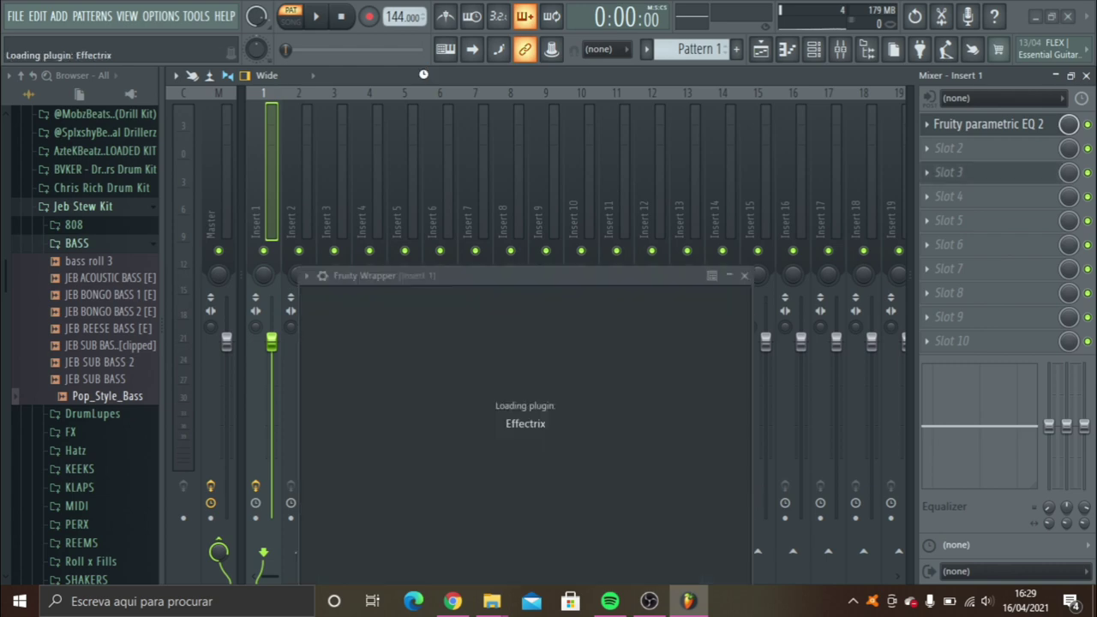
Shape Insert 1's Fruity parametric EQ 2 with a low cut on band 1 and a low pass on band 7 at about 5614 Hz.
left_click_drag(594, 279, 564, 151)
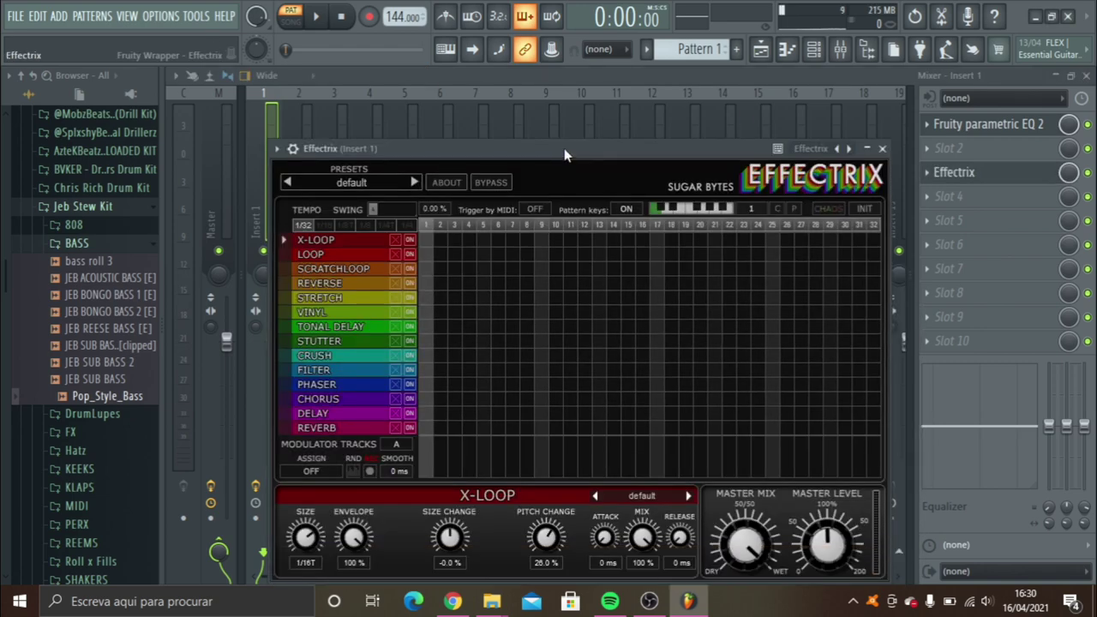
left_click(972, 126)
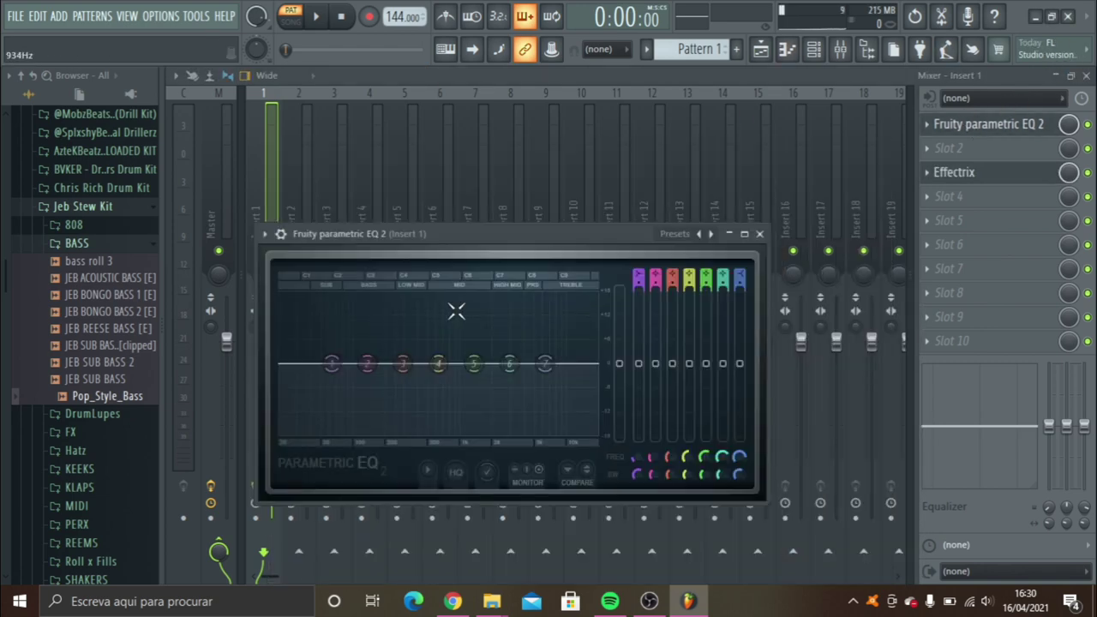
key("space")
left_click_drag(332, 363, 374, 431)
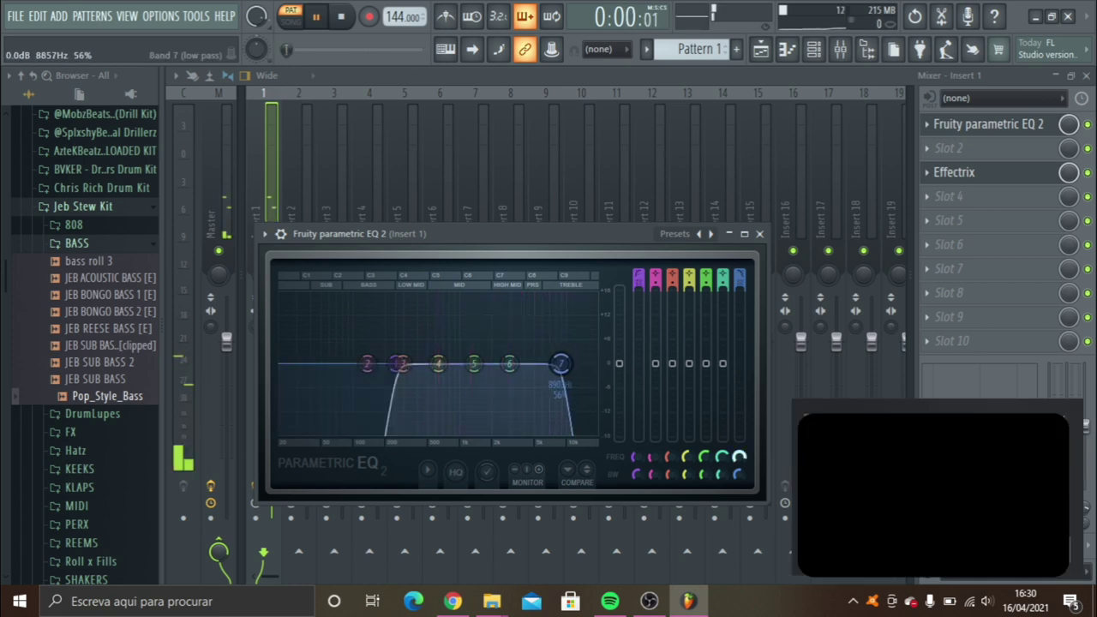
left_click_drag(740, 458, 742, 464)
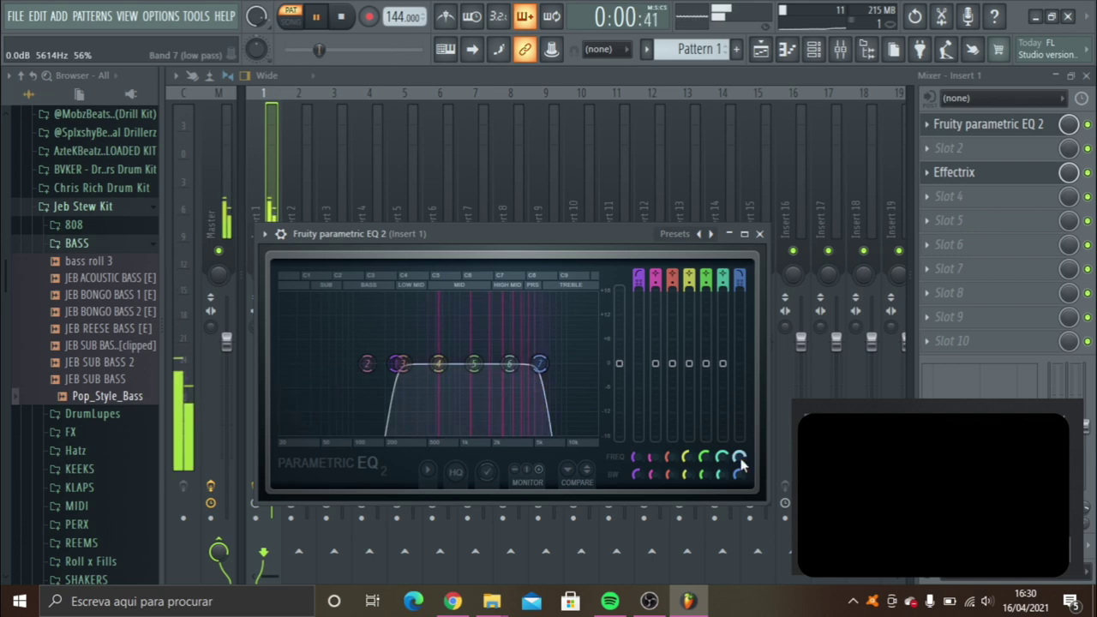
Fill all 32 steps of the Reverse track in Insert 1's Effectrix and close the plugin and mixer windows.
left_click(954, 172)
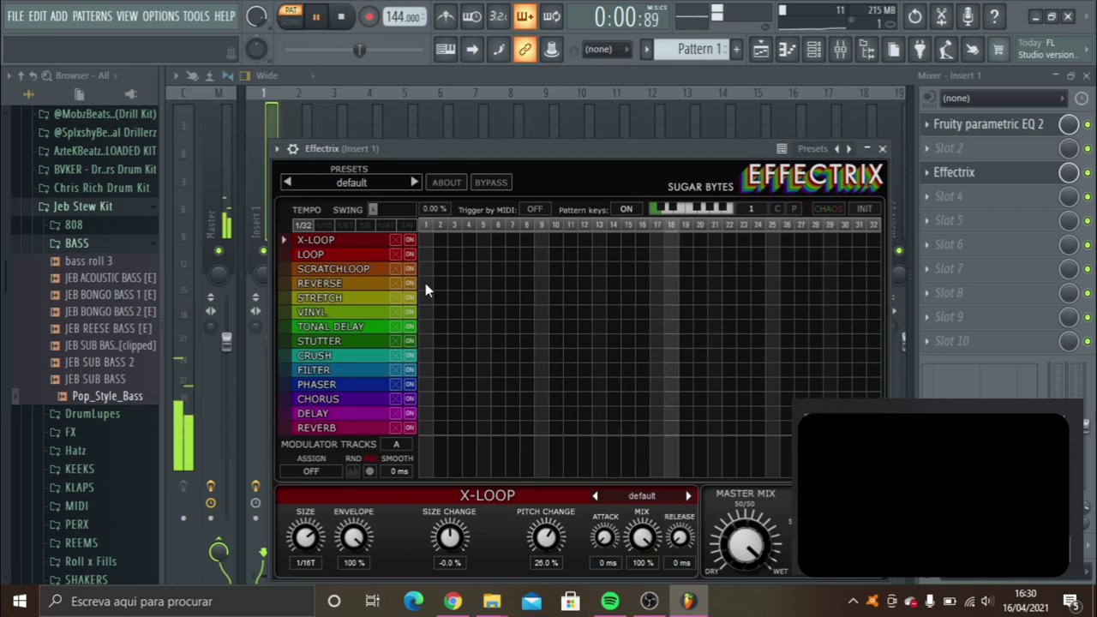
mouse_move(426, 283)
left_mouse_down()
mouse_move(726, 246)
mouse_move(888, 256)
left_mouse_up()
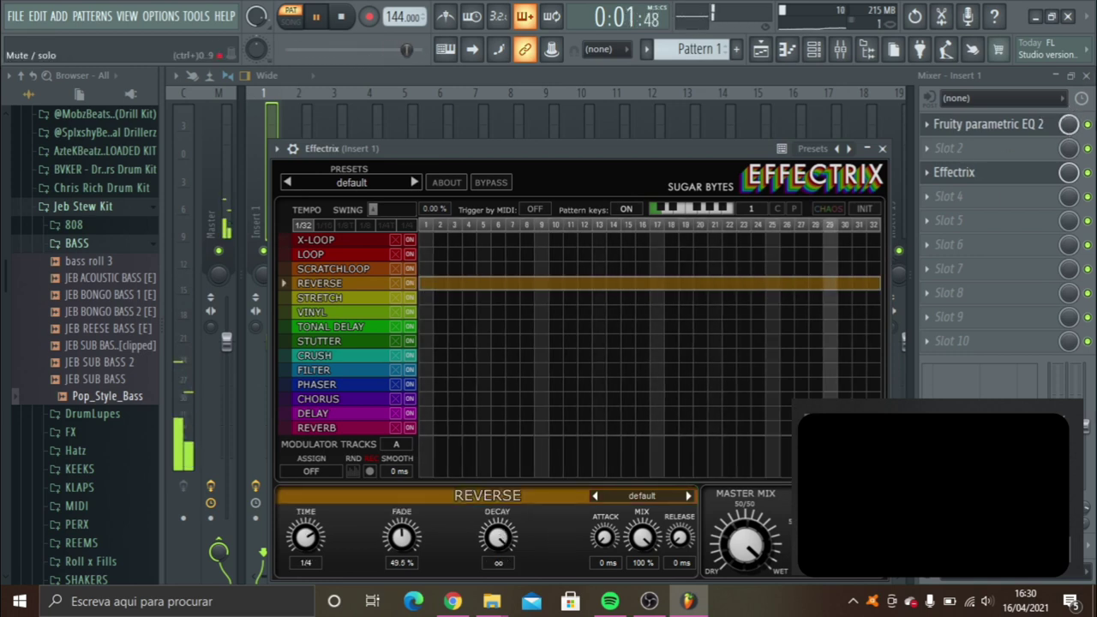
left_click(882, 149)
left_click(1087, 77)
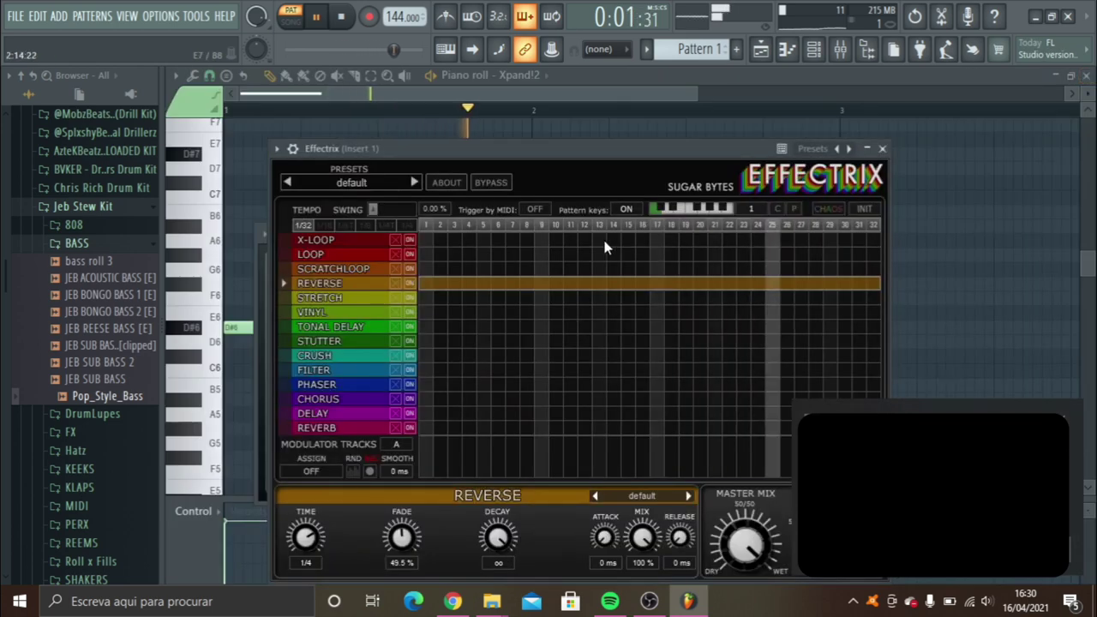
left_click(881, 141)
Play the Xpand!2 melody and review the Reverse settings in Insert 1's Effectrix.
key("space")
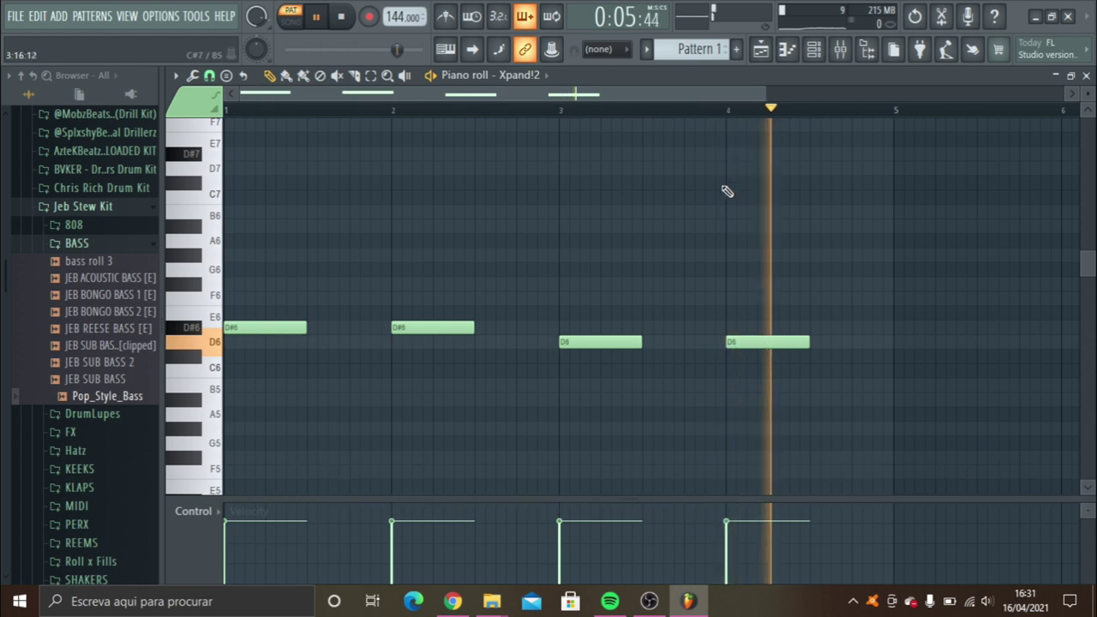
key("space")
key("space")
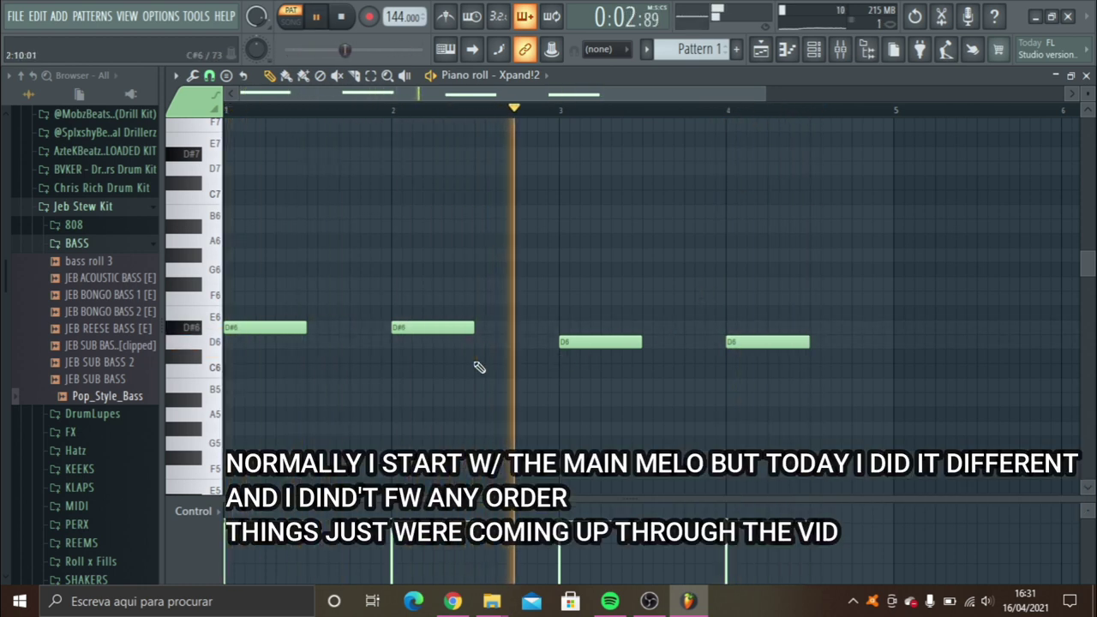
left_click(841, 51)
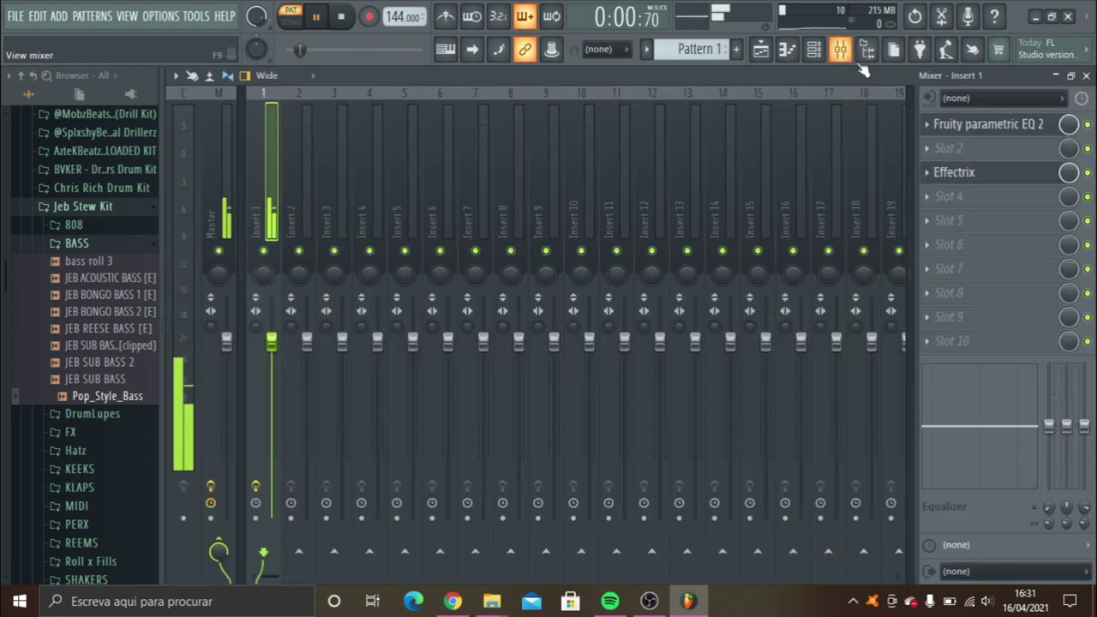
left_click(979, 172)
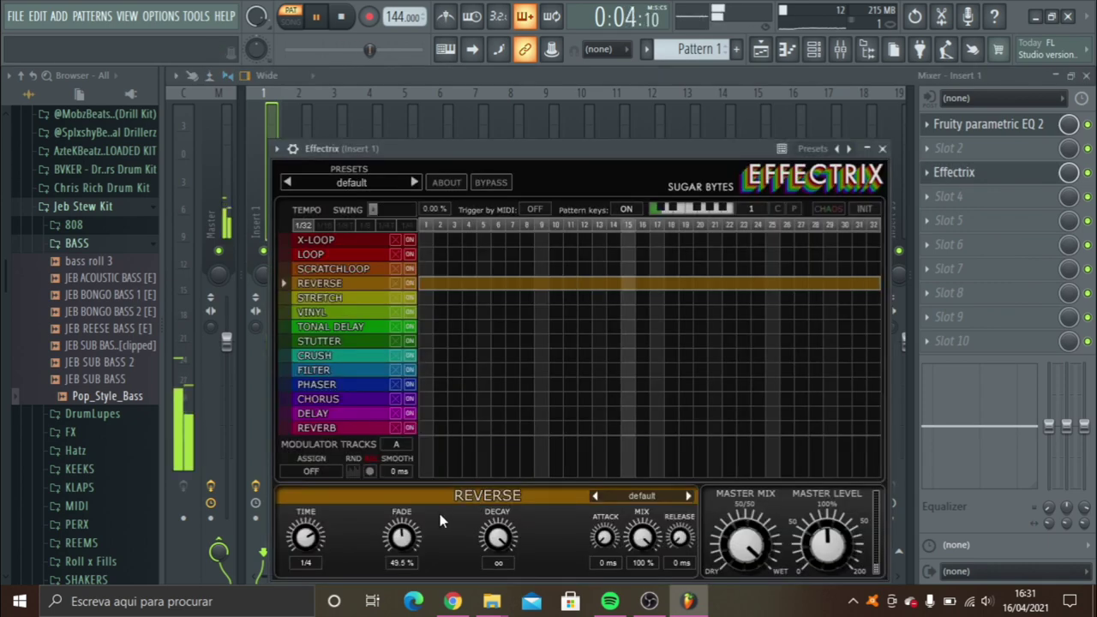
left_click(882, 148)
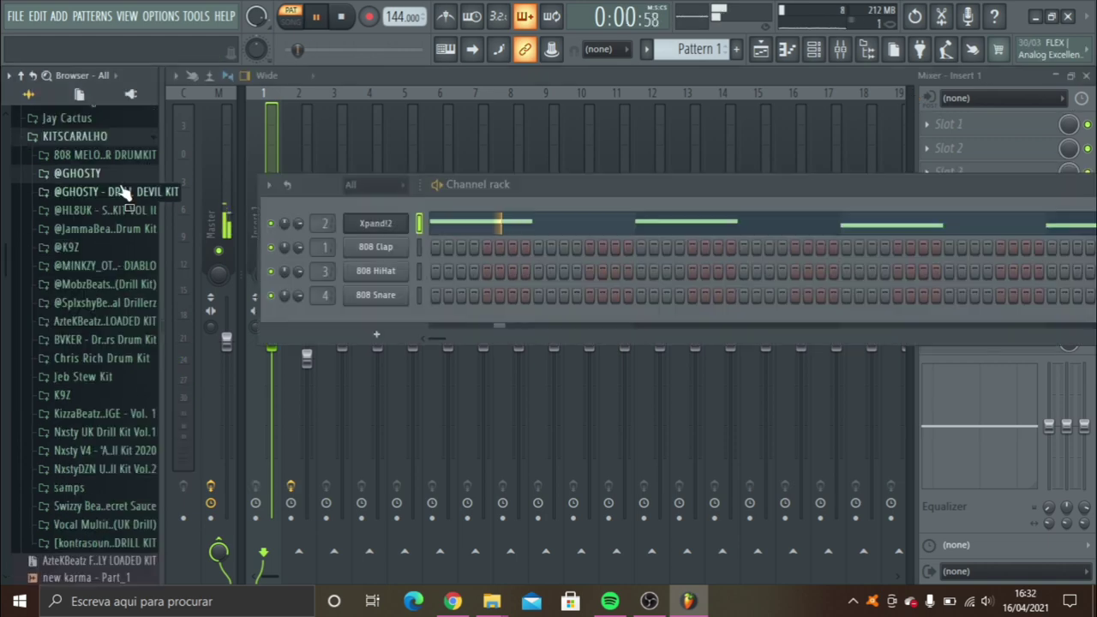
left_click(125, 192)
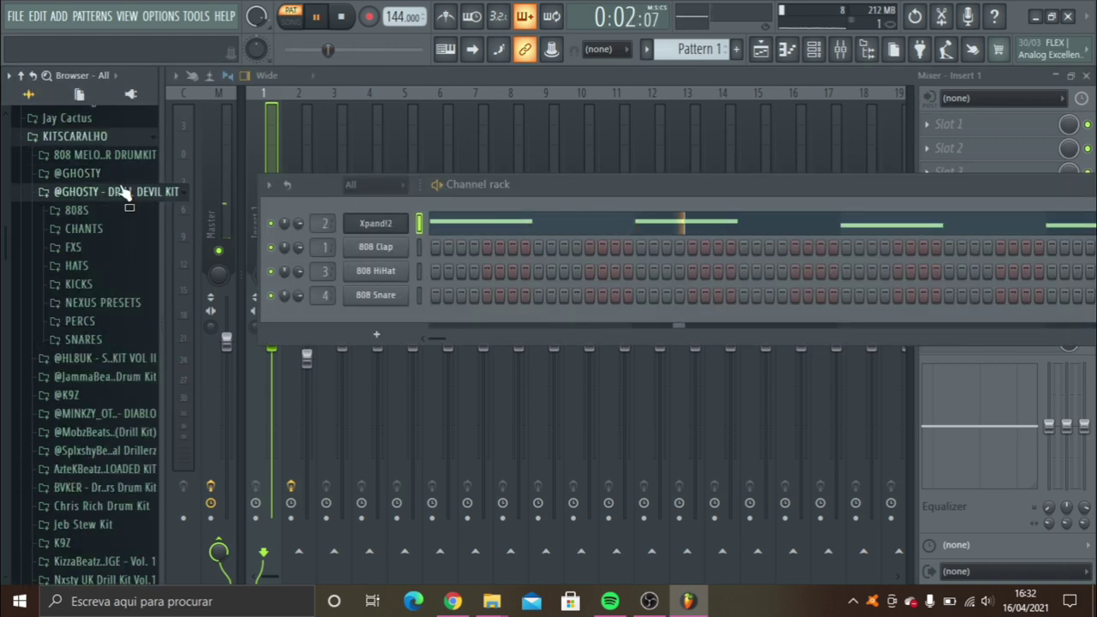
left_click(134, 311)
left_click_drag(109, 338, 383, 249)
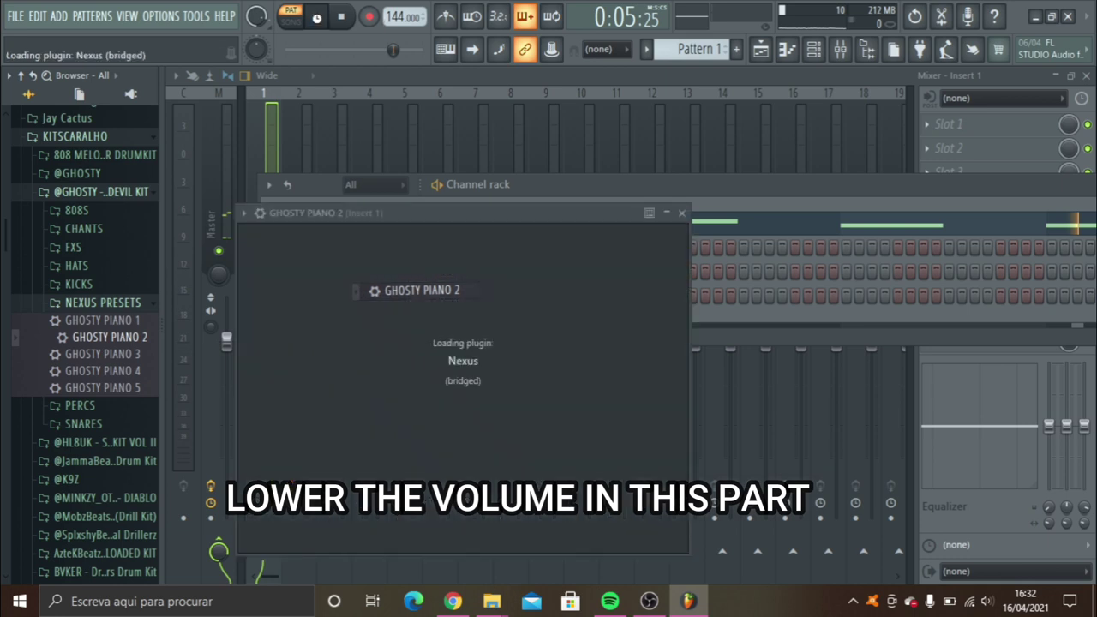
left_click(319, 19)
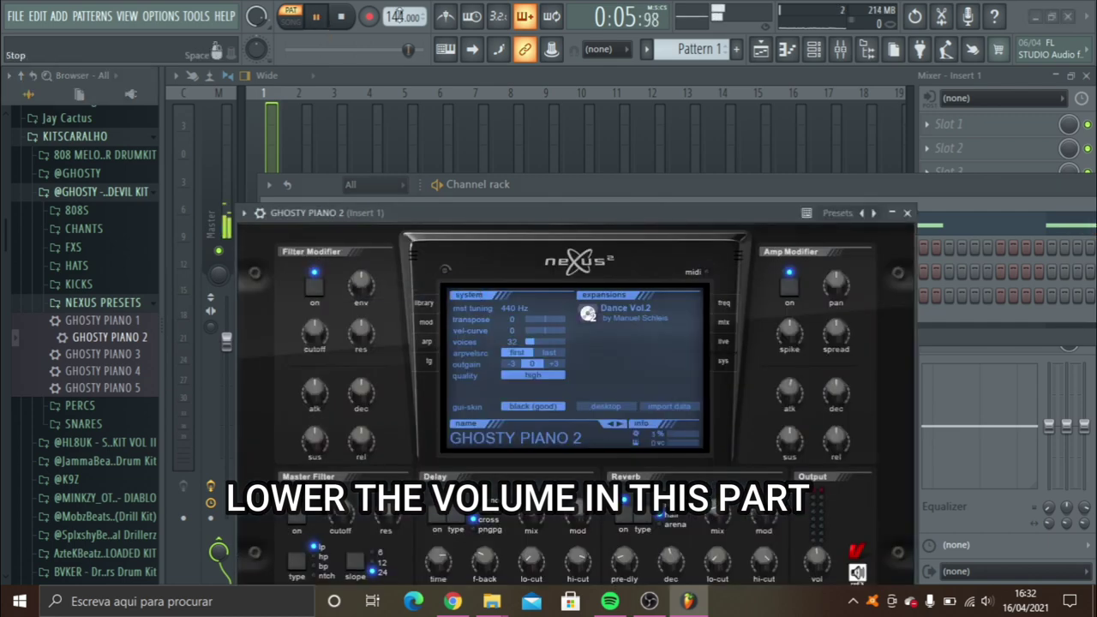
left_click(907, 213)
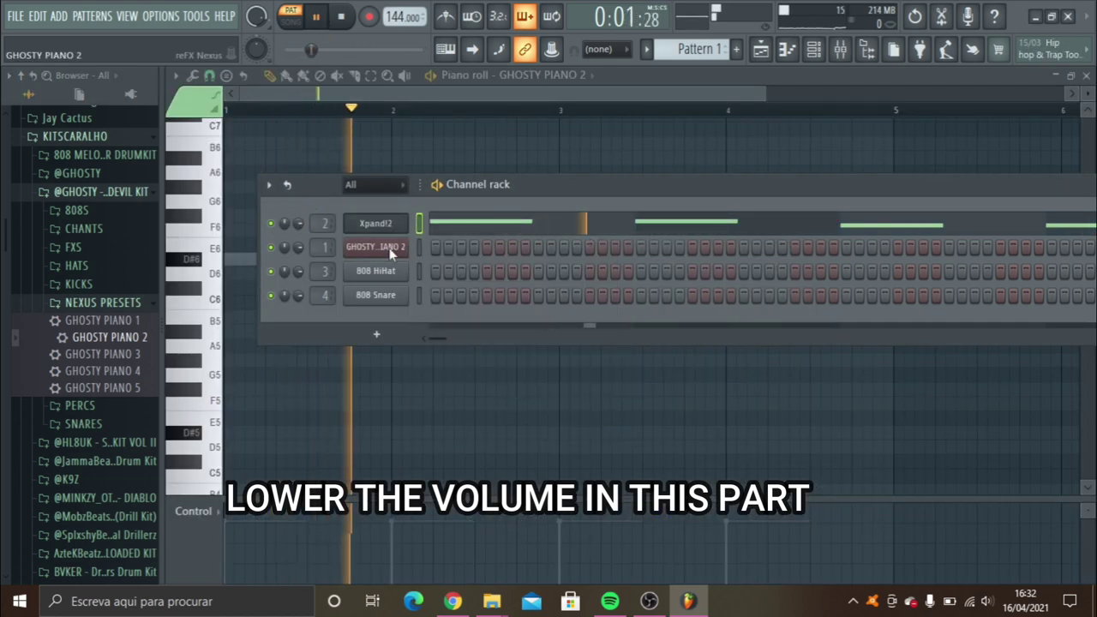
Paste the Xpand!2 melody into the GHOSTY PIANO 2 channel and open its notes for editing with playback stopped.
right_click(394, 247)
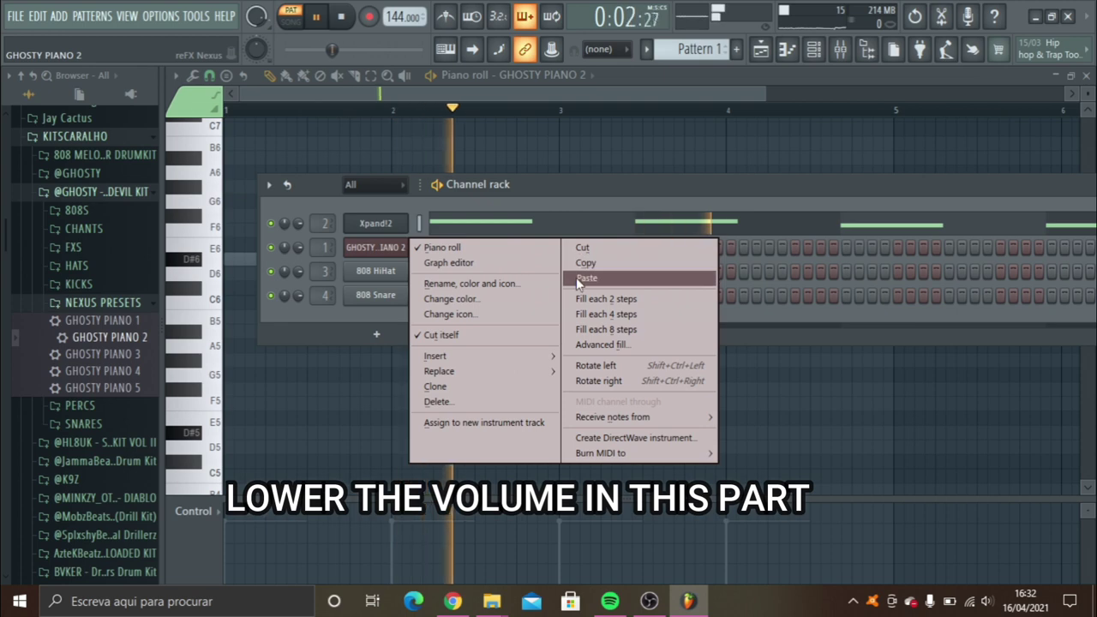
left_click(578, 280)
key("F9")
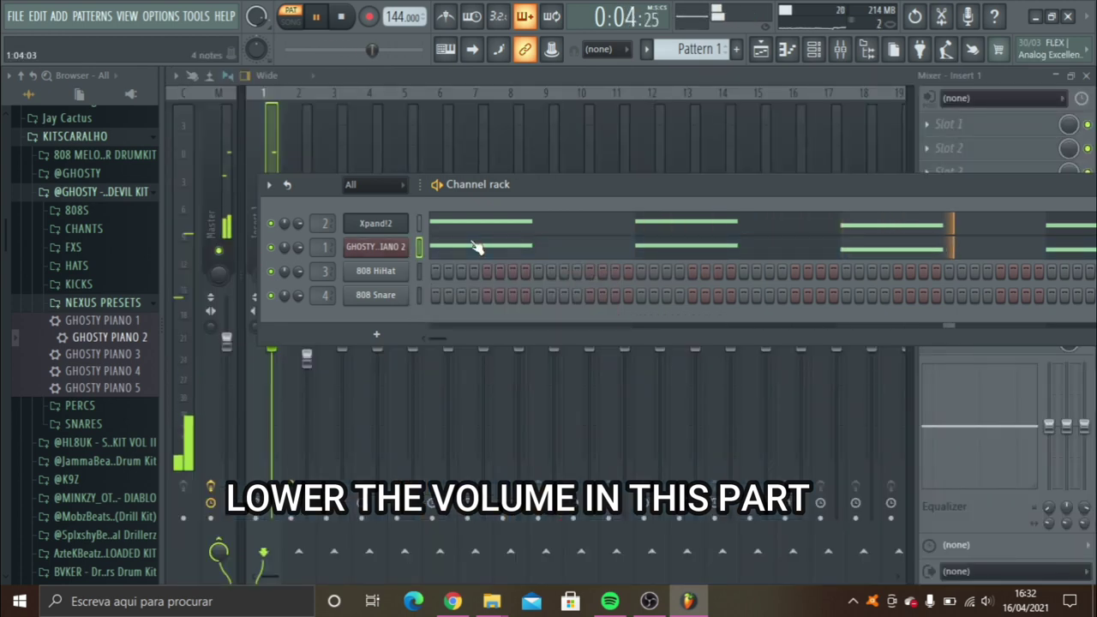
left_click(476, 247)
key("space")
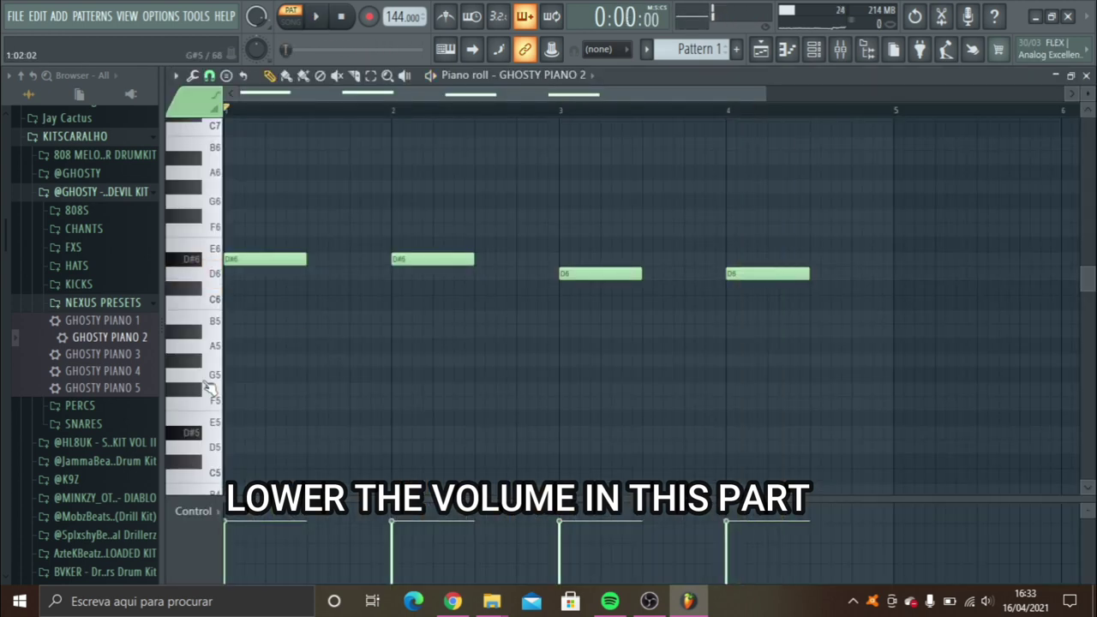
Add a half-bar G#5 note at the start of each of bars 1 to 4 under the piano melody, auditioning the result.
left_click(251, 361)
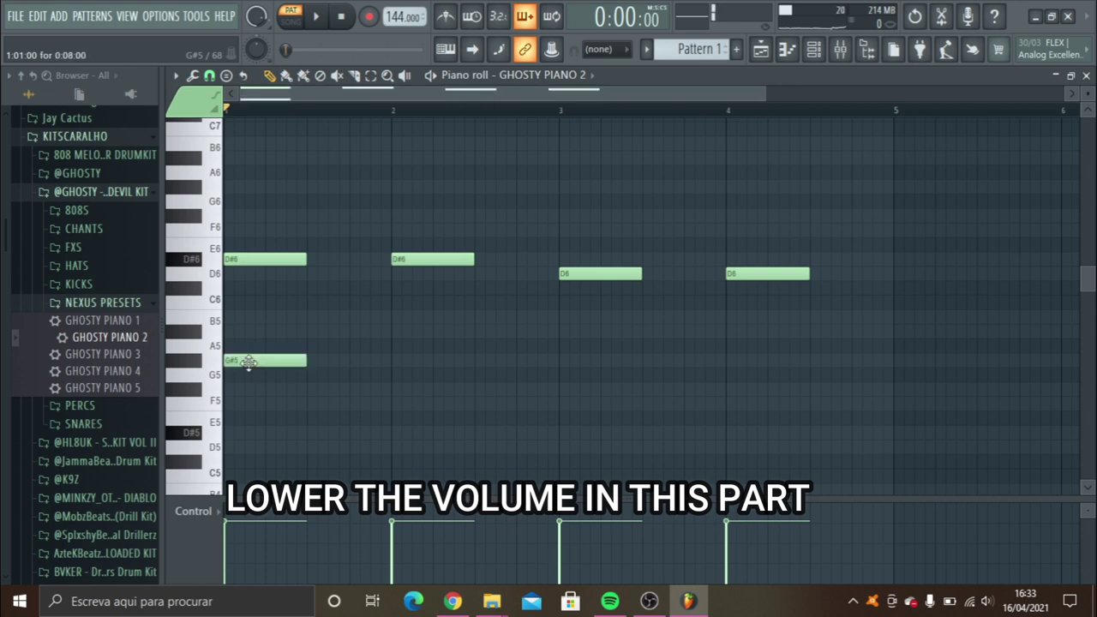
mouse_move(249, 361)
left_mouse_down()
mouse_move(245, 395)
mouse_move(247, 361)
left_mouse_up()
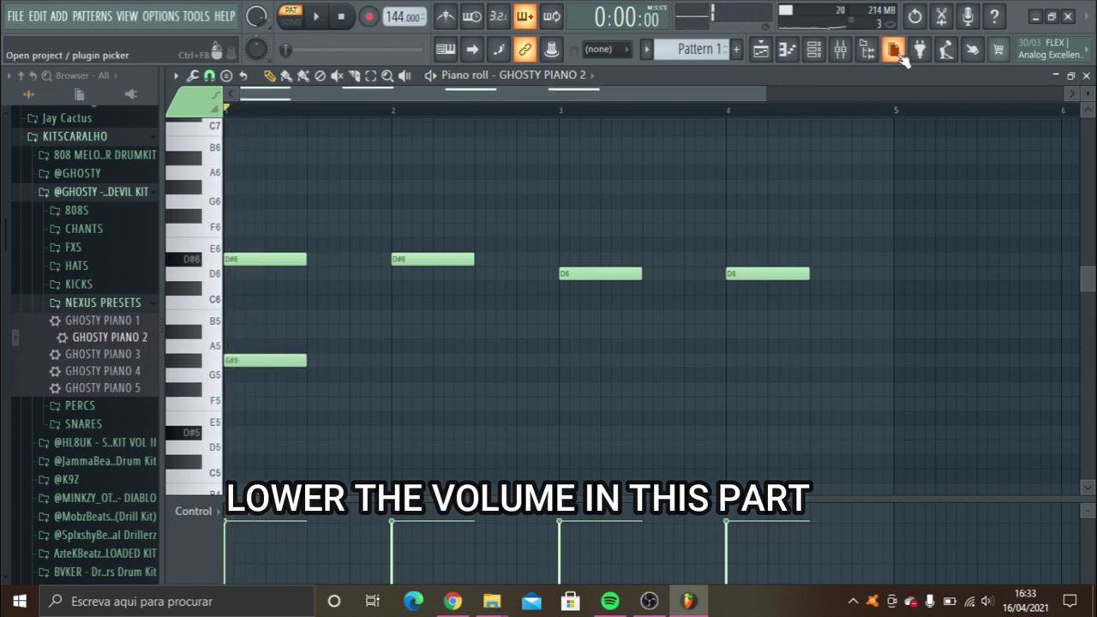
key("space")
left_click(393, 360)
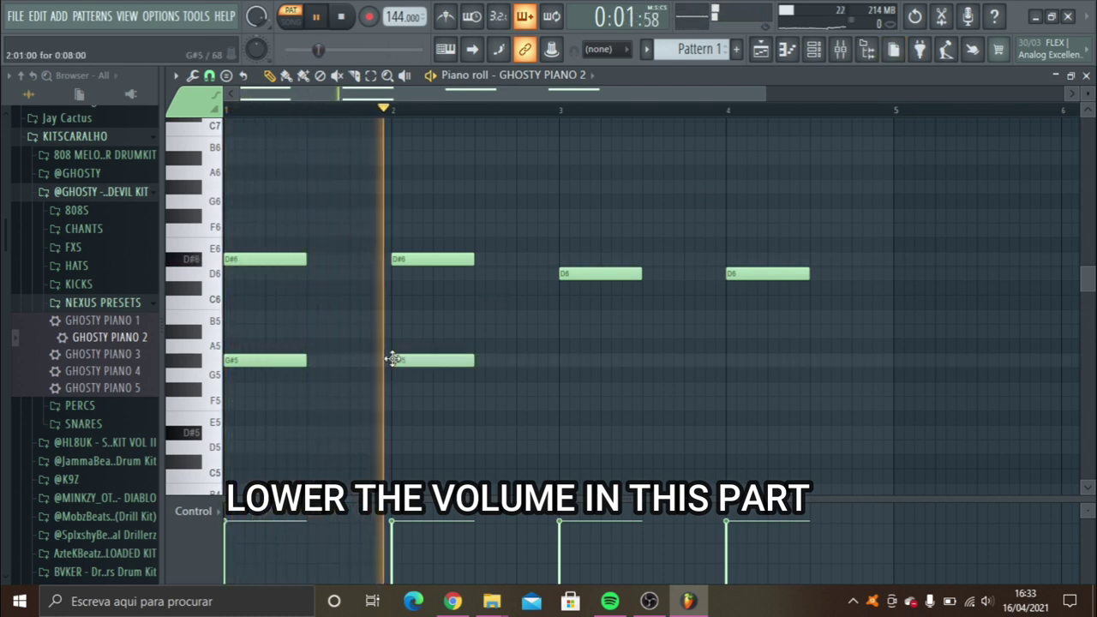
key("space")
left_click_drag(568, 389, 581, 358)
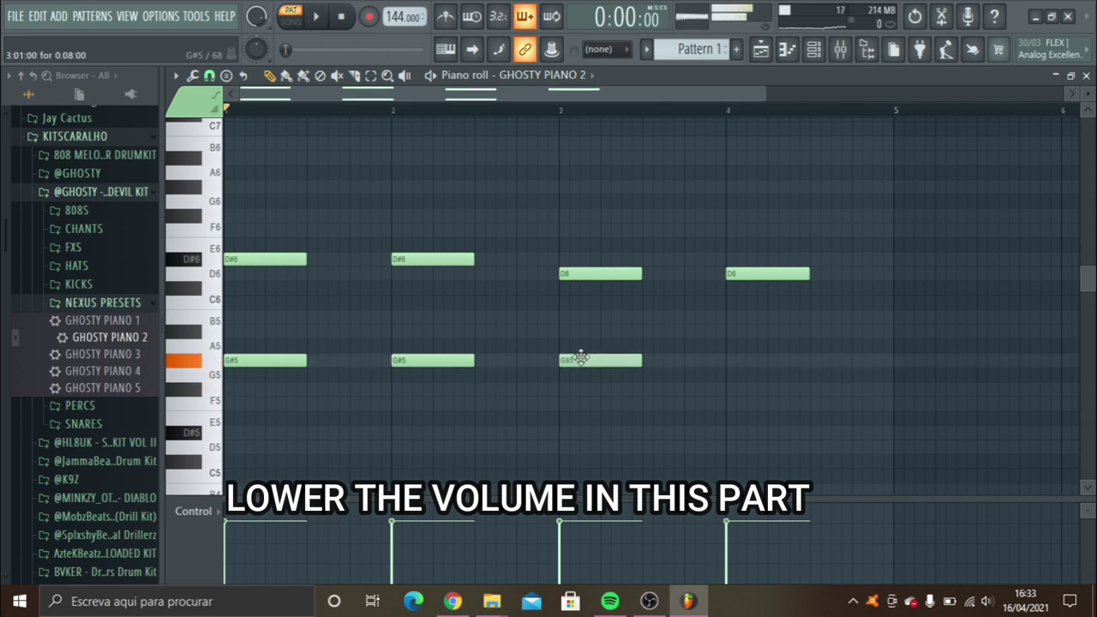
key("space")
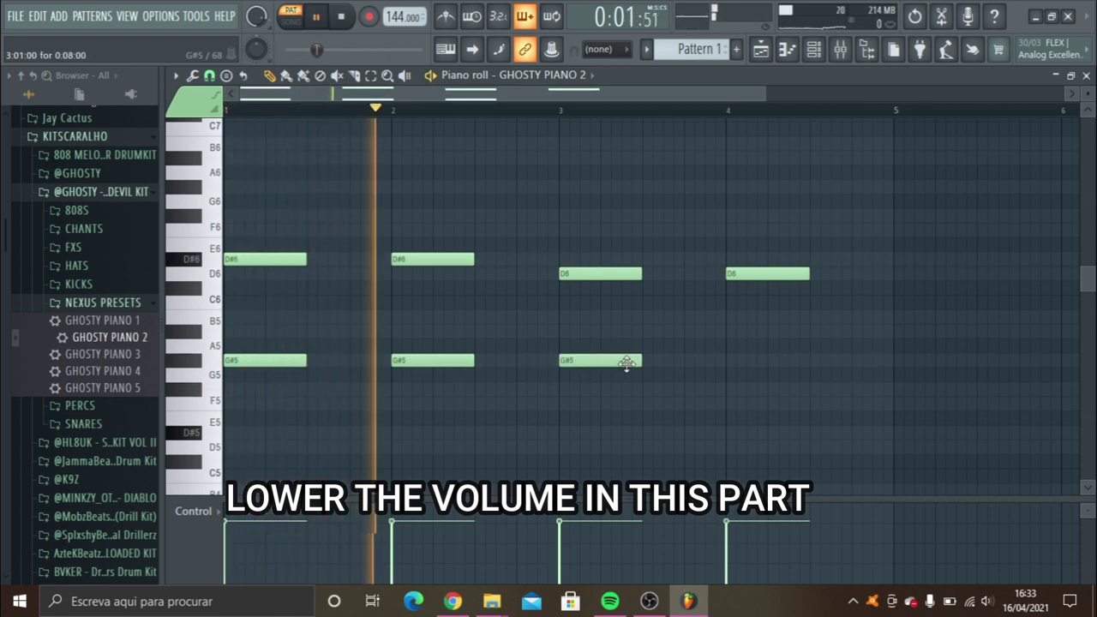
left_click(728, 360)
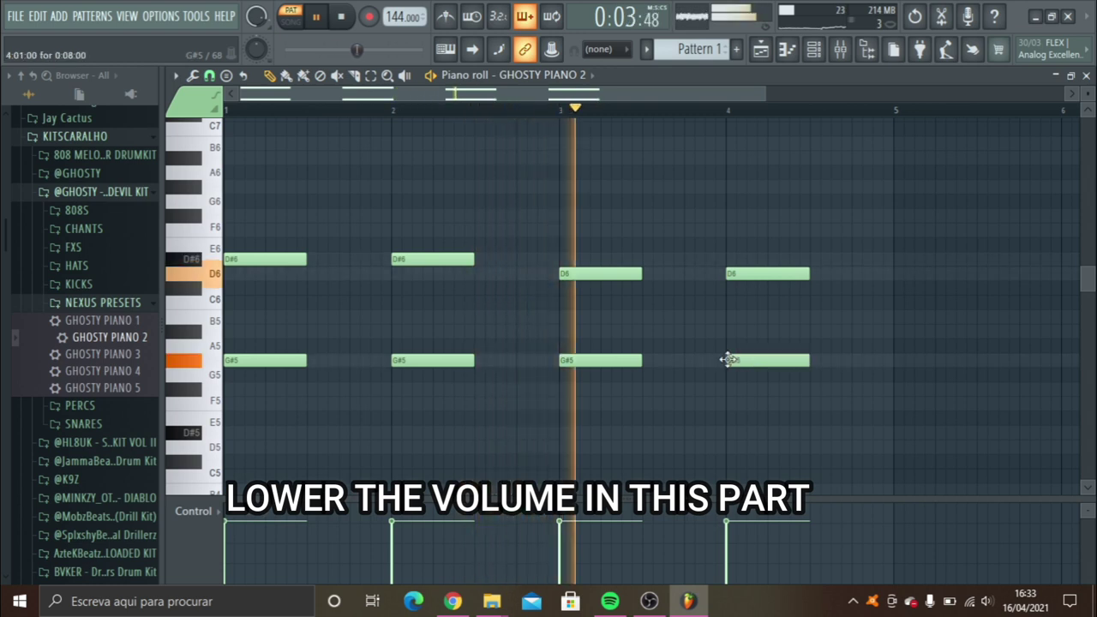
key("space")
Play the pattern and examine Insert 1's effect chain: HalfTime, Fruity Chorus and the first two parametric EQs.
left_click(840, 52)
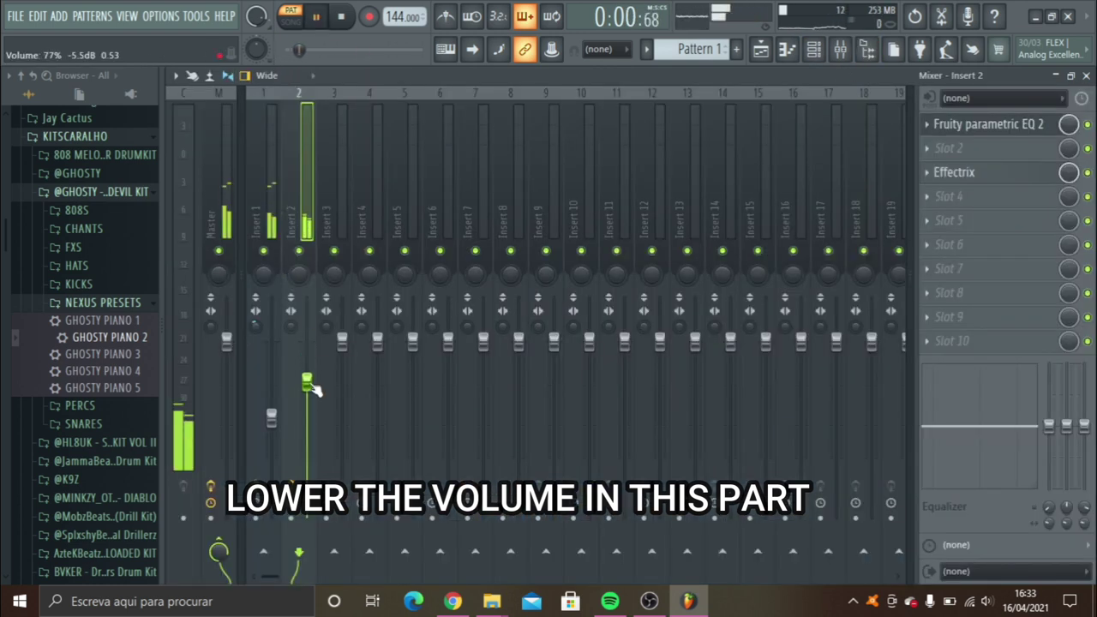
left_click(274, 196)
key("space")
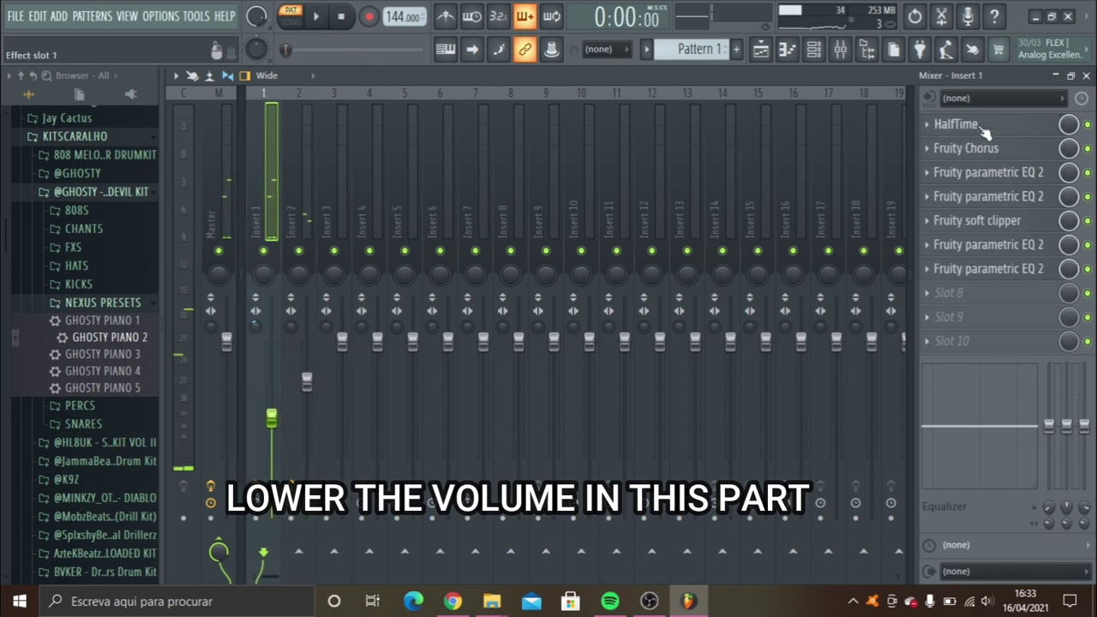
left_click(984, 129)
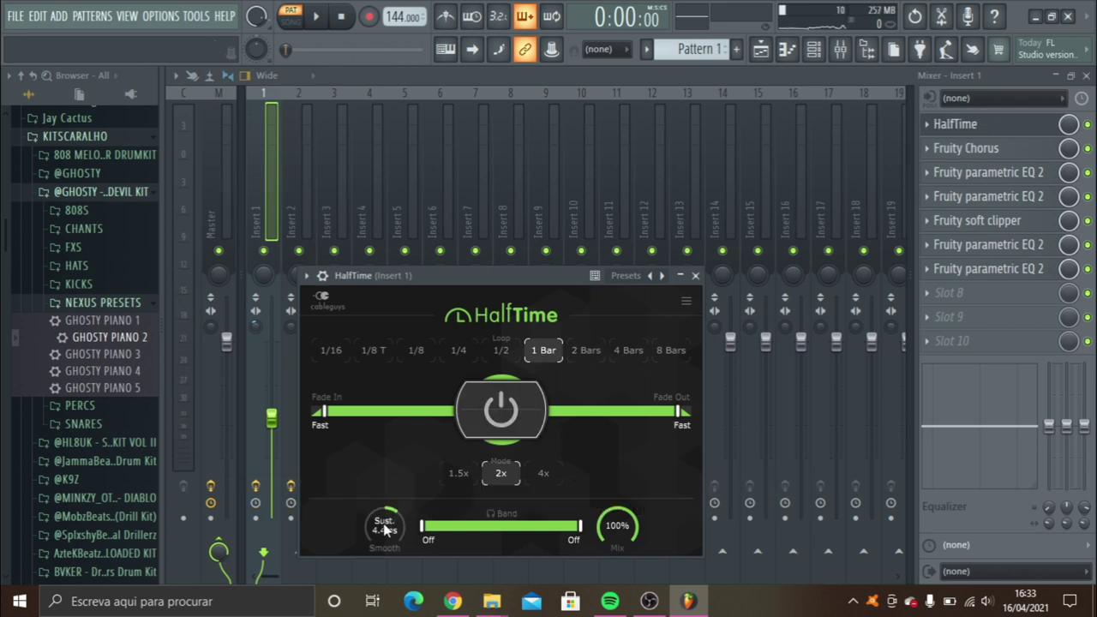
key("space")
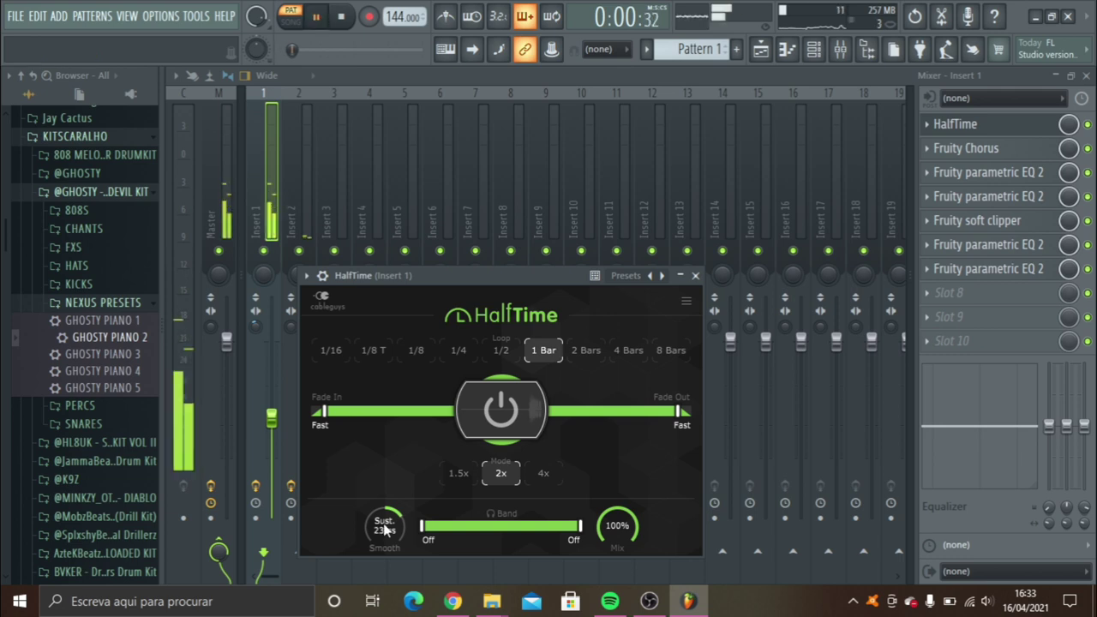
left_click(997, 151)
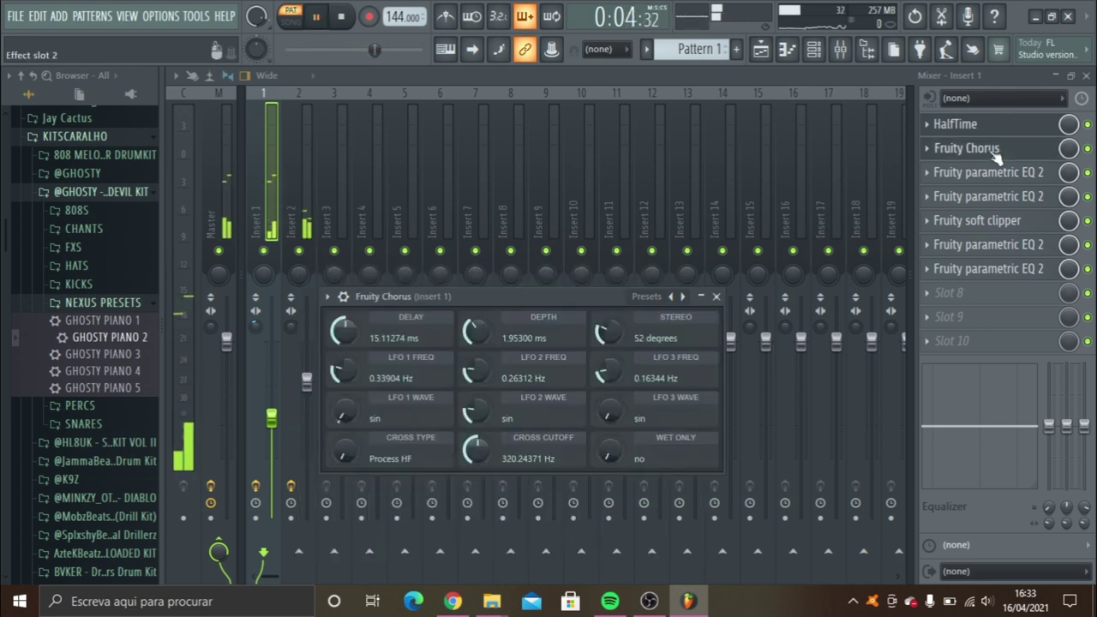
left_click(975, 175)
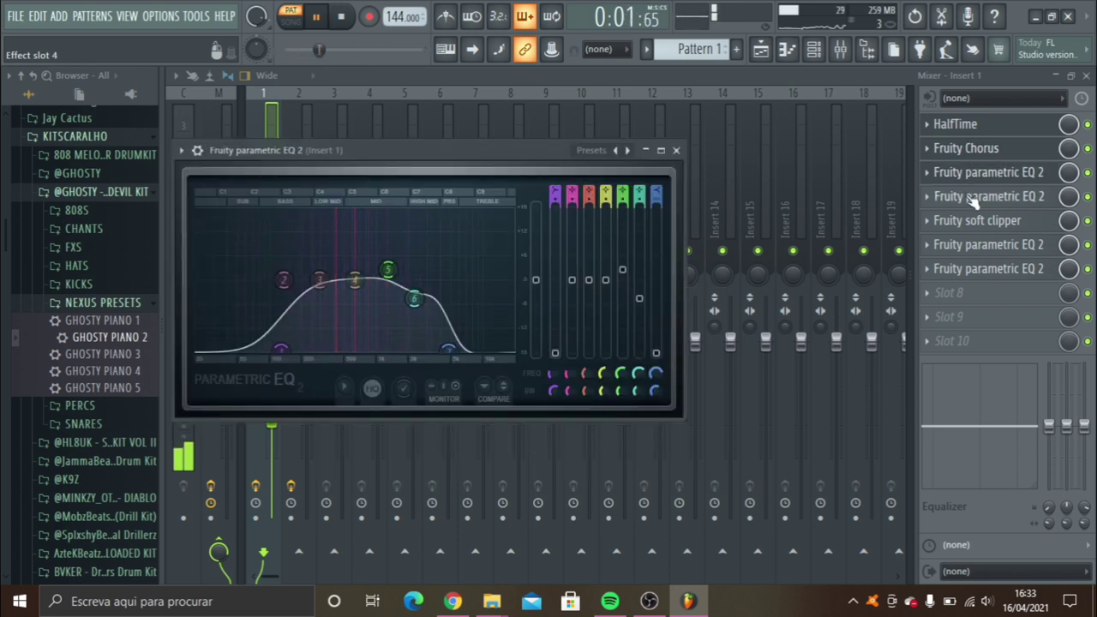
left_click(975, 199)
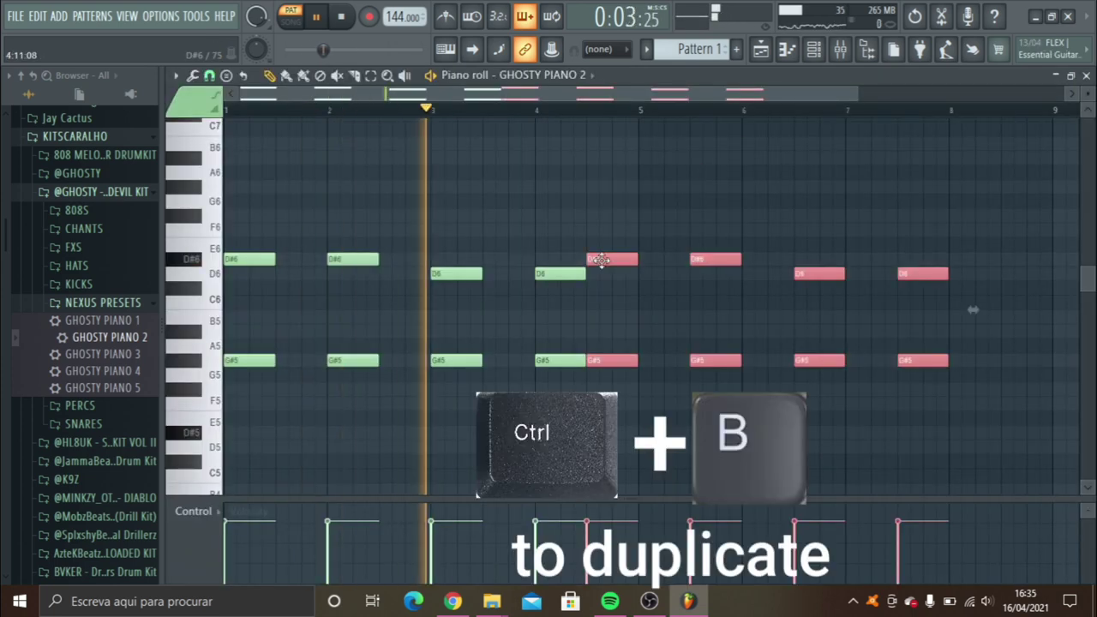
Move the duplicated piano notes so the repeated phrase starts at bar 5, and deselect them.
left_click_drag(600, 259, 653, 259)
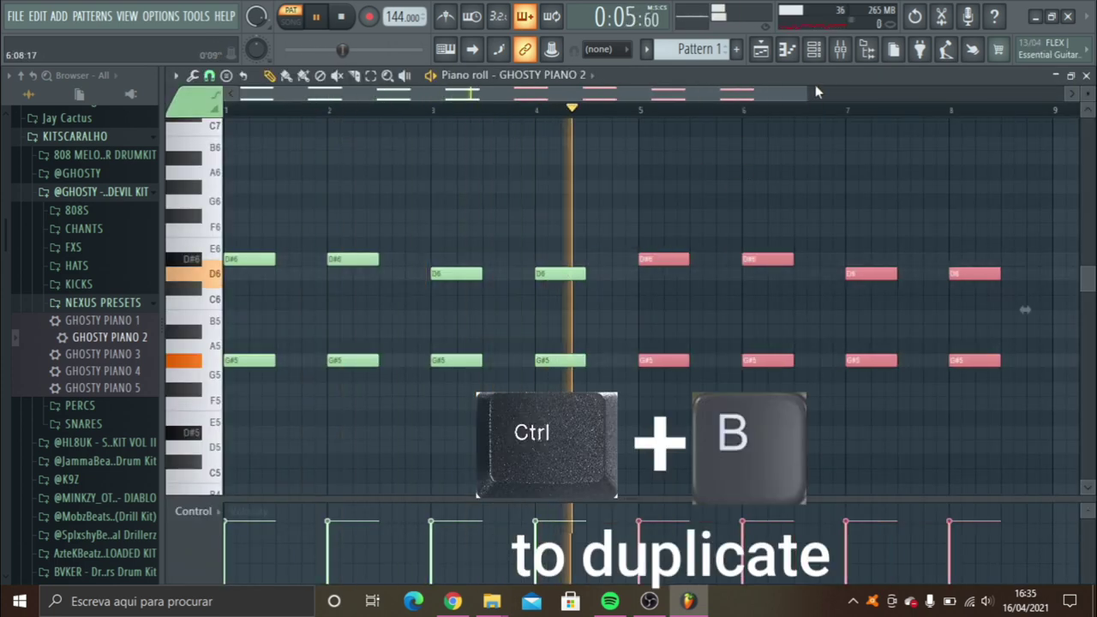
scroll(824, 94, "up", 3)
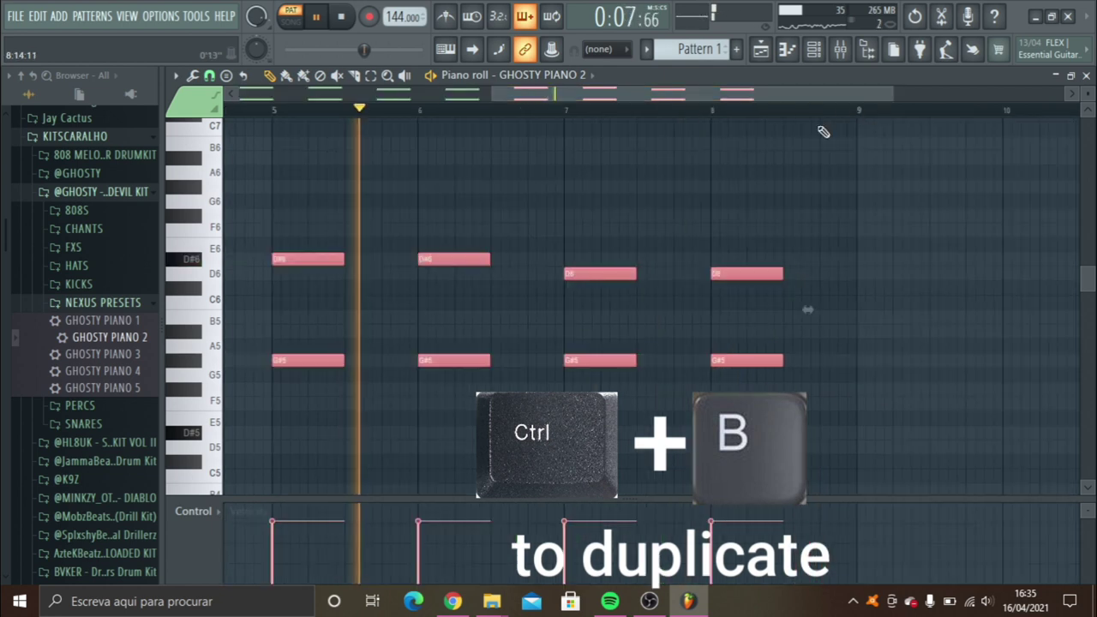
left_click(757, 203)
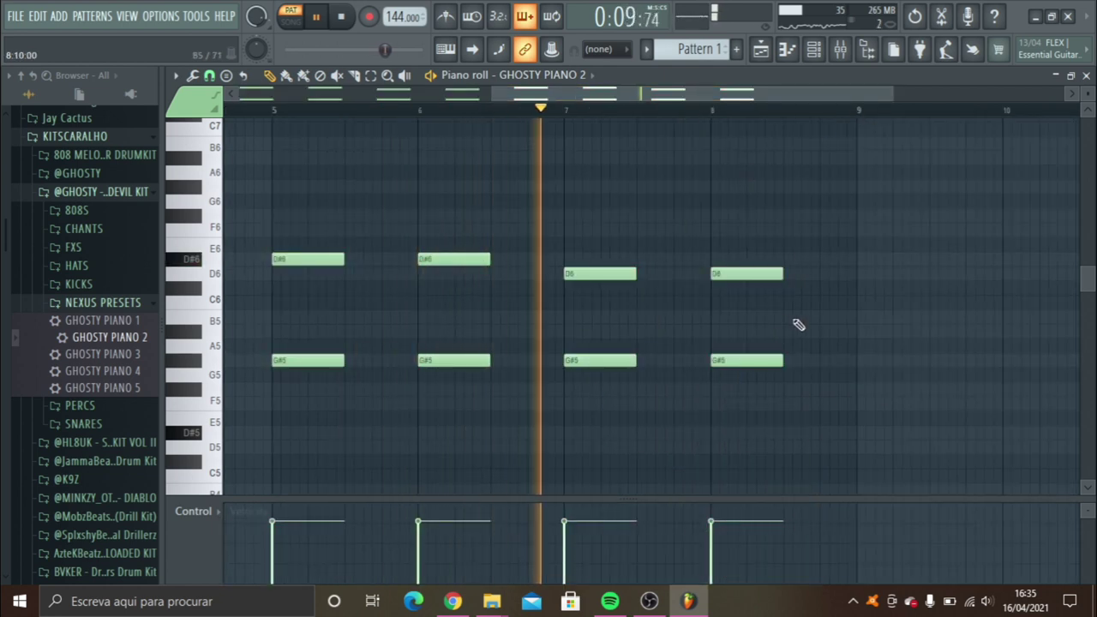
Stretch the piano notes to full bars with Quick Legato, using a temporary D#6 note at bar 9 as the end marker.
left_click(888, 260)
key("ctrl+l")
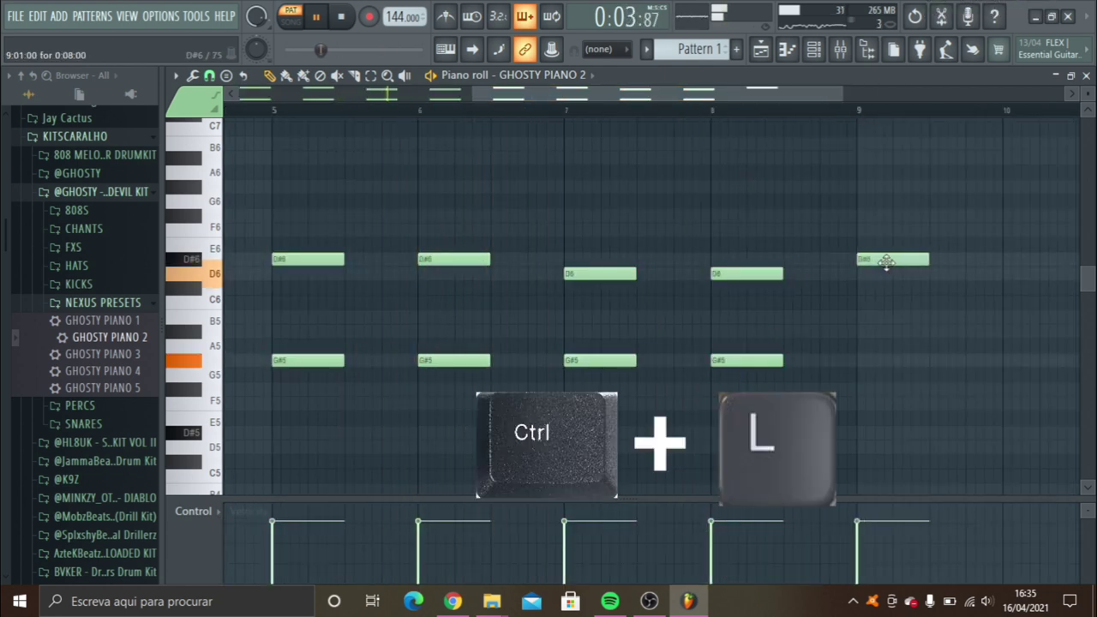
key("ctrl+l")
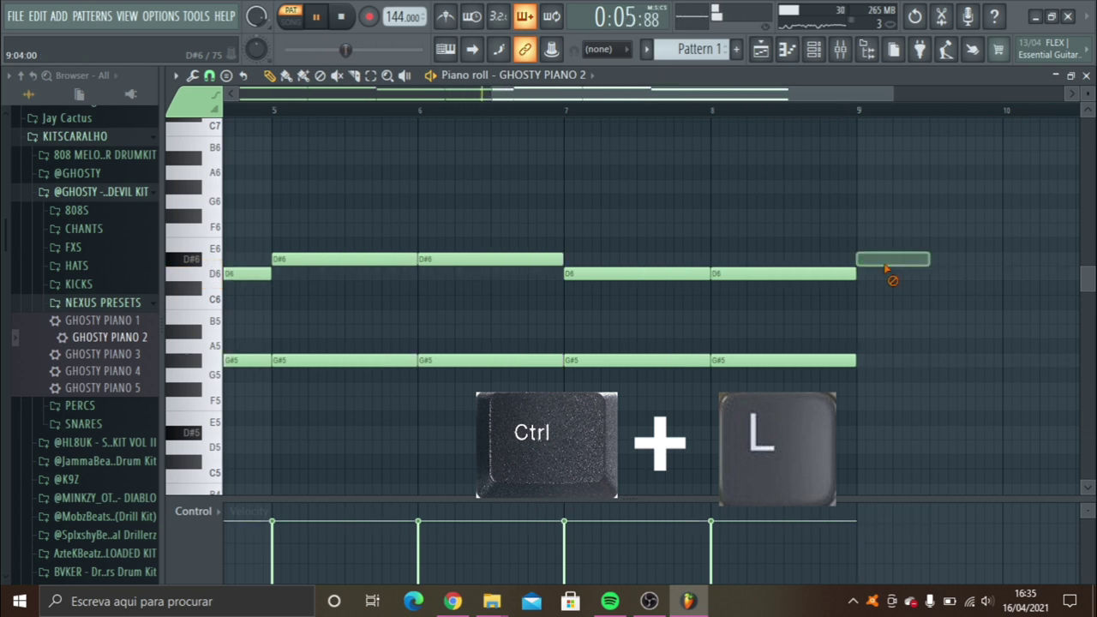
right_click(888, 262)
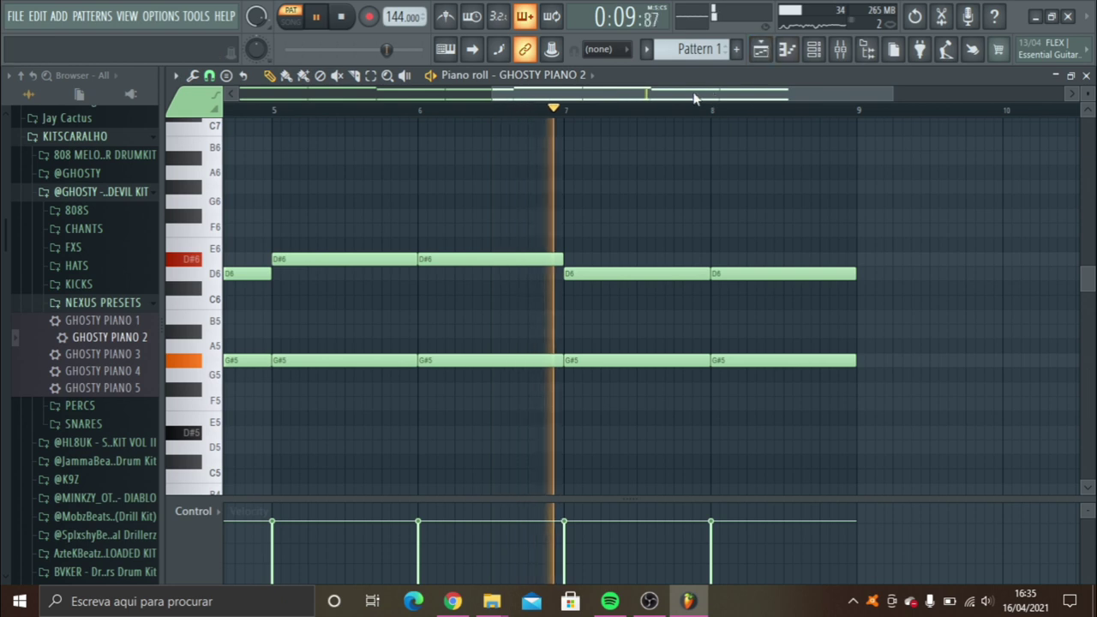
Add short 12-tick notes on steps 3 and 5: A#5 and B5 in bars 1 and 2, B5 and A#5 in bar 3, auditioning them.
scroll(307, 159, "left", 5)
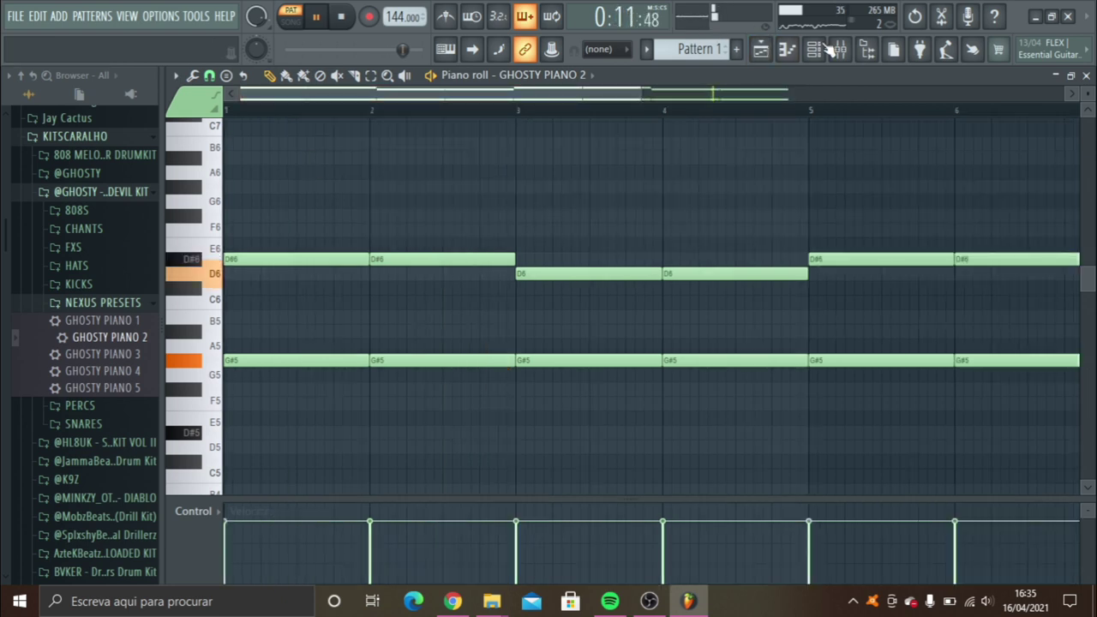
key("space")
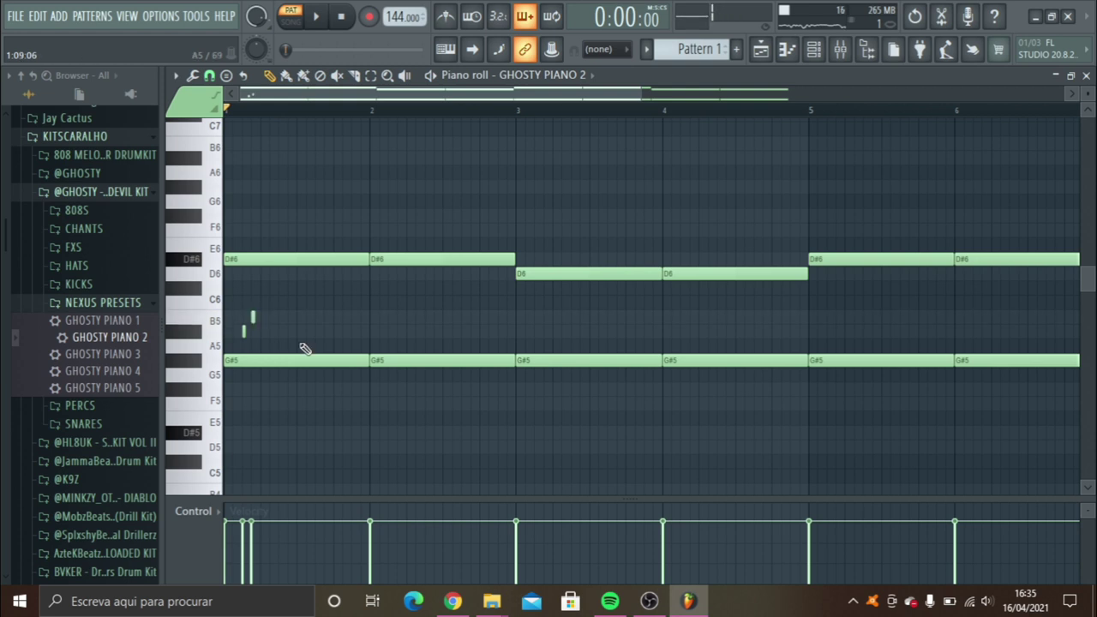
key("space")
key("space")
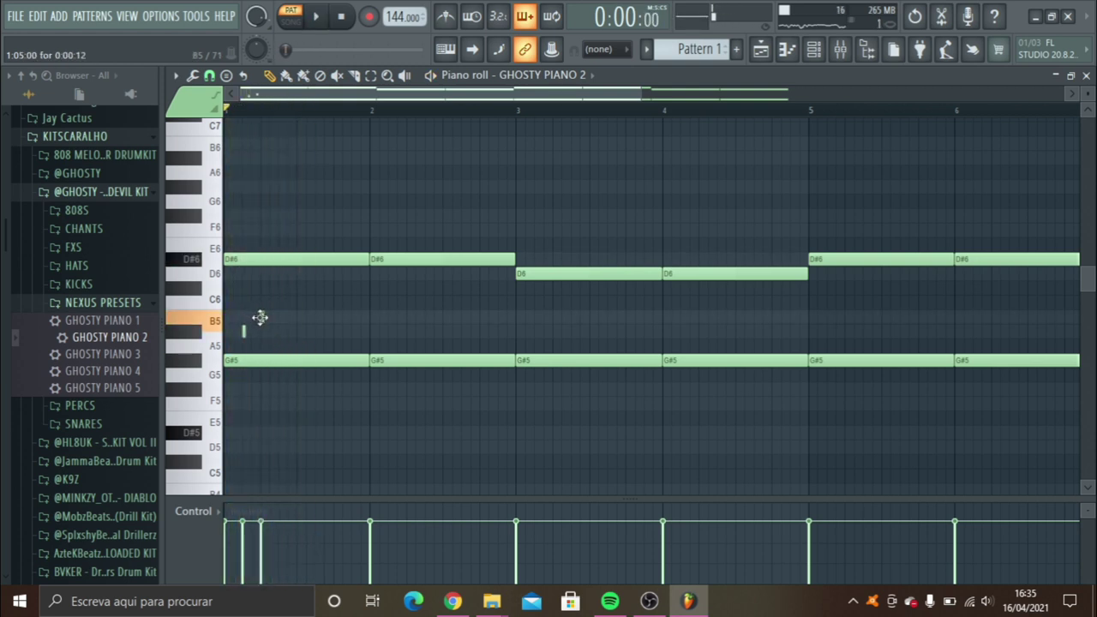
key("space")
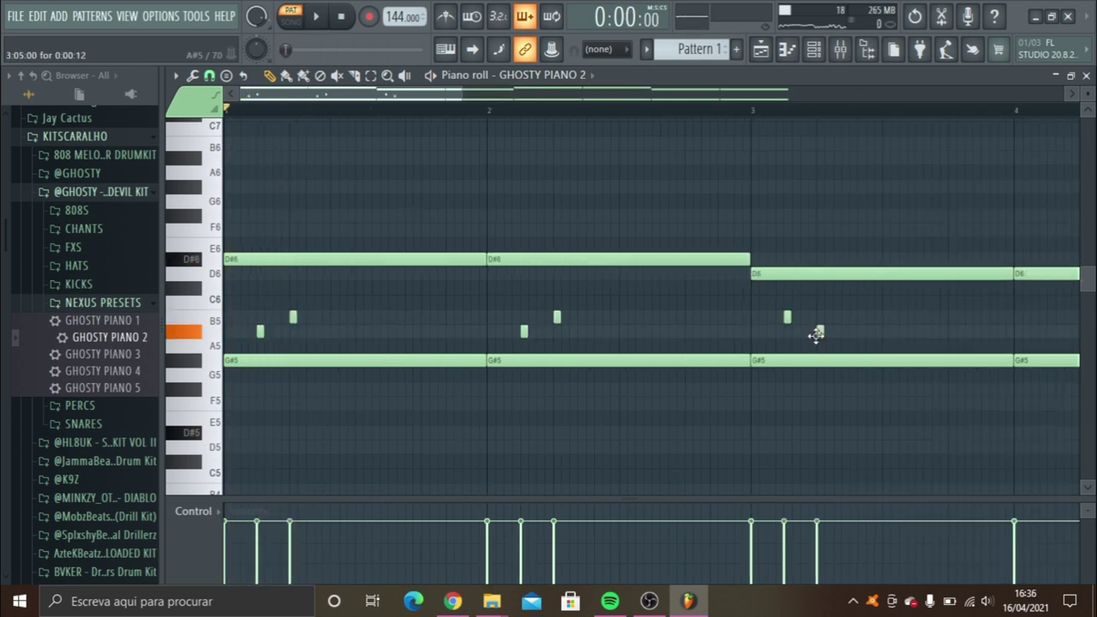
key("space")
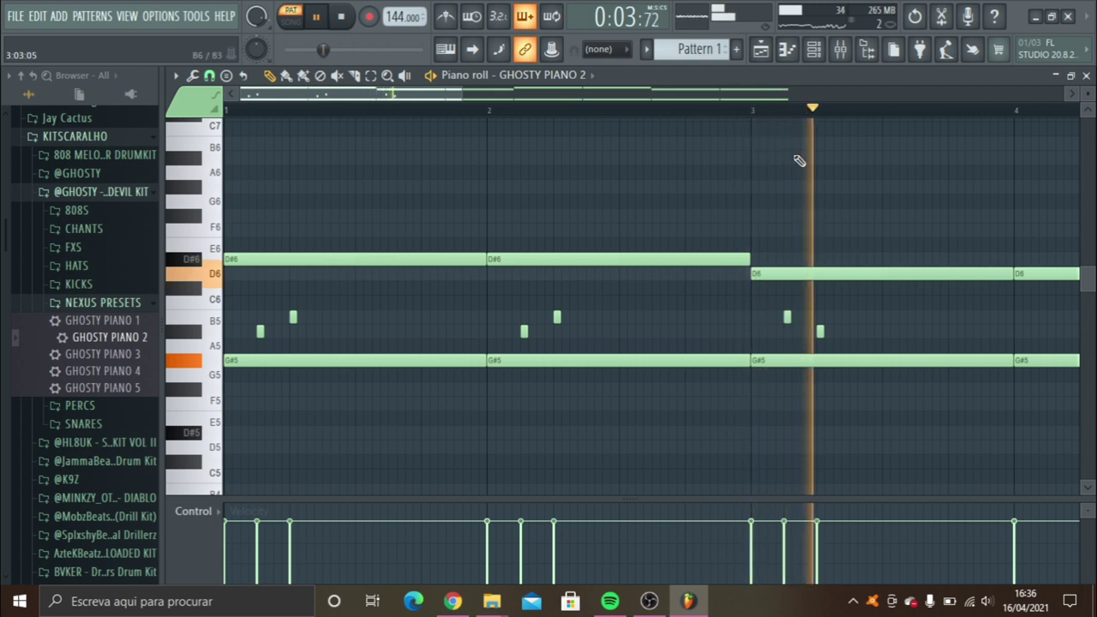
key("space")
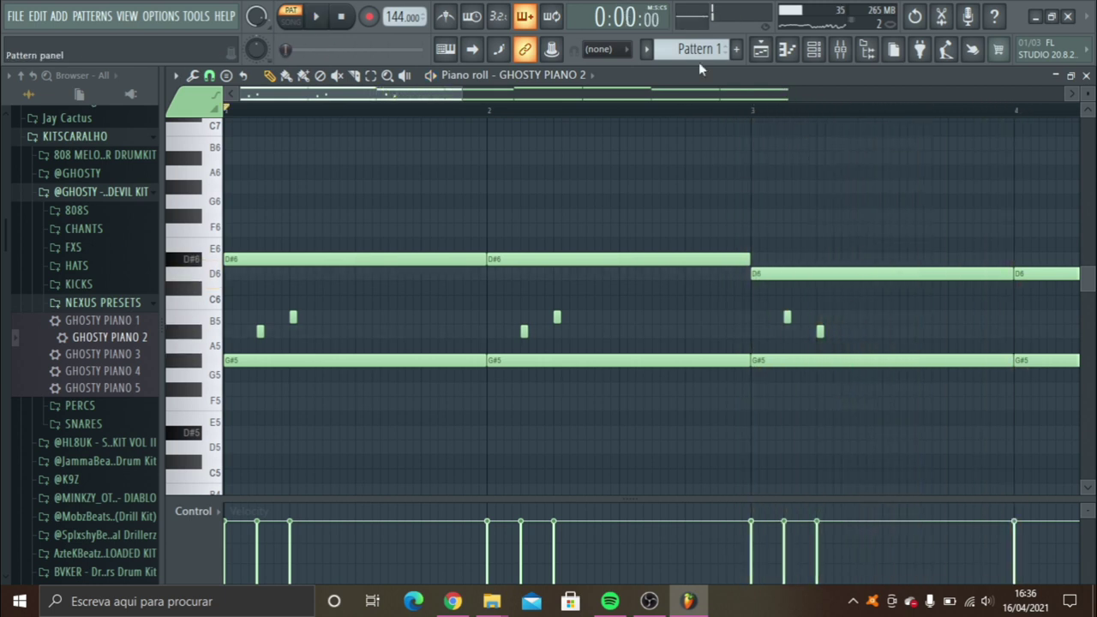
Add short A#5, B5 and D#6 notes on steps 3, 5 and 7 of bar 4, auditioning the phrase.
scroll(835, 289, "right", 2)
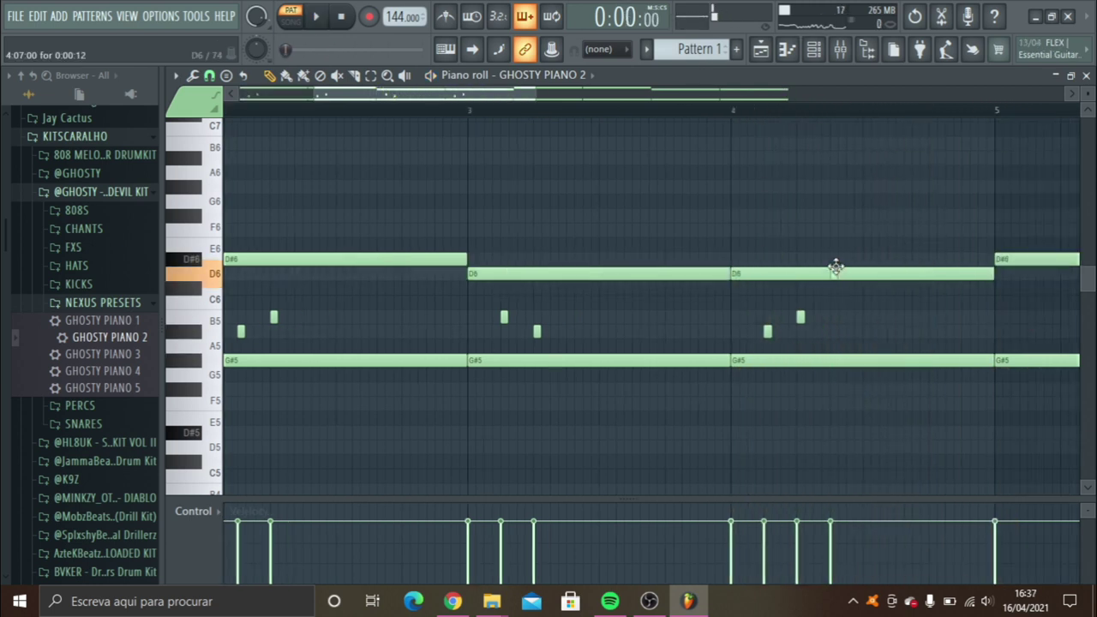
left_click_drag(836, 260, 836, 243)
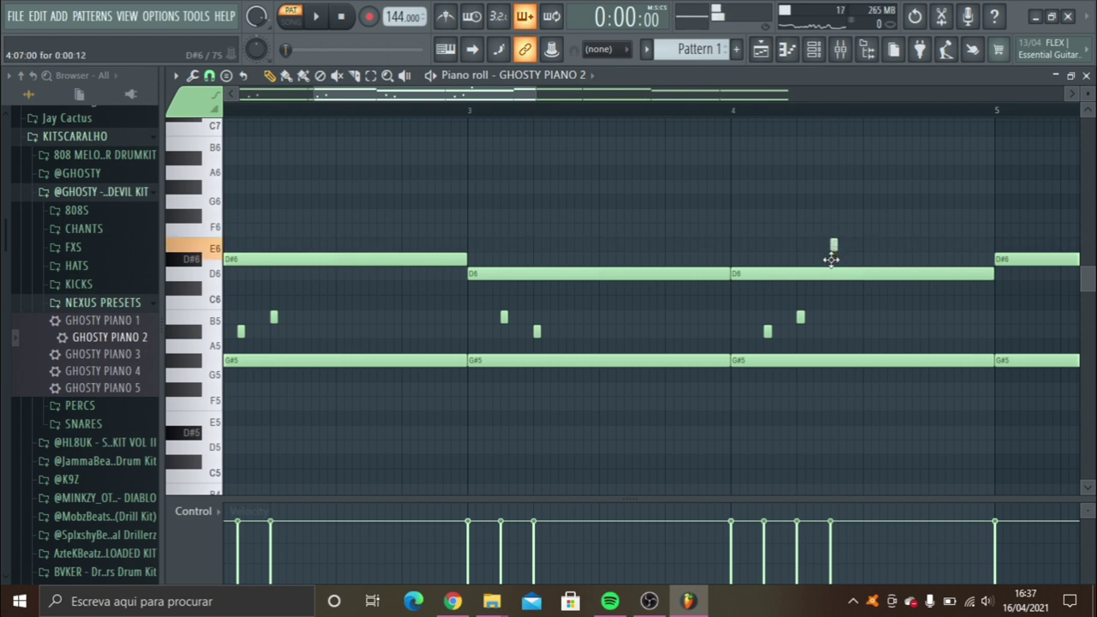
left_click_drag(831, 260, 832, 263)
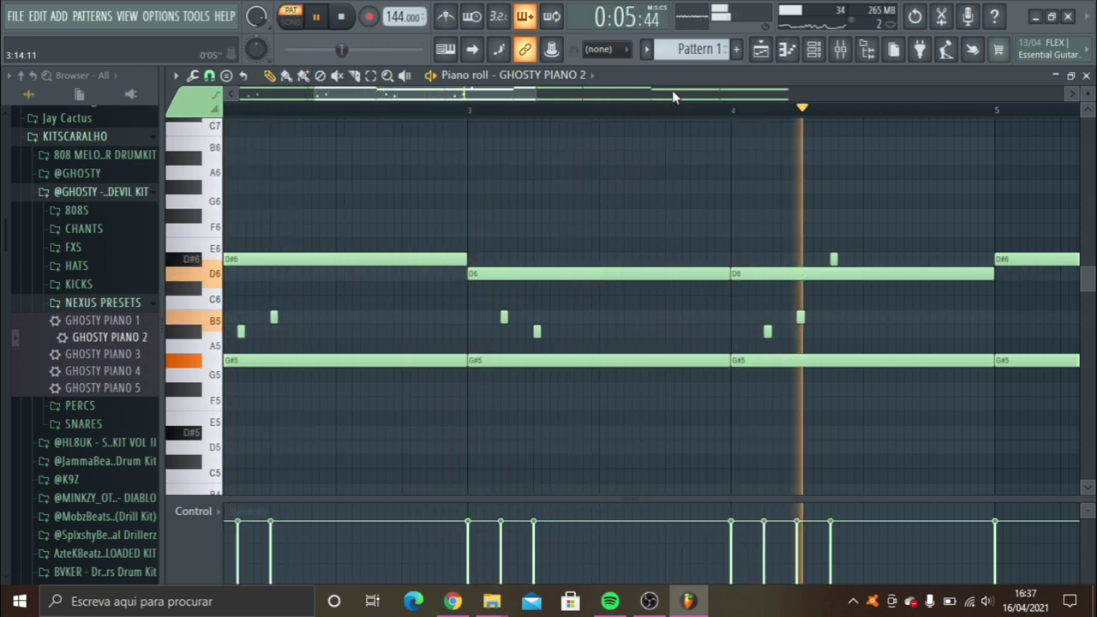
key("space")
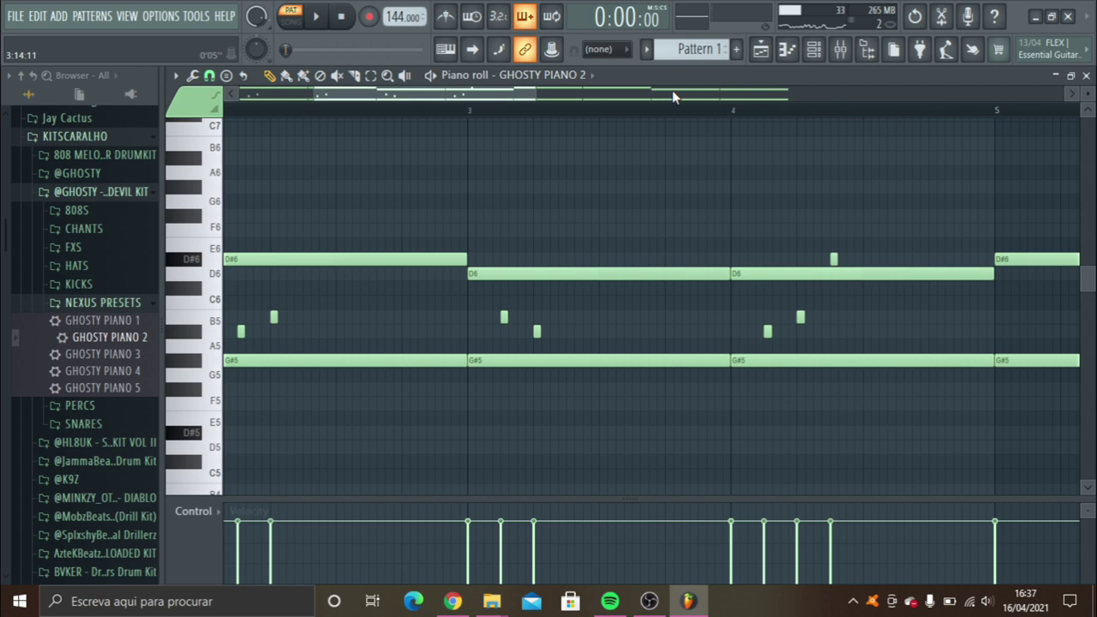
Delete the long D6 and G#5 notes in bar 8.
left_click_drag(788, 92, 892, 78)
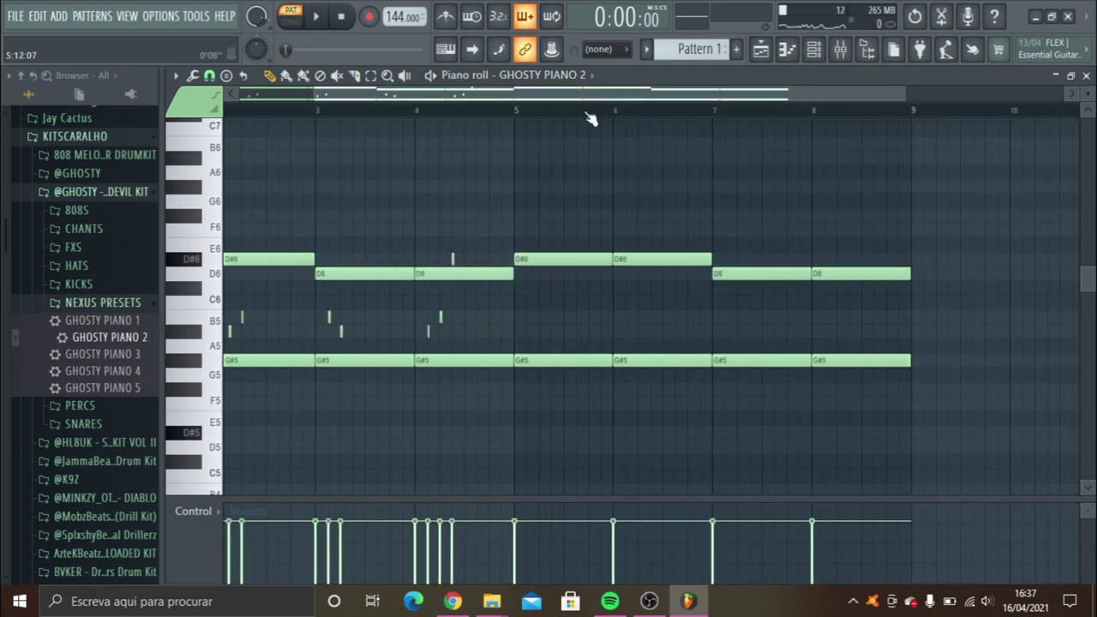
left_click_drag(588, 93, 233, 119)
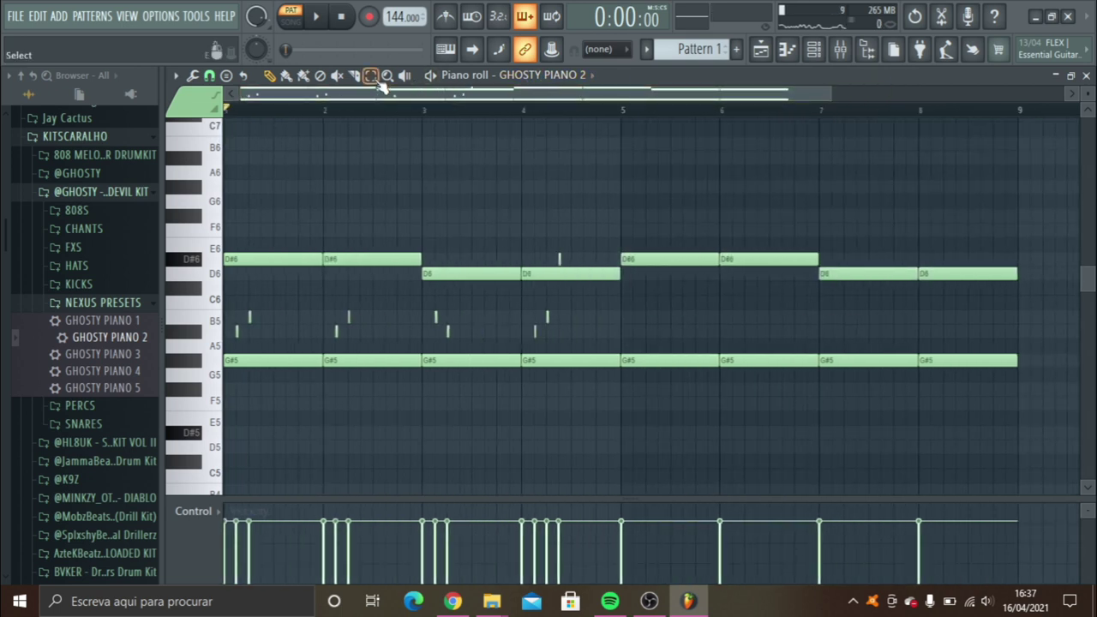
key("ctrl+z")
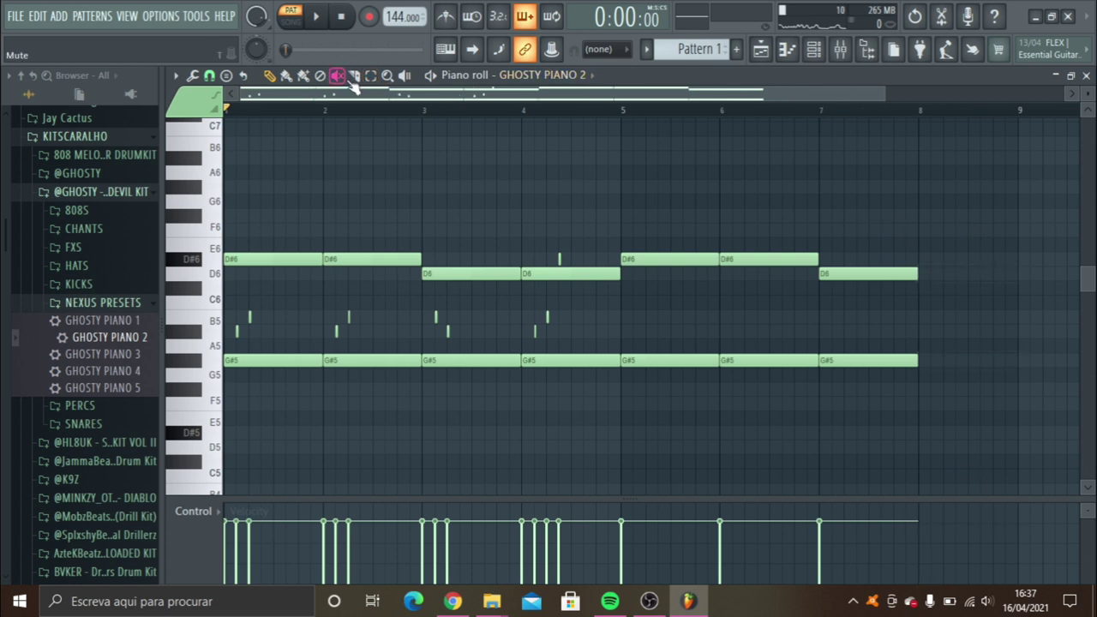
Duplicate all of bar 4's notes and align the copy with the start of bar 8.
left_click_drag(587, 218, 539, 404)
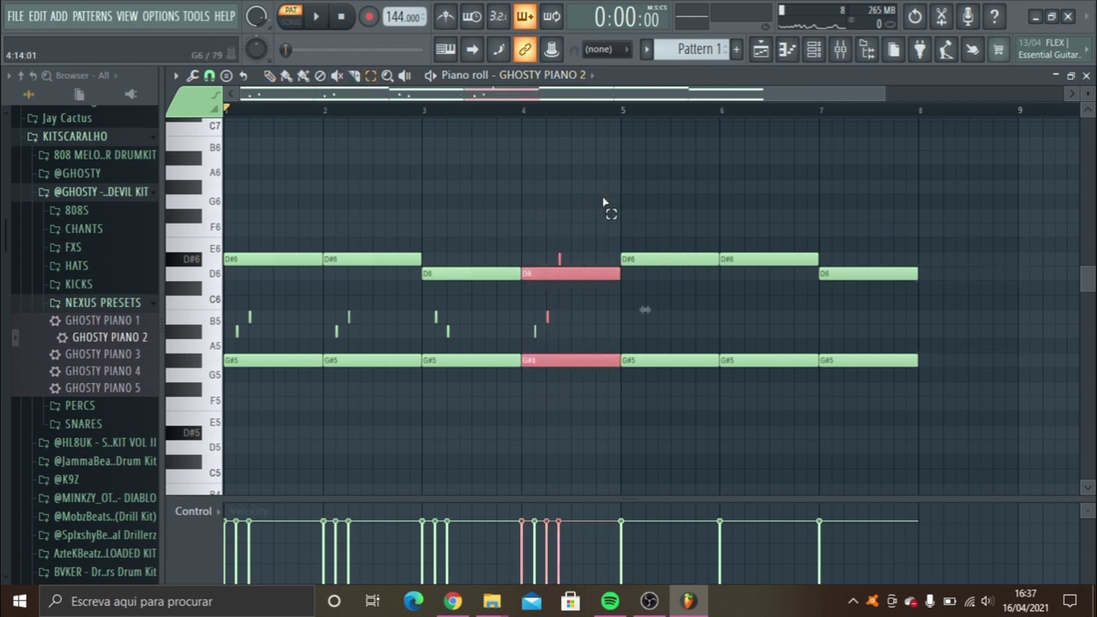
key("ctrl+b")
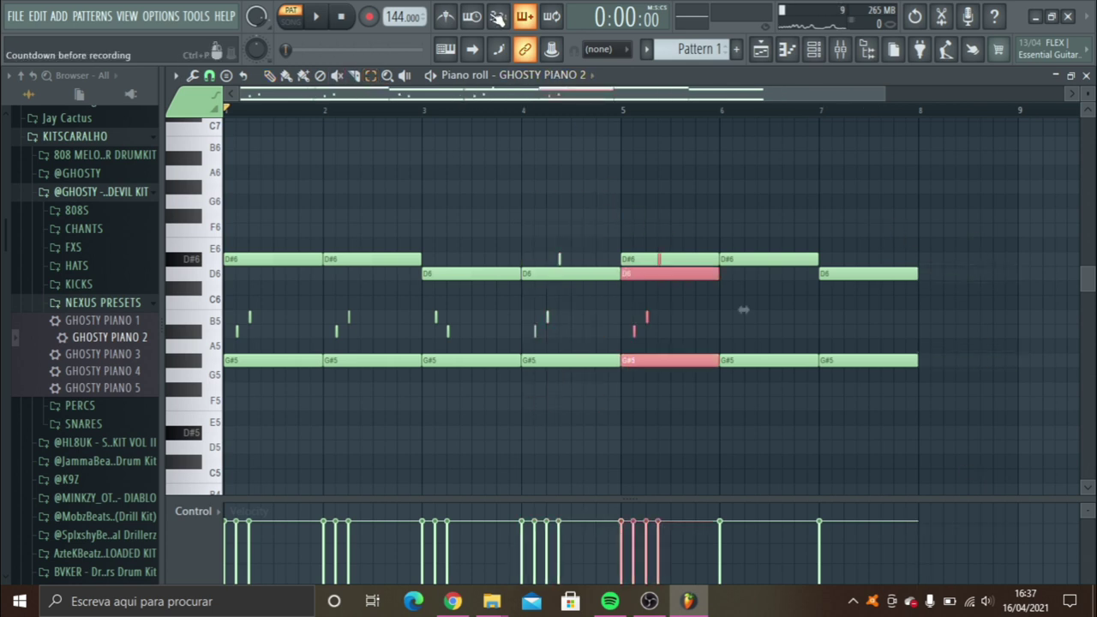
left_click_drag(744, 311, 1051, 310)
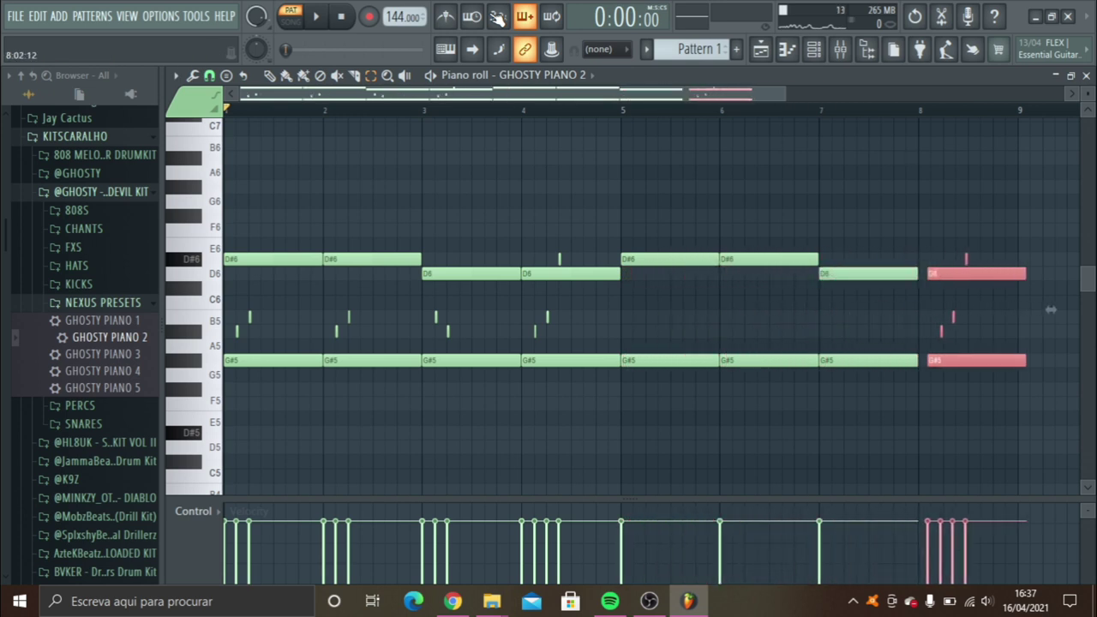
left_click_drag(786, 94, 716, 75)
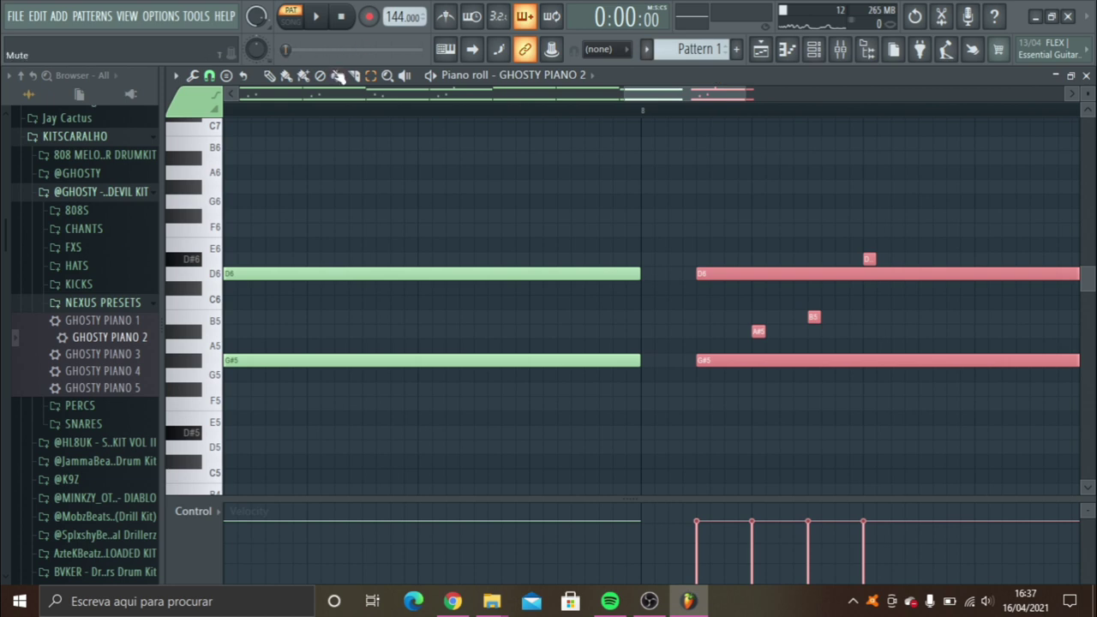
left_click_drag(710, 274, 658, 276)
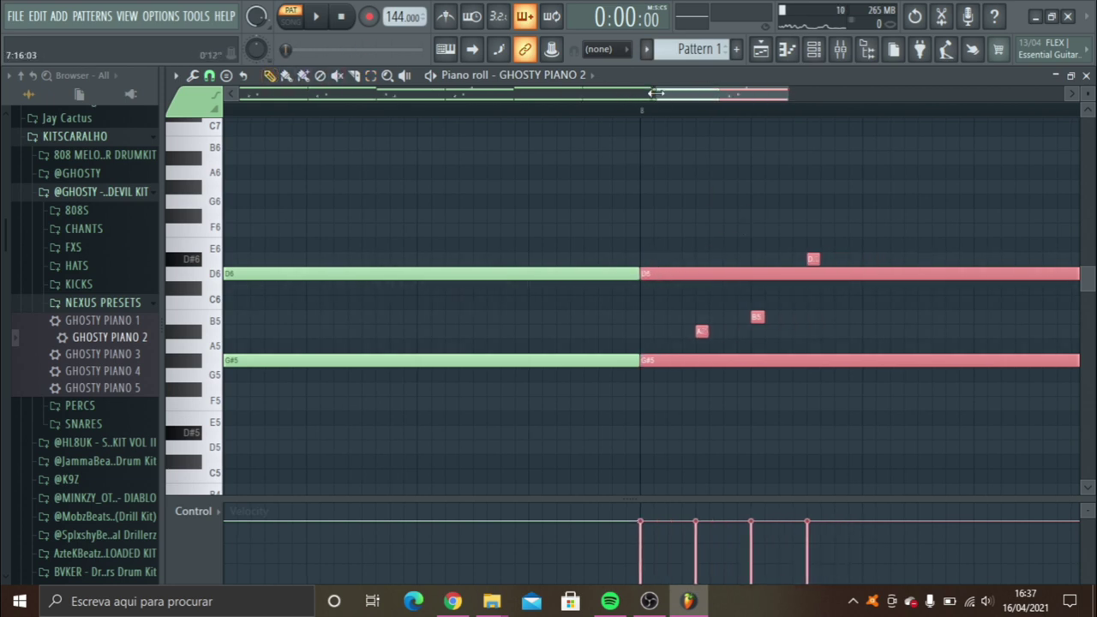
Play the pattern and lower the third short note in bar 4 to B5.
left_click_drag(655, 93, 240, 93)
key("space")
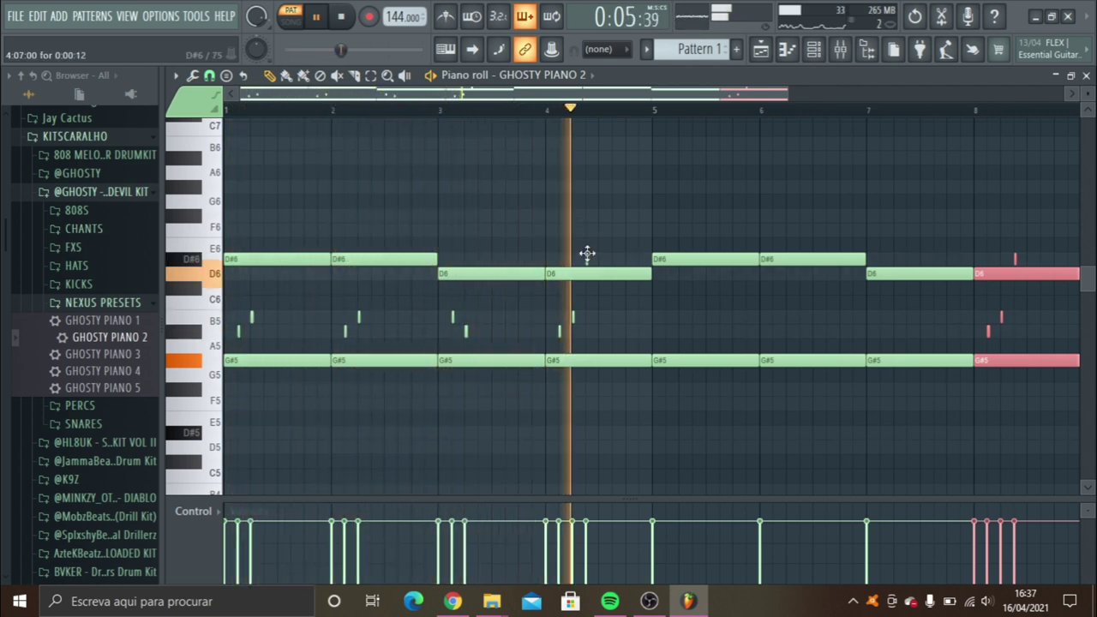
key("space")
right_click(600, 318)
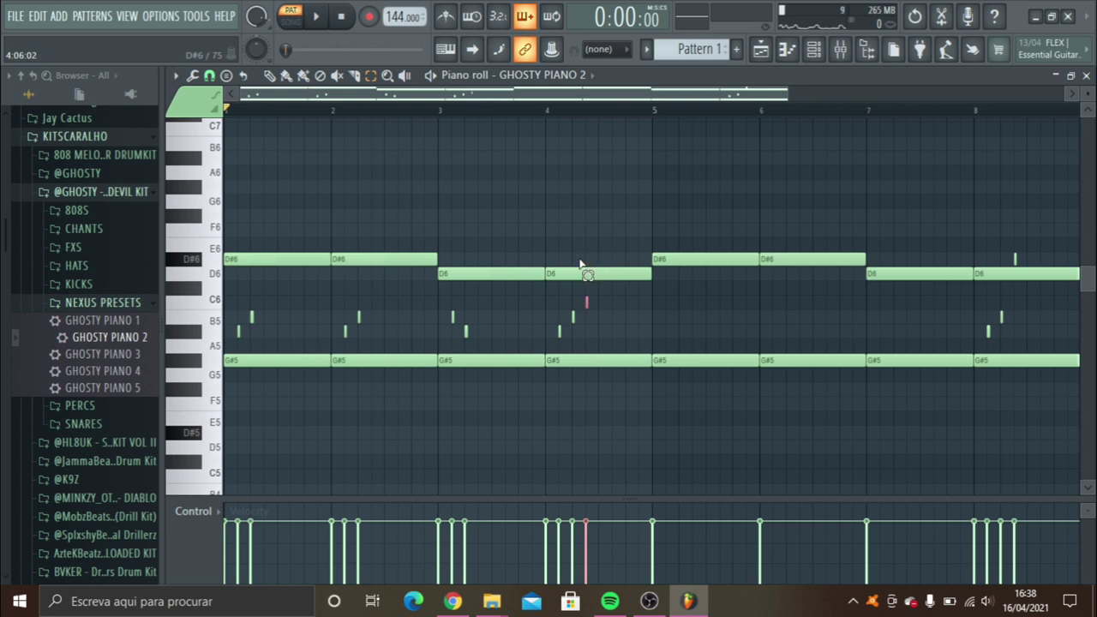
key("Down")
Copy the short A#5 and B5 notes from bars 1 to 3 into bars 5 to 7, auditioning the full eight bars.
key("space")
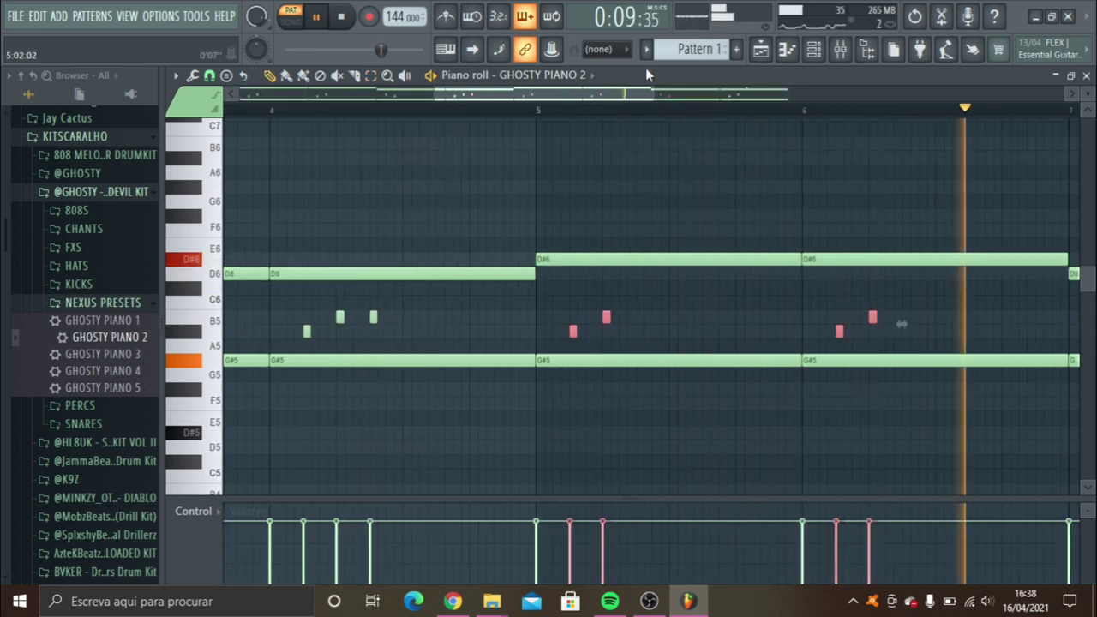
left_click_drag(653, 91, 733, 66)
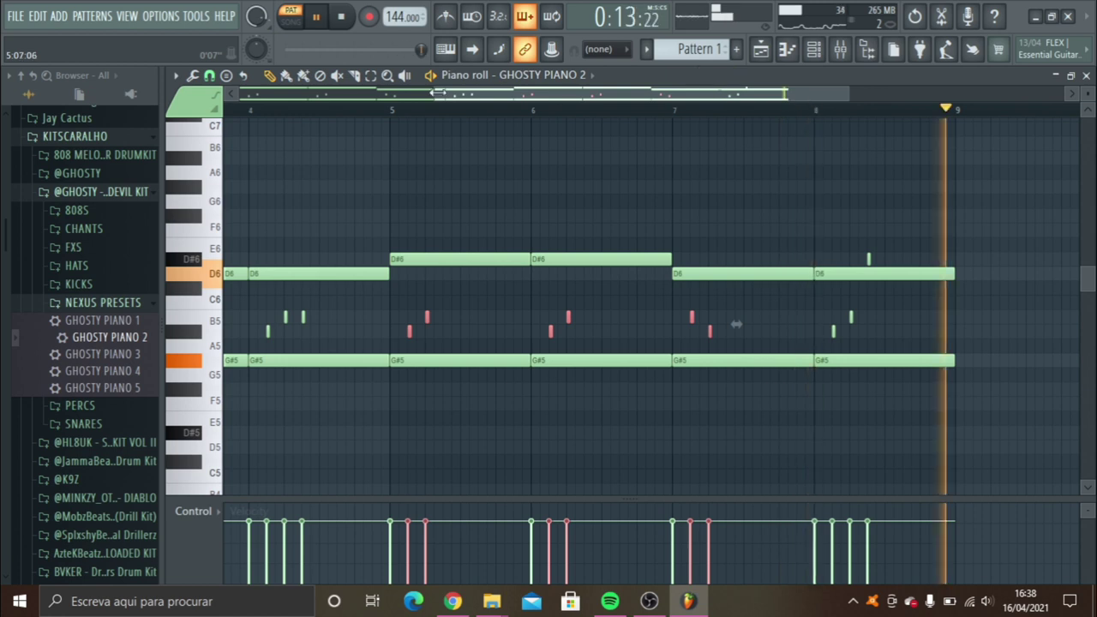
left_click_drag(437, 93, 191, 151)
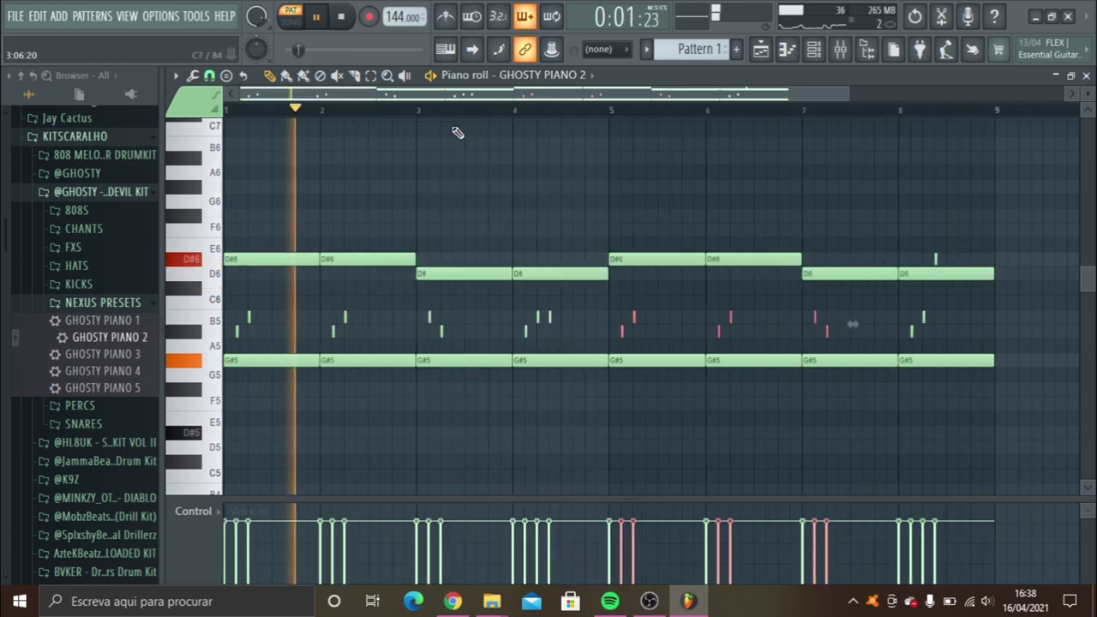
key("space")
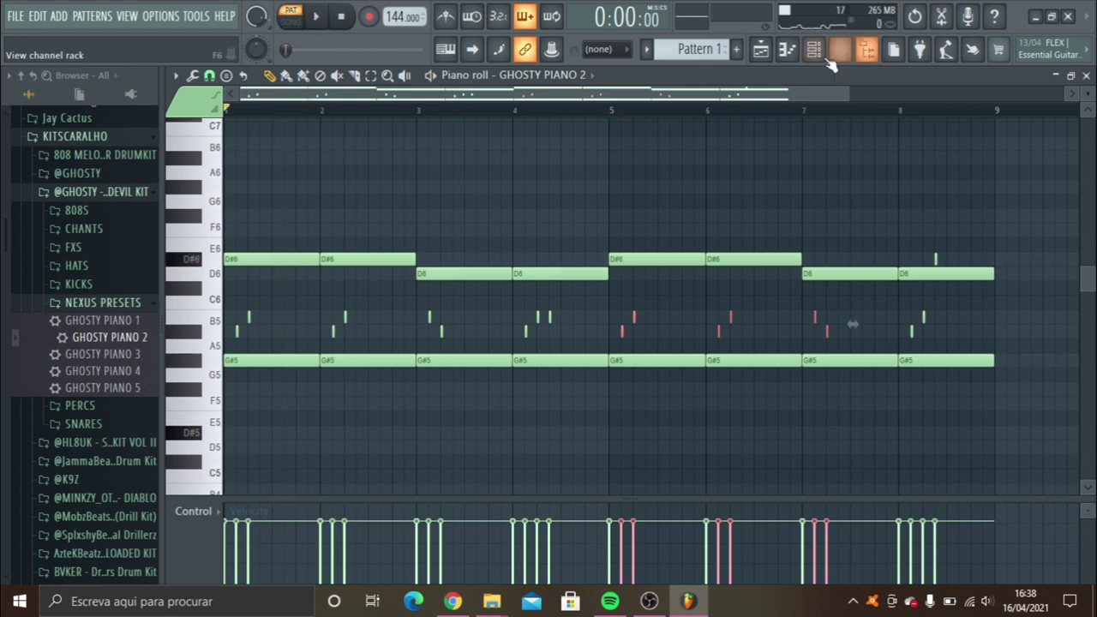
Clone the GHOSTY PIANO 2 channel and place a short D#7 note at the start of bar 1 in the clone.
left_click(829, 62)
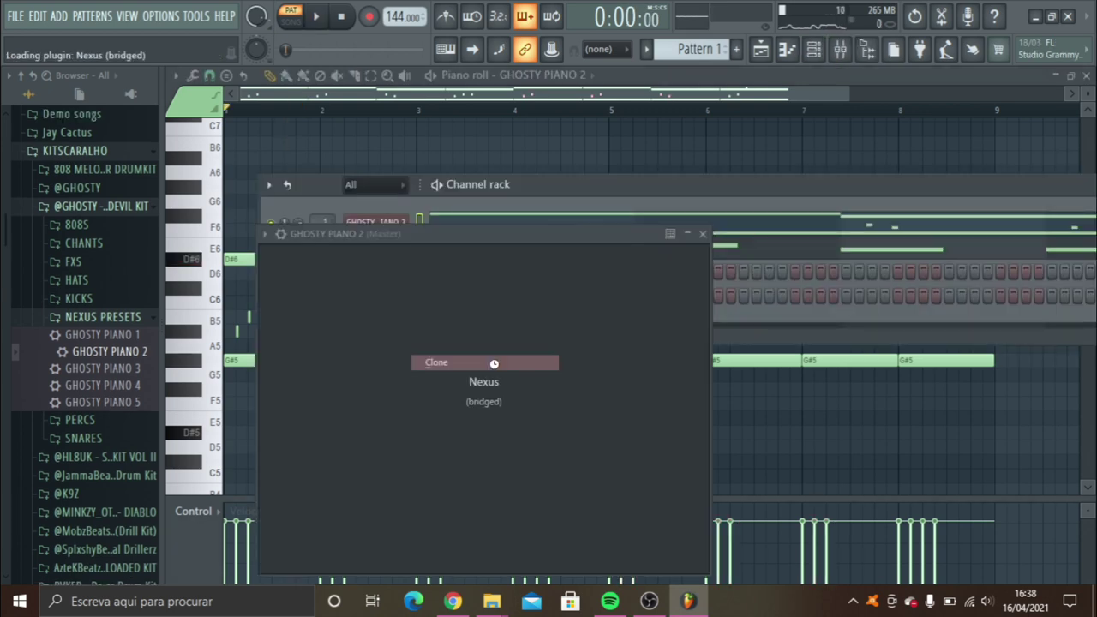
left_click(244, 260)
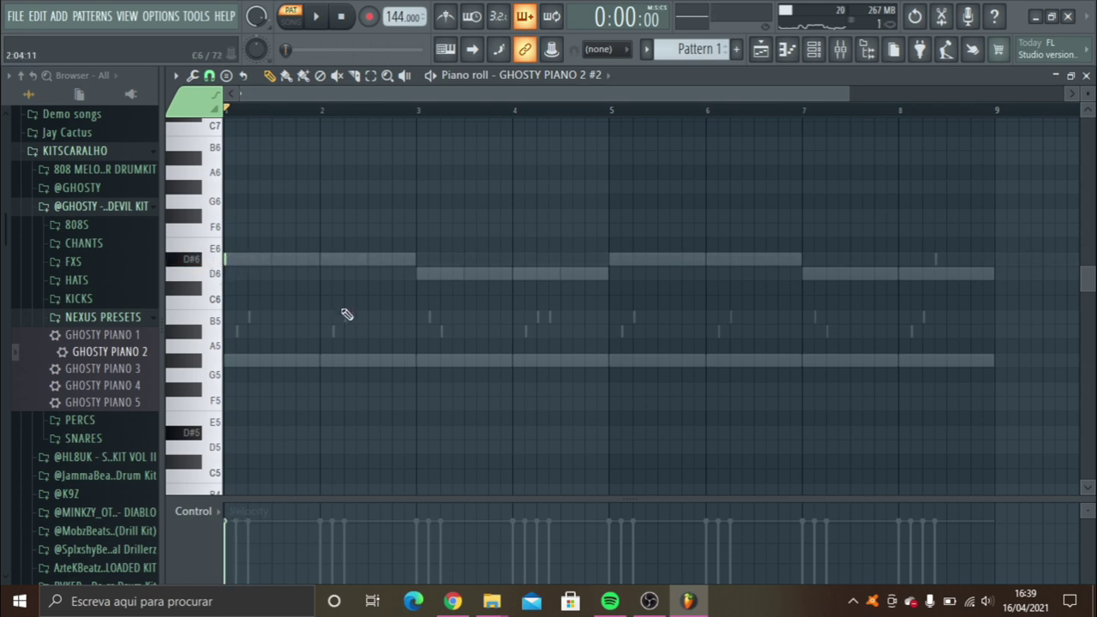
scroll(1089, 272, "up", 3)
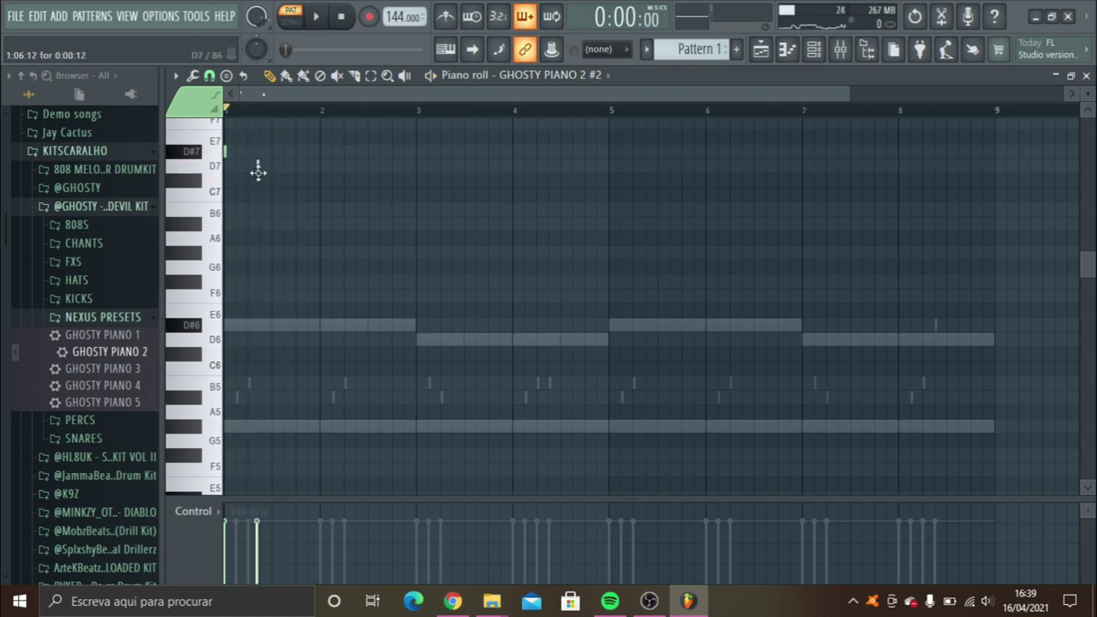
Add a short B6 note at the start of bar 2 and a short A#6 note at the start of bar 3, auditioning the placement.
left_click(257, 170)
key("space")
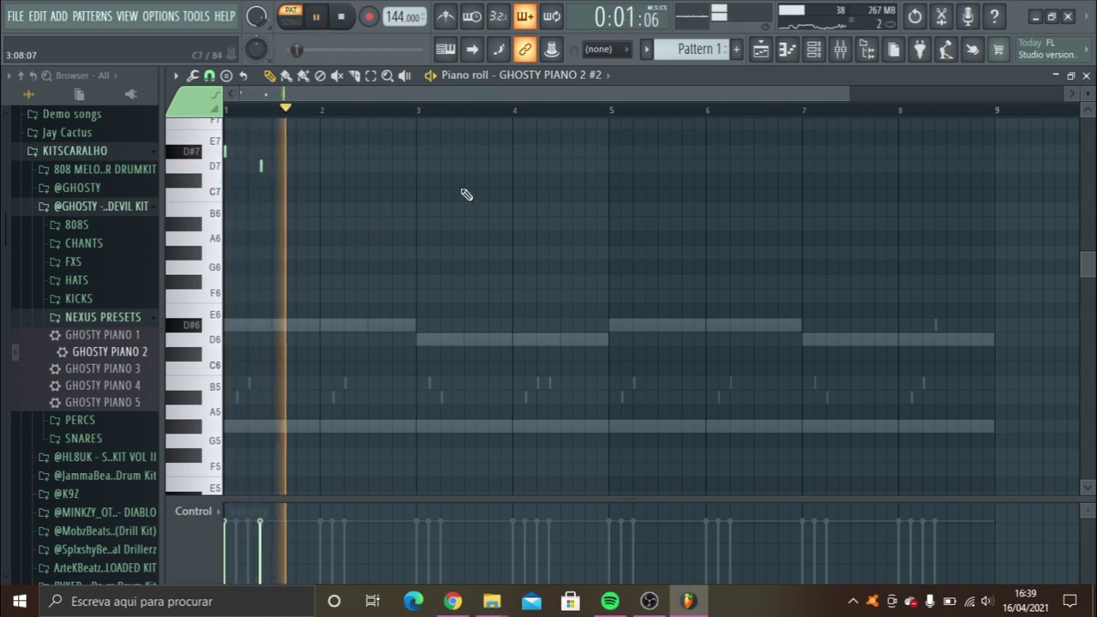
key("space")
left_click_drag(259, 163, 324, 195)
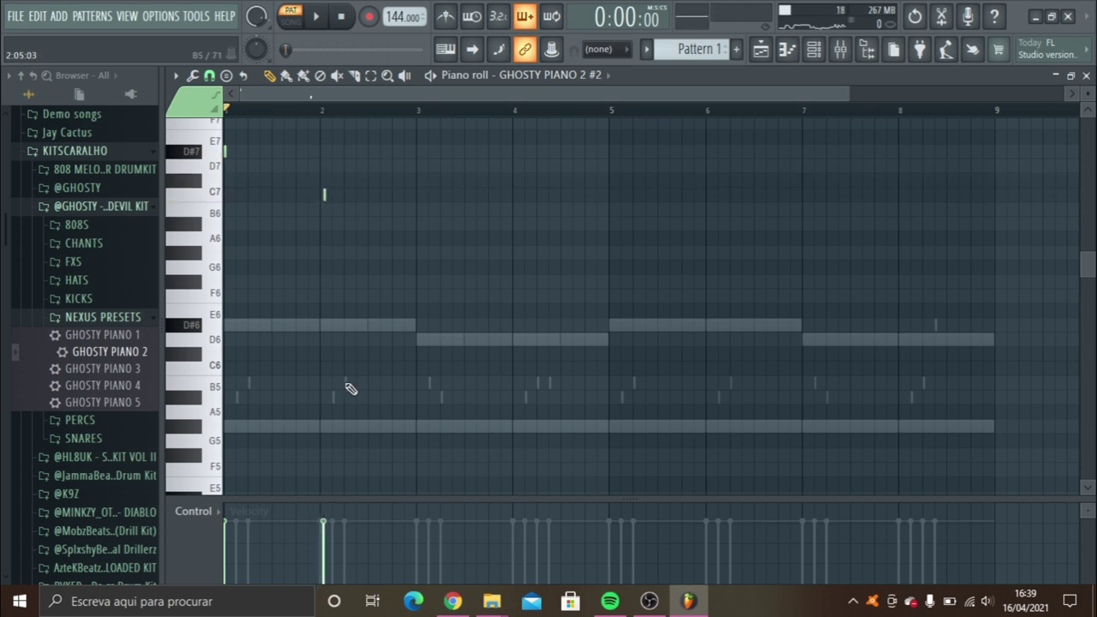
left_click_drag(322, 200, 320, 211)
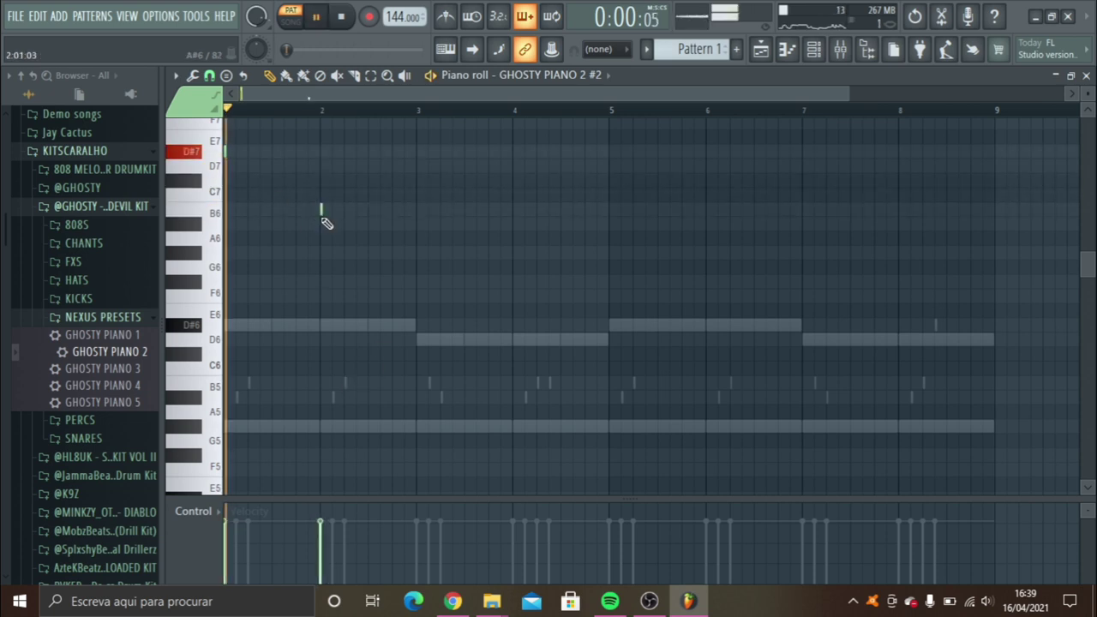
key("space")
key("space")
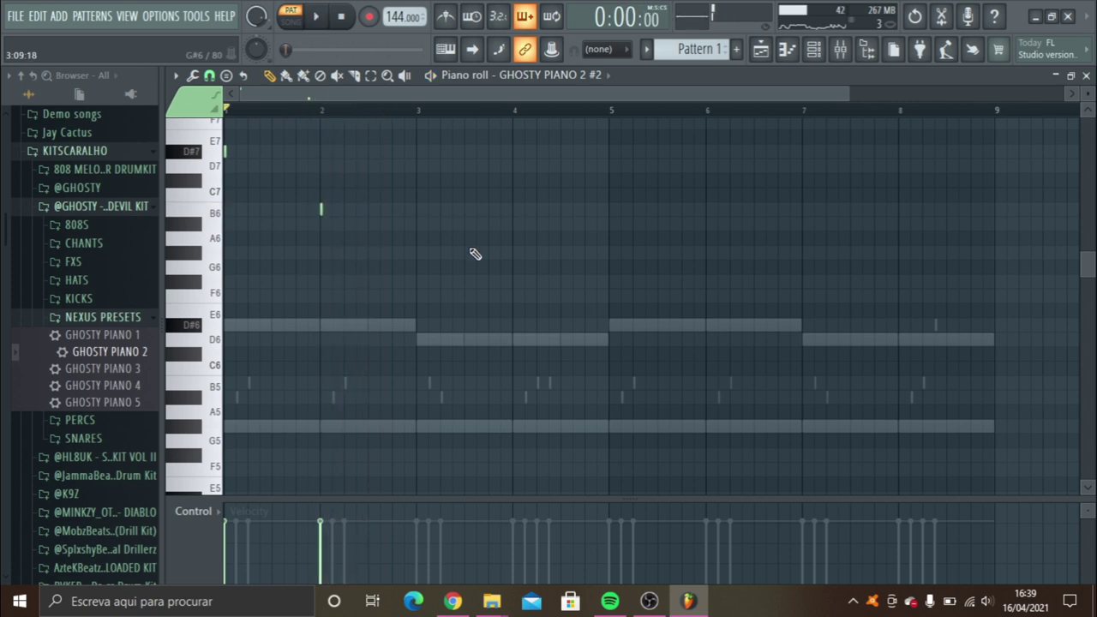
left_click(417, 228)
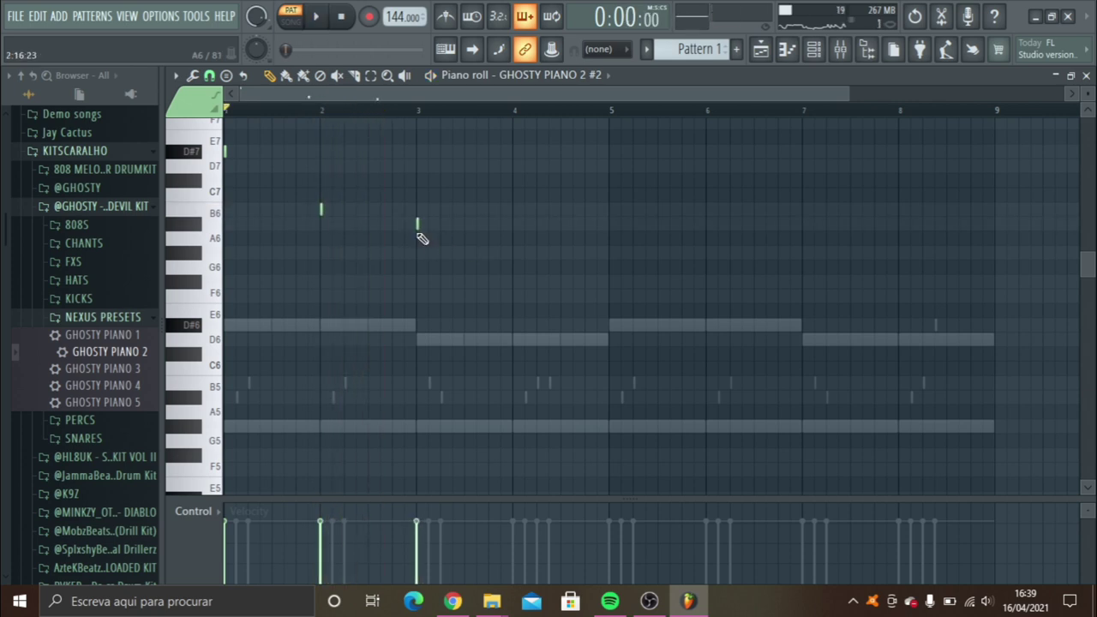
Audition the counter-melody and add short notes in bar 5: D#7 on beat 1 and A#6 on beat 2.
key("space")
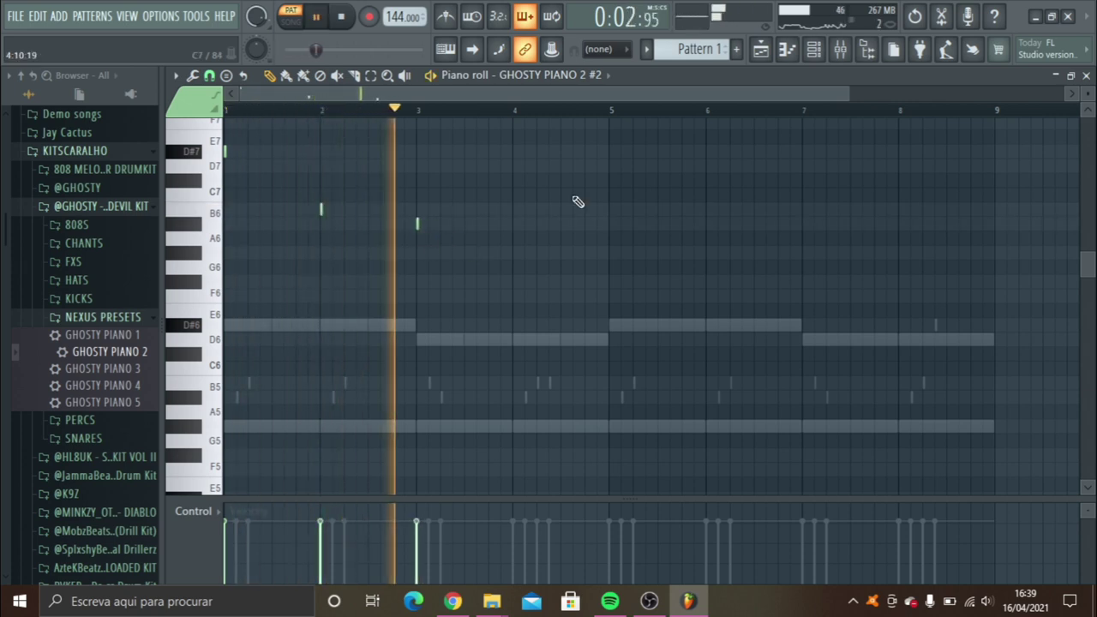
key("space")
key("space")
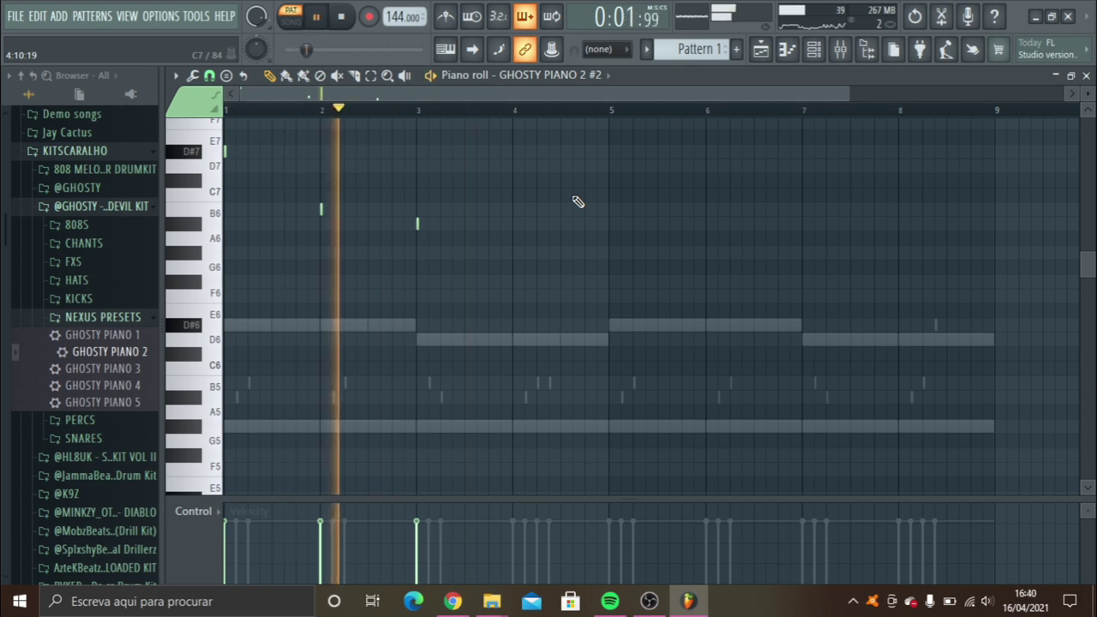
key("space")
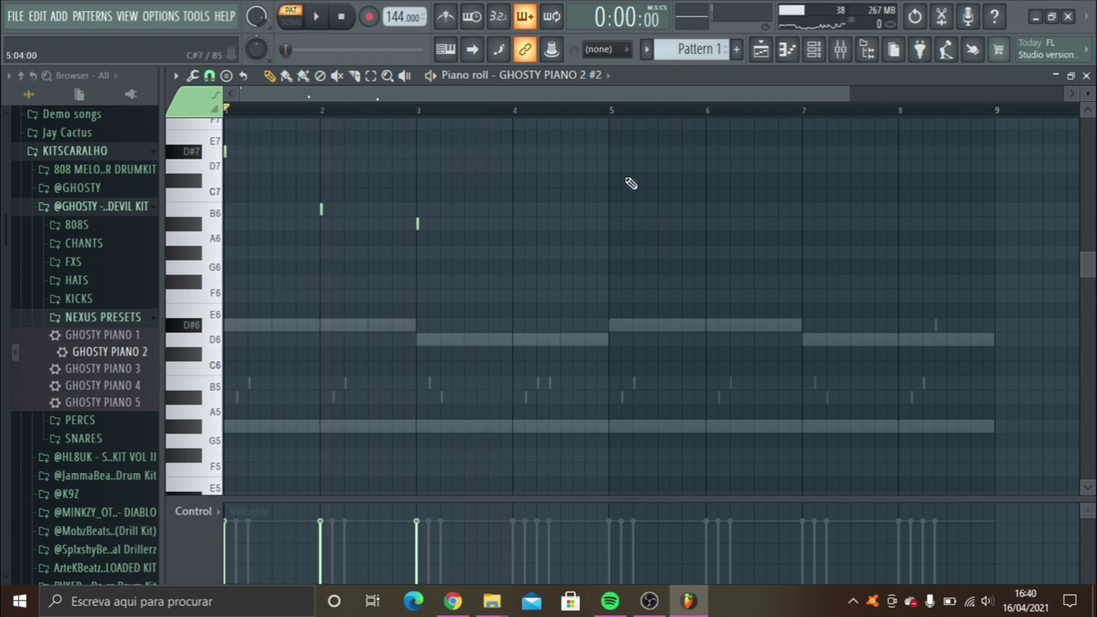
left_click(608, 154)
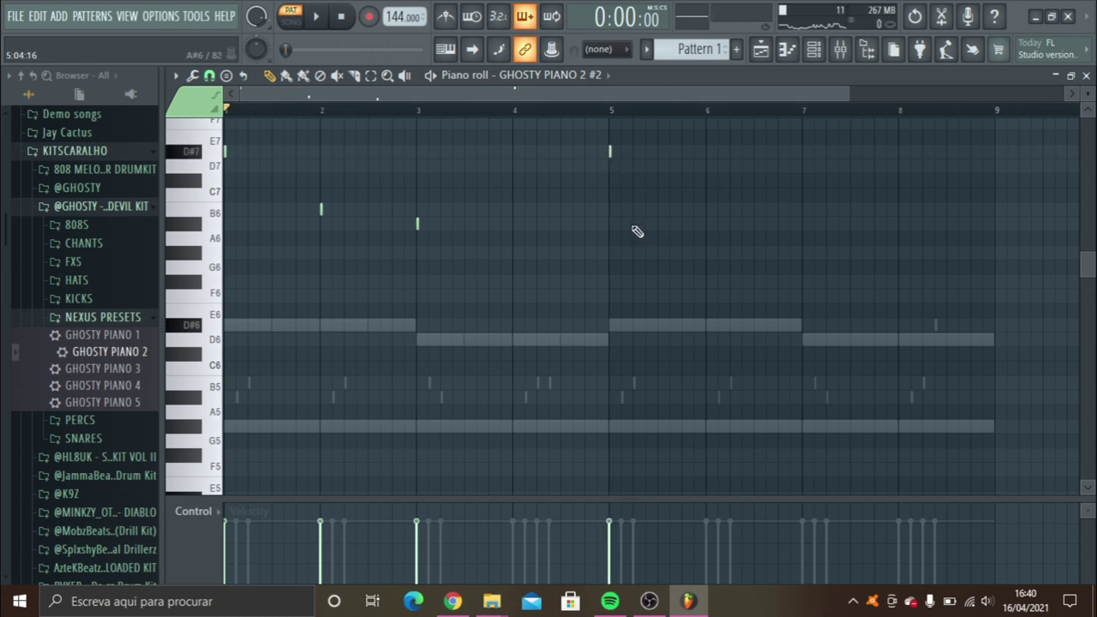
left_click(631, 226)
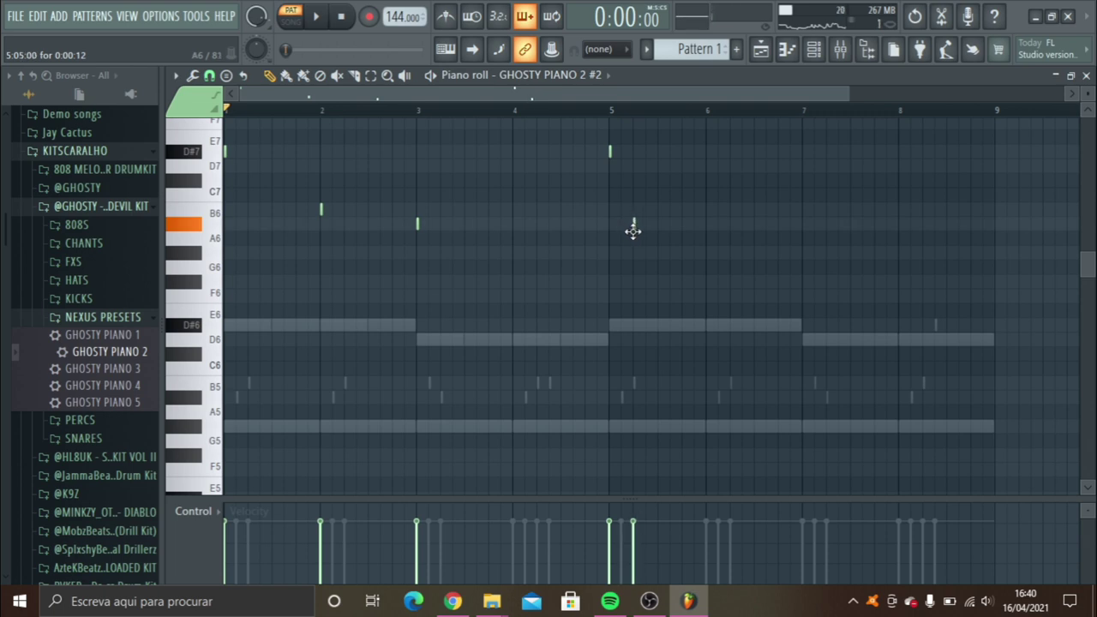
key("space")
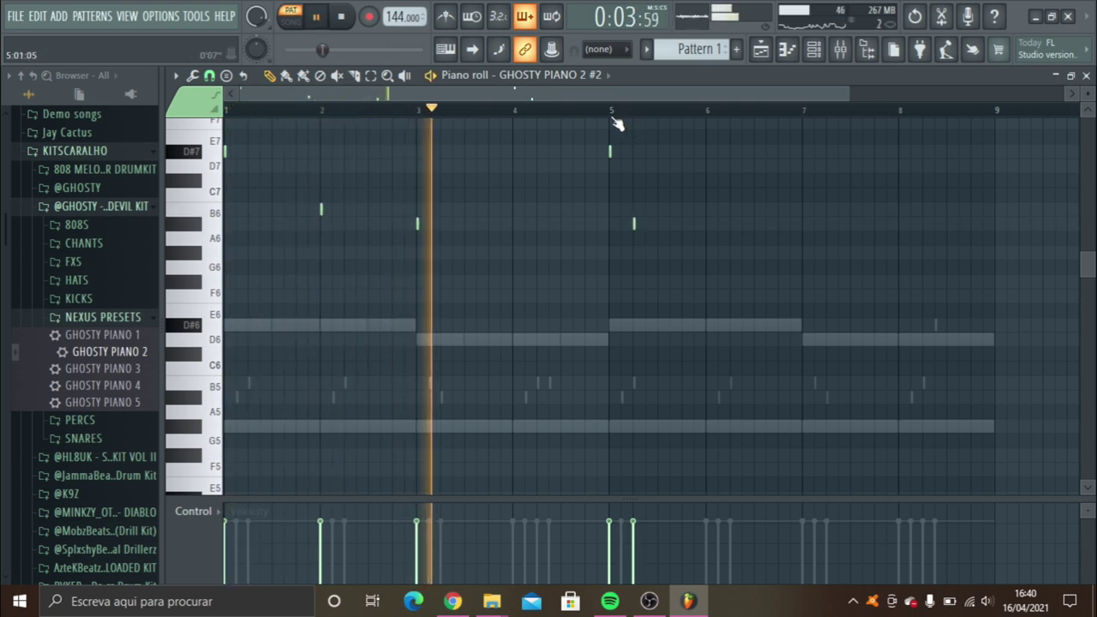
Add short notes at the starts of bars 6 to 8: B6, A#6 and G#6, and play the pattern.
left_click_drag(849, 93, 742, 94)
key("space")
left_click(811, 211)
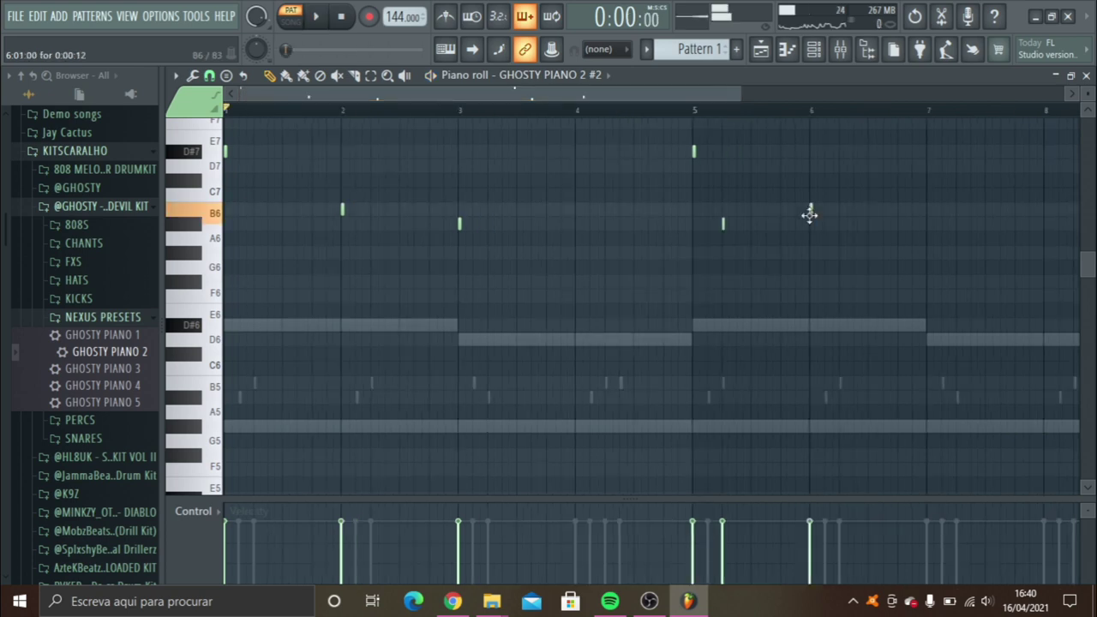
left_click(928, 226)
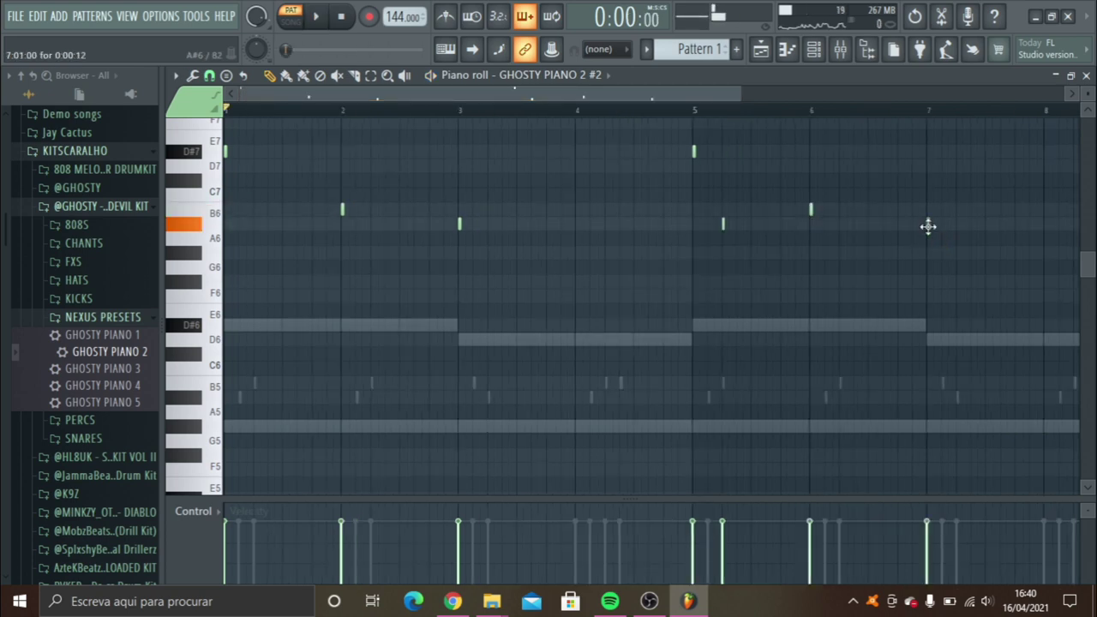
left_click_drag(687, 89, 819, 91)
left_click(821, 253)
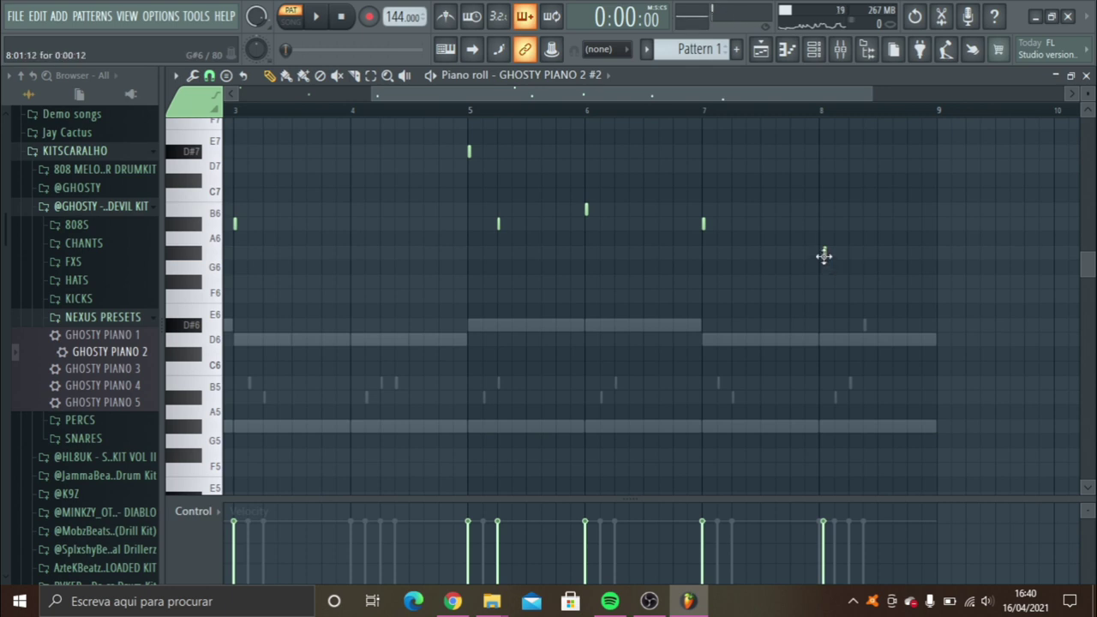
key("space")
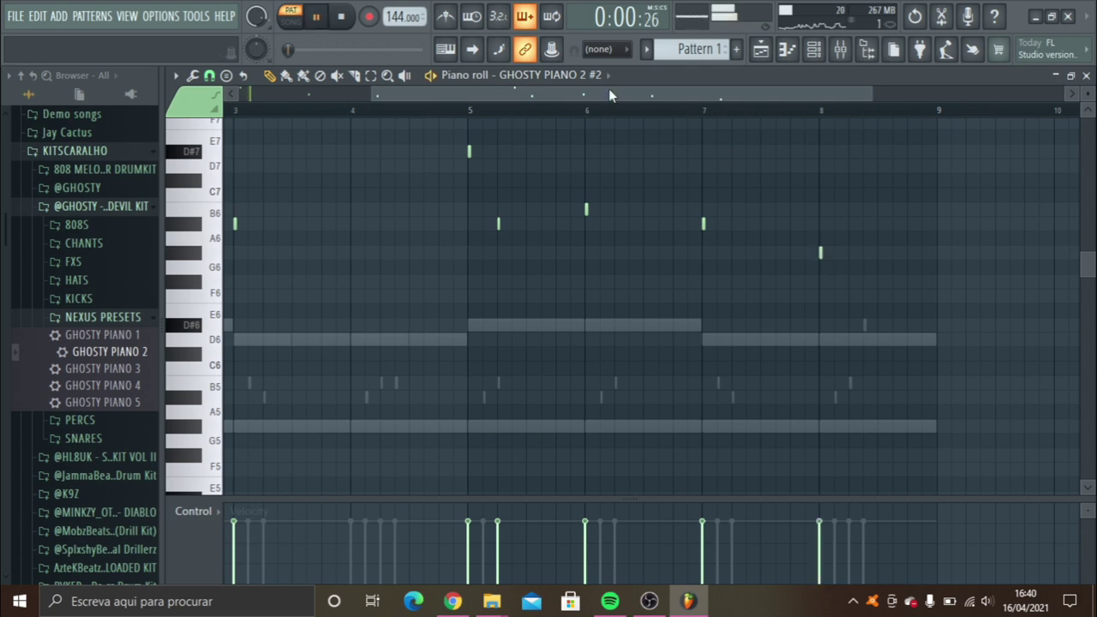
Load Fruity Reeverb 2 into effect slot 4 of mixer Insert 2.
left_click(815, 49)
left_click(814, 49)
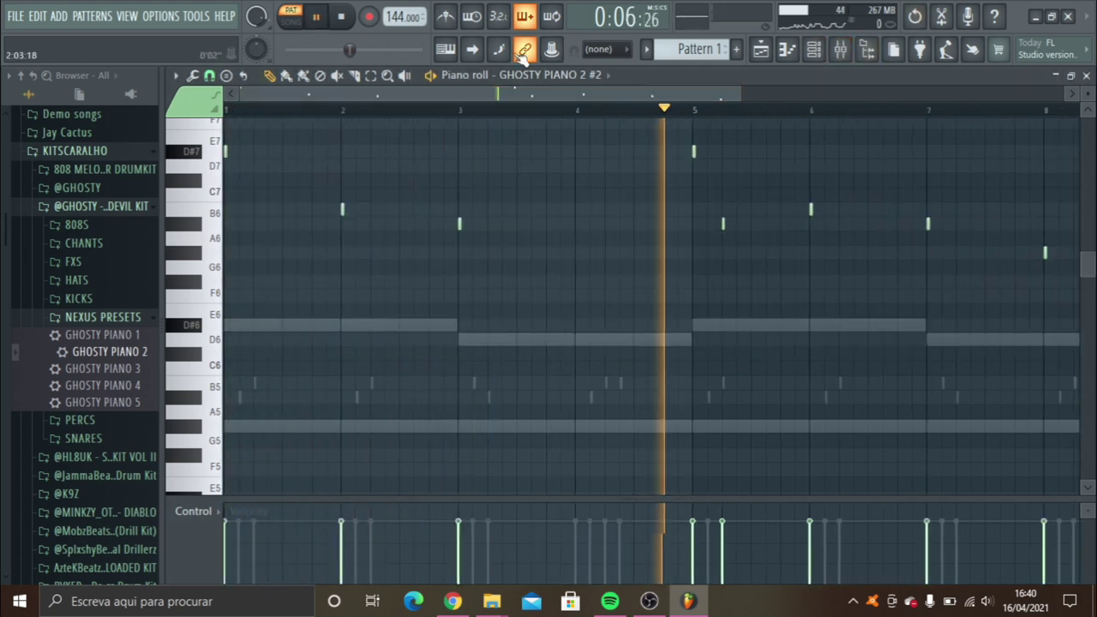
left_click(840, 49)
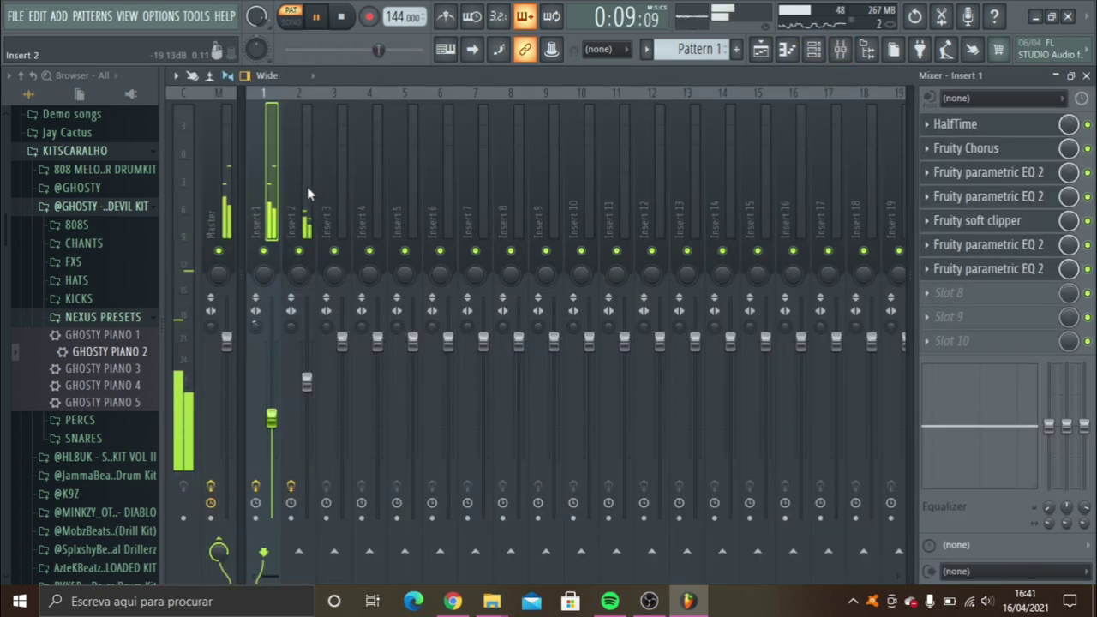
left_click(296, 192)
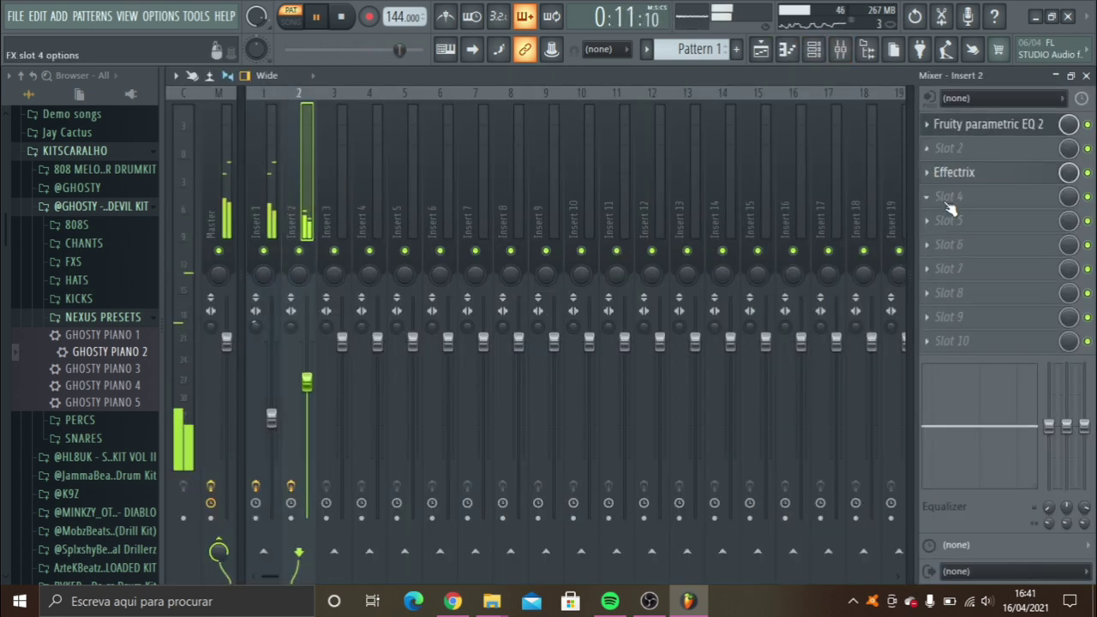
left_click(948, 197)
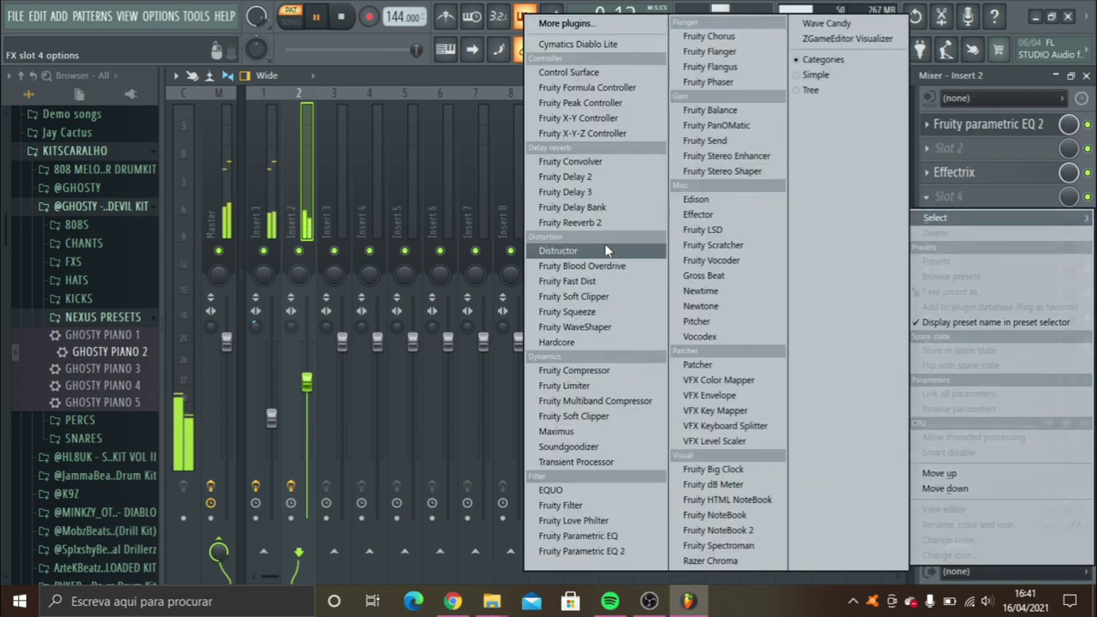
left_click(575, 223)
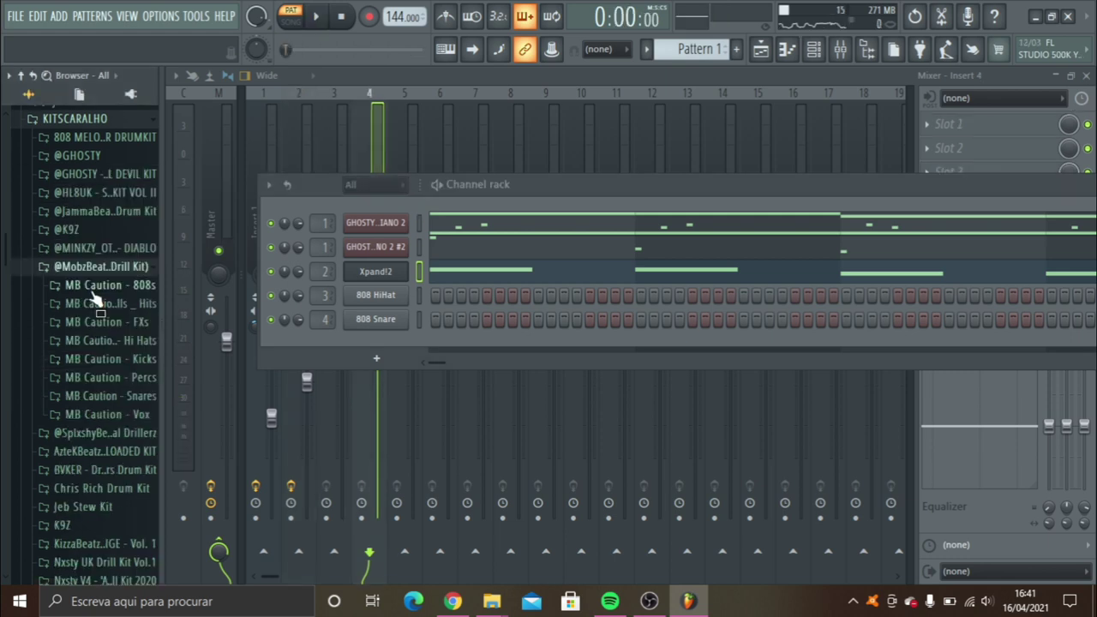
Replace the 808 Snare channel with the MB Caution - Cruddy 808 sample and open its sampler settings.
left_click(91, 288)
left_click_drag(86, 319, 383, 333)
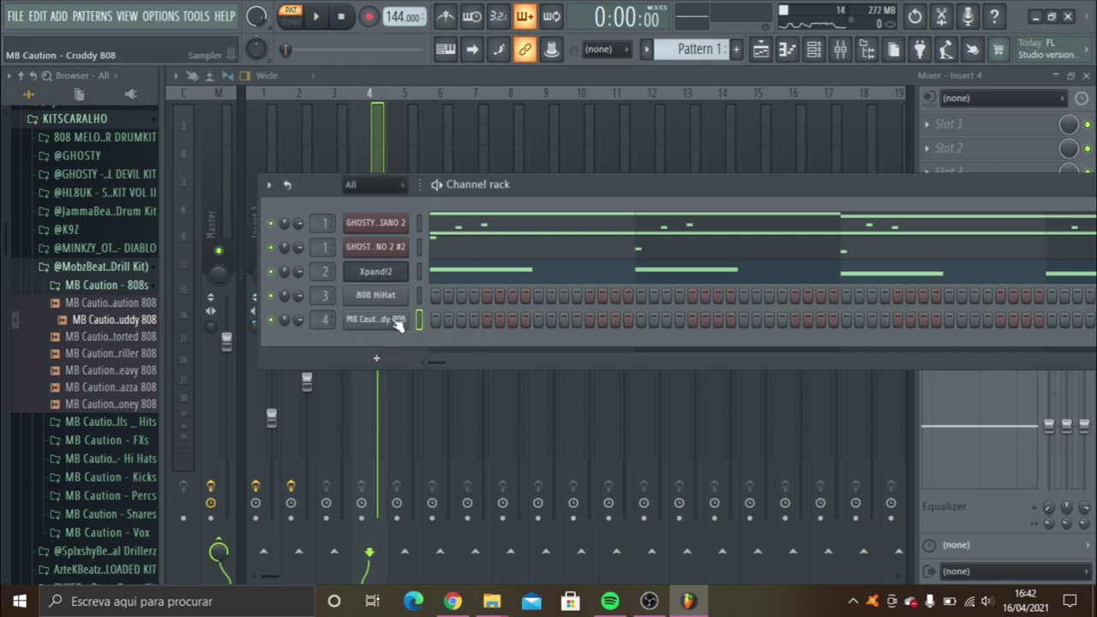
left_click(399, 326)
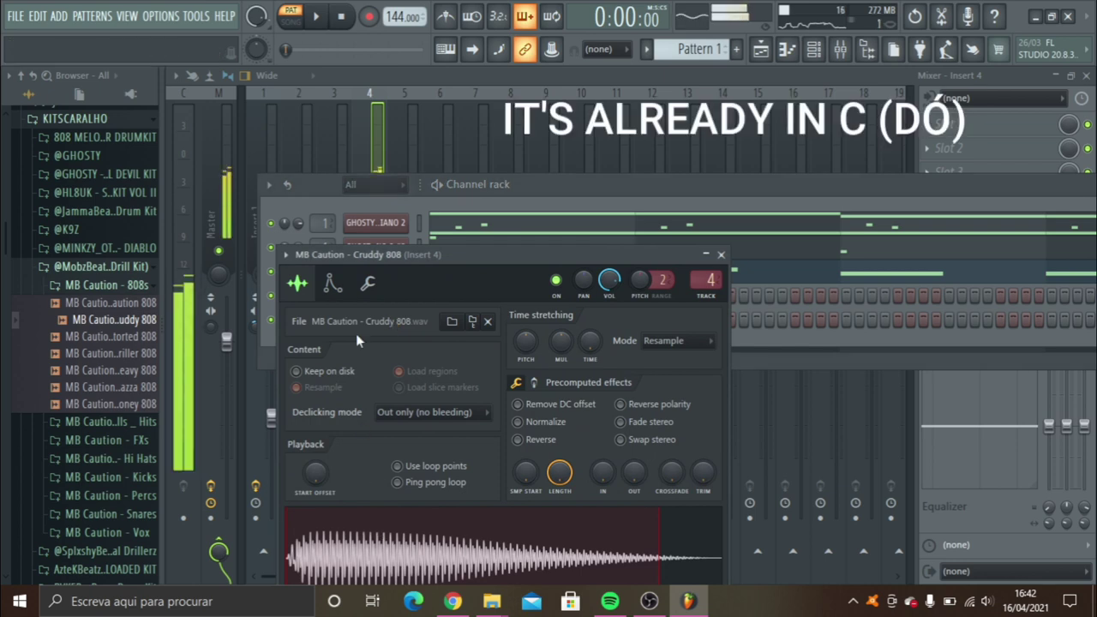
Shape the Cruddy 808's volume envelope with a long hold, no decay and 0% sustain, and preview the sample.
left_click(333, 284)
left_click_drag(356, 440, 390, 450)
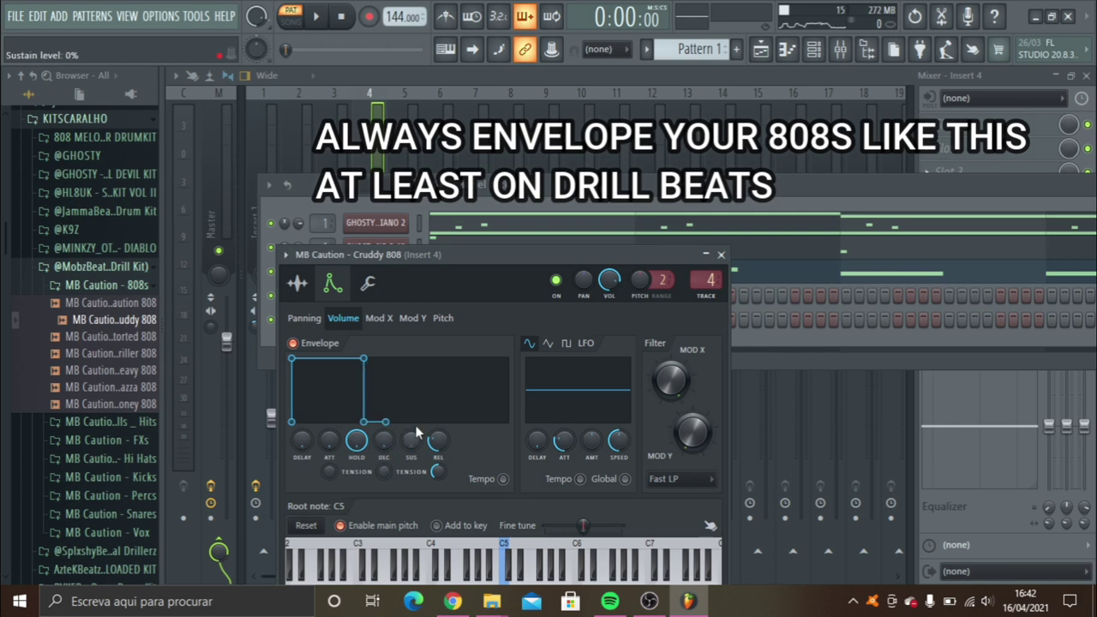
left_click(298, 284)
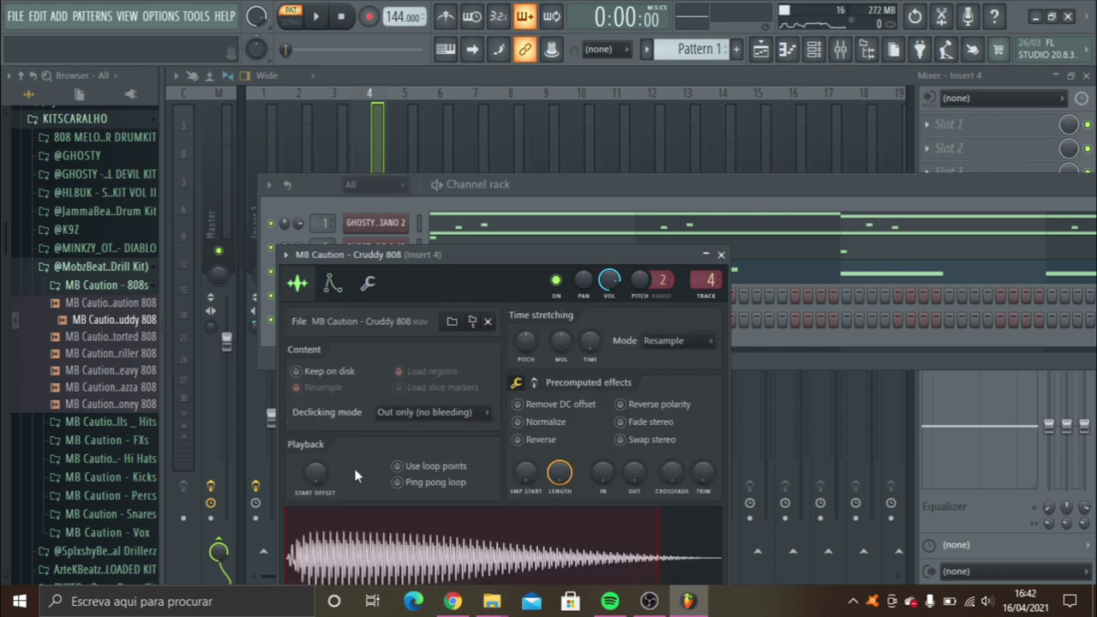
left_click(364, 563)
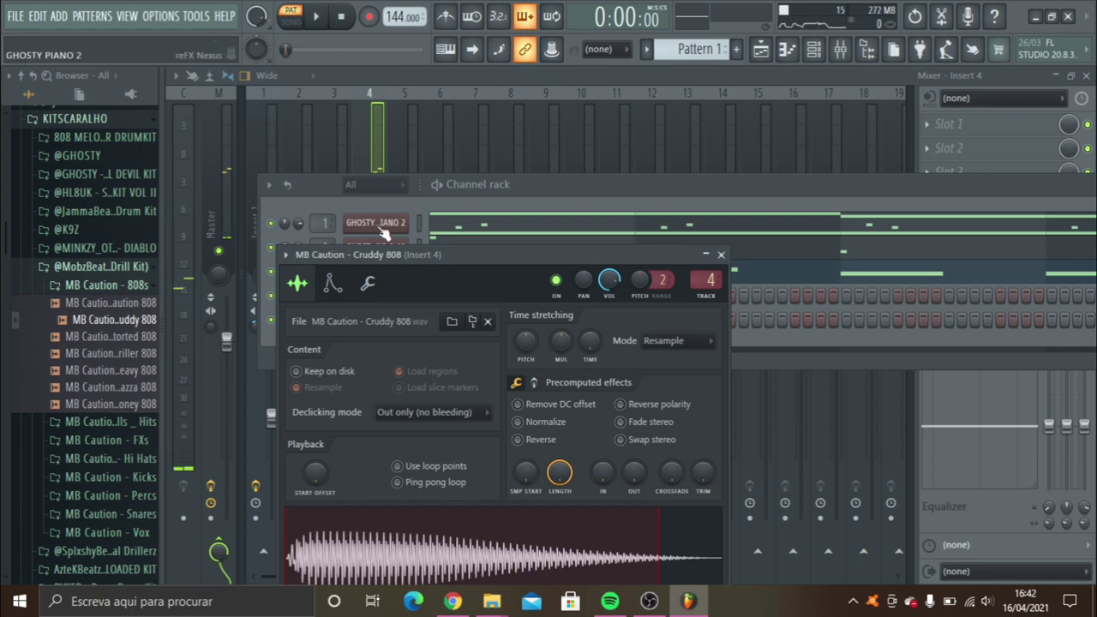
Write the 808 line: a D#5 filling bar 1, a short D#5 in bar 2, two D5 notes in bar 3 and two D#5 notes in bar 4.
left_click(367, 284)
key("F7")
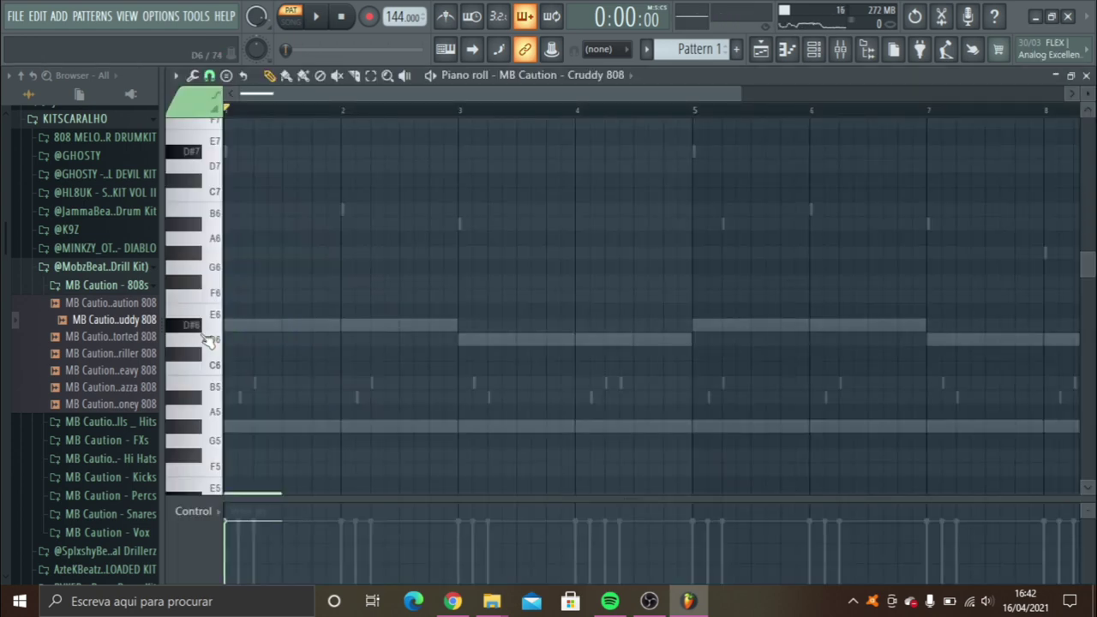
key("space")
scroll(816, 289, "down", 5)
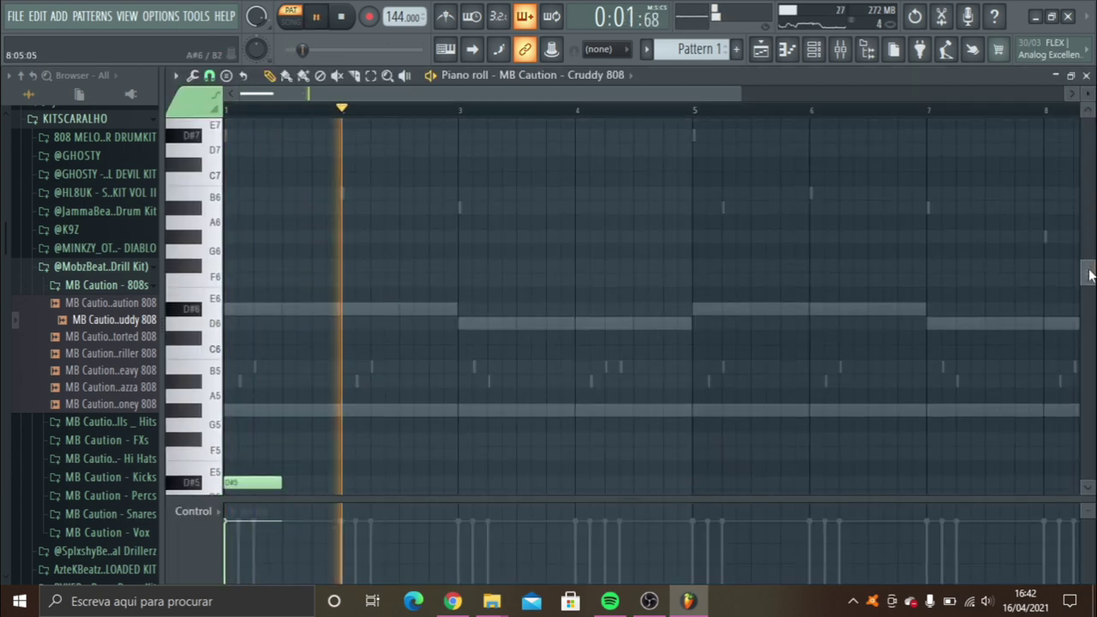
key("space")
left_click(401, 389)
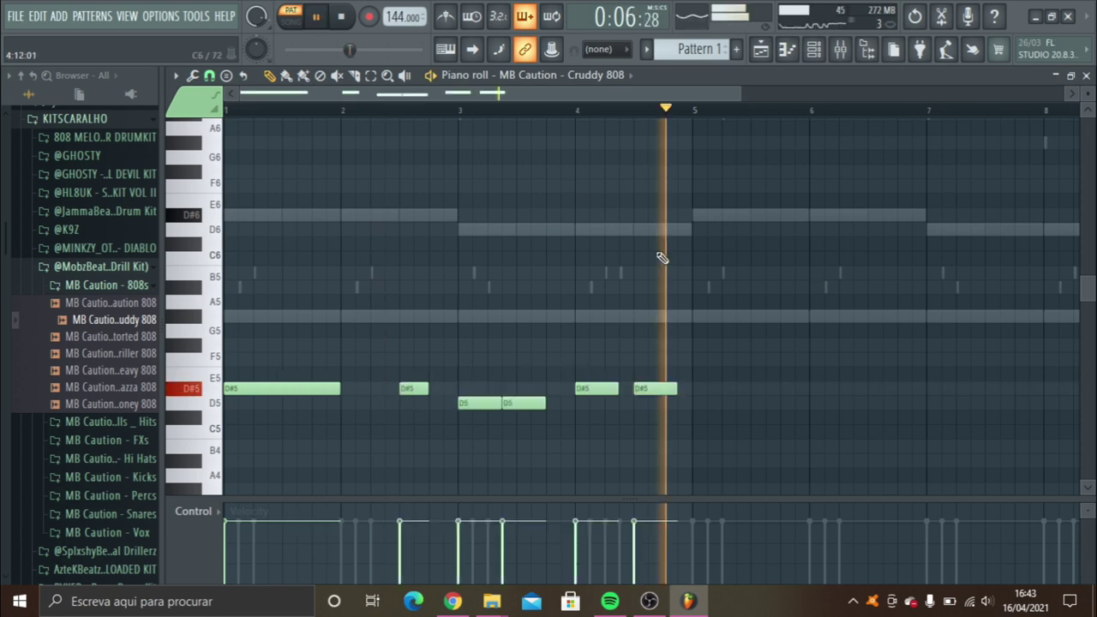
key("space")
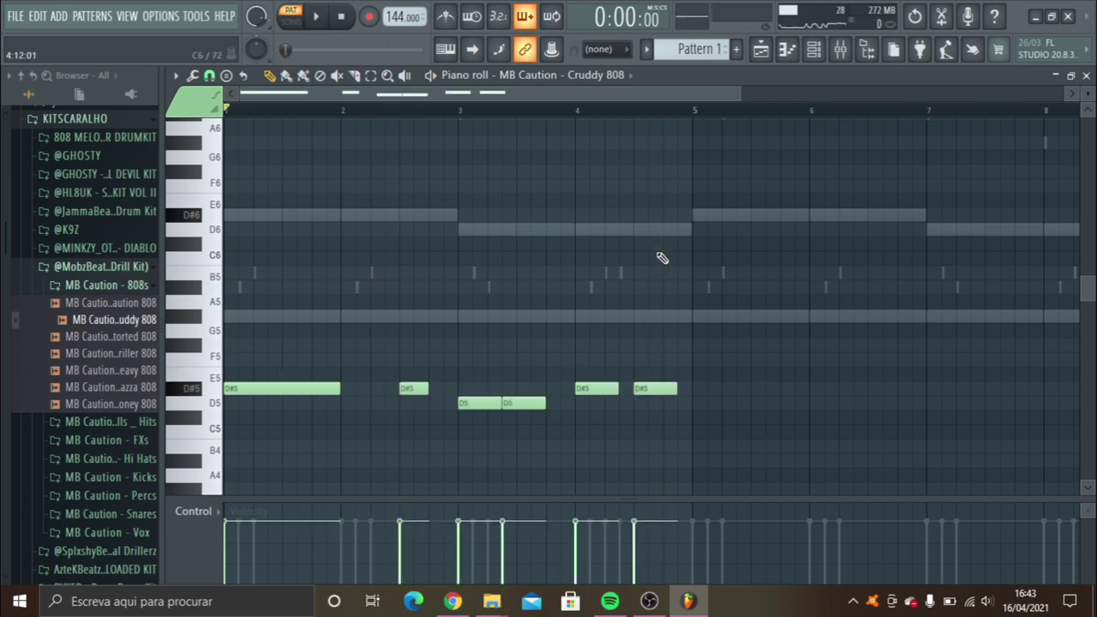
Rework the 808's bar 4 during playback, with a one-beat D#5 on beat 2 and another D#5 starting on beat 3.
key("space")
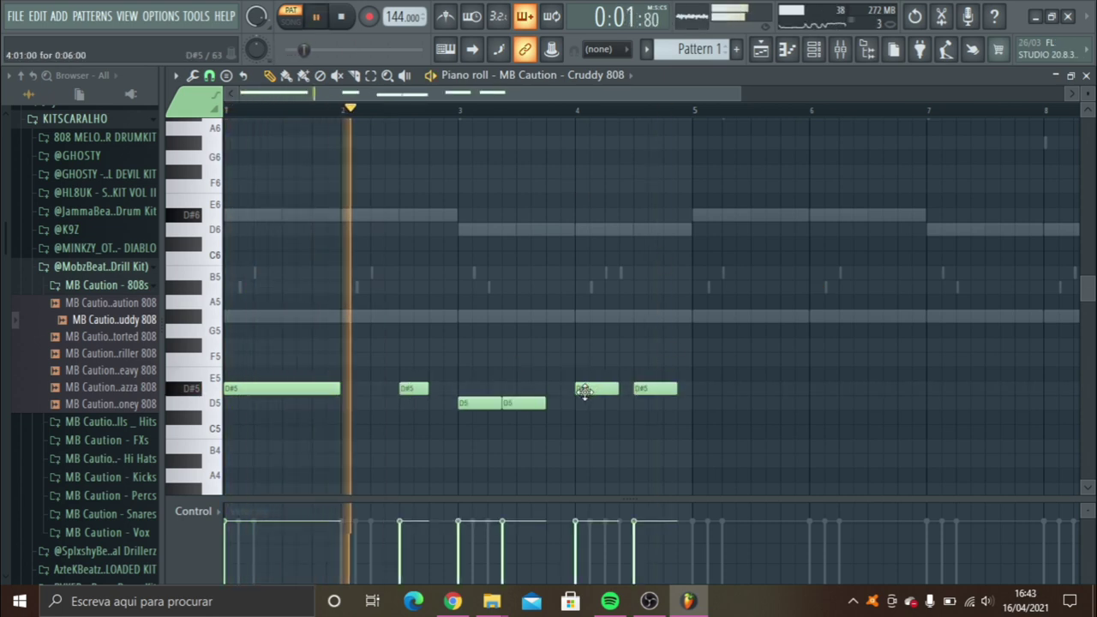
left_click_drag(584, 391, 629, 390)
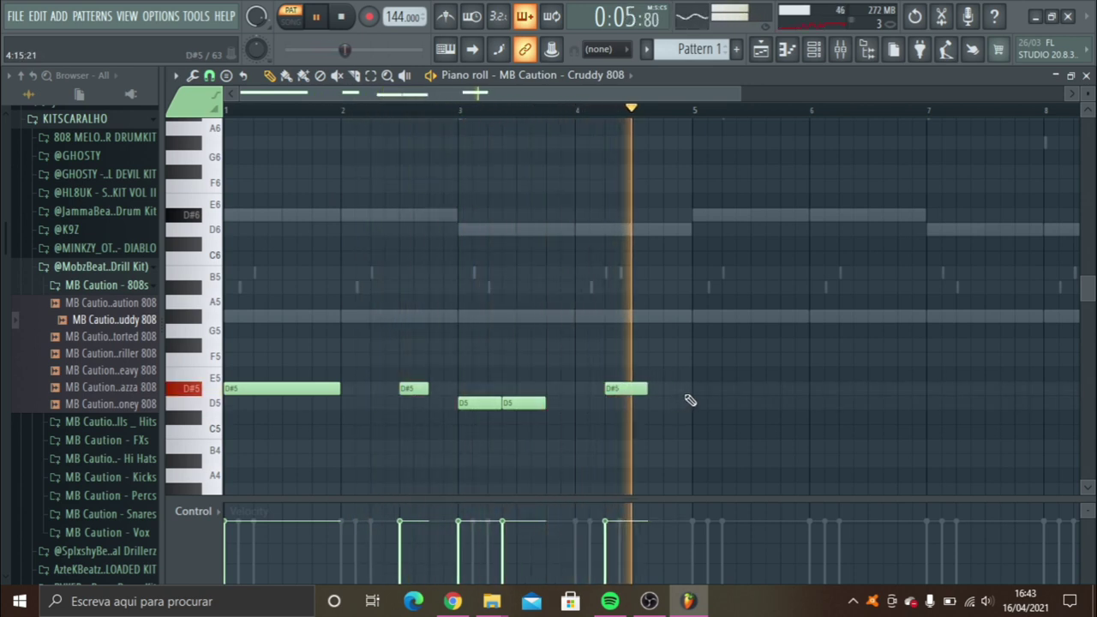
key("space")
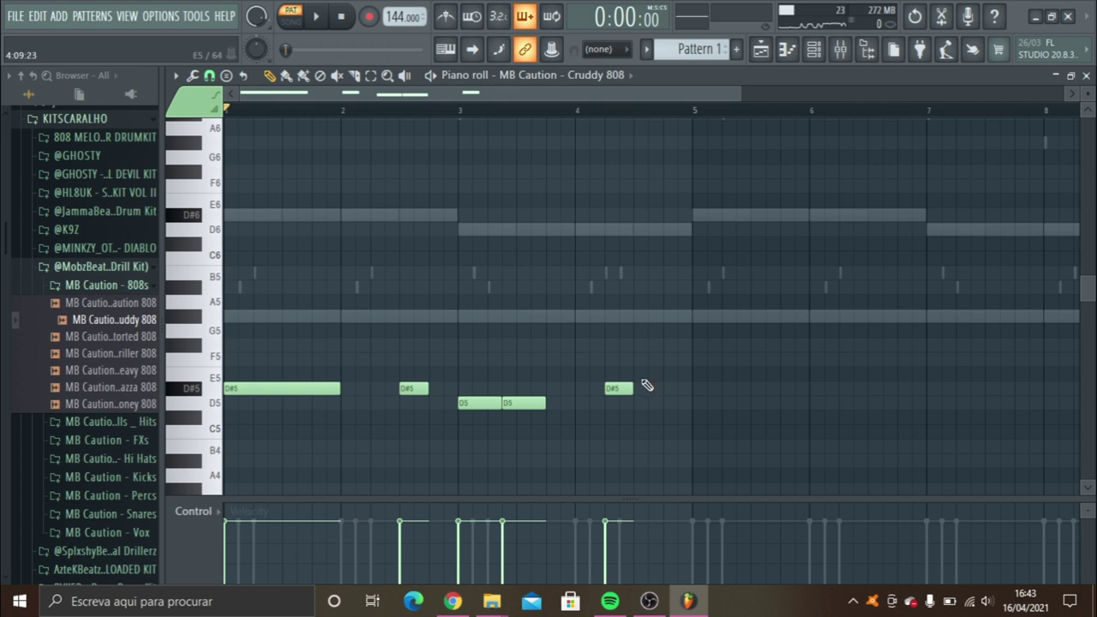
left_click(639, 391)
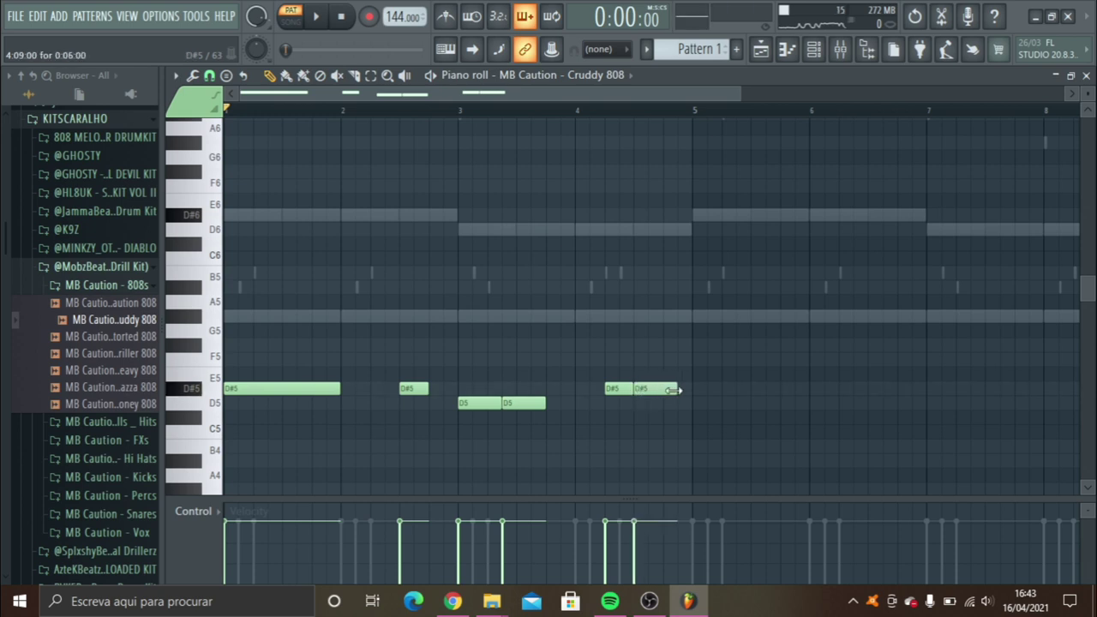
Extend the last D#5 to the end of bar 4 and add a G#5 slide note at 4:13:00 with a duration of 0:00:12.
left_click(673, 230)
left_click_drag(681, 228, 685, 321)
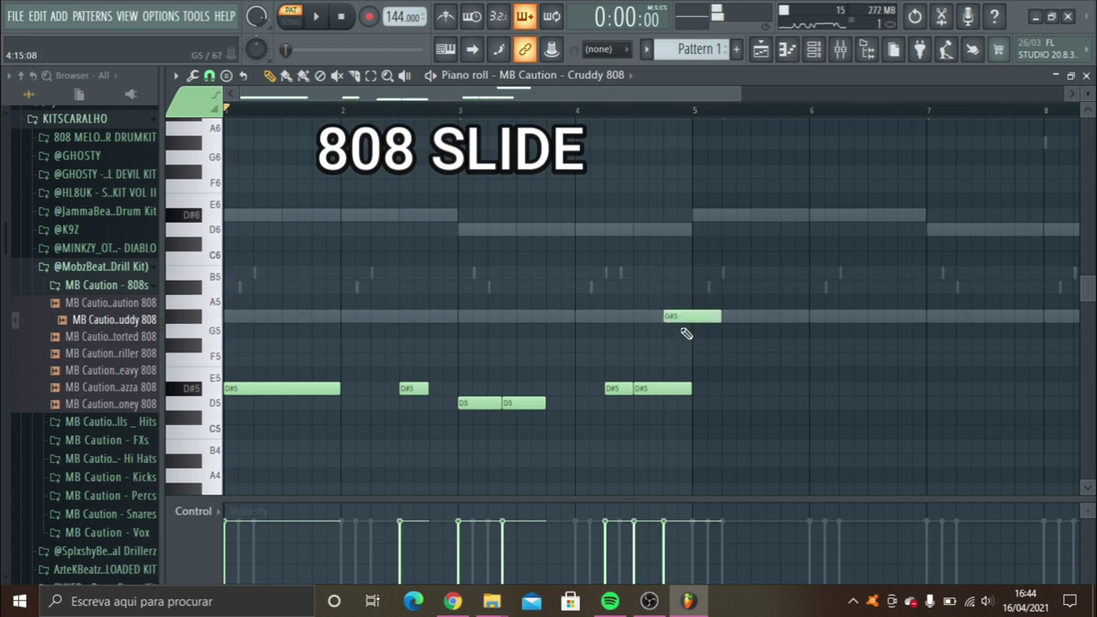
scroll(686, 334, "down", 8)
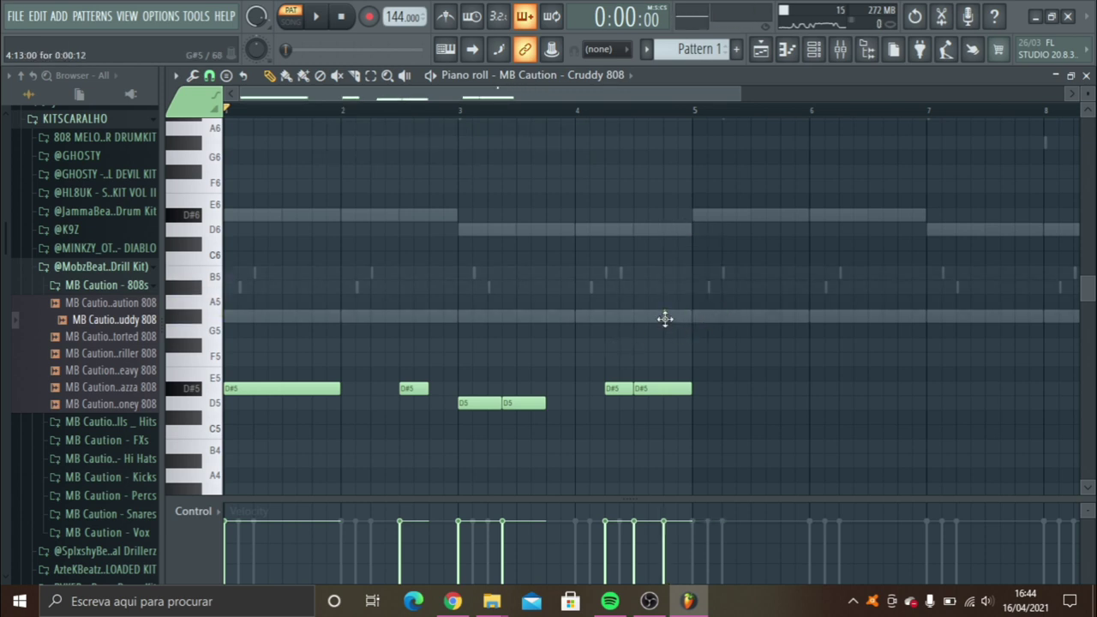
double_click(665, 318)
left_click(452, 277)
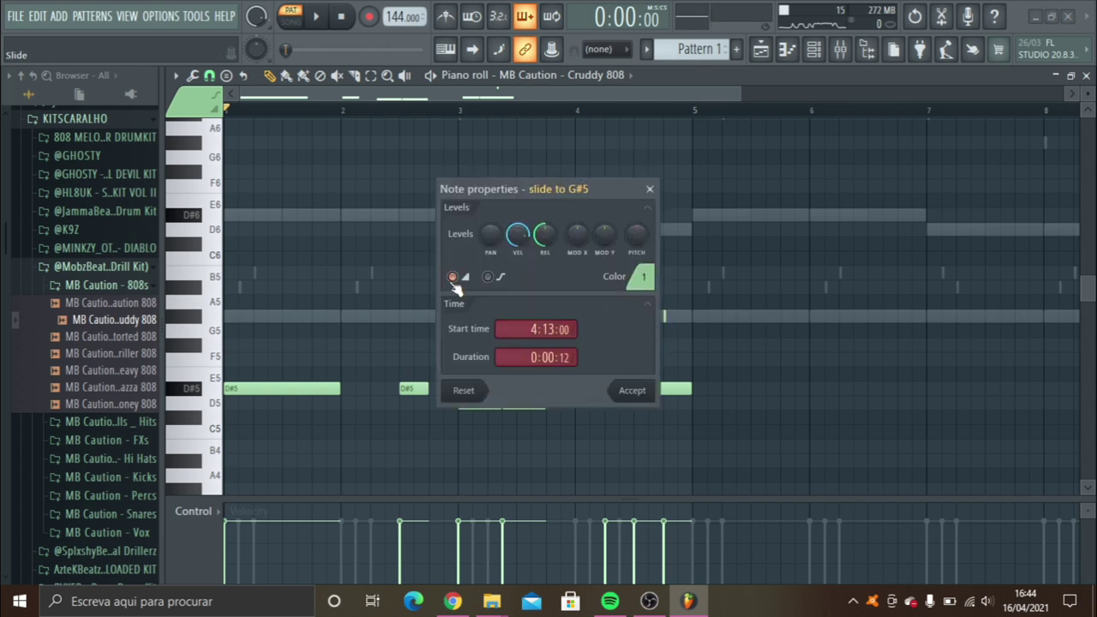
left_click(627, 395)
key("space")
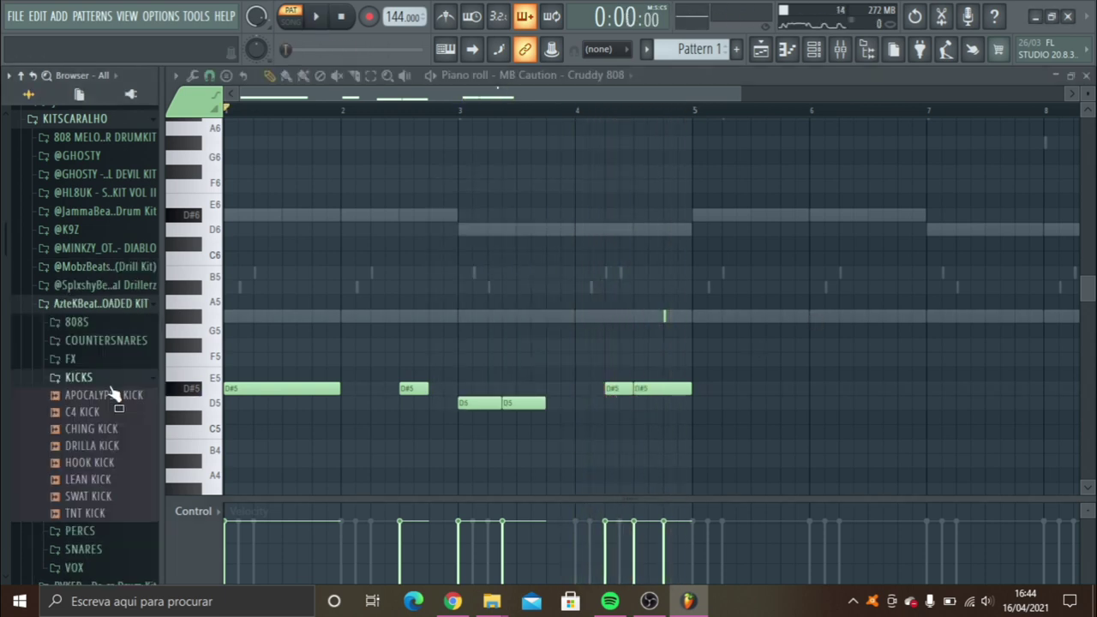
Add CHING KICK from the AzteKBeat kit's KICKS folder as a new channel and open its sampler settings.
left_click(116, 428)
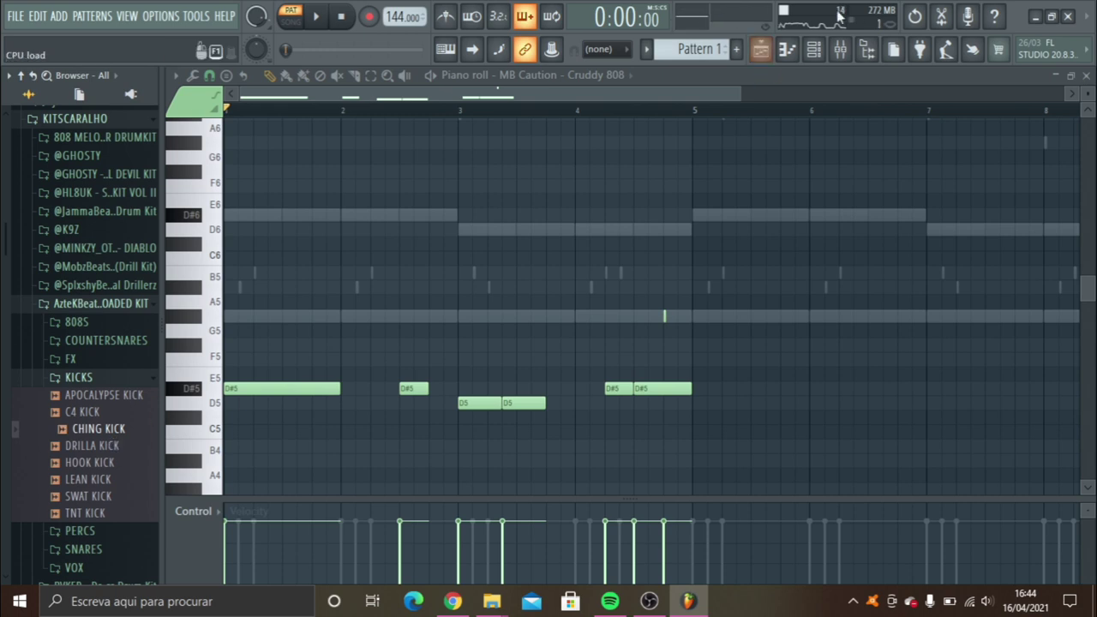
left_click(814, 48)
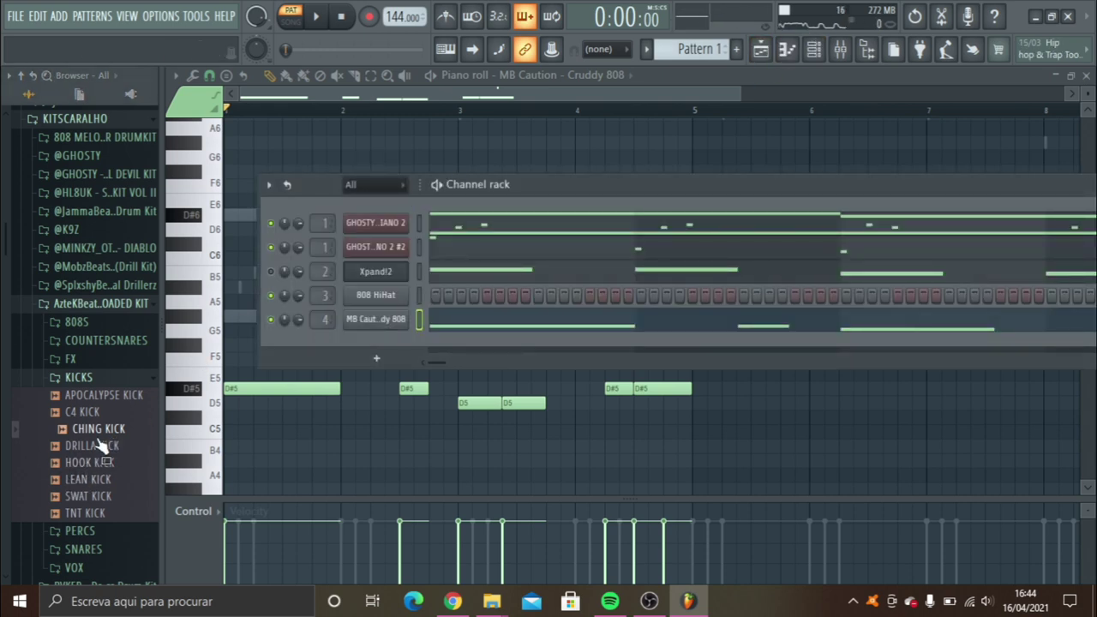
left_click_drag(106, 437, 374, 343)
left_click(375, 343)
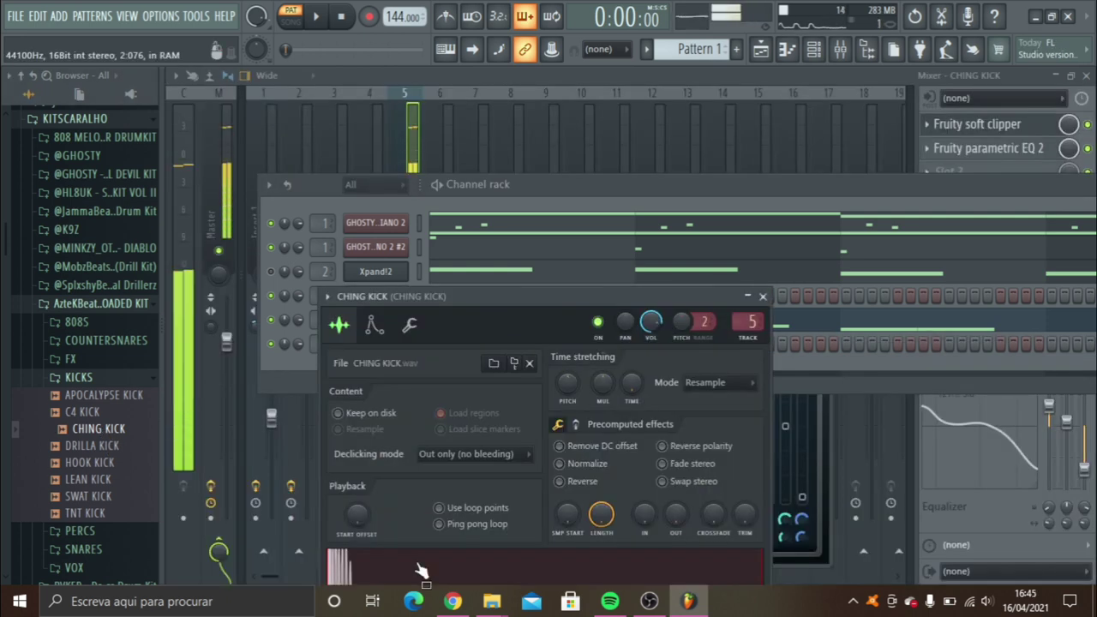
Sidechain the CHING KICK mixer track to Insert 4, the 808's mixer track.
left_click(573, 182)
left_click(490, 143)
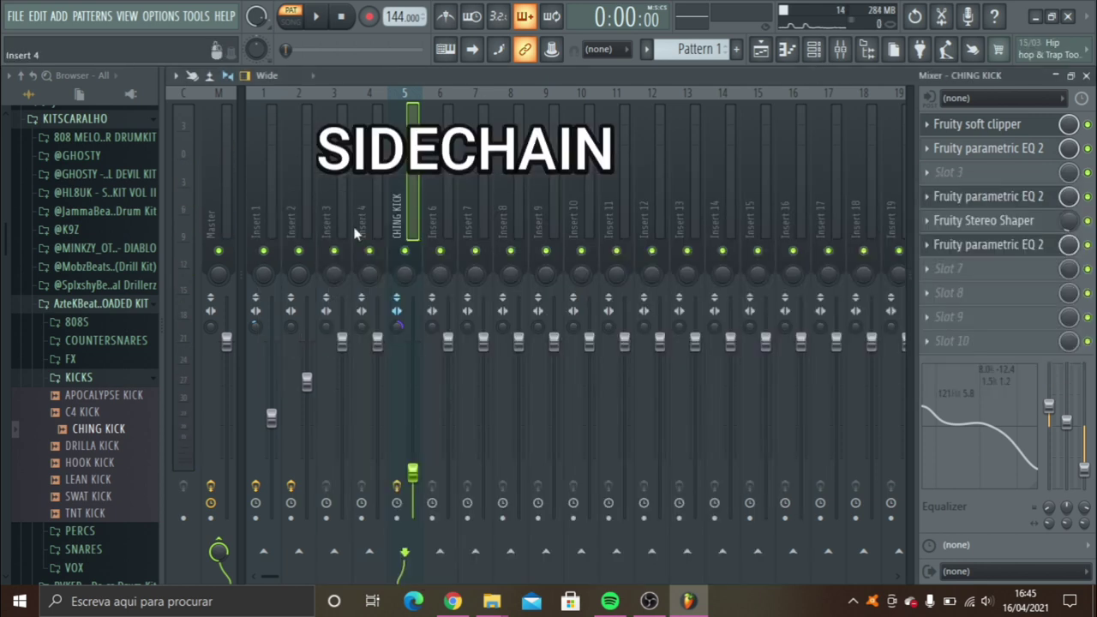
right_click(380, 552)
left_click(409, 543)
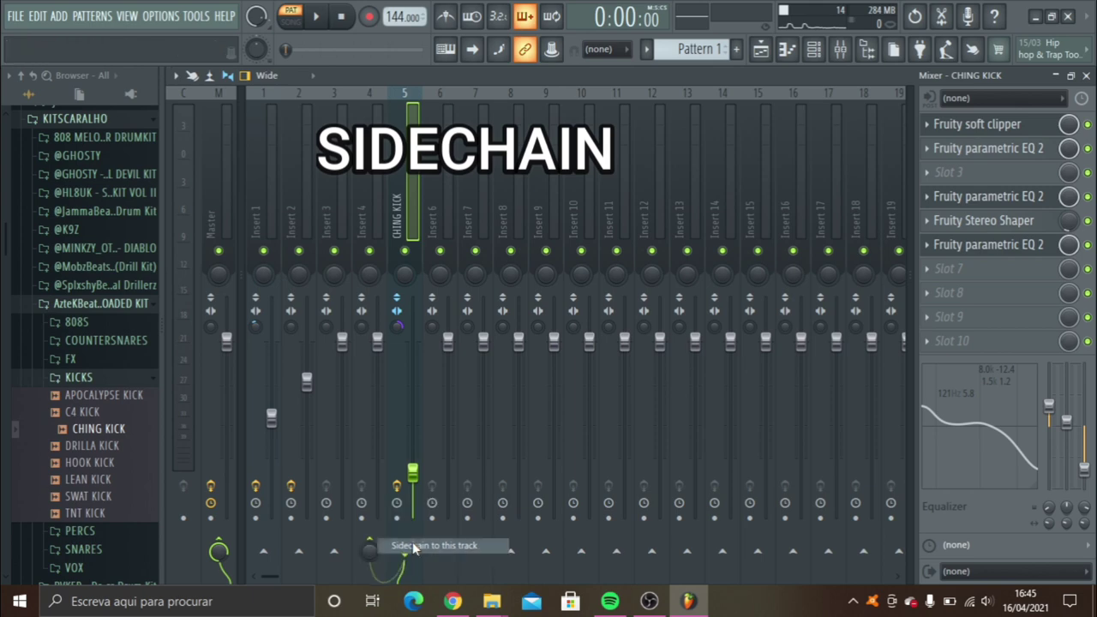
Load the DRILL 808 HARD mixer state on Insert 4 and open its Fruity Limiter compressor settings.
right_click(359, 175)
mouse_move(425, 176)
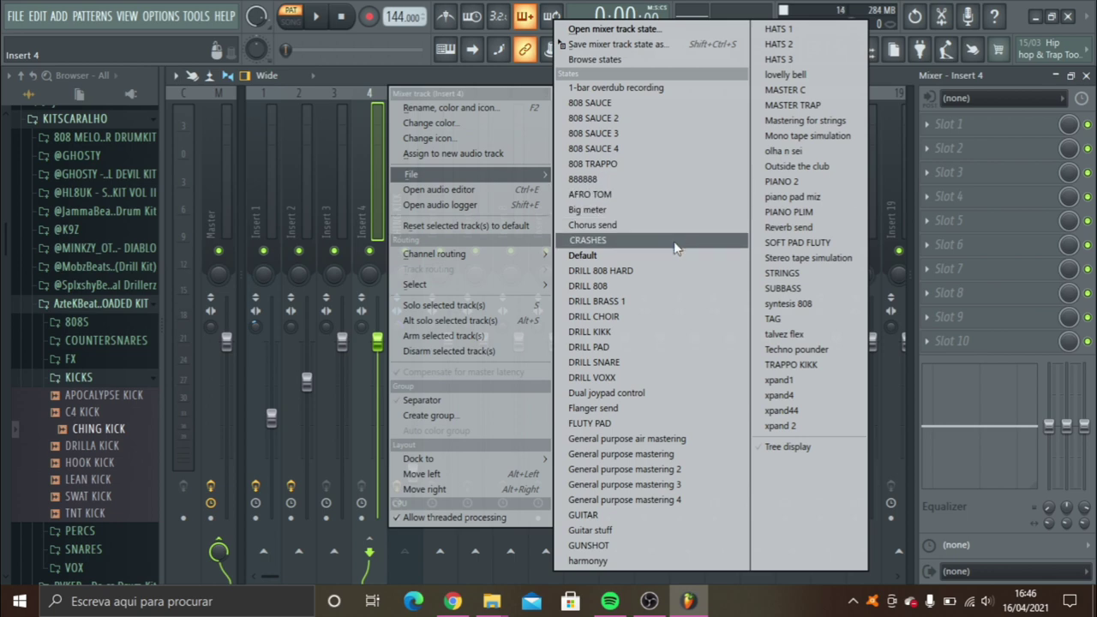
left_click(671, 271)
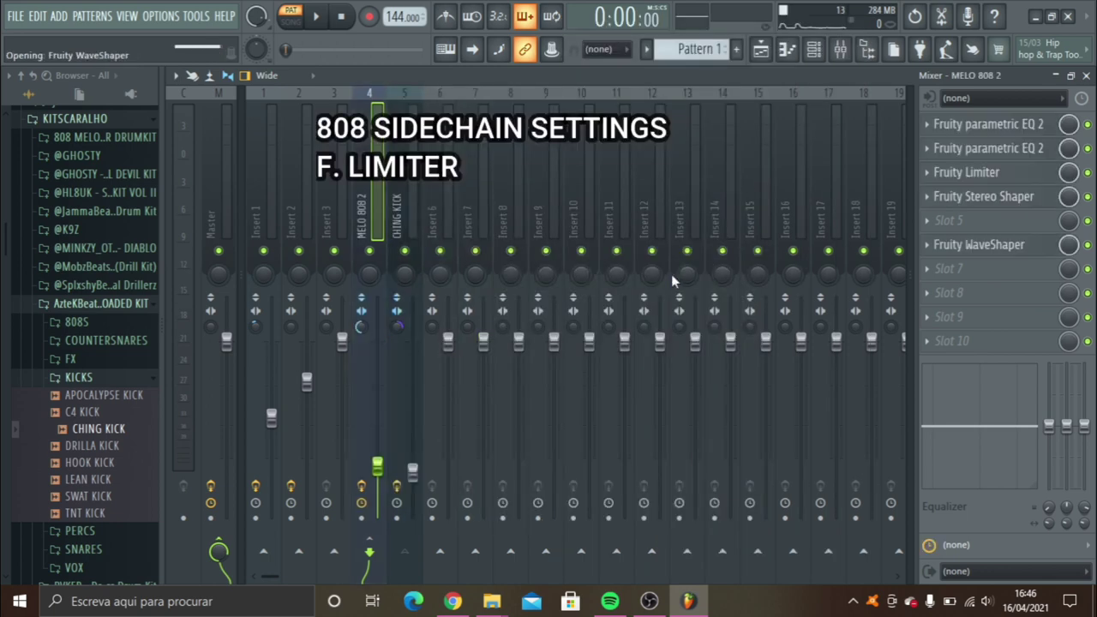
left_click(978, 127)
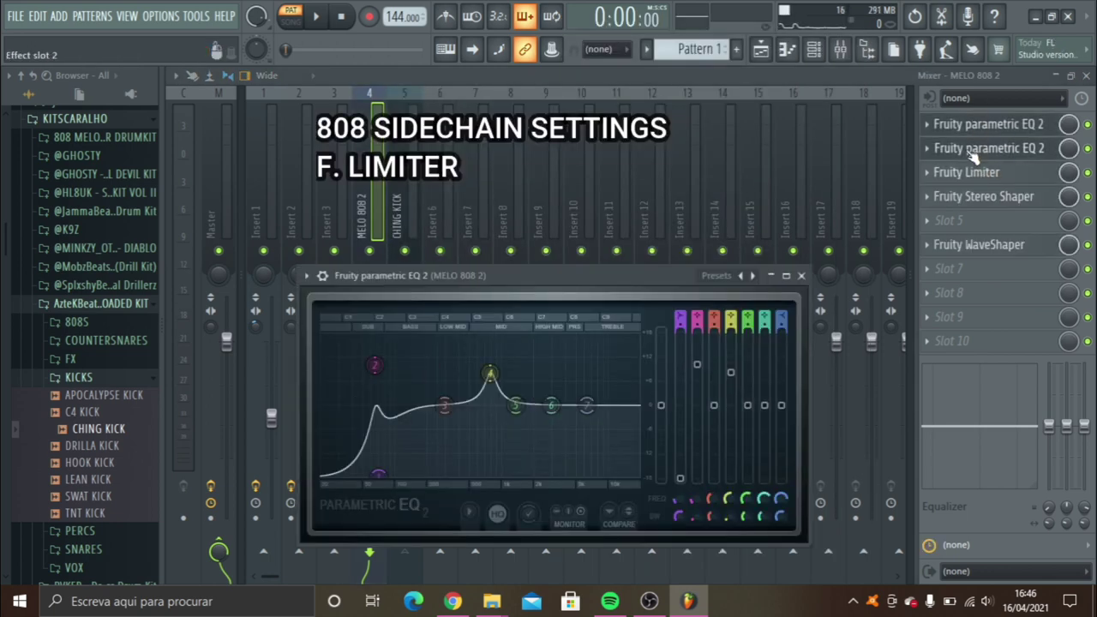
left_click(972, 173)
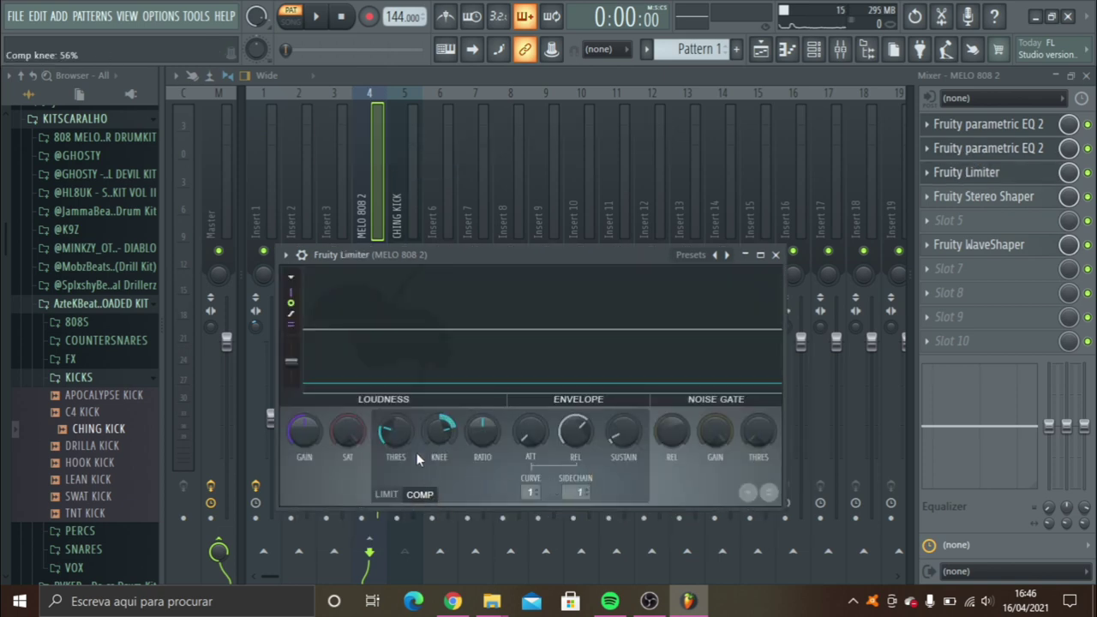
Write the CHING KICK pattern on C5 through bar 8, including hits at 2:09:00 and 3:01:00, and play it back.
key("F7")
key("space")
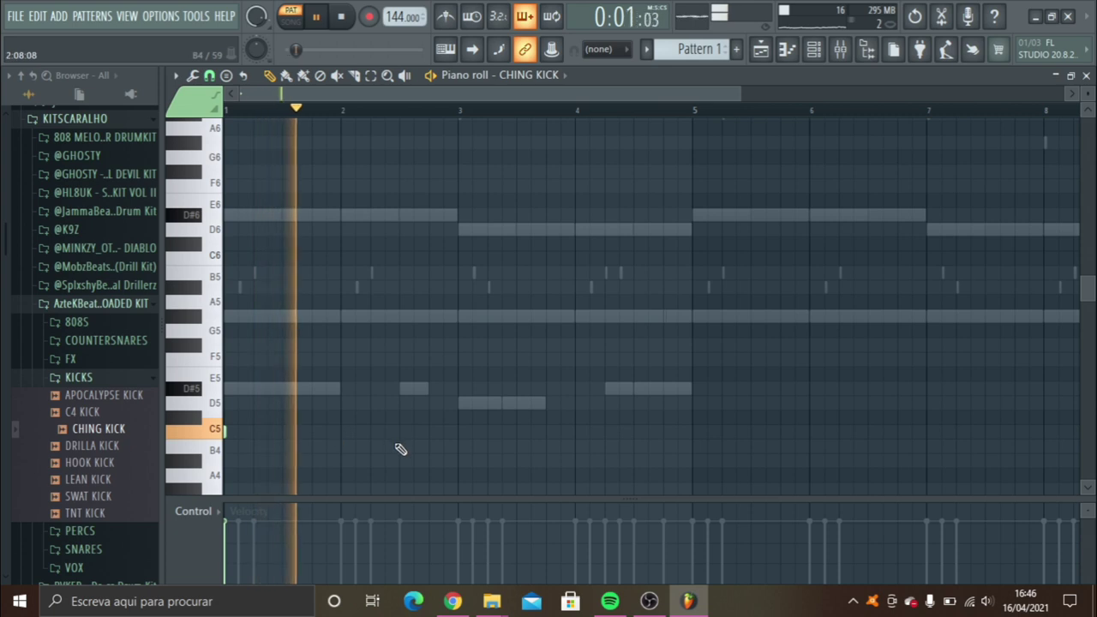
left_click(400, 429)
key("space")
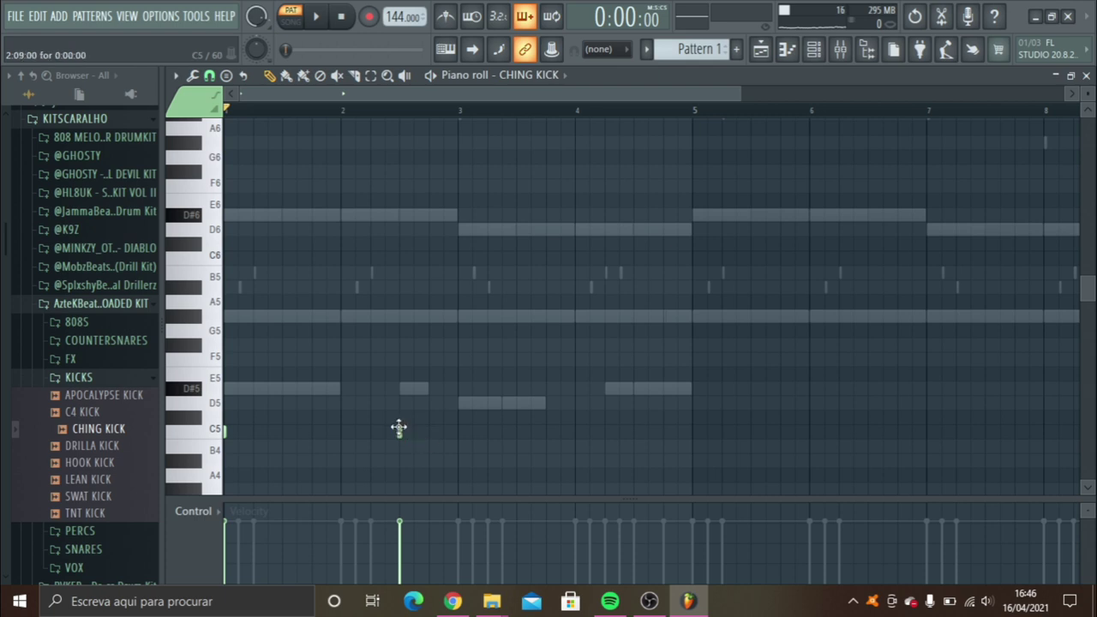
left_click(458, 431)
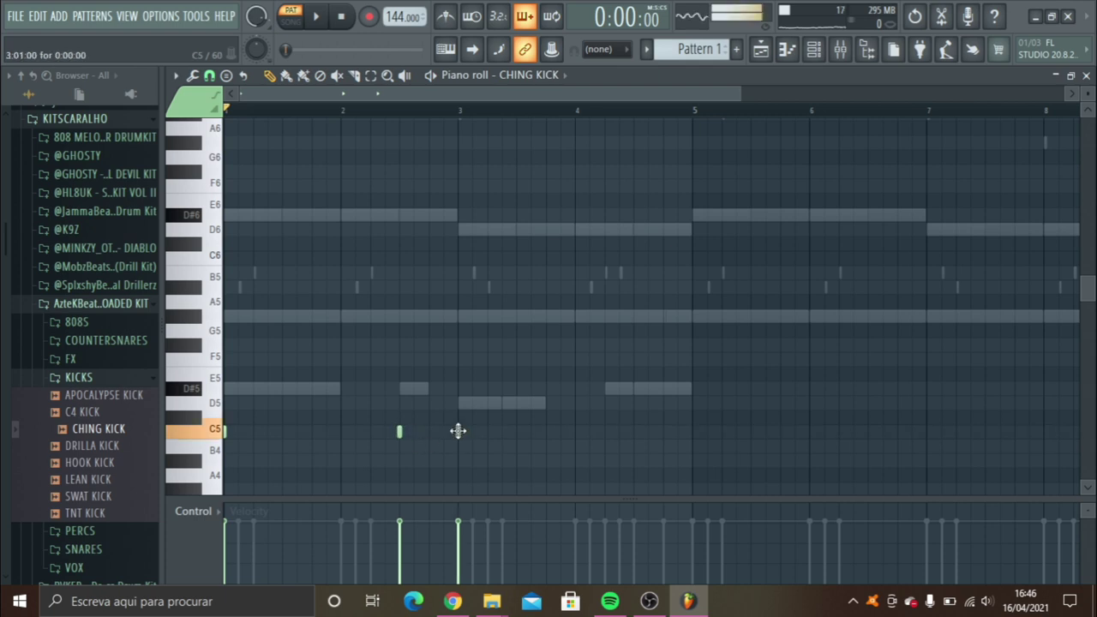
key("space")
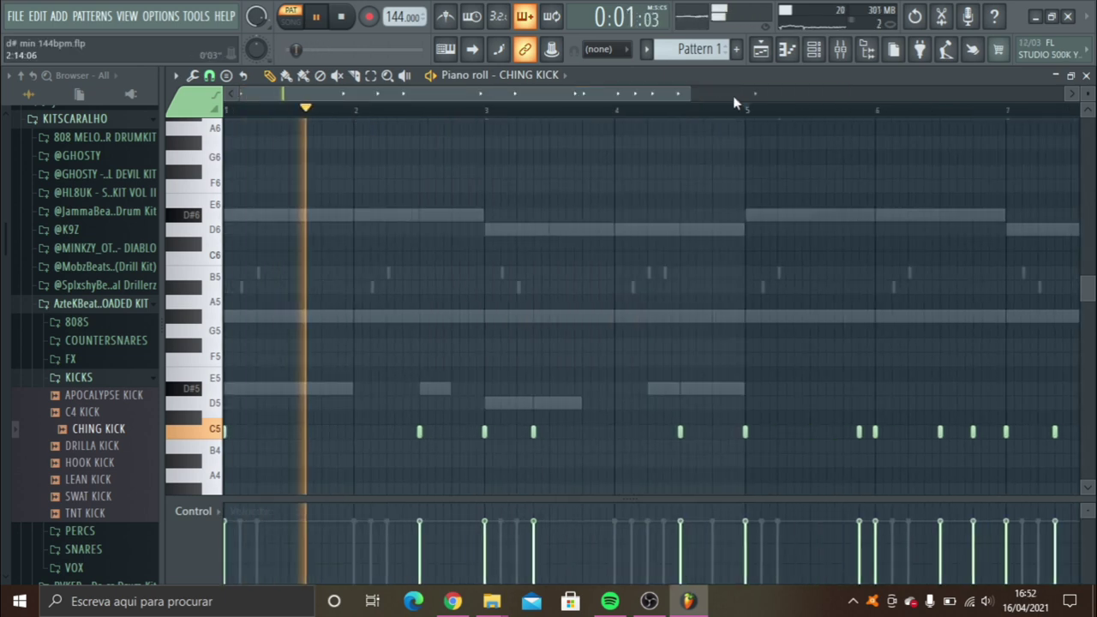
Extend the 808 line with D#5 notes filling bar 5, at 6:13:00, and at 7:01:00 and 7:07:12 with durations of 0:06:12.
left_click_drag(787, 98, 810, 96)
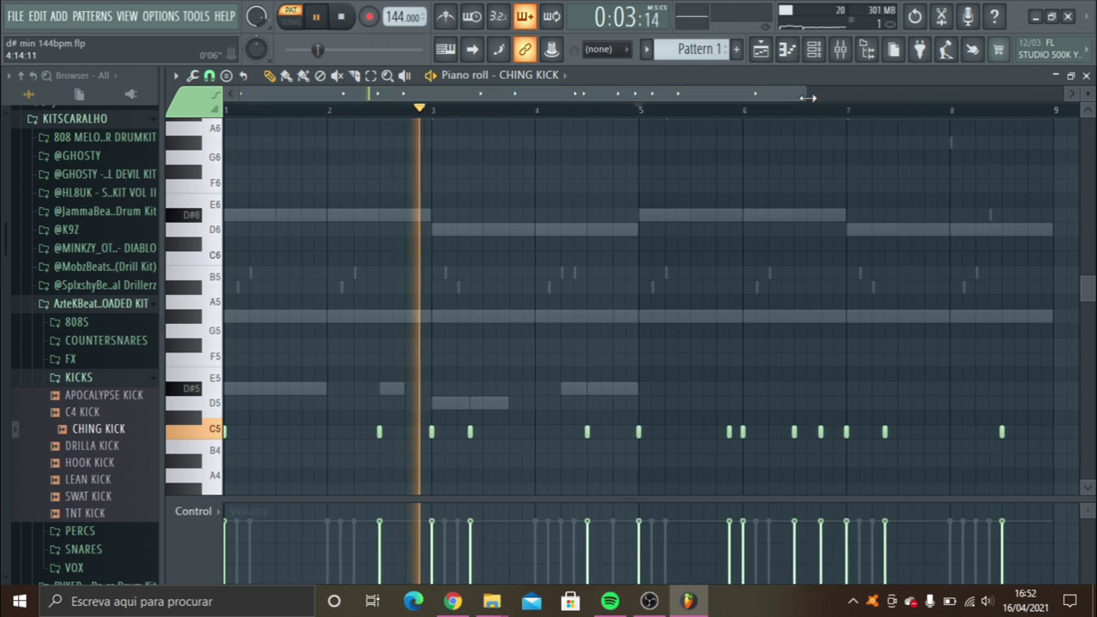
left_click(840, 51)
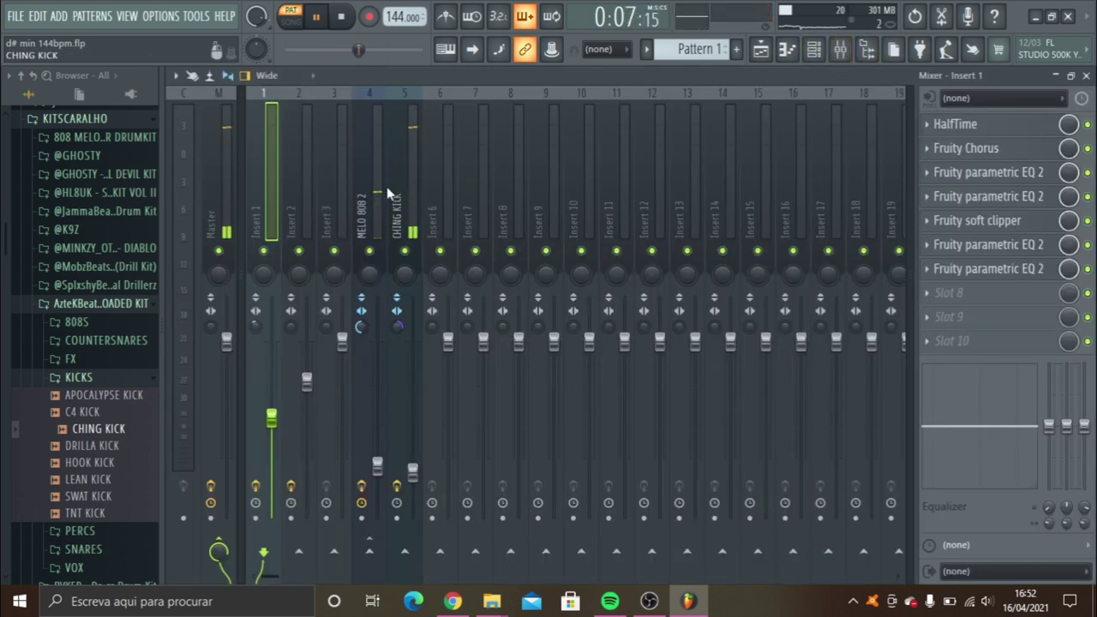
key("F9")
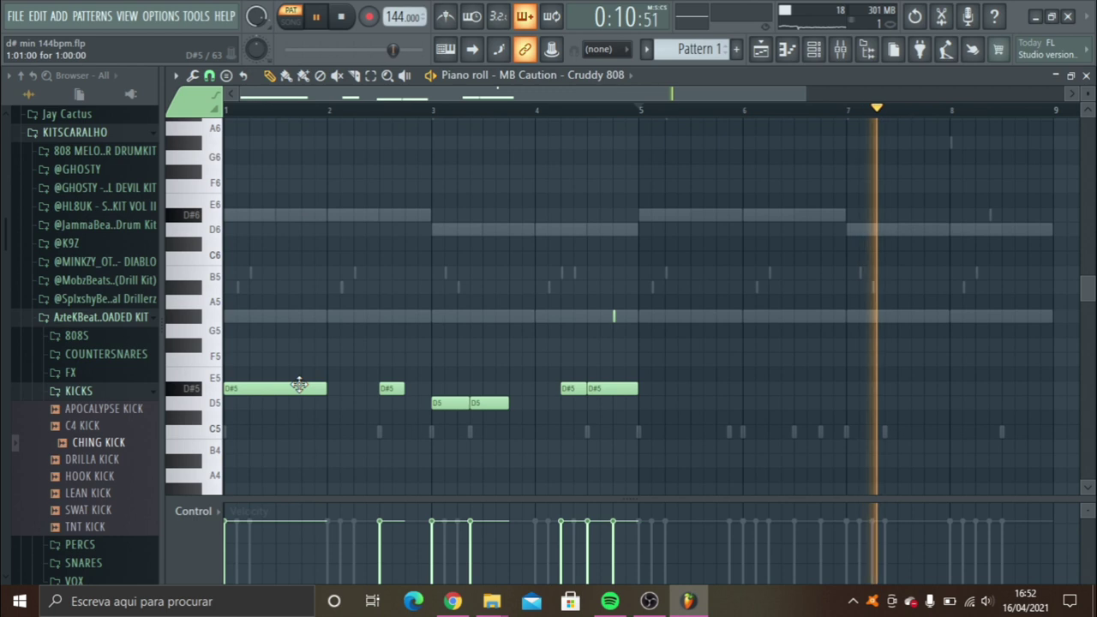
left_click(671, 390)
left_click_drag(673, 390, 662, 392)
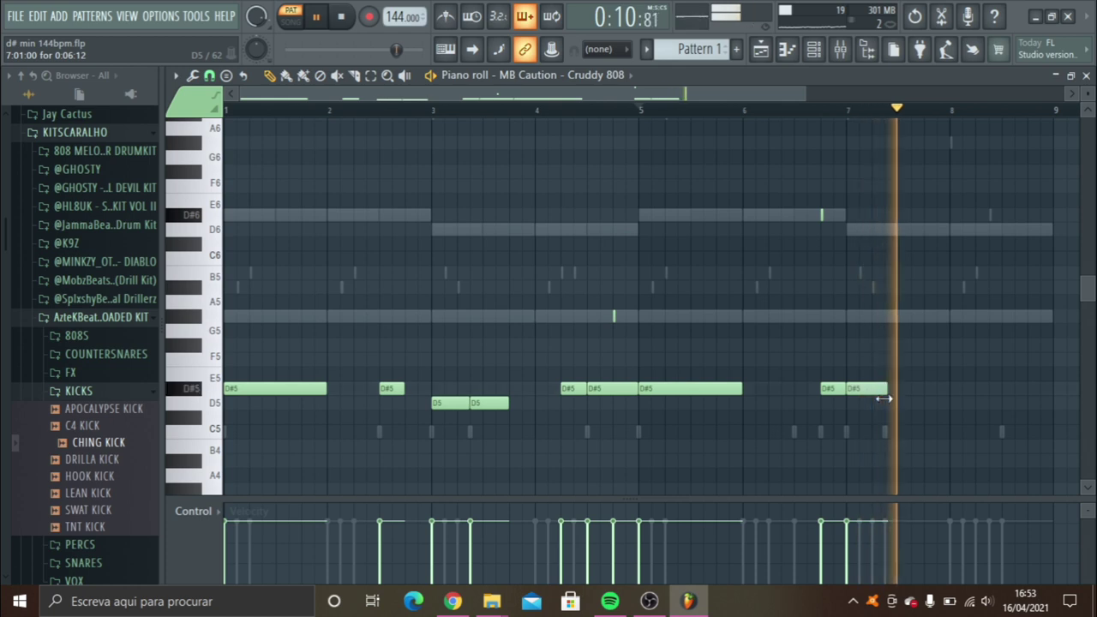
left_click(899, 392)
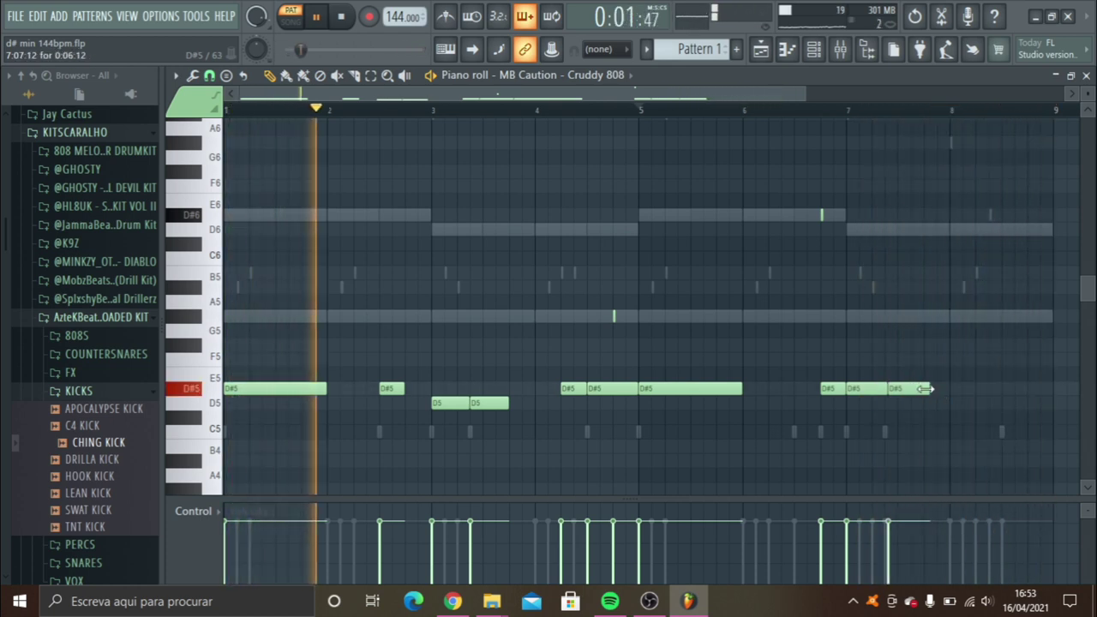
Finish the 808 line with a D6 slide and an F#5 note late in bar 7, plus B5 and G#5 notes in bar 8.
scroll(833, 335, "right", 1)
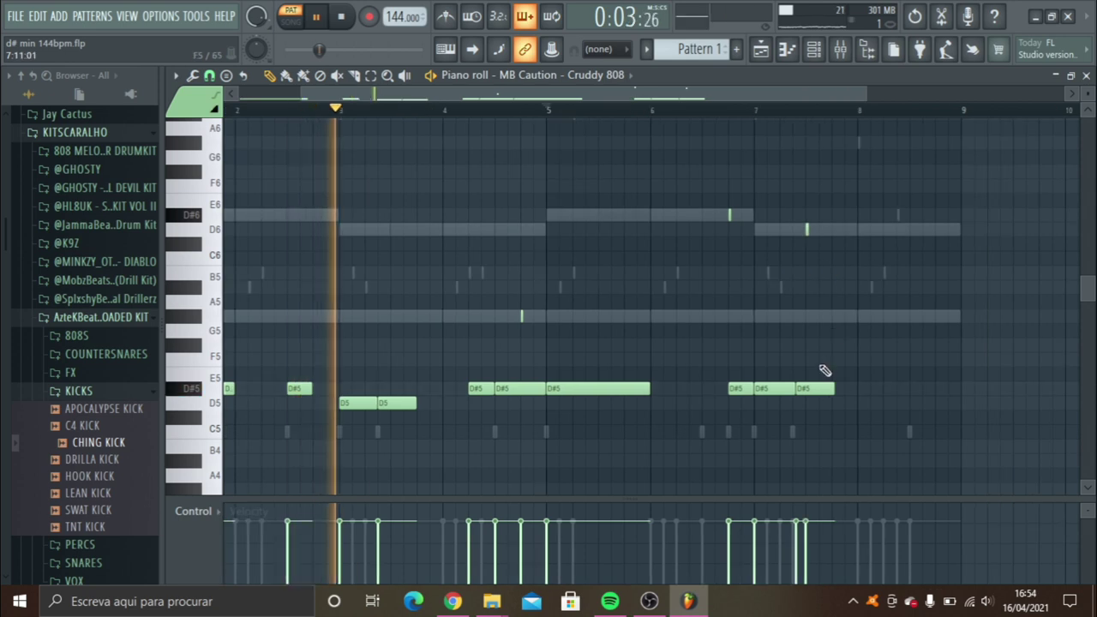
left_click(820, 373)
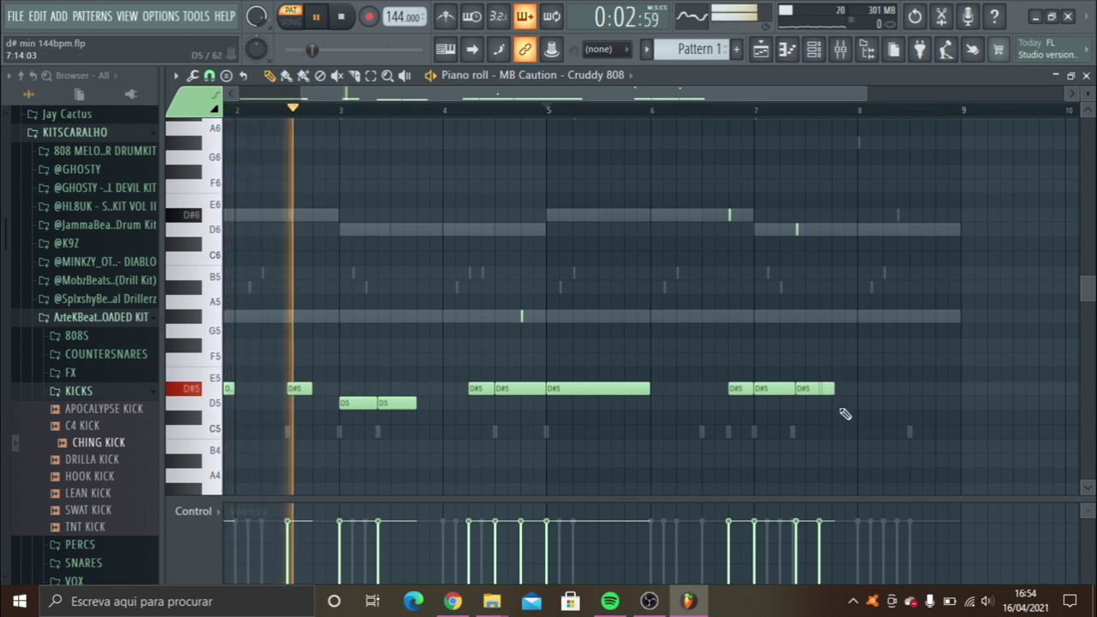
left_click(836, 316)
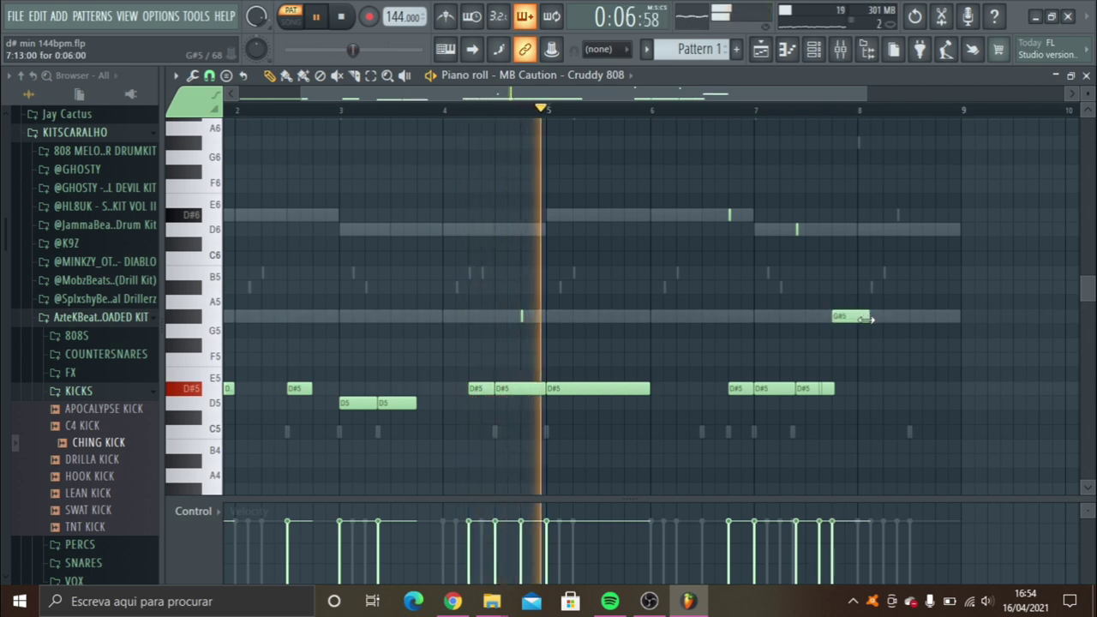
key("ctrl+z")
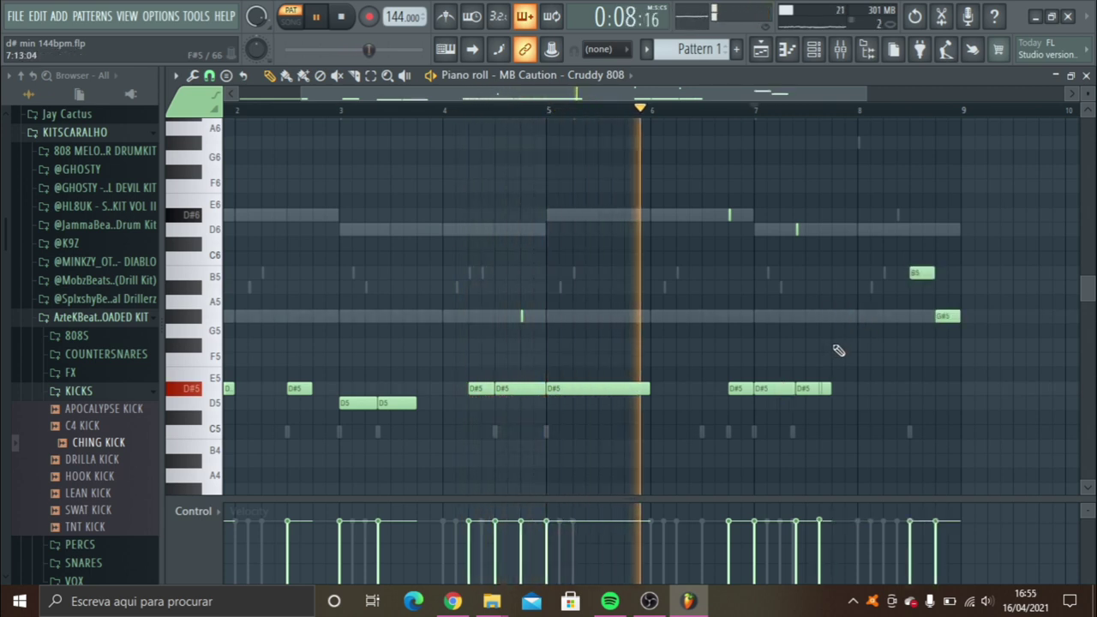
left_click(845, 345)
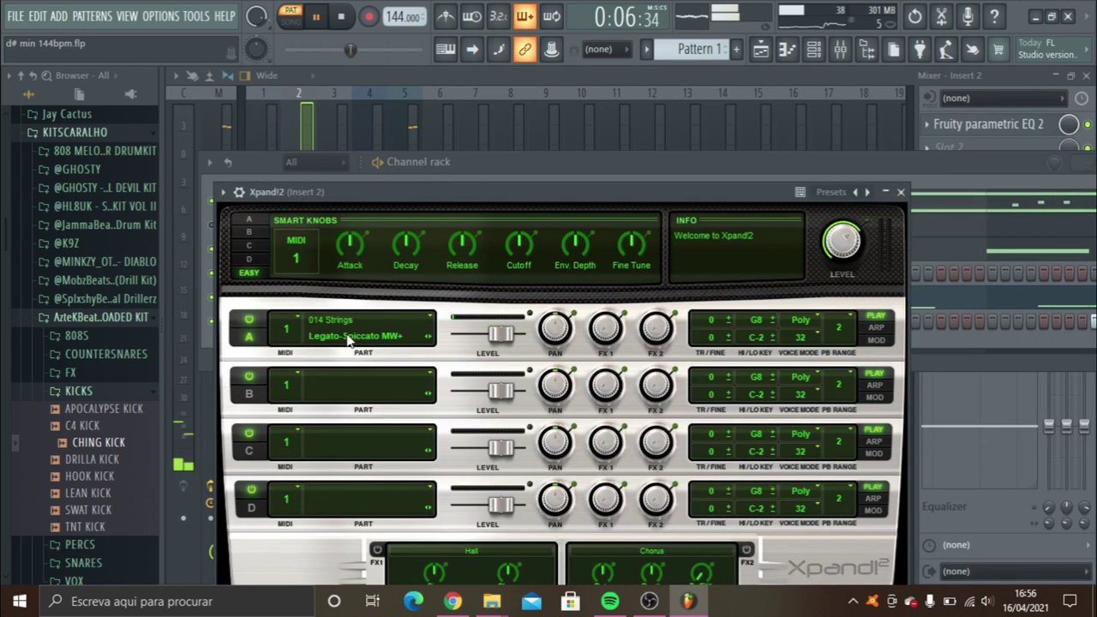
Change part A of Xpand!2 to the Solo Violin+ preset from the 014 Strings category.
left_click(349, 337)
mouse_move(403, 446)
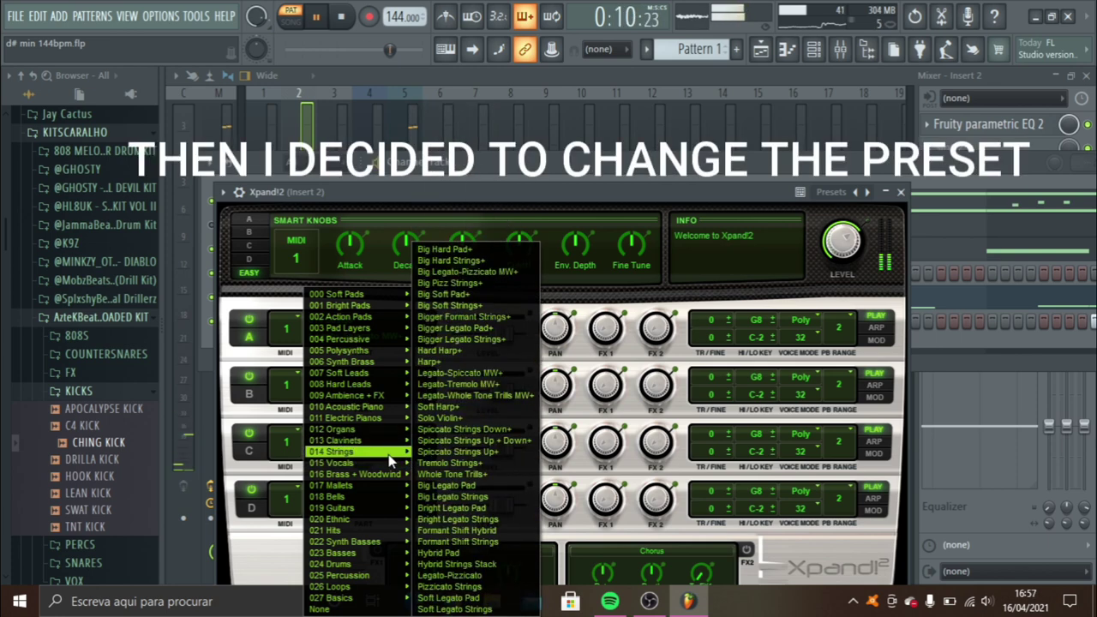
left_click(440, 417)
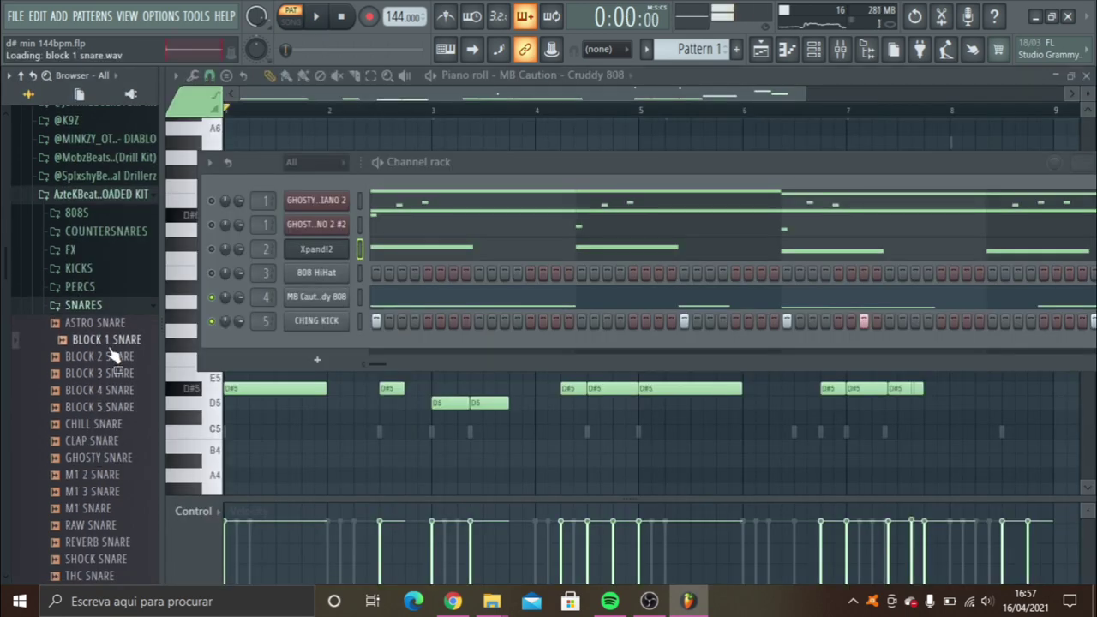
Audition the AzteKBeat kit's snares and add GHOSTY SNARE as a new channel.
key("Down")
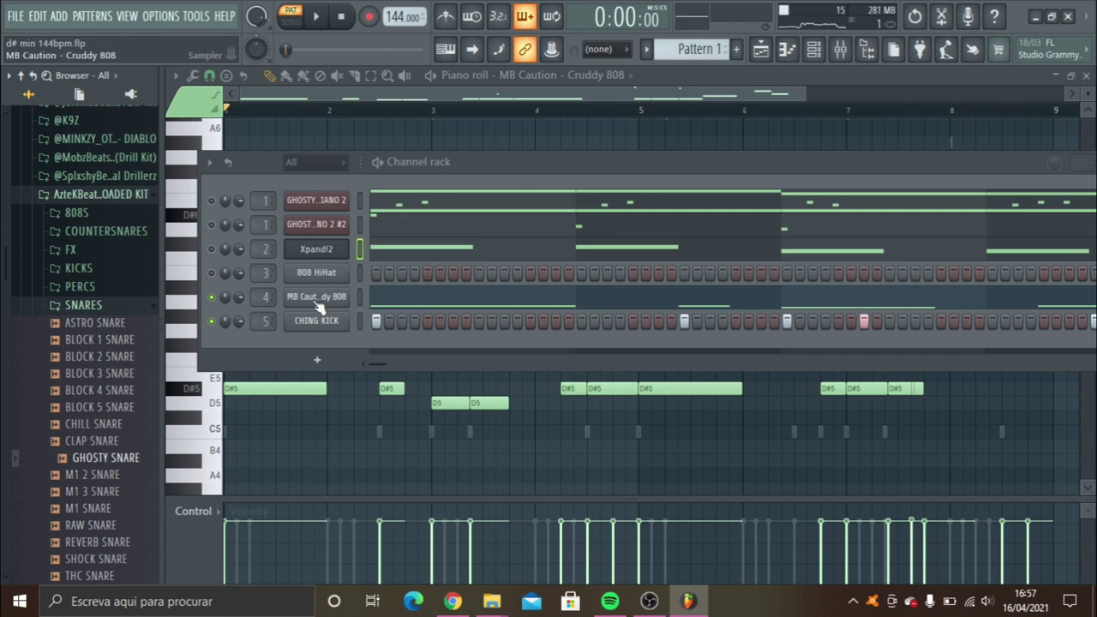
key("space")
left_click(99, 461)
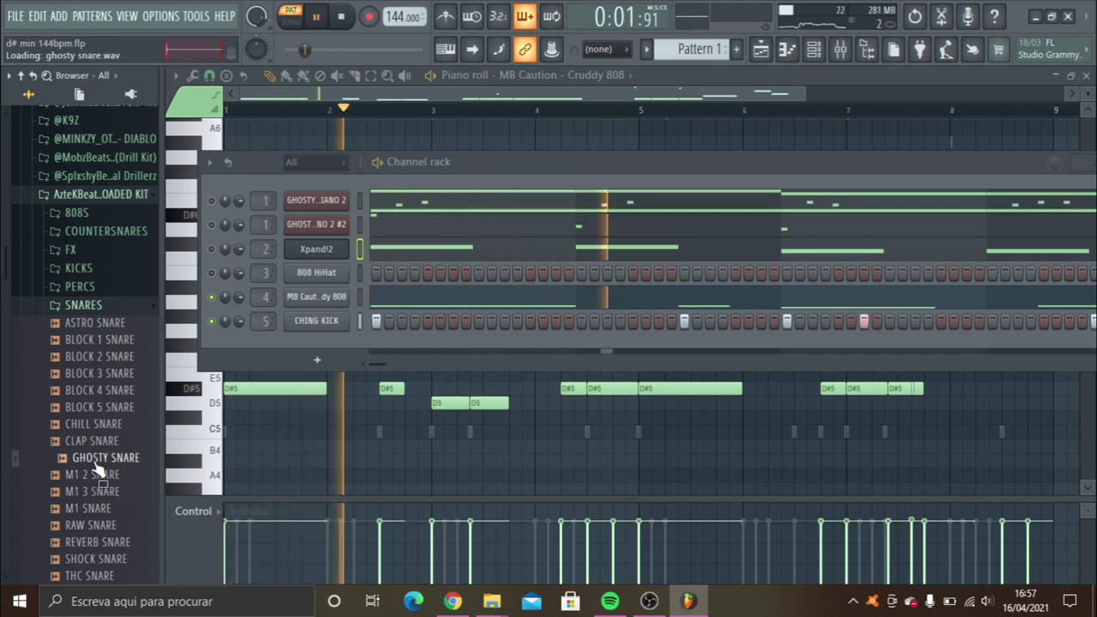
left_click_drag(96, 464, 319, 350)
Place GHOSTY SNARE hits on C5 at 1:09:00, 2:13:00, 3:09:00, 3:15:00, 4:13:00 and 5:09:00.
key("F6")
left_click(276, 432)
left_click(404, 432)
left_click(482, 432)
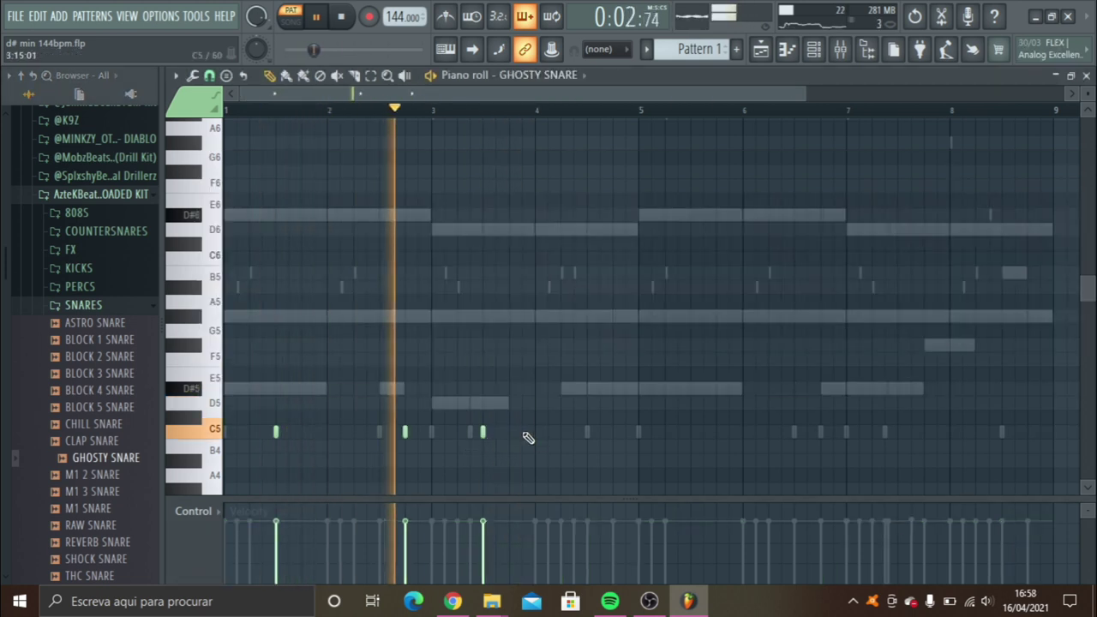
left_click(522, 432)
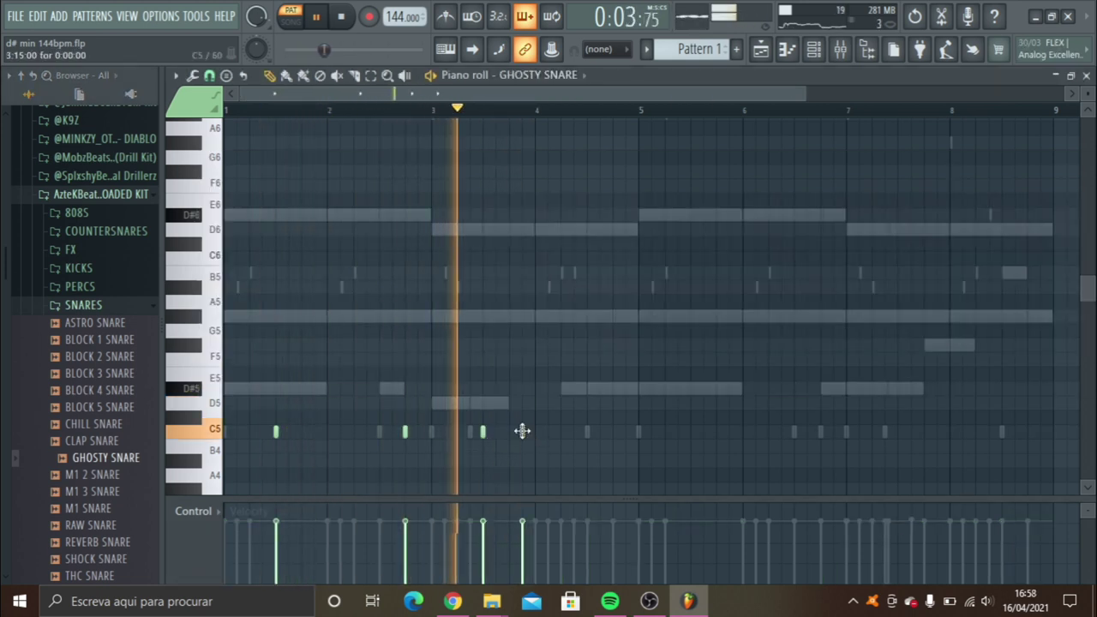
left_click(614, 432)
left_click(691, 432)
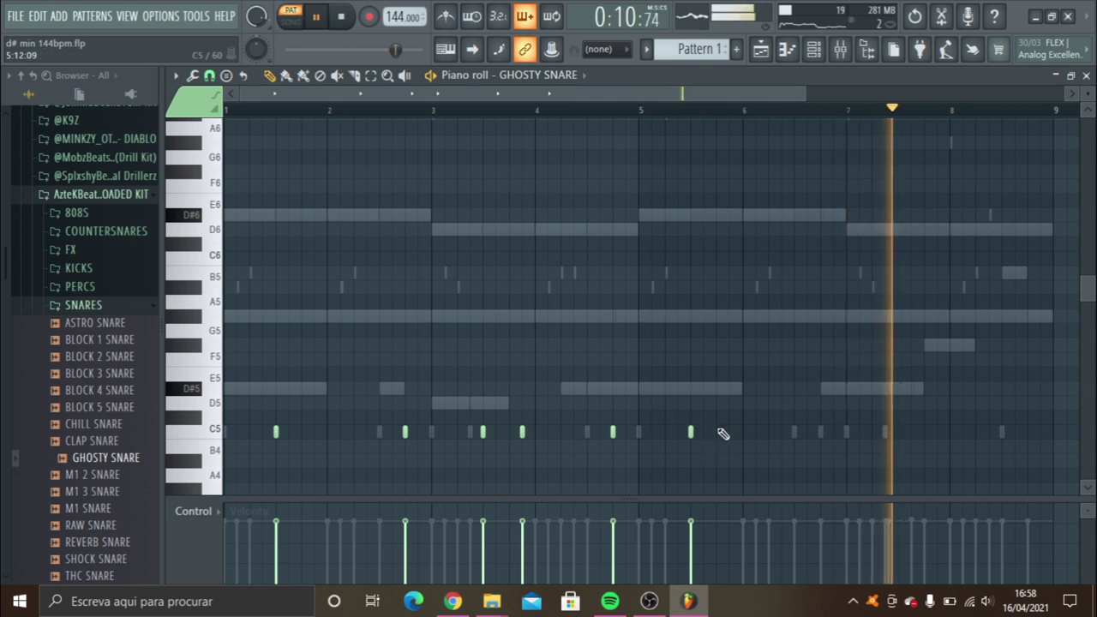
Add a snare roll in bar 6 with hits at 6:09:00, 6:11:00 and 6:13:00, lowering the first two velocities.
left_click(794, 432)
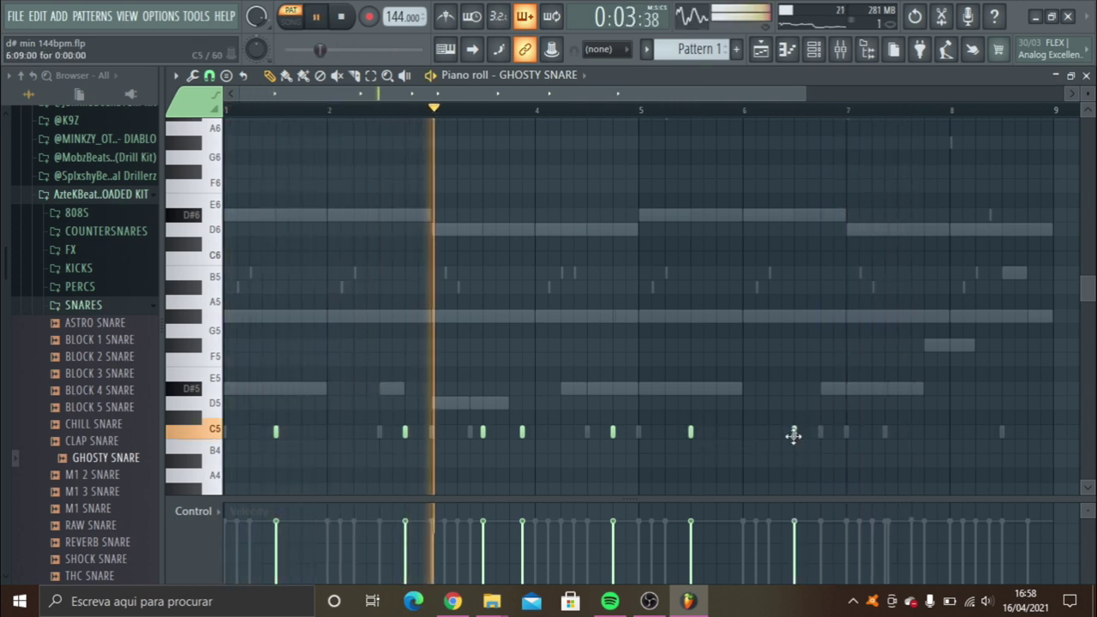
left_click(804, 432)
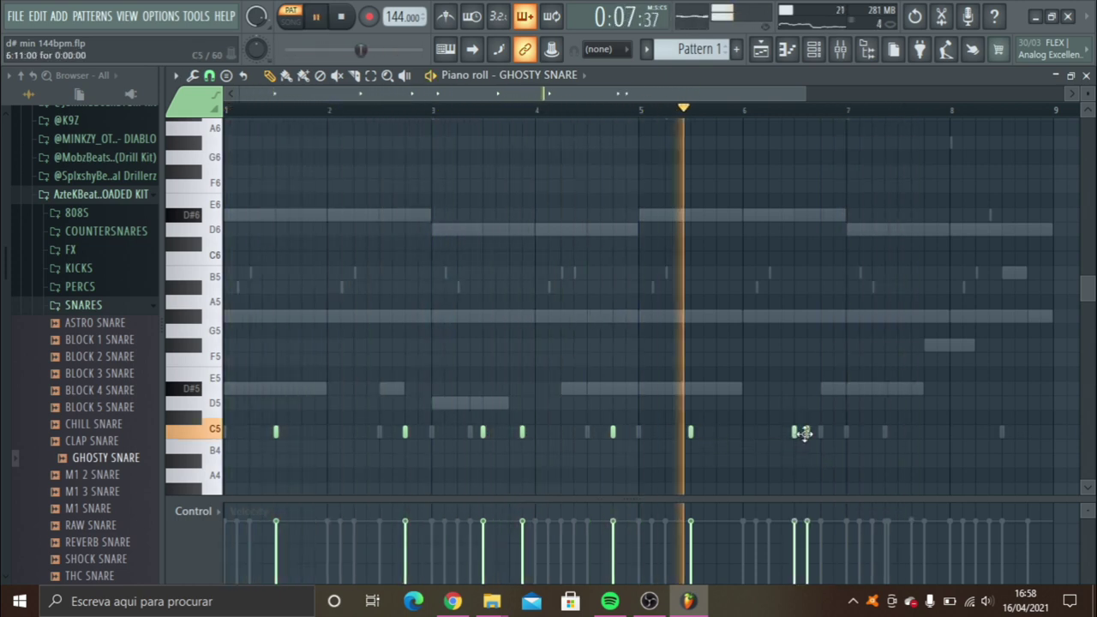
scroll(802, 432, "down", 5)
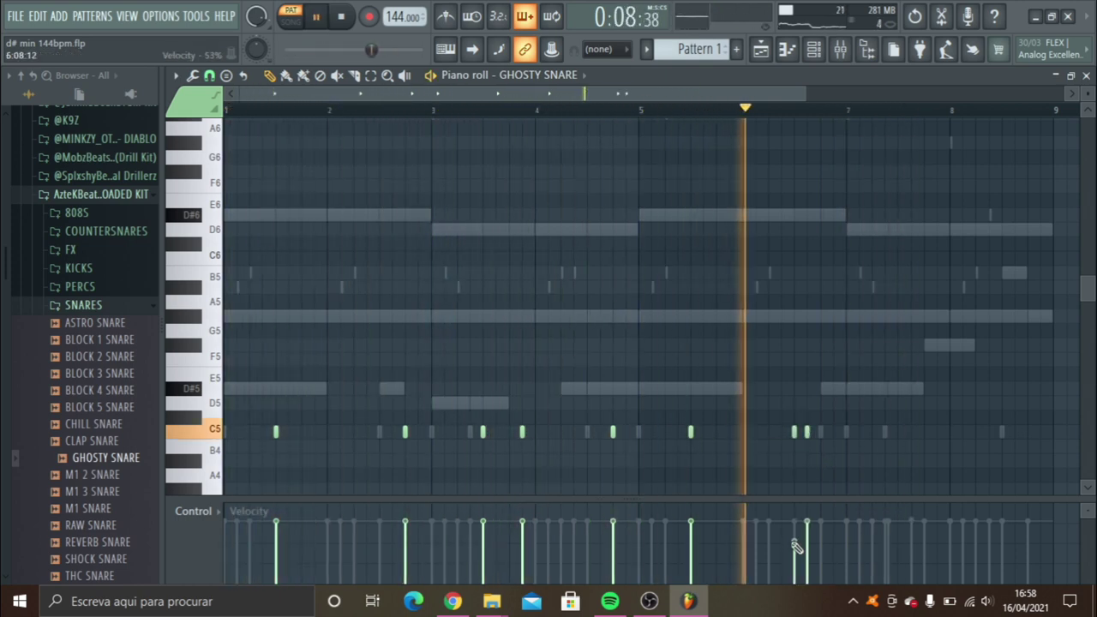
left_click(817, 432)
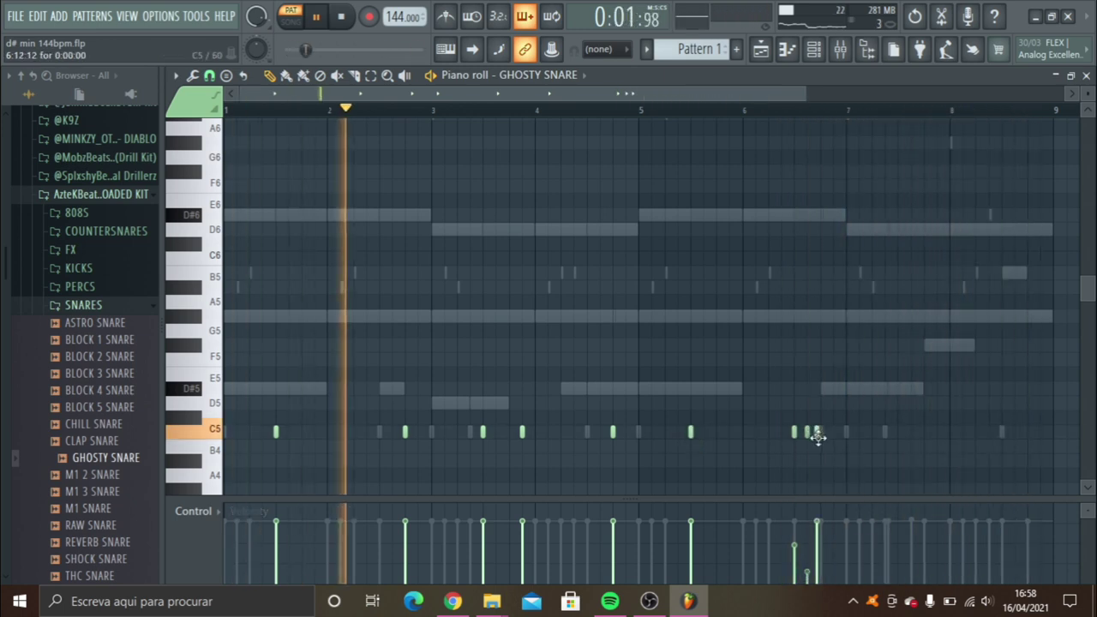
left_click_drag(819, 438, 820, 436)
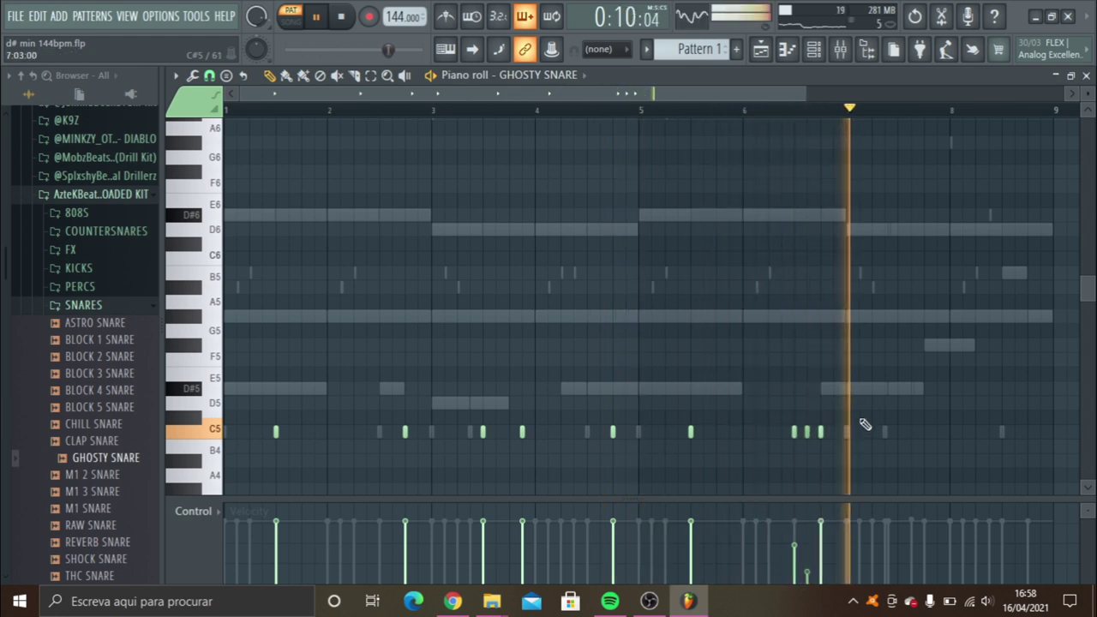
Add snare hits at 7:09:00, 8:09:00 and 8:13:00, and reduce the velocities of the 8:09:00 and 6:09:00 hits.
left_click(898, 432)
left_click(1003, 432)
left_click(1029, 433)
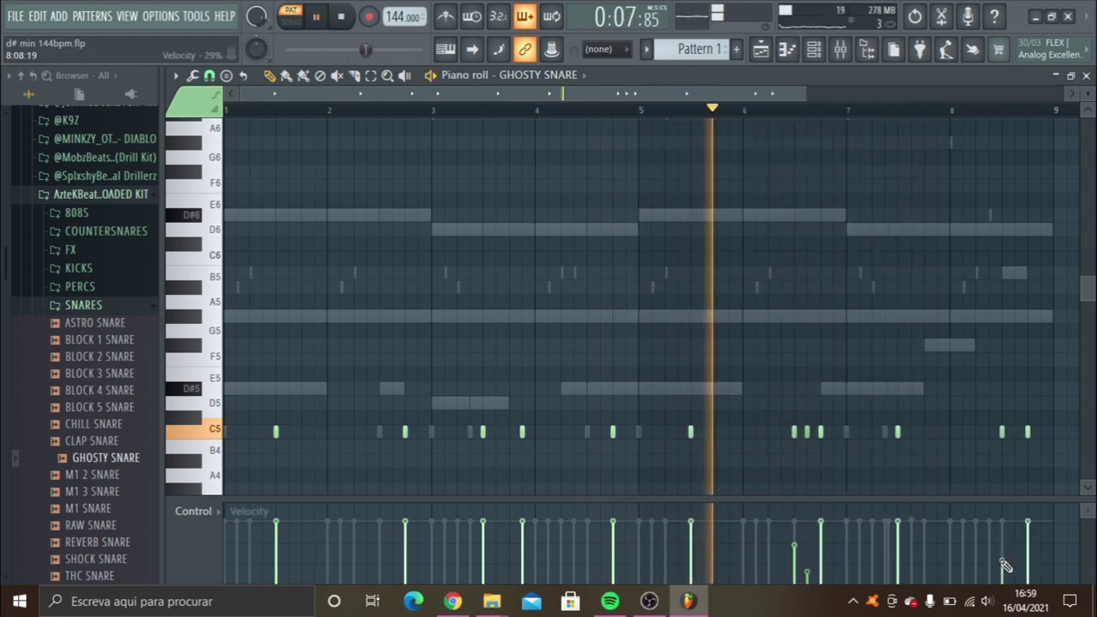
left_click(796, 558)
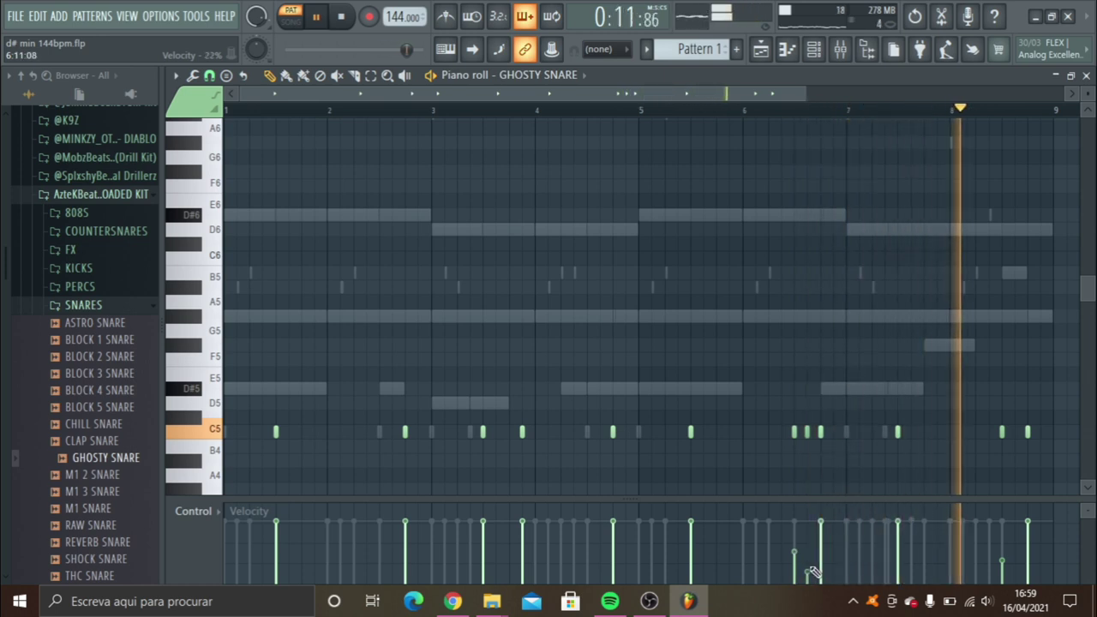
key("space")
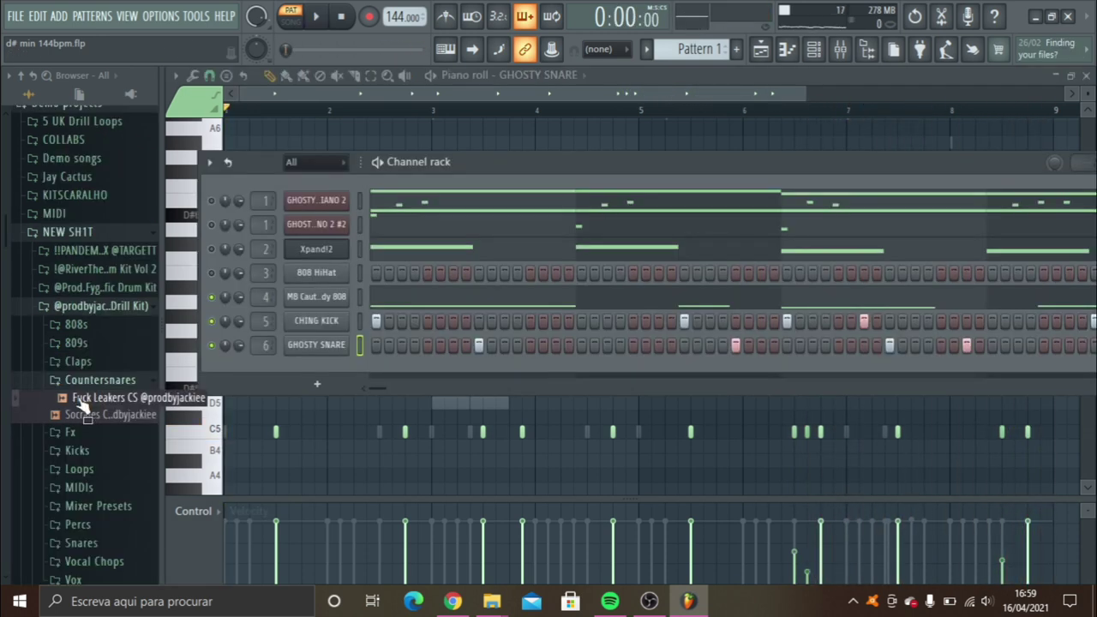
Add the Fuck Leakers CS countersnare as a new channel, and lower Insert 6's high shelf in Fruity Parametric EQ 2.
left_click_drag(313, 370, 297, 382)
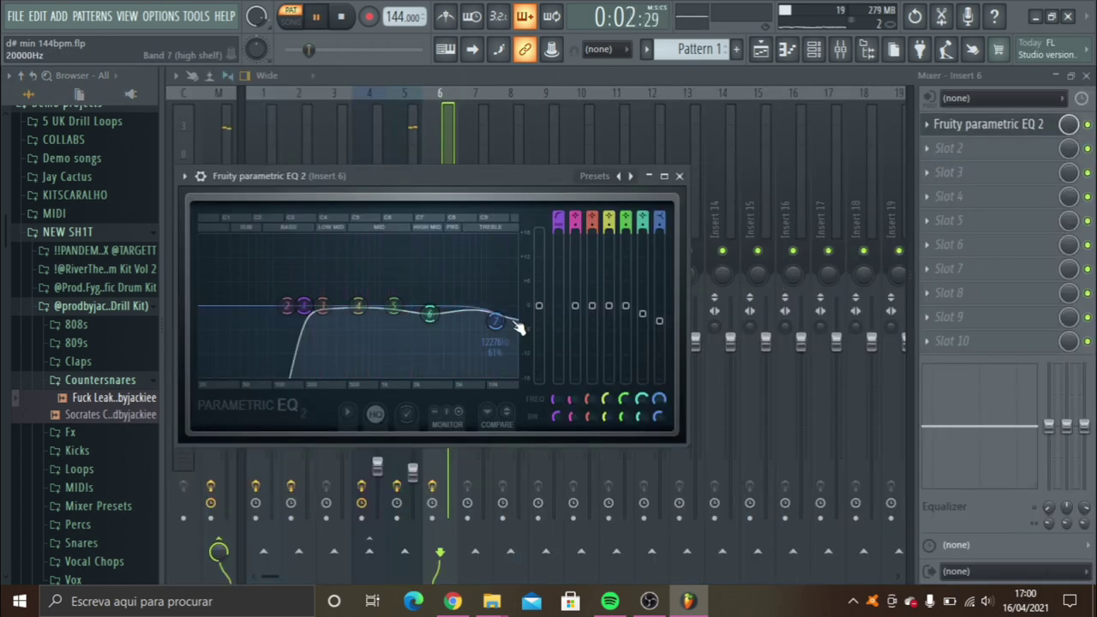
left_click_drag(495, 322, 501, 329)
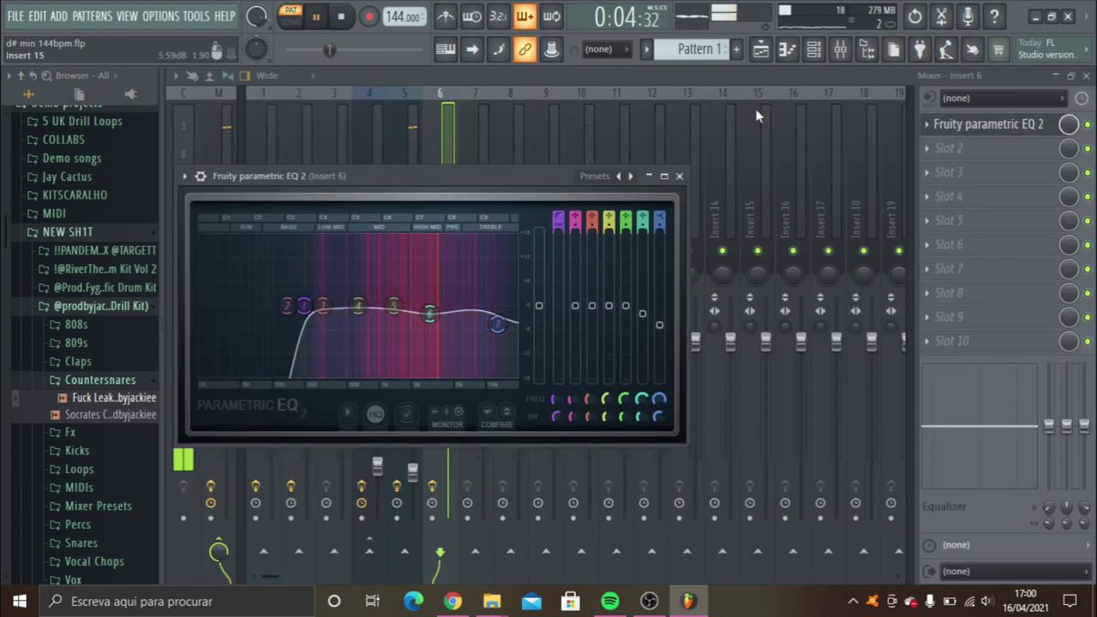
left_click(679, 175)
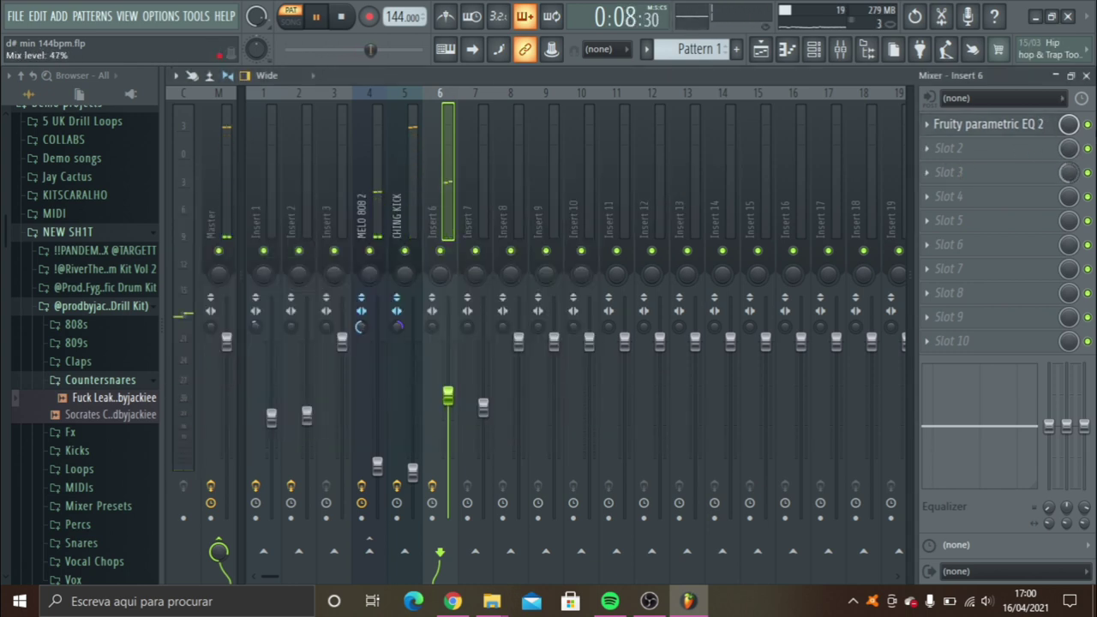
Load Fruity Reeverb 2 in effect slot 3 of Insert 6 with its mix level at 15%.
left_click(967, 196)
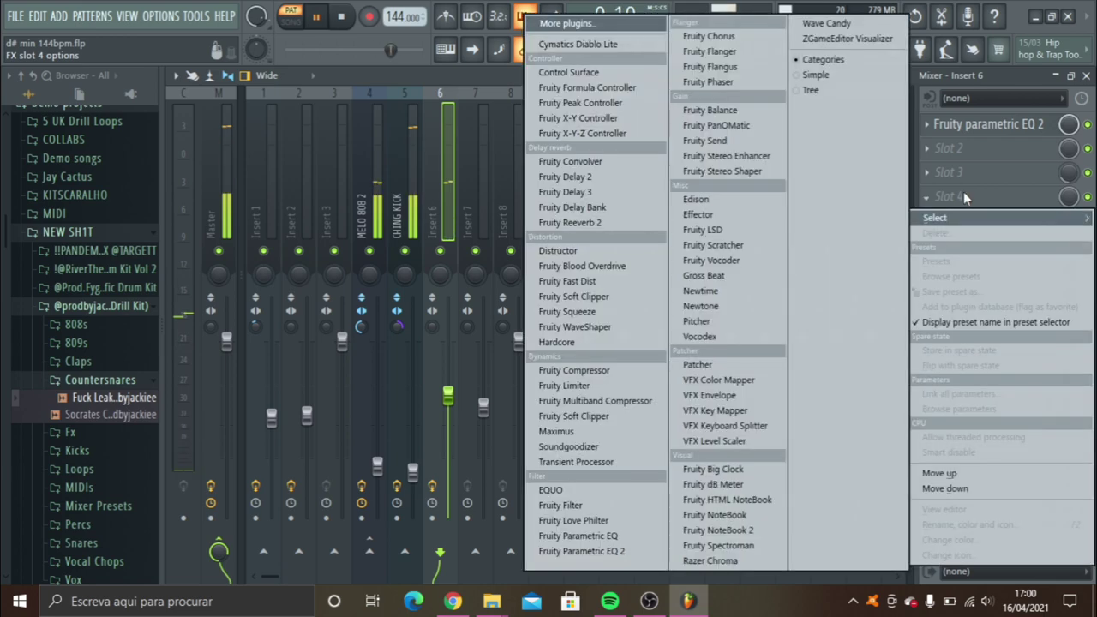
key("Escape")
key("Escape")
left_click(948, 172)
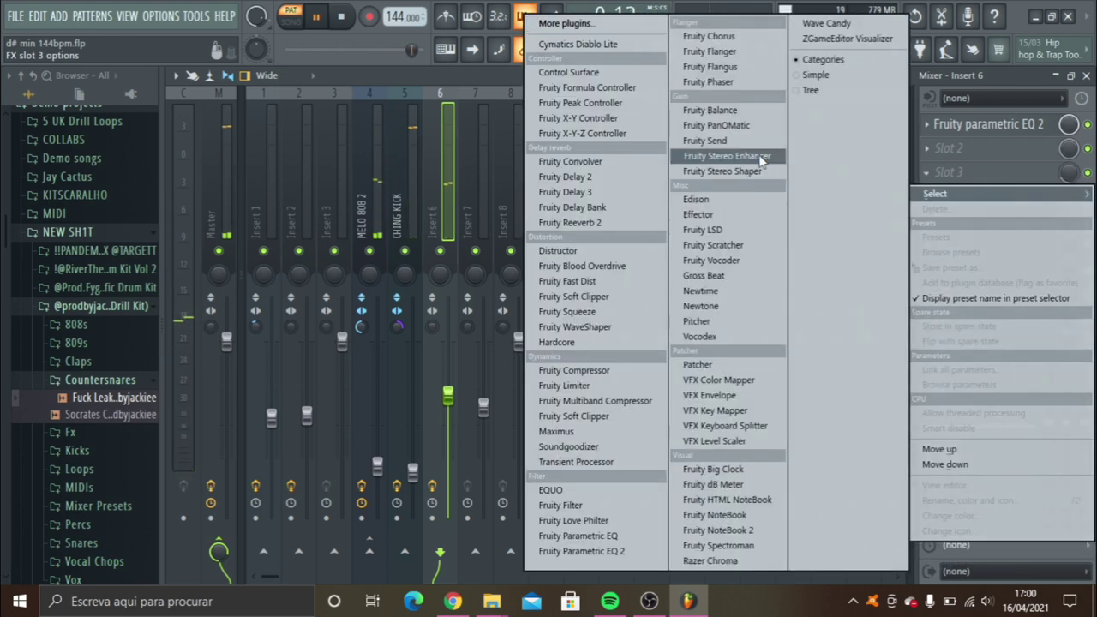
left_click(571, 222)
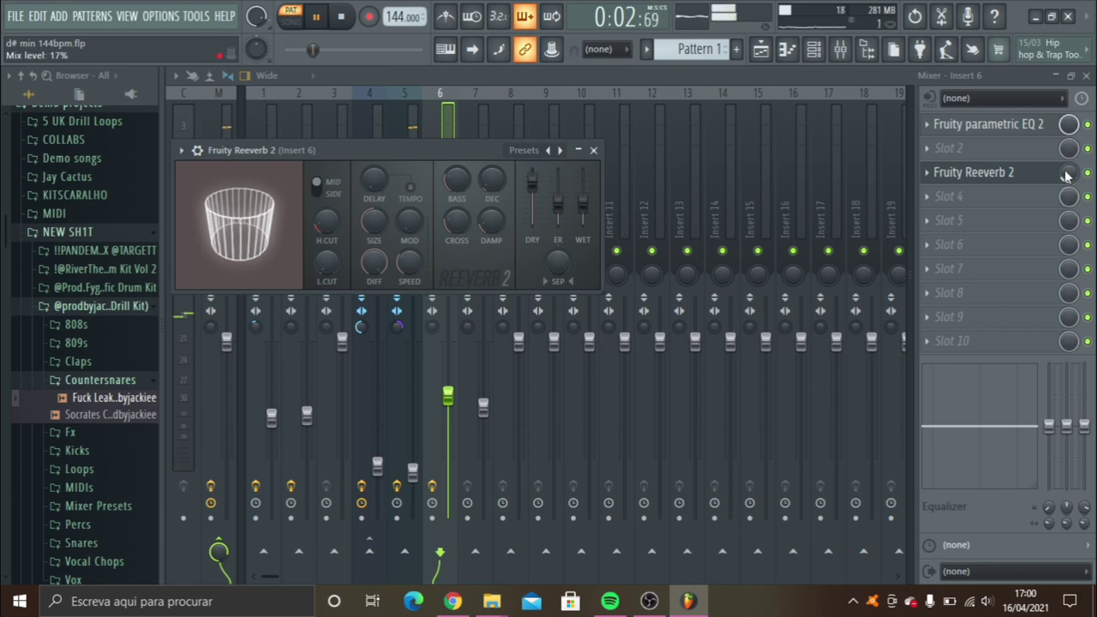
scroll(1066, 176, "down", 1)
key("Escape")
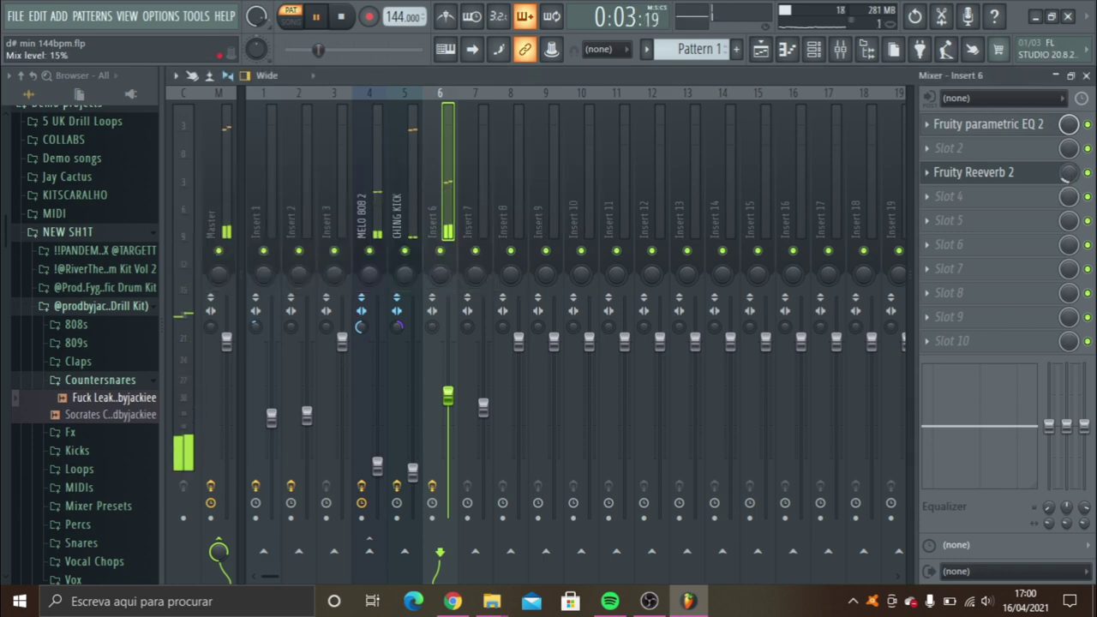
Set Insert 6's Fruity Reeverb 2 to a 26% early reflection level and a 33% wet level.
left_click(966, 175)
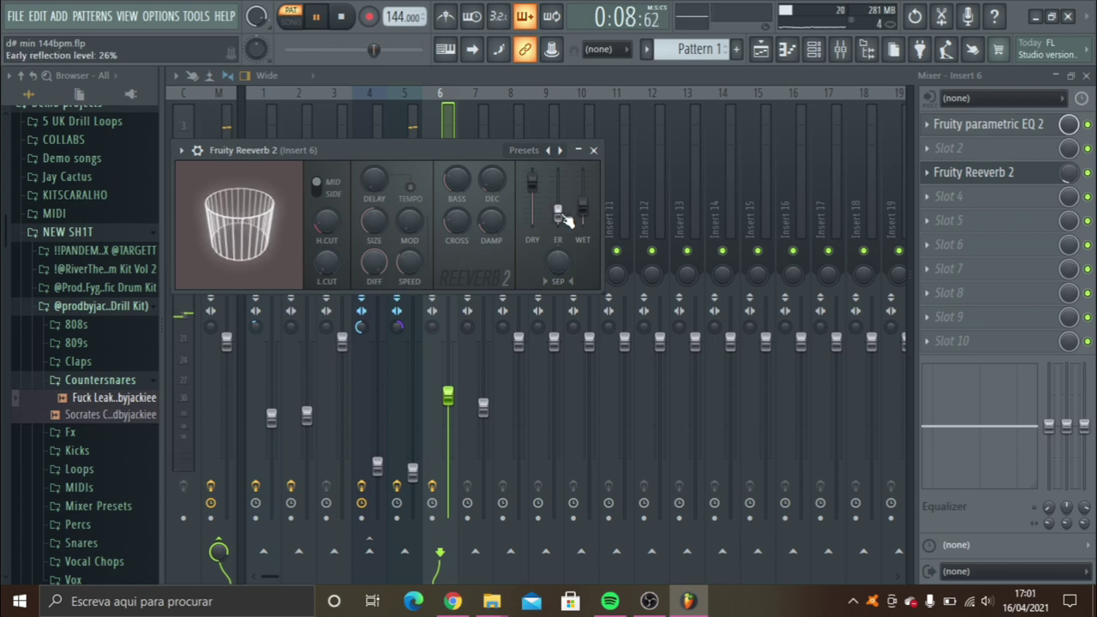
scroll(585, 214, "down", 2)
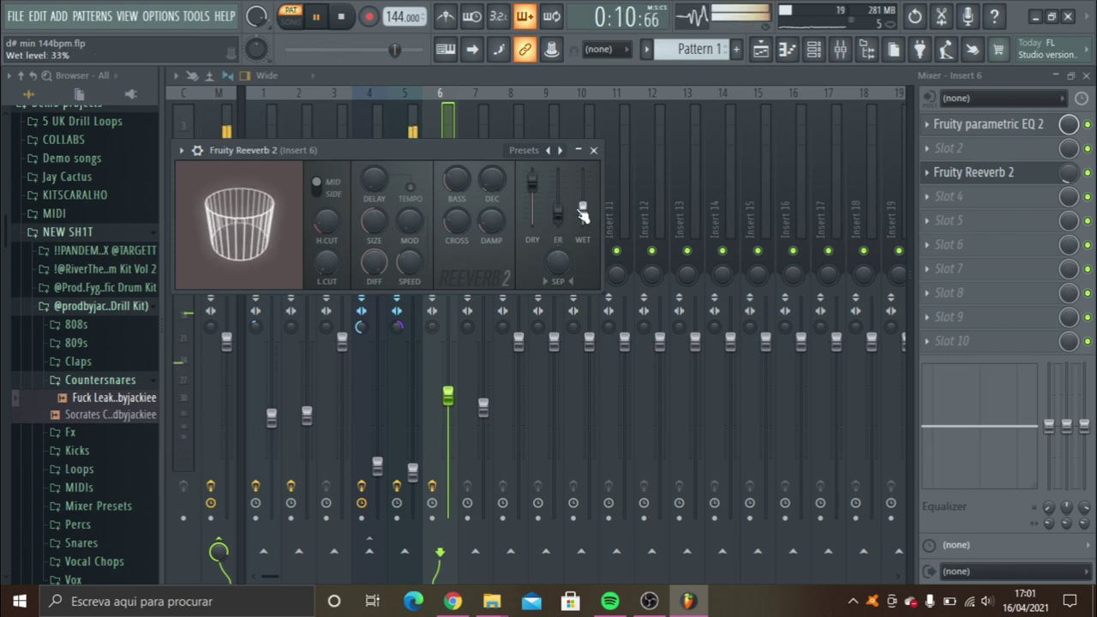
left_click_drag(410, 145, 427, 253)
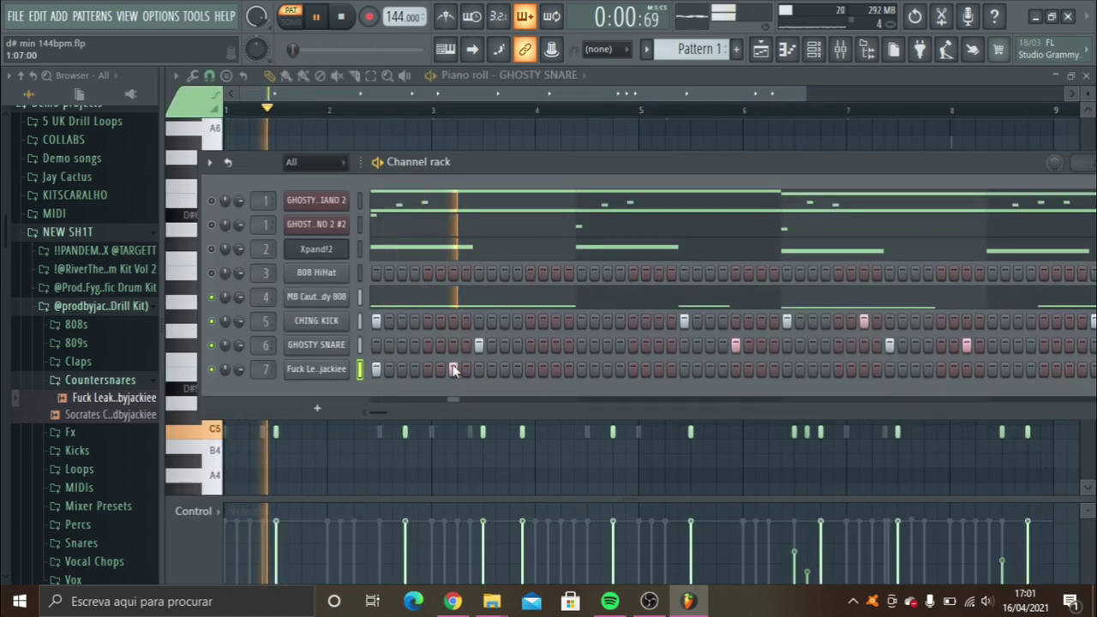
Open the countersnare's pattern of C5 hits for editing and delete the three hits at 2:10:00, 2:11:00 and 2:12:00.
key("ctrl+z")
right_click(347, 369)
left_click(392, 352)
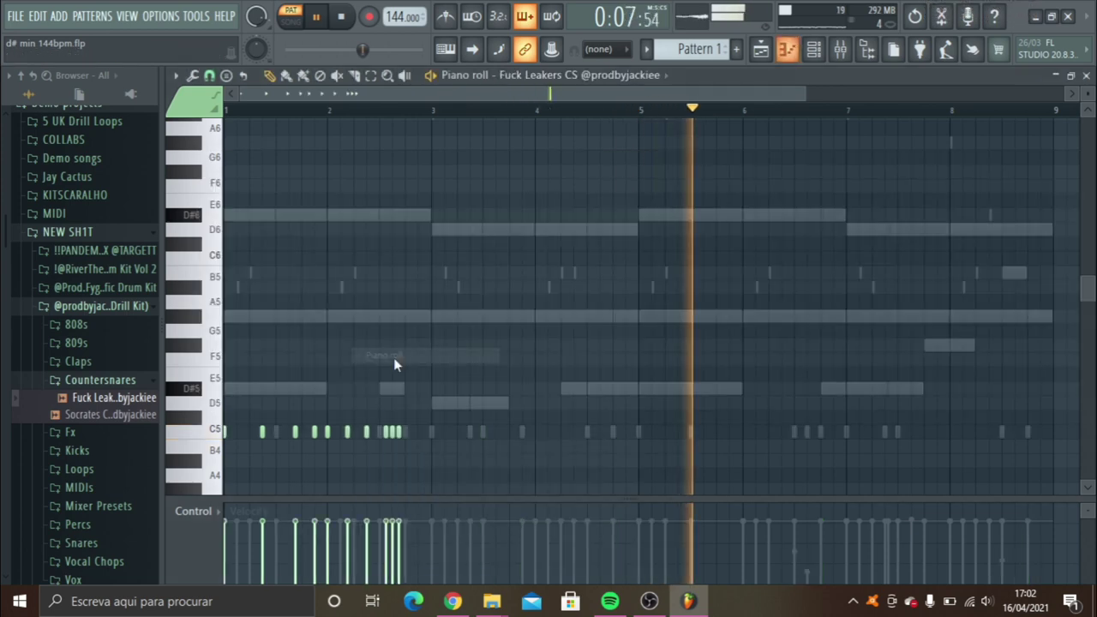
left_click_drag(805, 93, 411, 179)
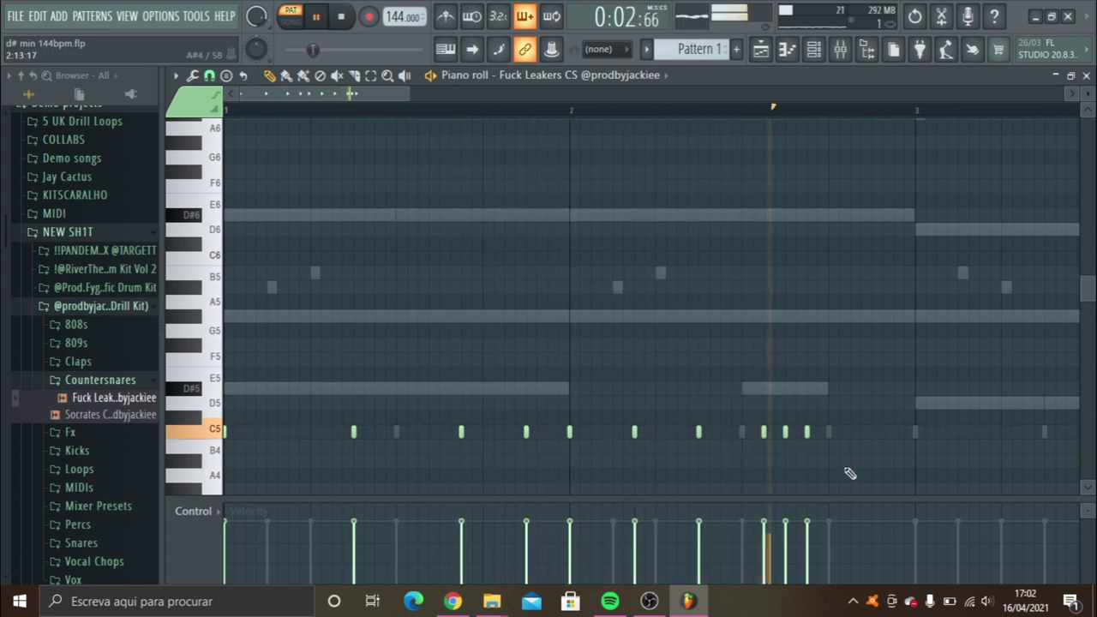
key("space")
key("space")
right_click(807, 432)
right_click(786, 432)
right_click(764, 432)
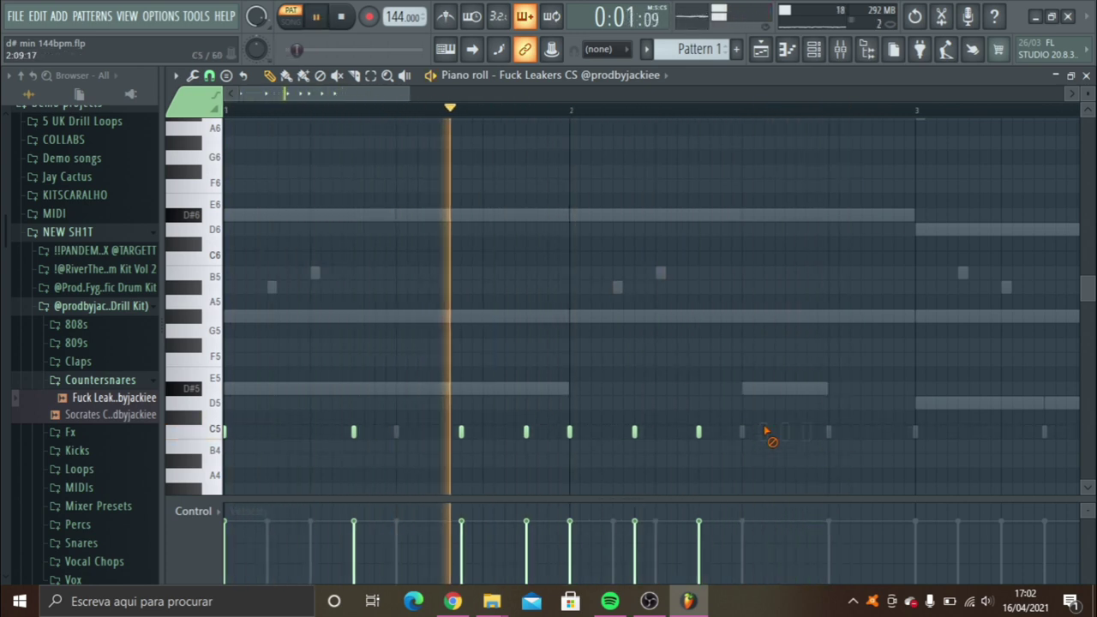
Build a six-note D#5 countersnare roll on a 1/3 step grid at 2:13:00 with falling velocities, and add a C5 hit at 2:15:00.
key("space")
left_click(786, 388)
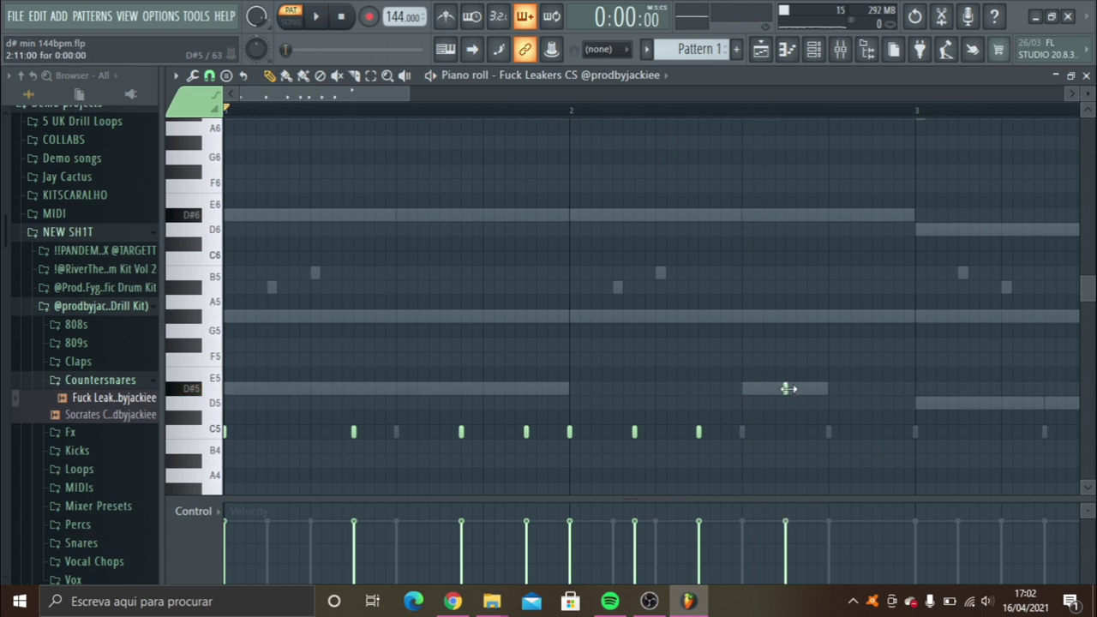
left_click(209, 76)
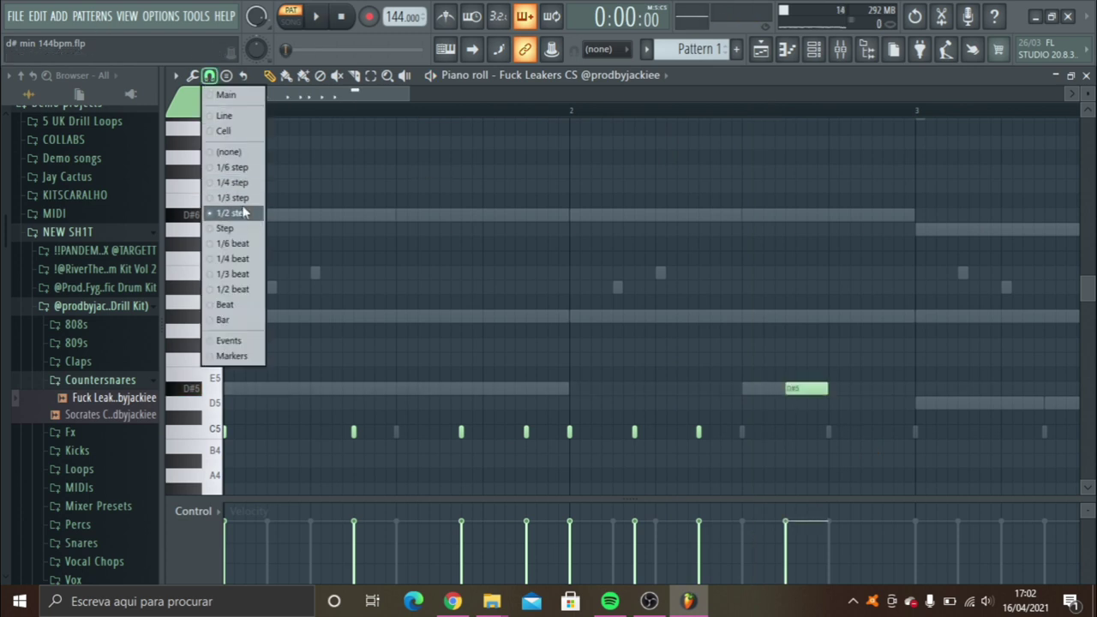
left_click(258, 200)
left_click_drag(306, 103, 369, 91)
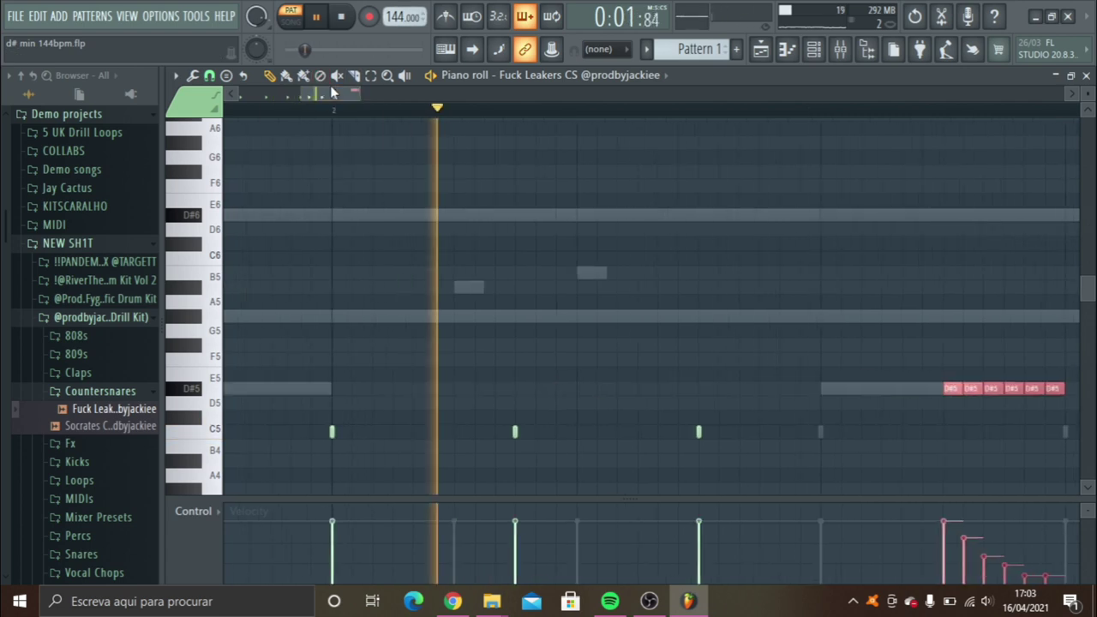
left_click_drag(351, 90, 416, 90)
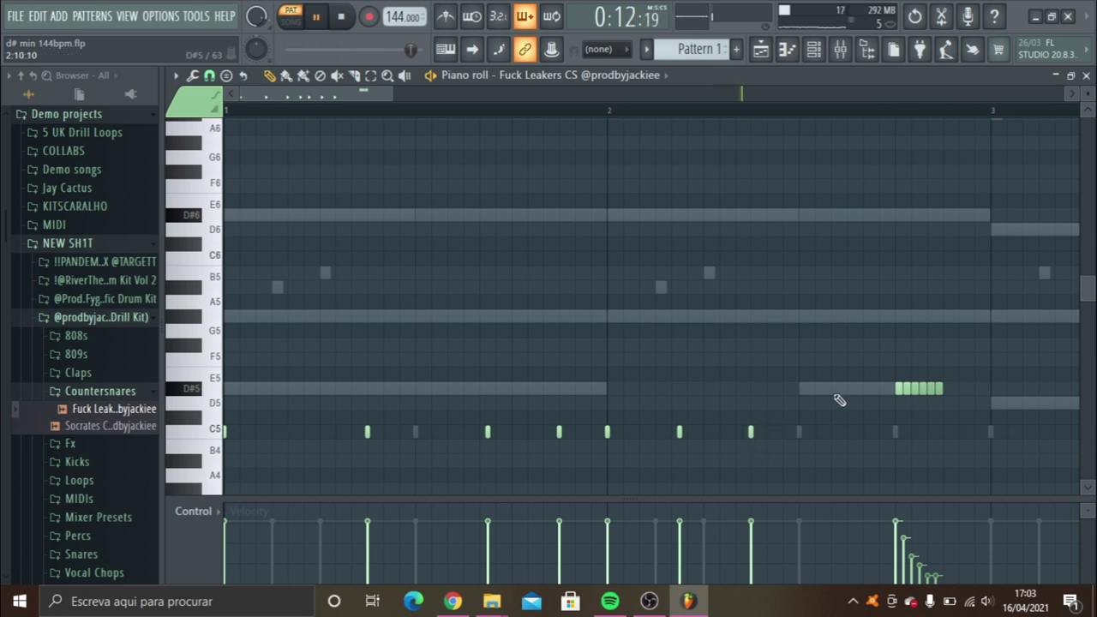
left_click(943, 431)
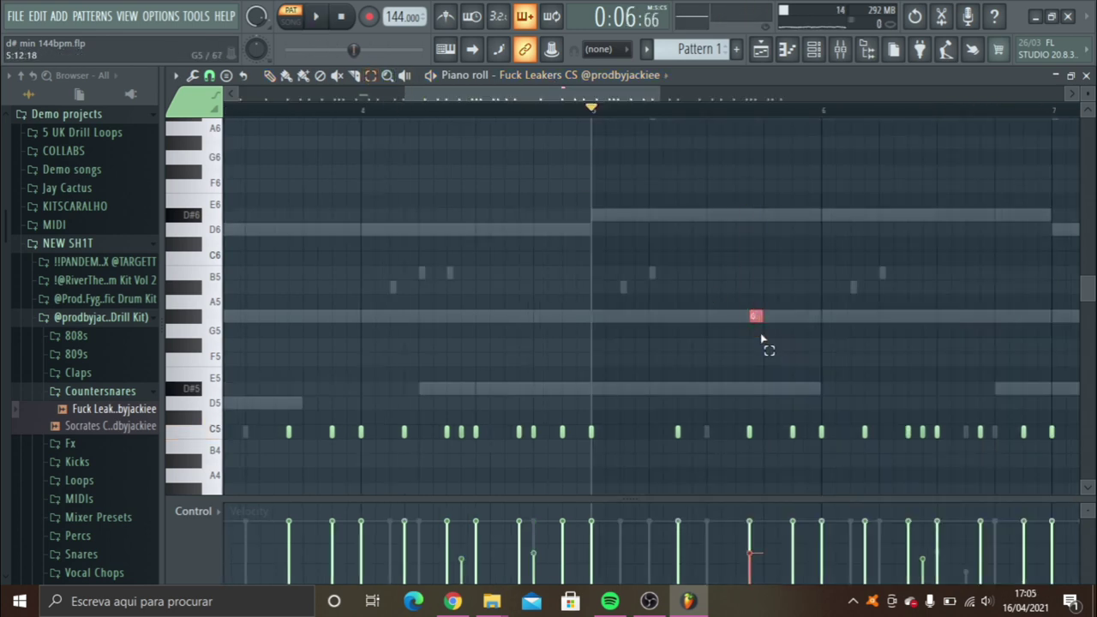
Chop the G#5 countersnare note at 5:12:00 into a four-note roll with the chopper and audition it.
key("alt+u")
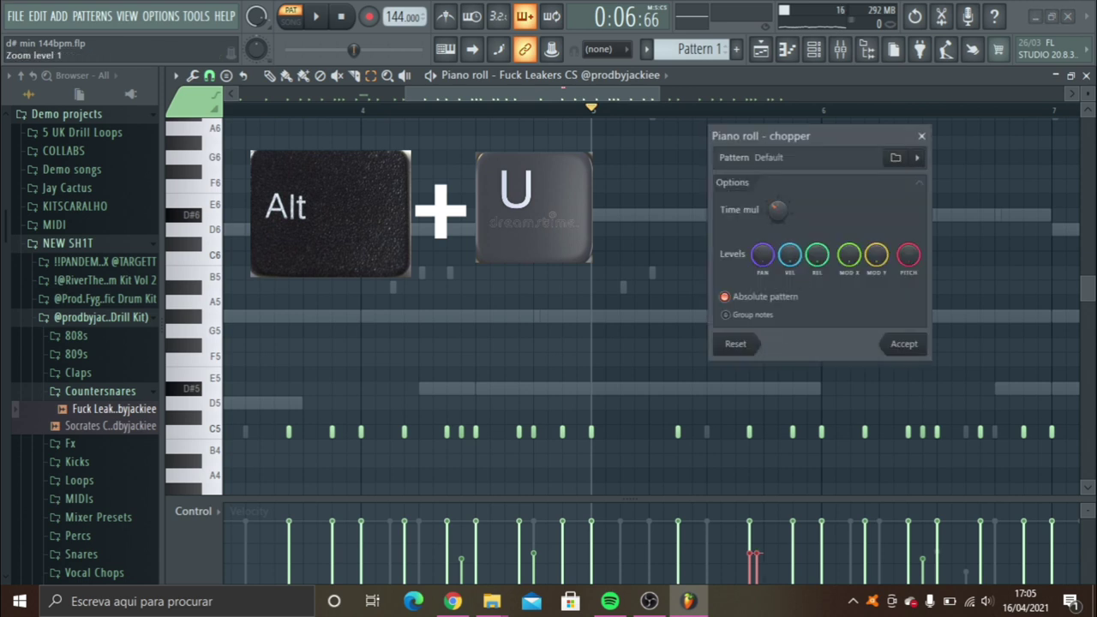
left_click(896, 351)
key("space")
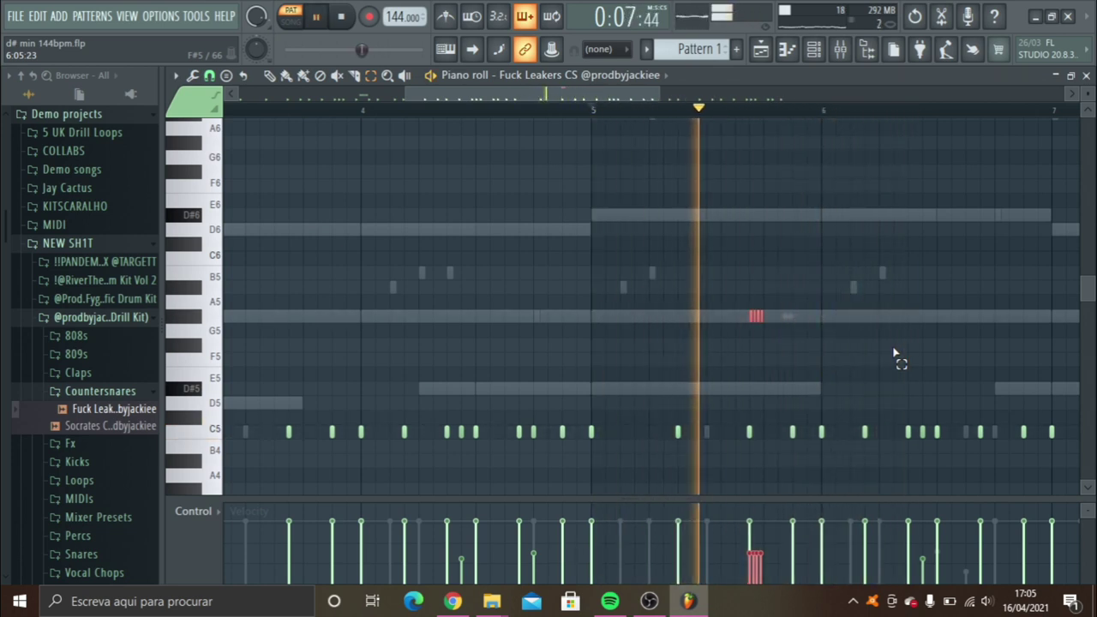
key("space")
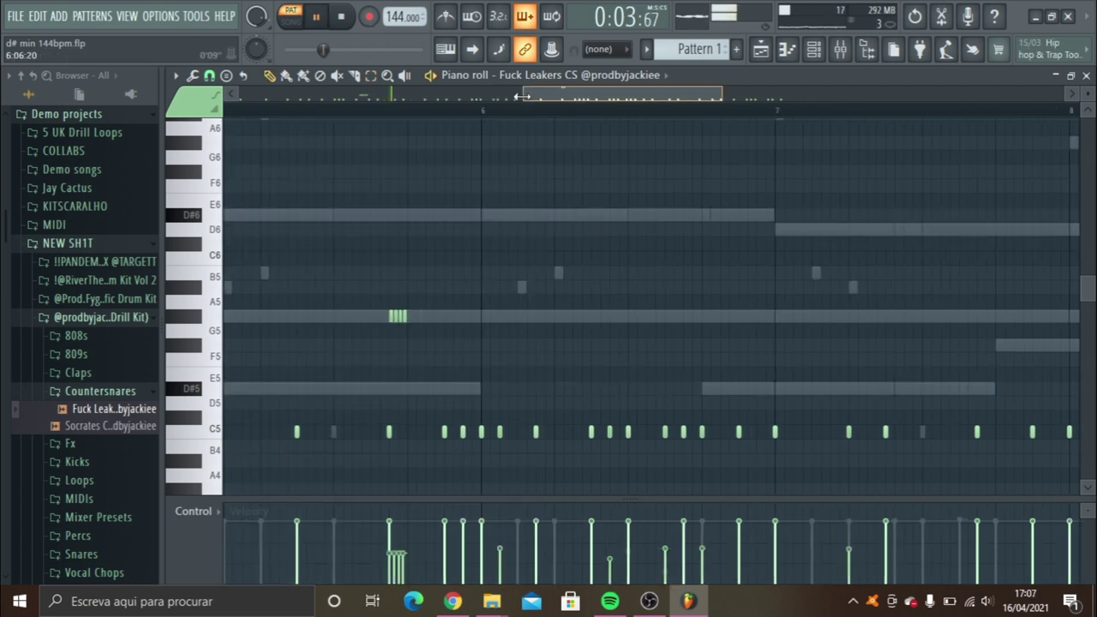
Pan the G#5 countersnare roll in bar 5 to the left and the D#5 roll in bar 2 to the right.
left_click_drag(520, 96, 225, 96)
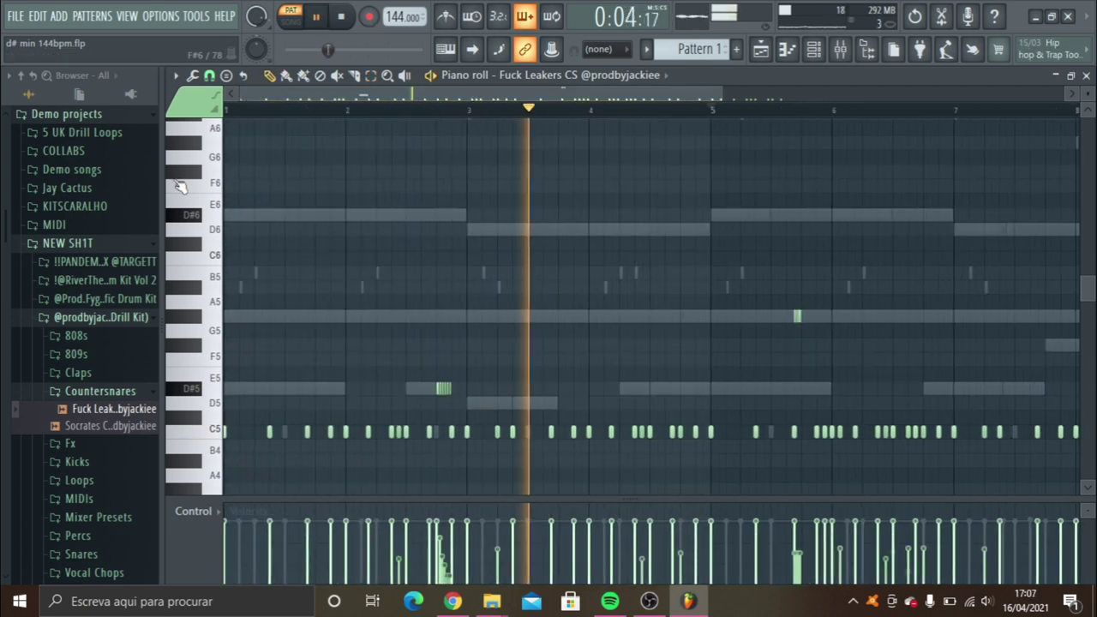
left_click(184, 518)
left_click(206, 483)
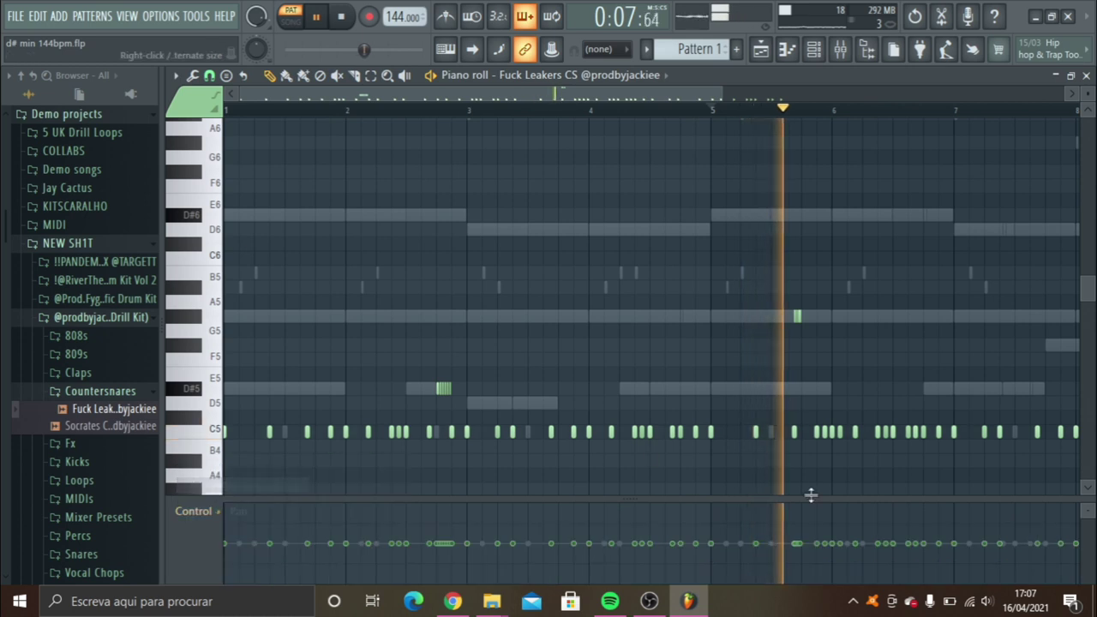
left_click_drag(797, 547, 796, 577)
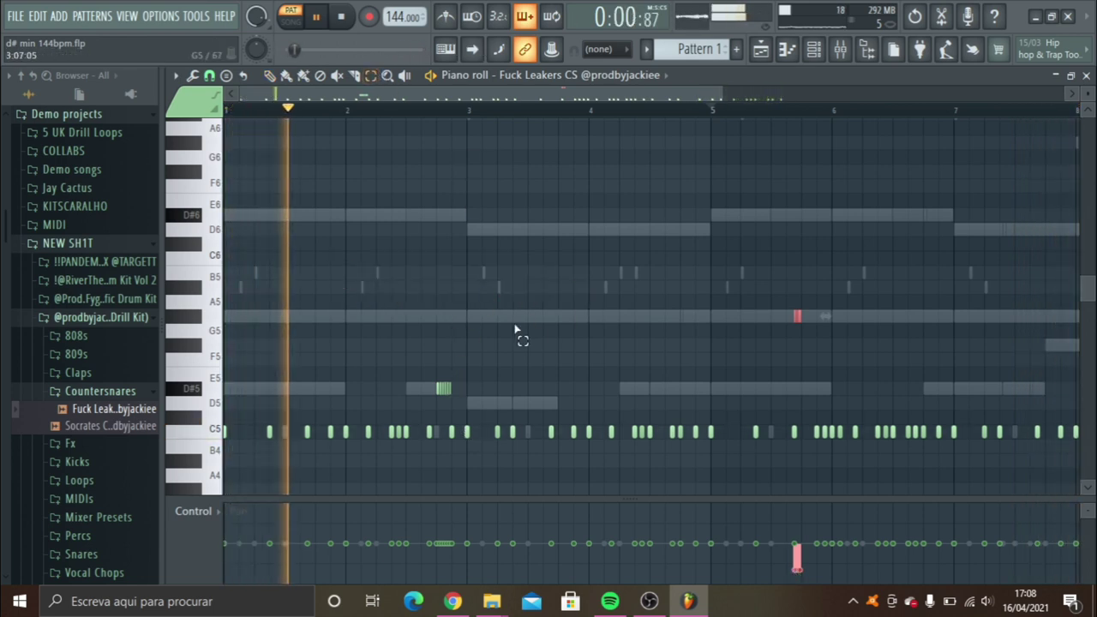
left_click_drag(515, 328, 417, 400)
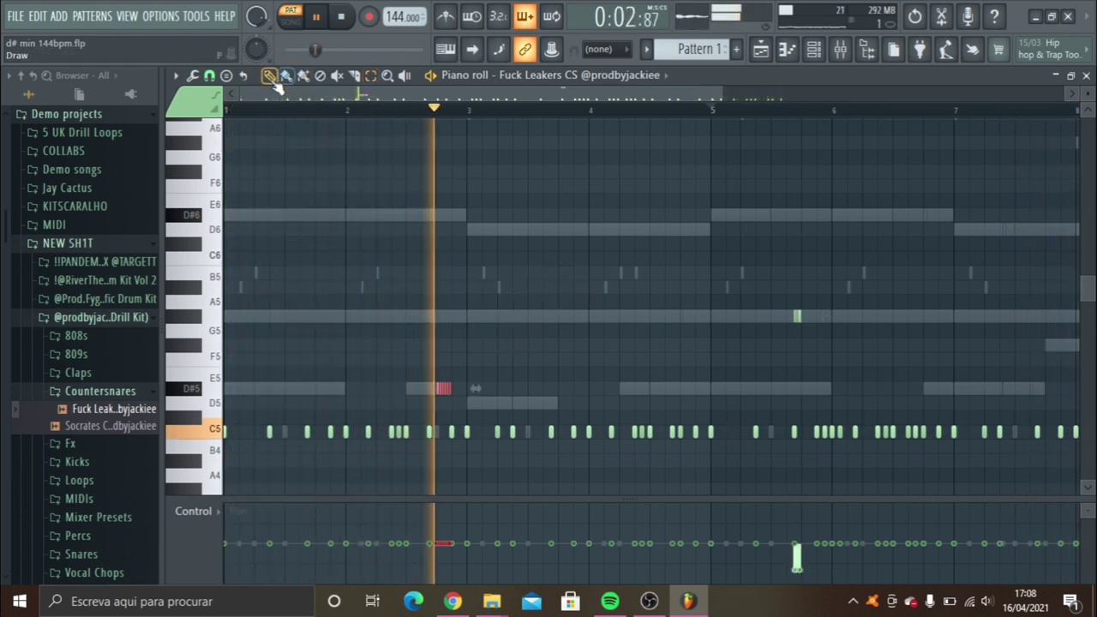
scroll(223, 486, "down", 1)
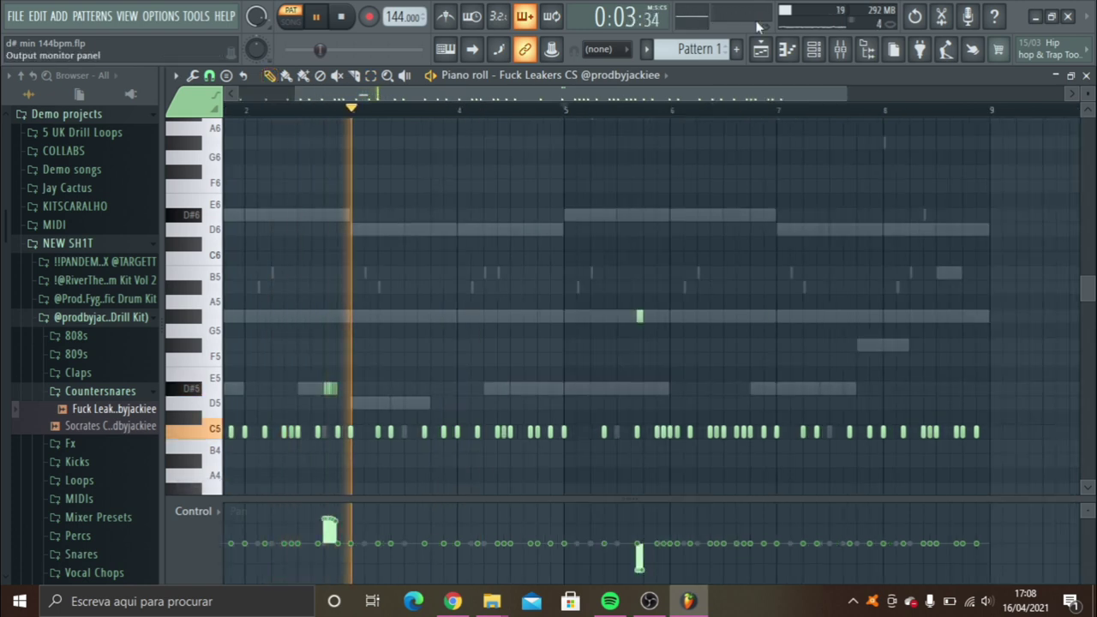
Add Fruity WaveShaper in slot 6 of the MELO 808 2 mixer track and bend its curve upward.
key("F9")
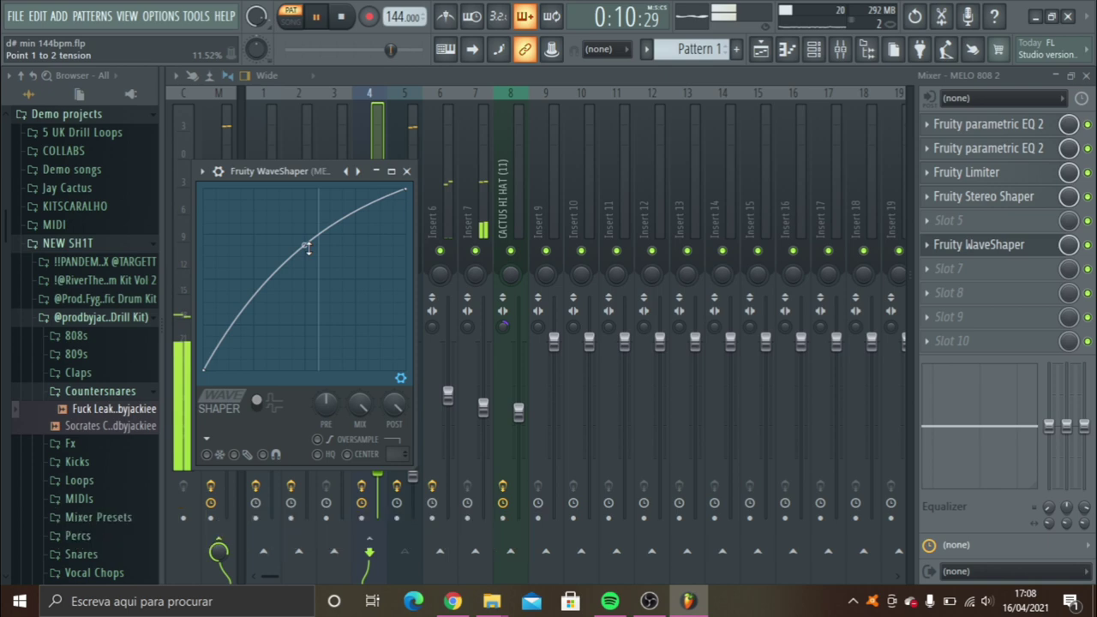
left_click(407, 171)
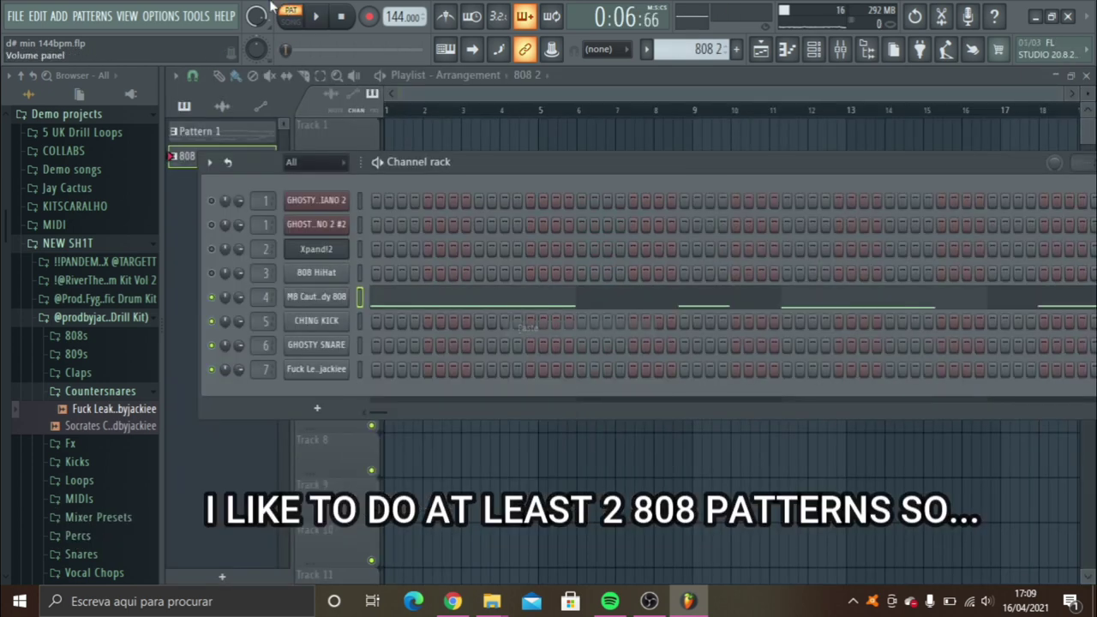
In pattern 808 2, vary the copied MB Caution - Cruddy 808 line by adding a D#5 note and a high slide note at 2:05:00.
left_click(431, 306)
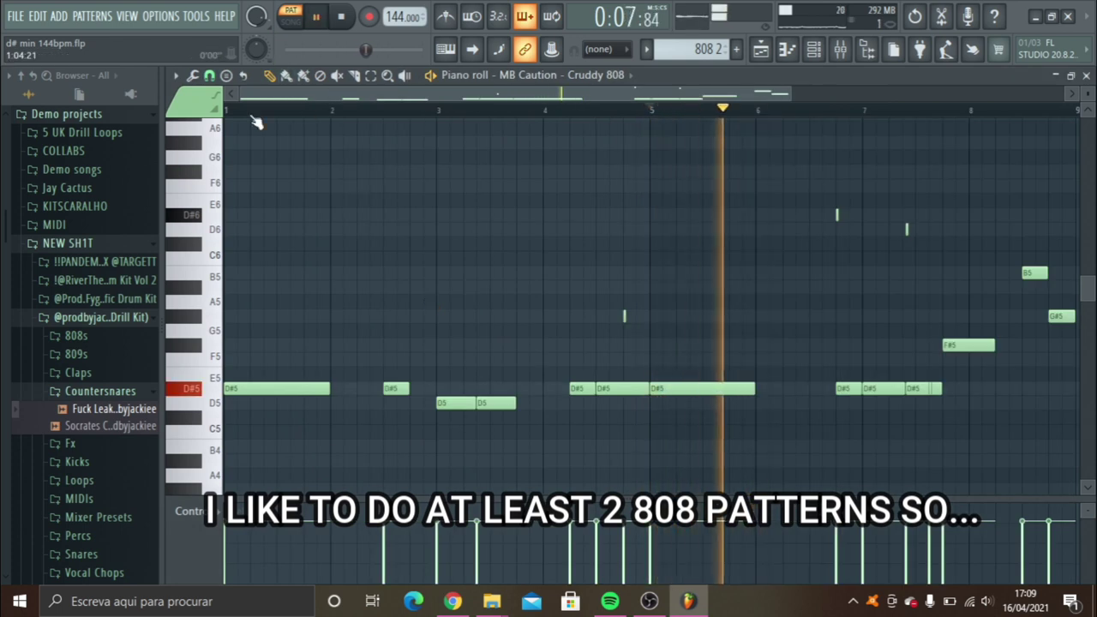
key("space")
key("space")
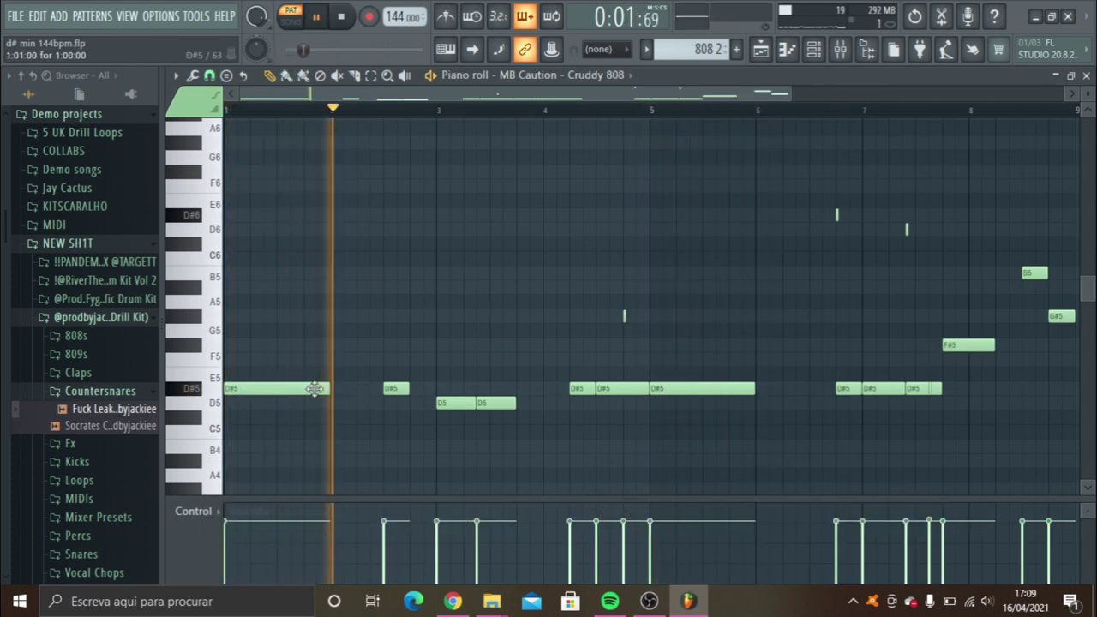
key("space")
key("space")
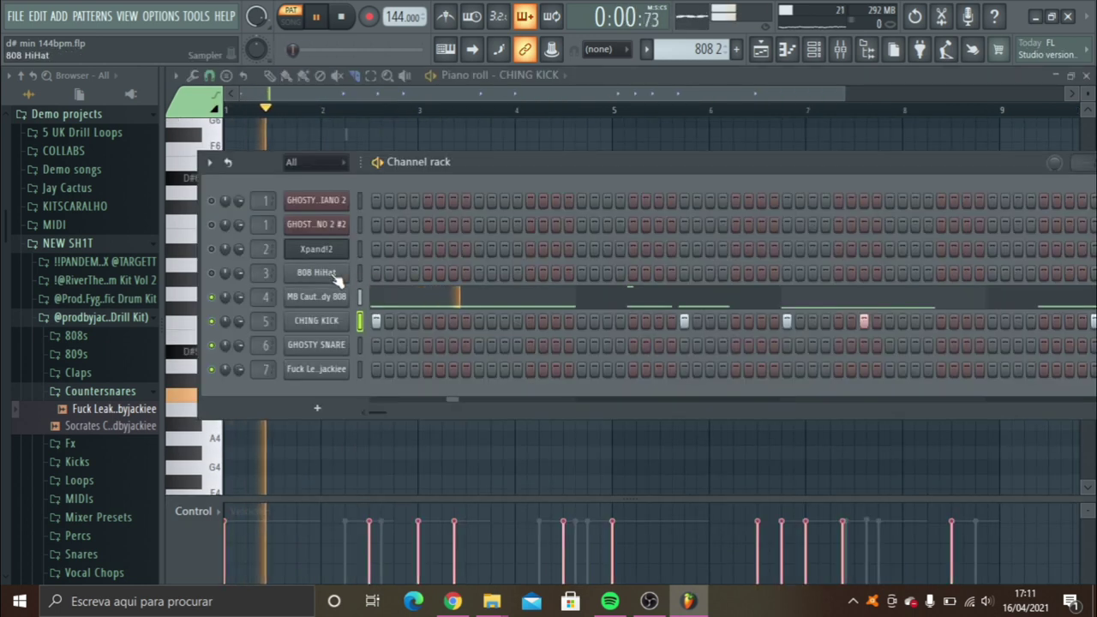
Rework the end of the 808 2 line with D#5 notes at 8:09:00 and 8:13:00 plus high slide notes in bar 8.
right_click(331, 297)
left_click(380, 300)
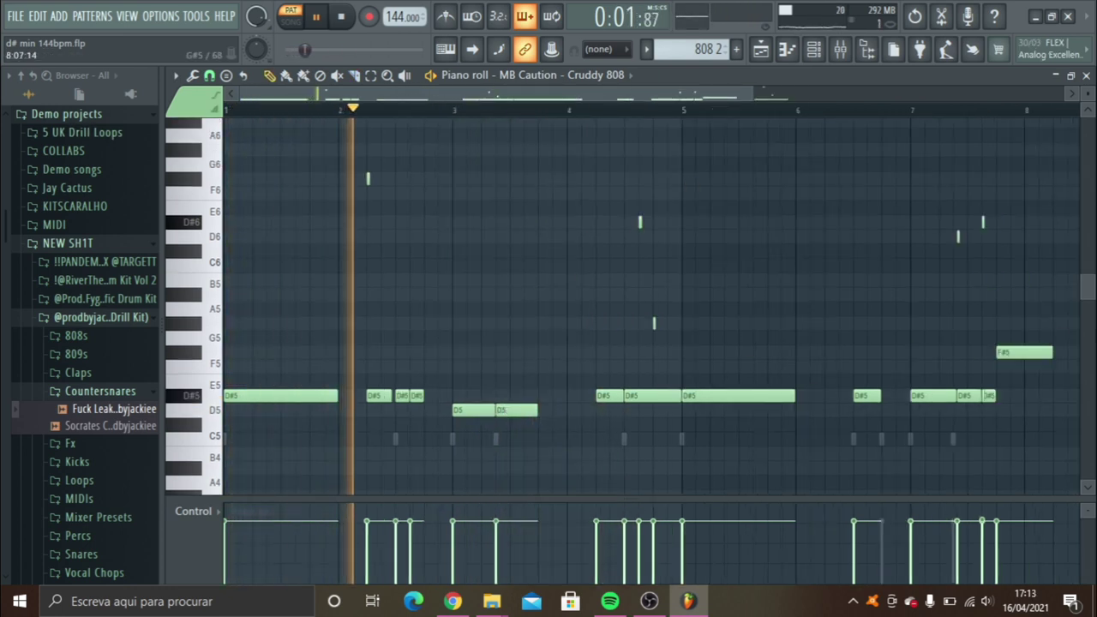
scroll(1087, 285, "up", 2)
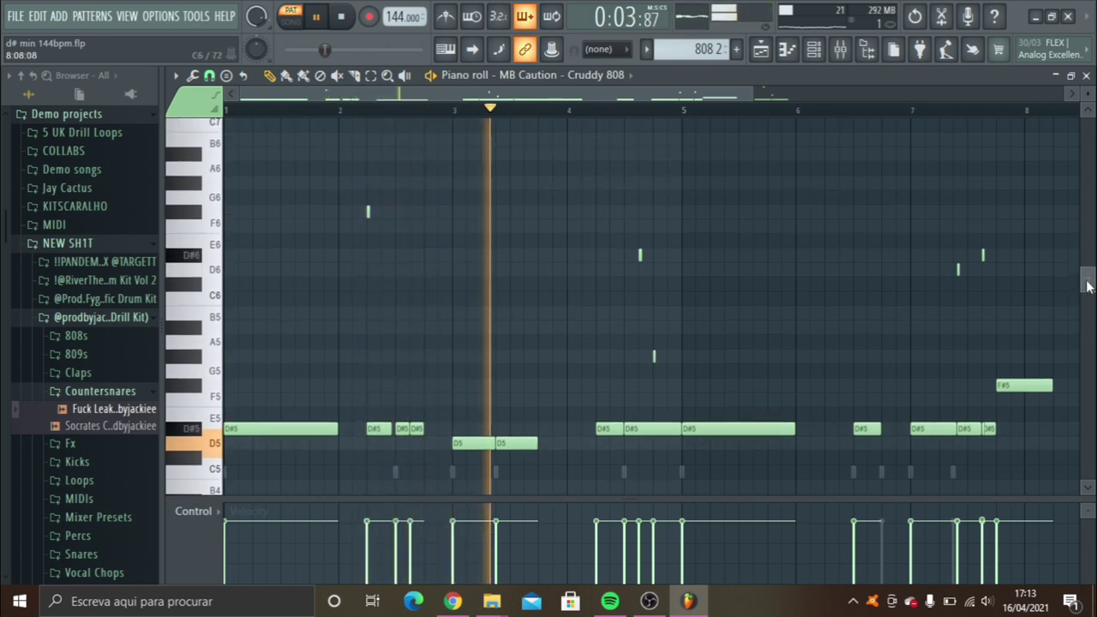
scroll(1088, 286, "down", 1)
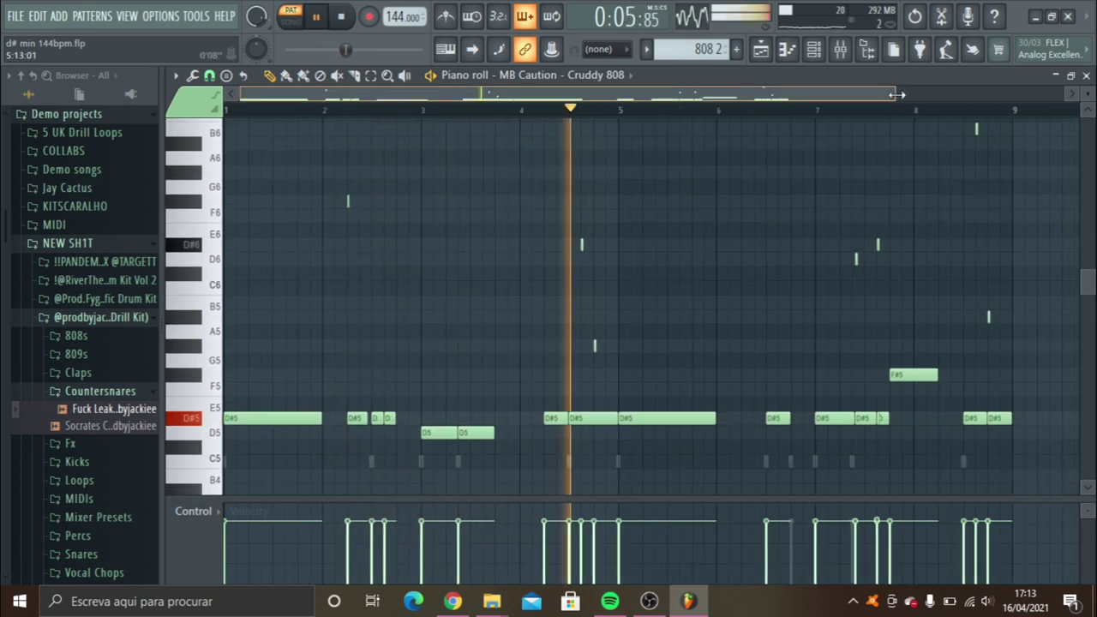
left_click_drag(896, 95, 832, 99)
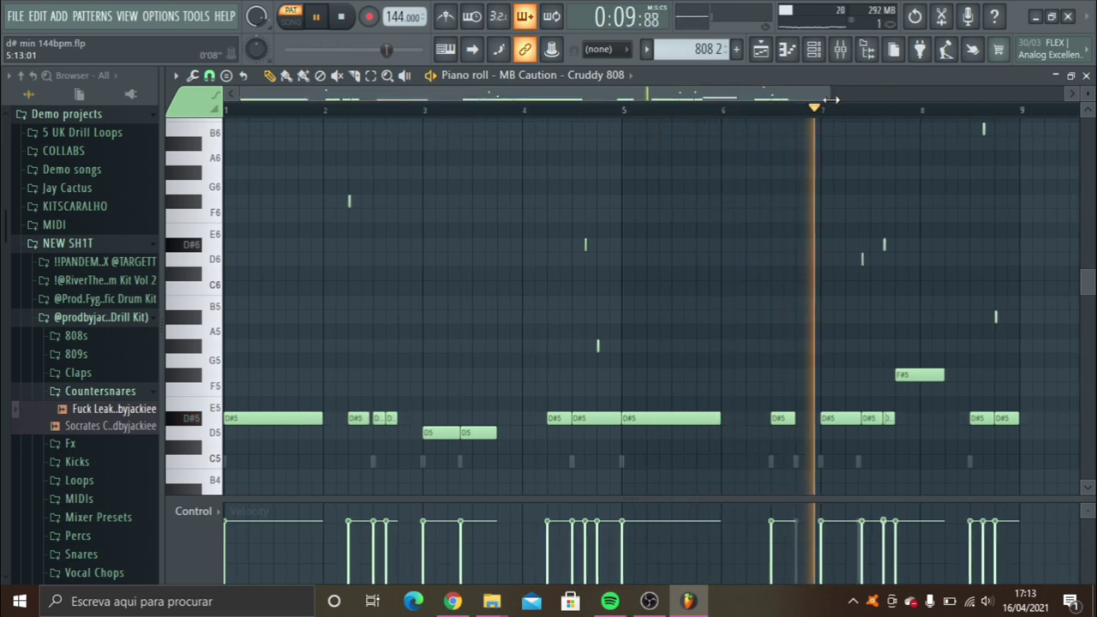
In pattern 808 3, lengthen the MB Caution - Cruddy 808 D#5 note at 6:05:00 until it meets the next D#5 note.
left_click(489, 79)
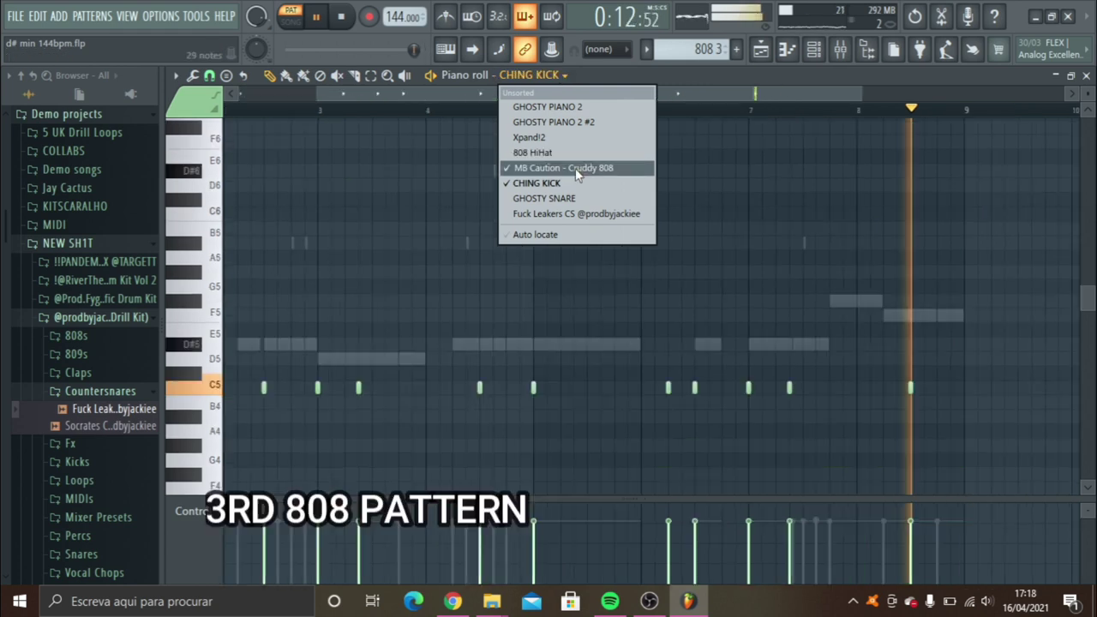
left_click(576, 168)
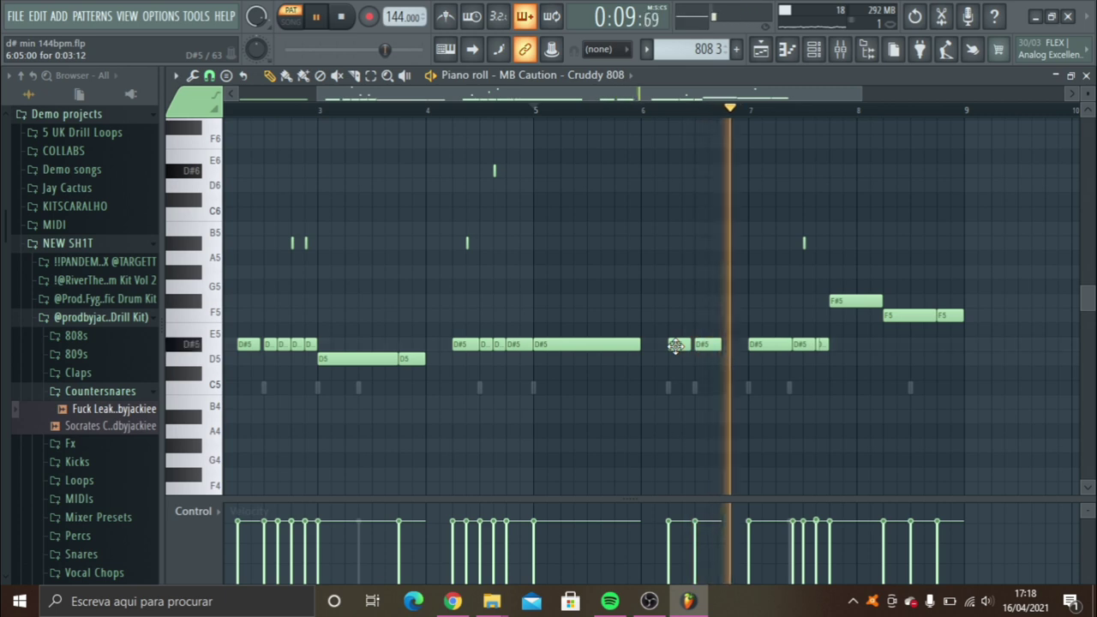
left_click_drag(860, 92, 701, 94)
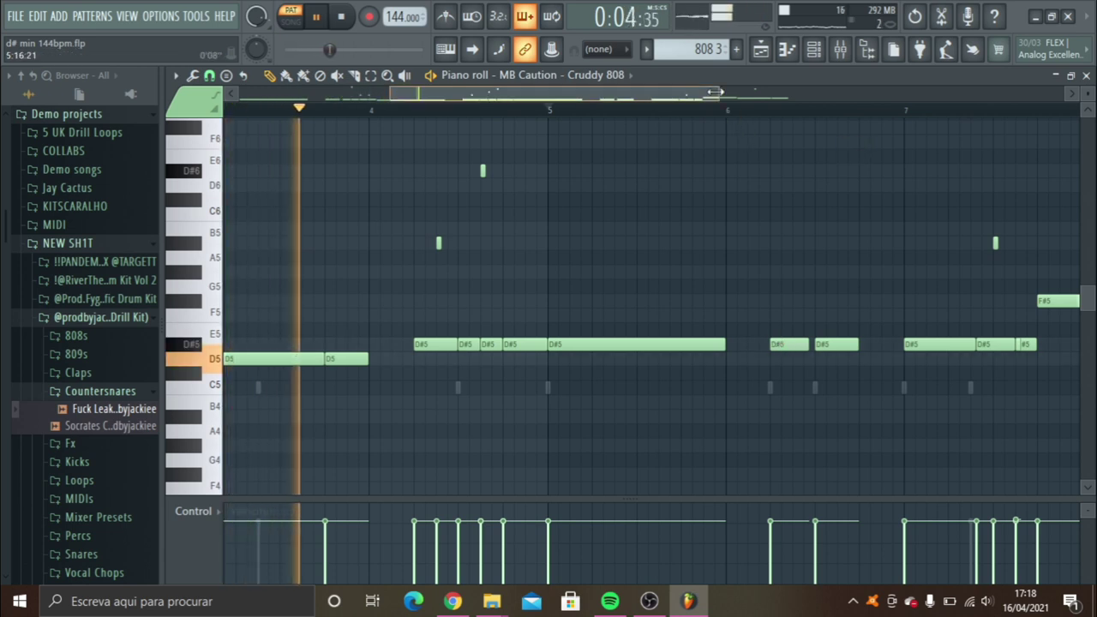
left_click_drag(728, 93, 680, 107)
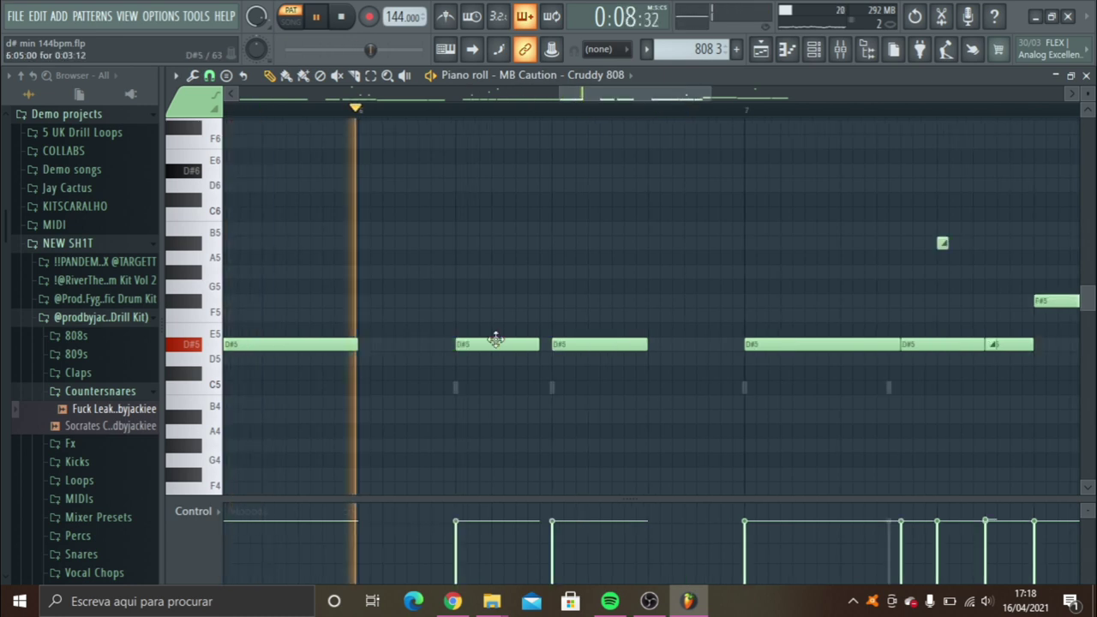
left_click_drag(539, 344, 542, 347)
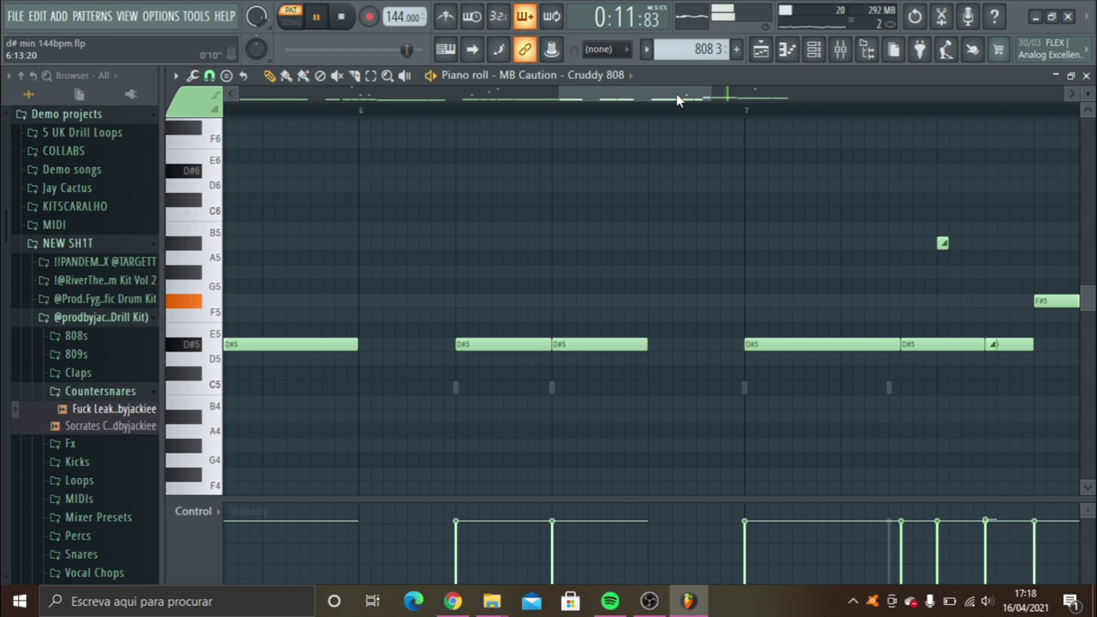
scroll(677, 100, "down", 3)
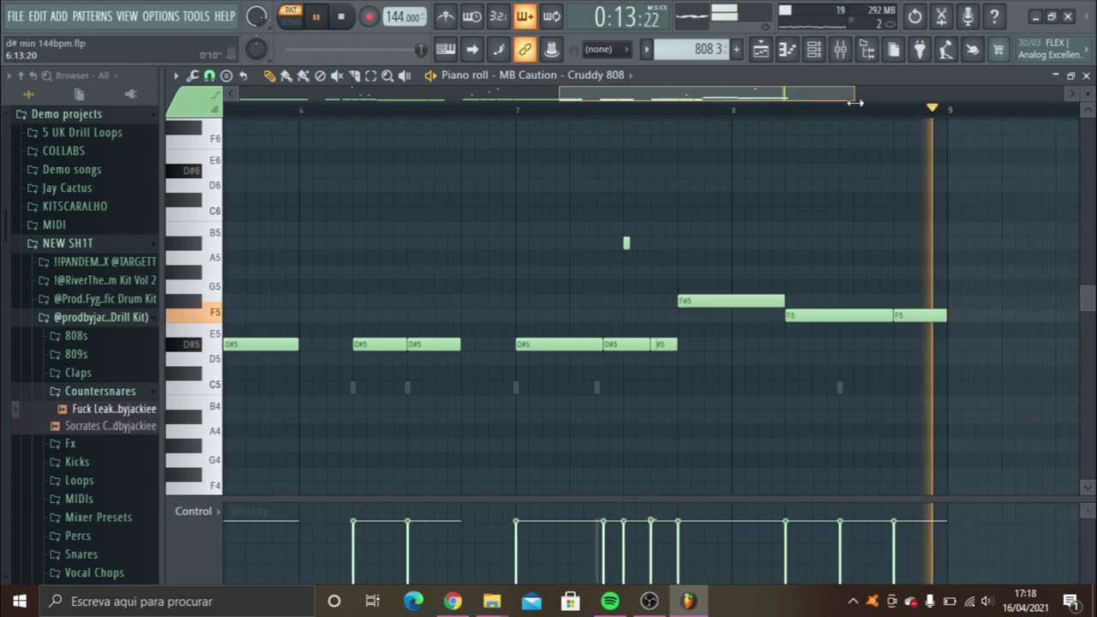
left_click(1087, 76)
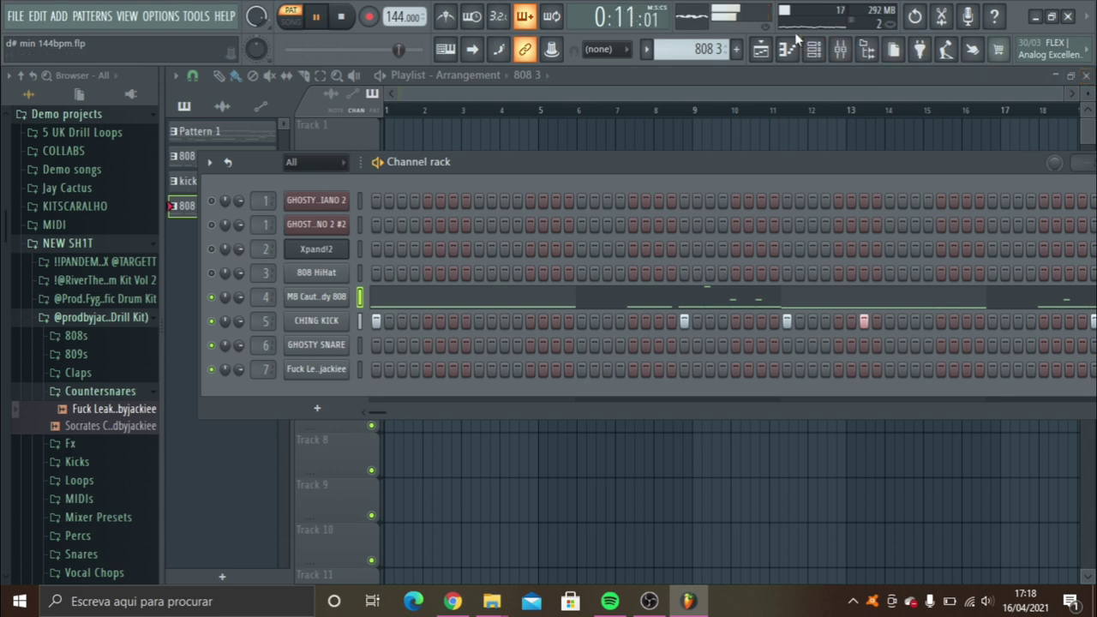
Copy the CHING KICK notes from pattern 808 3.
right_click(346, 319)
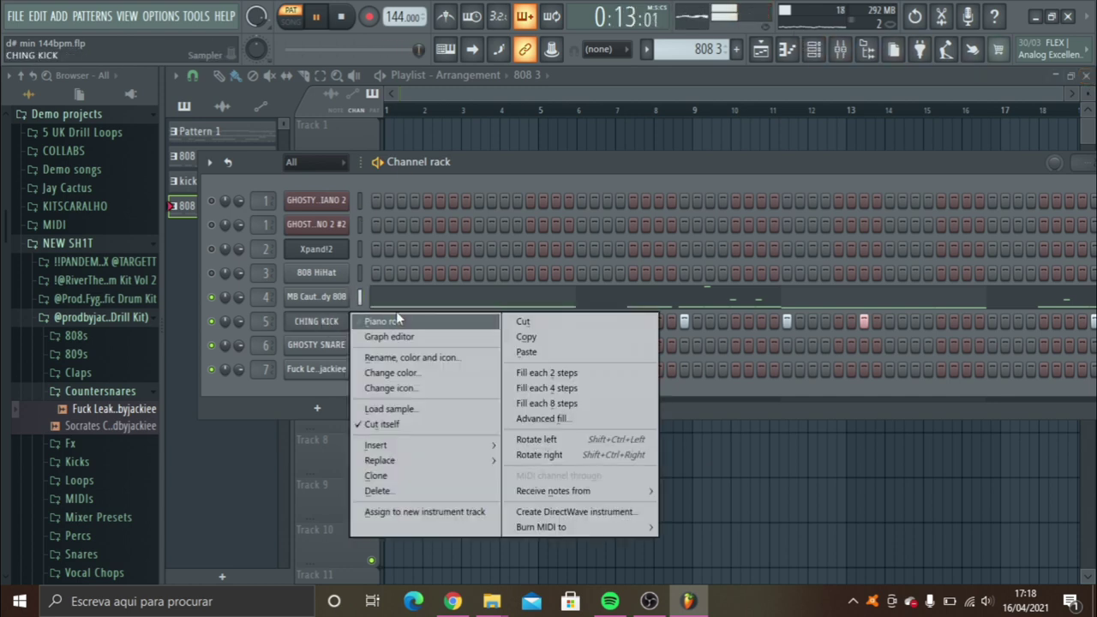
left_click(559, 343)
Lower the velocities of the M - CLINK PERC hits in Pattern 1 so that they taper off one after another.
left_click(243, 581)
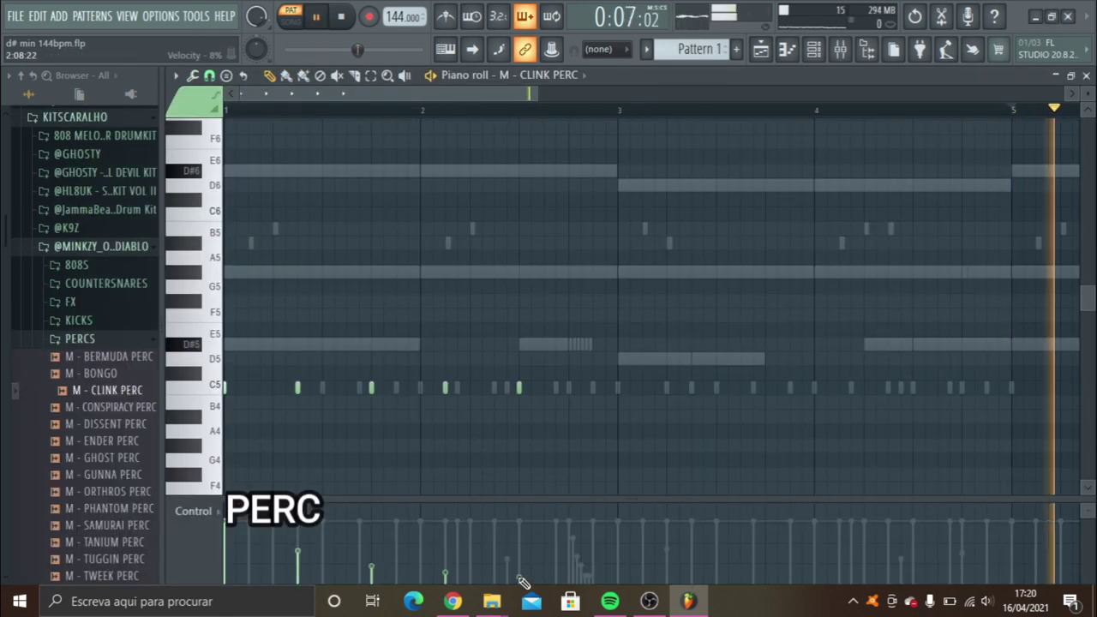
left_click(238, 115)
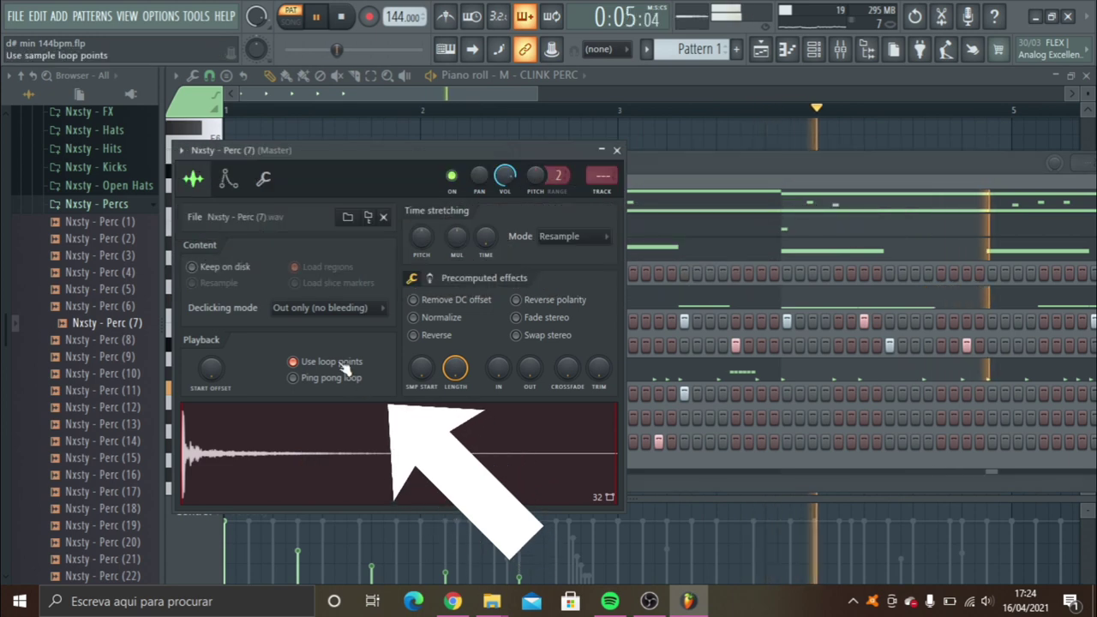
Turn off loop points for the Nxsty - Perc (7) sample and close its channel settings.
left_click(317, 360)
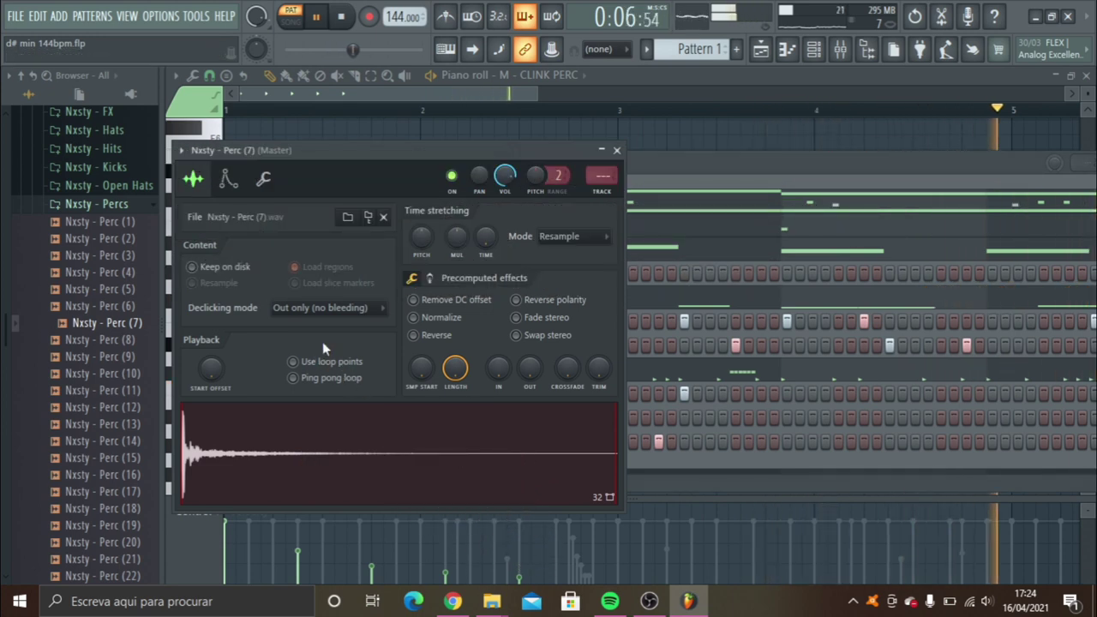
left_click(617, 151)
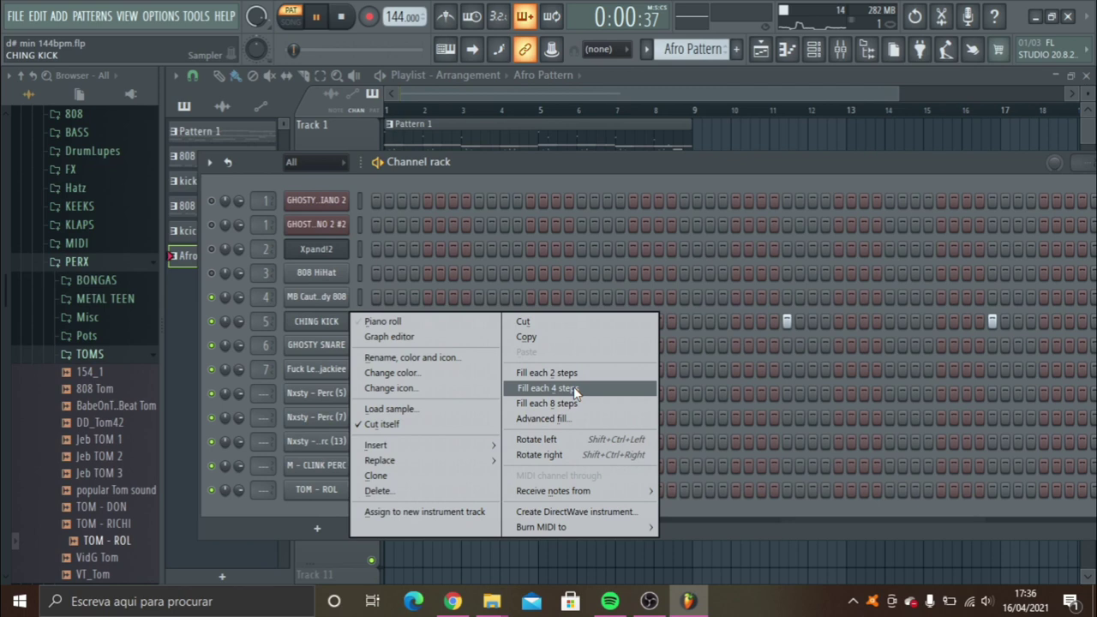
In Afro Pattern, fill the CHING KICK on every 4 steps and place TOM - ROL hits on steps 7 and 8.
left_click(574, 387)
left_click(454, 489)
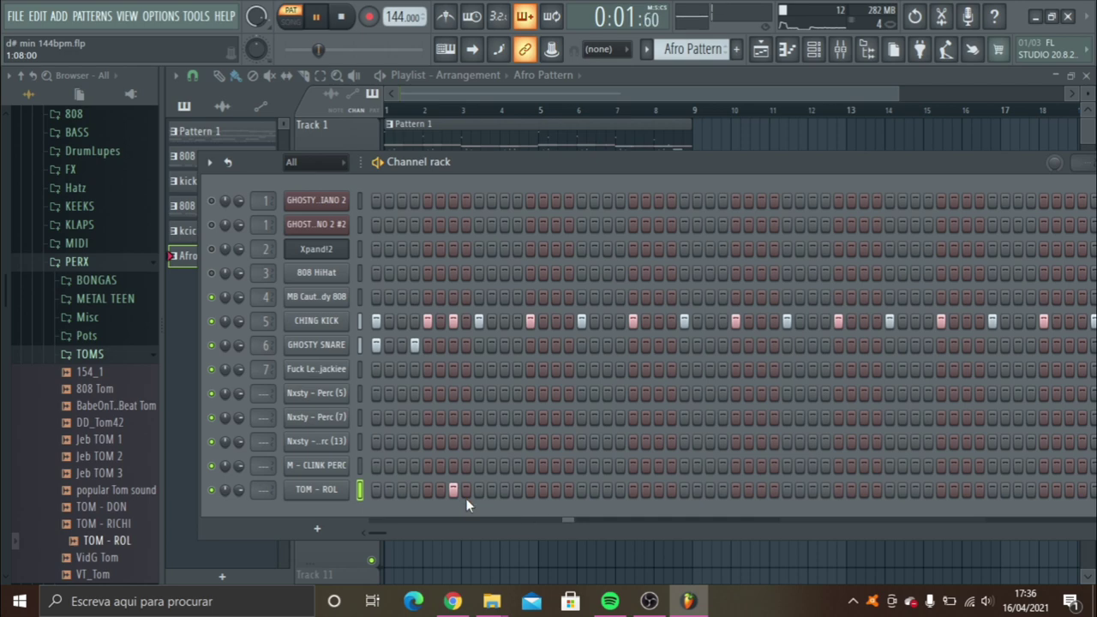
left_click(465, 497)
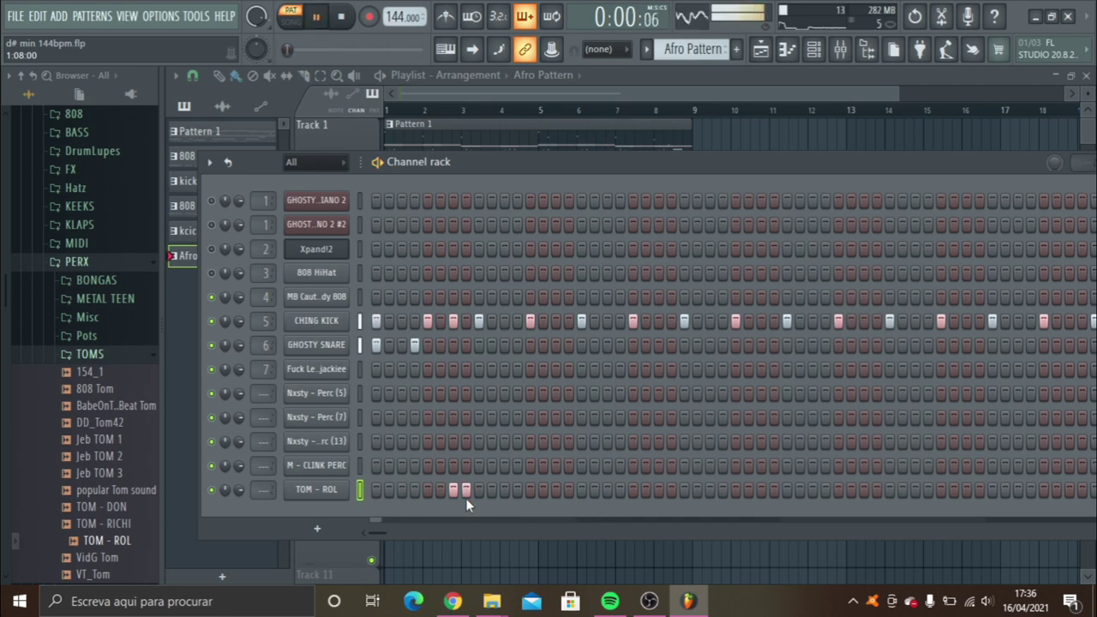
Start the countersnare line of Afro Pattern with a C5 note at the beginning of bar 1.
key("F7")
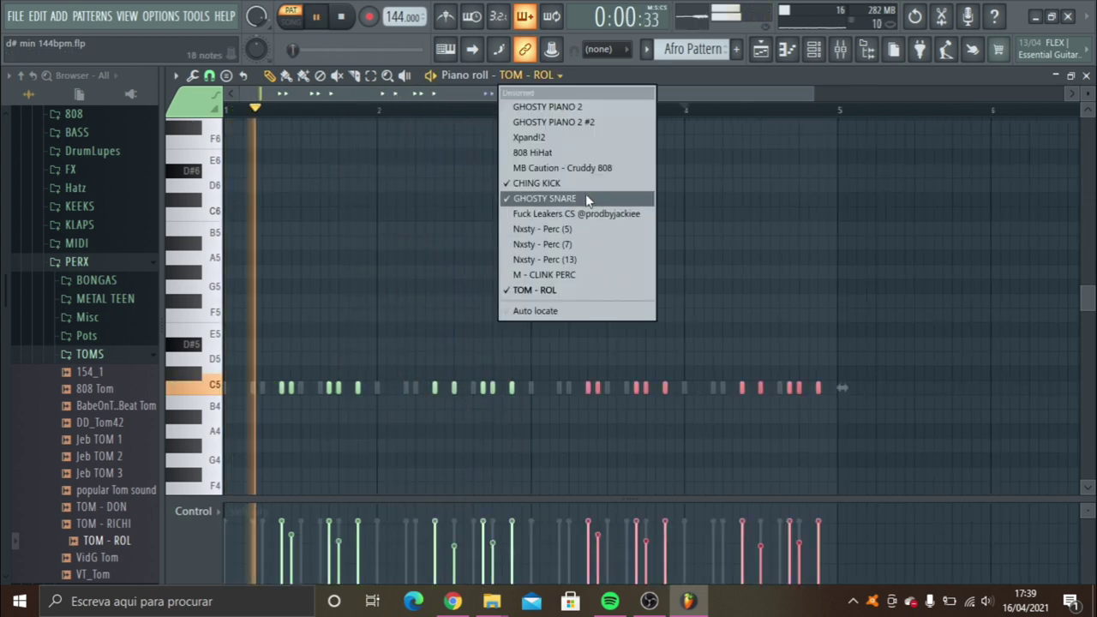
left_click(581, 214)
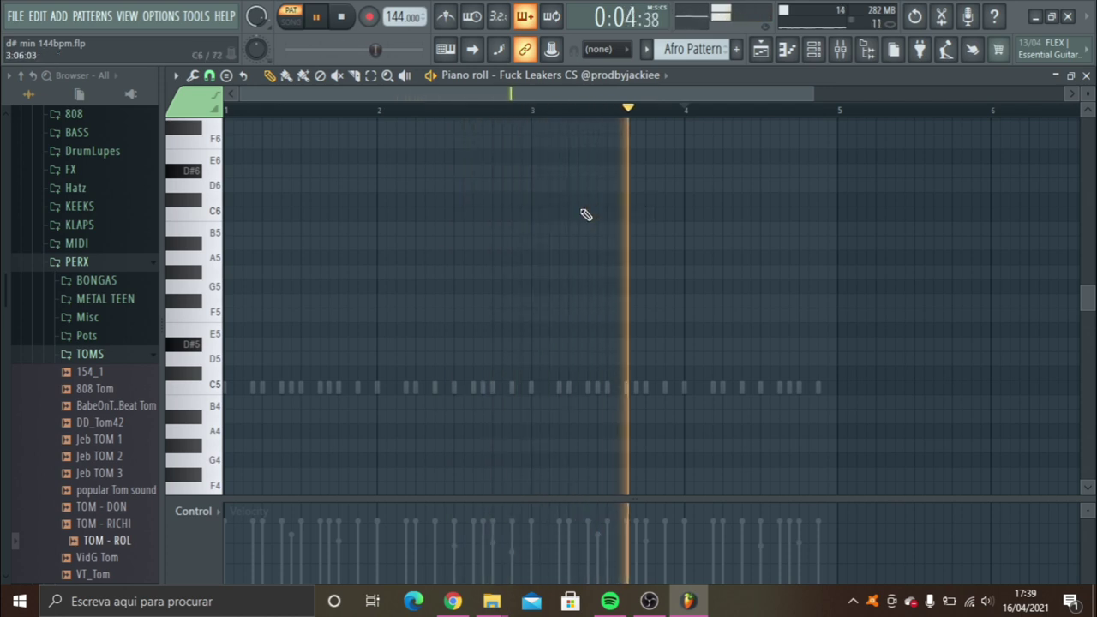
left_click_drag(253, 386, 227, 387)
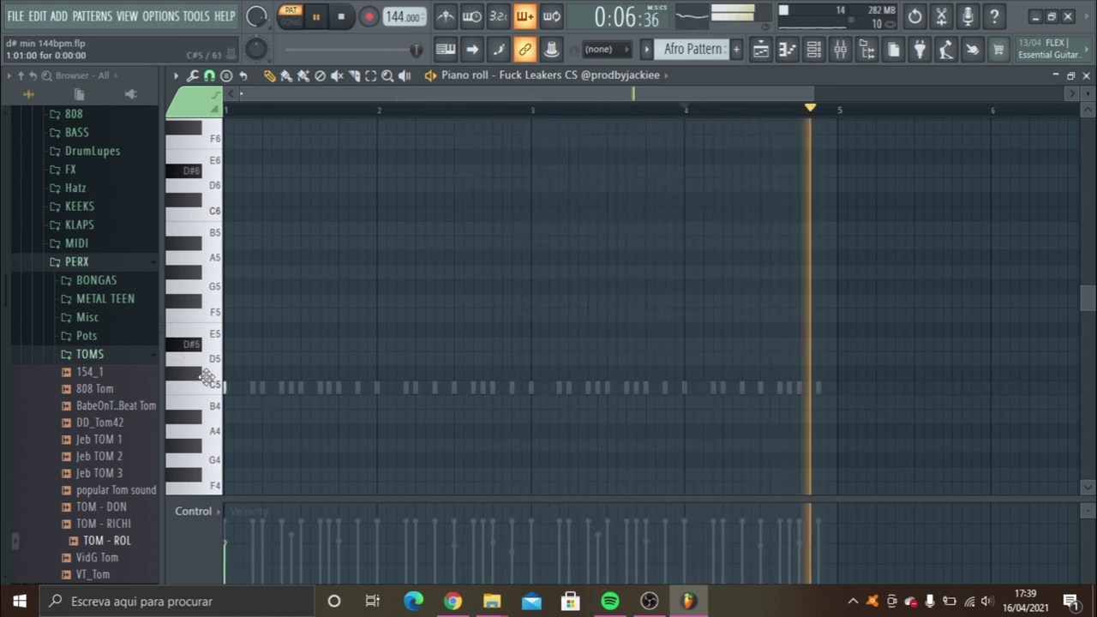
left_click(817, 49)
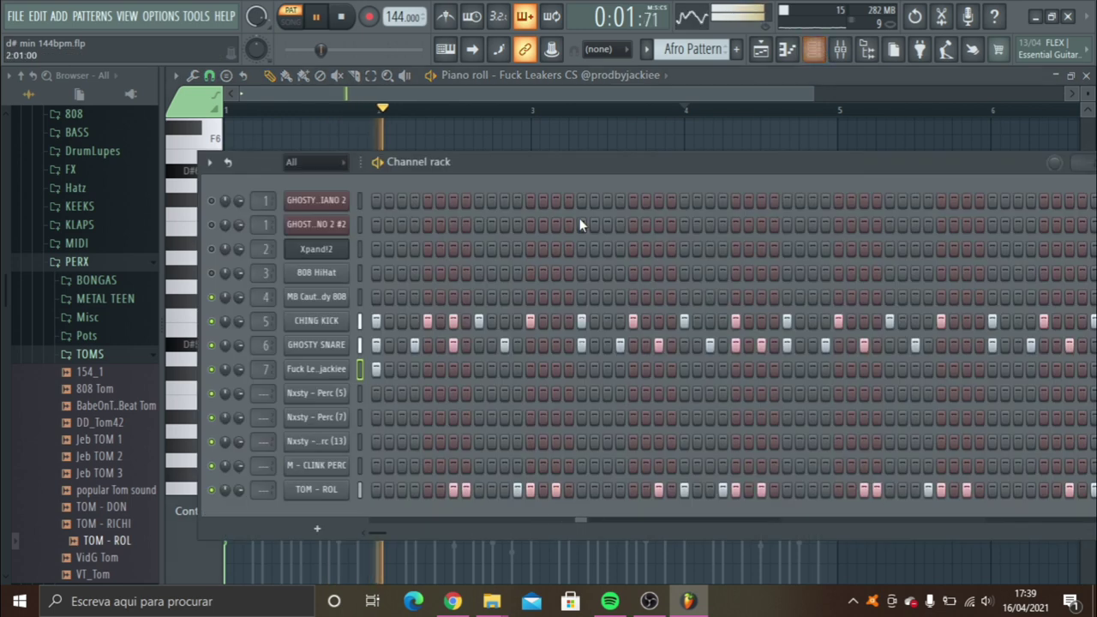
Add countersnare hits on steps 4, 7, 9, 12, 15, 16, 17, 20 and 23 of Afro Pattern.
left_click(414, 369)
left_click(453, 369)
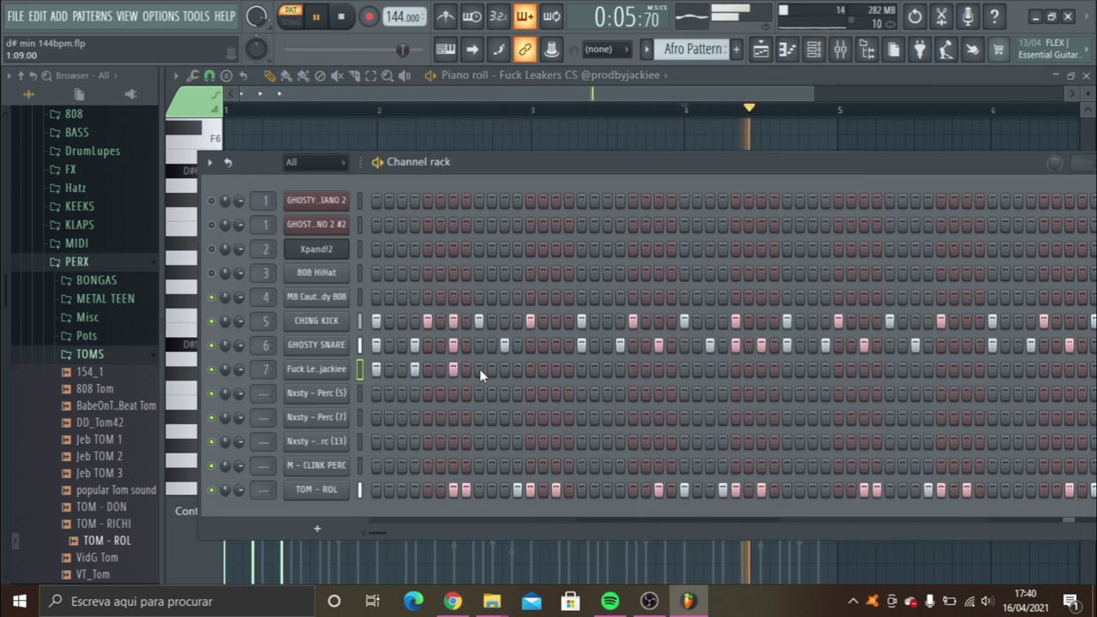
left_click(478, 369)
left_click(517, 369)
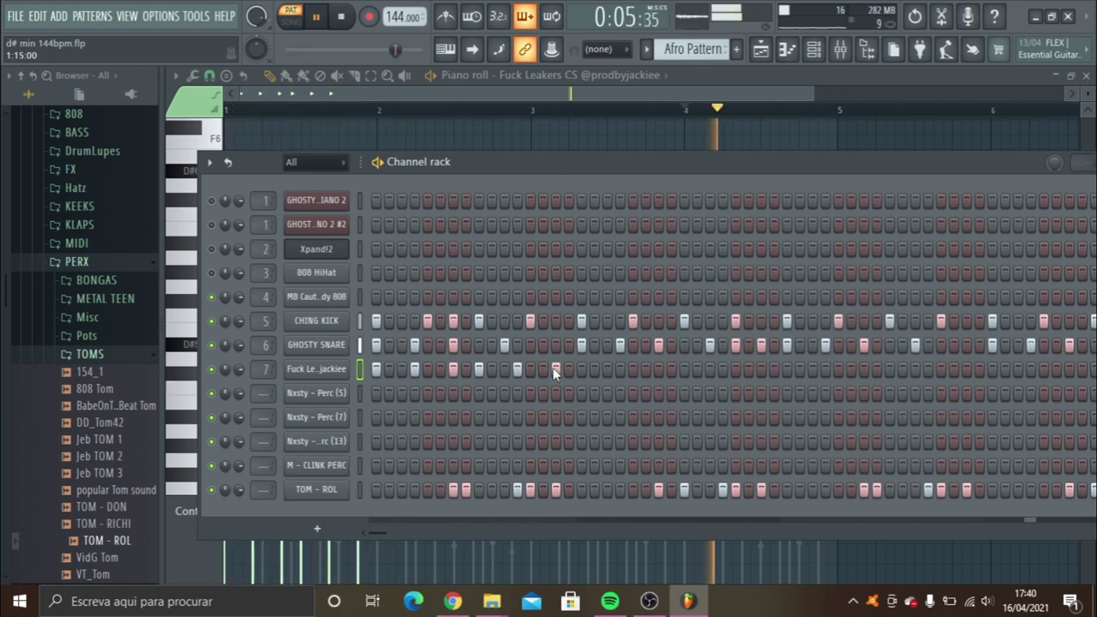
left_click(618, 370)
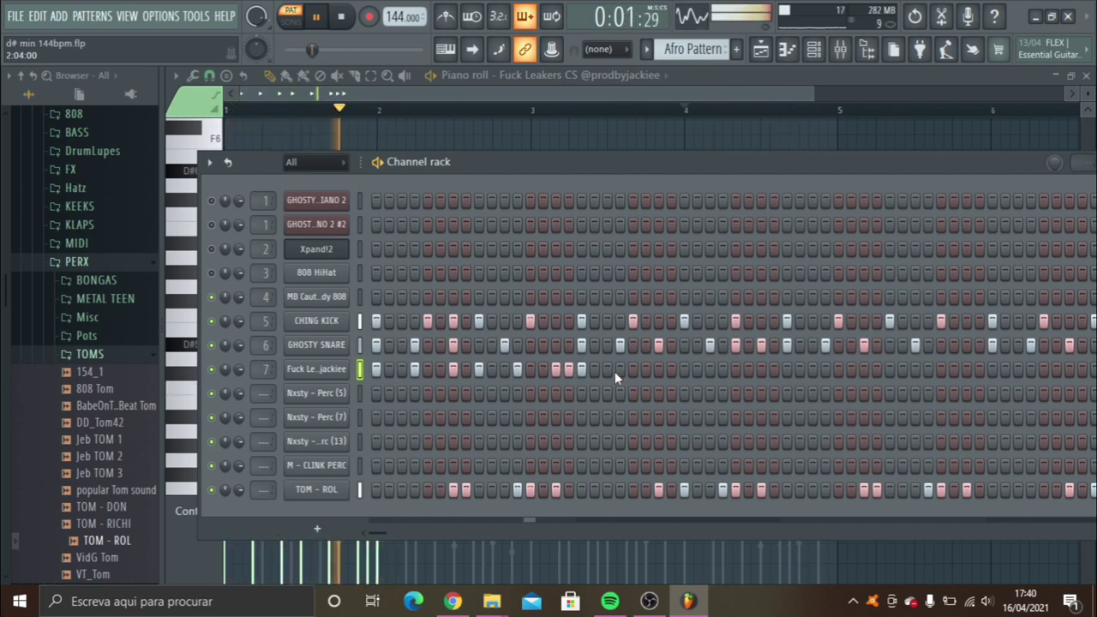
left_click(657, 369)
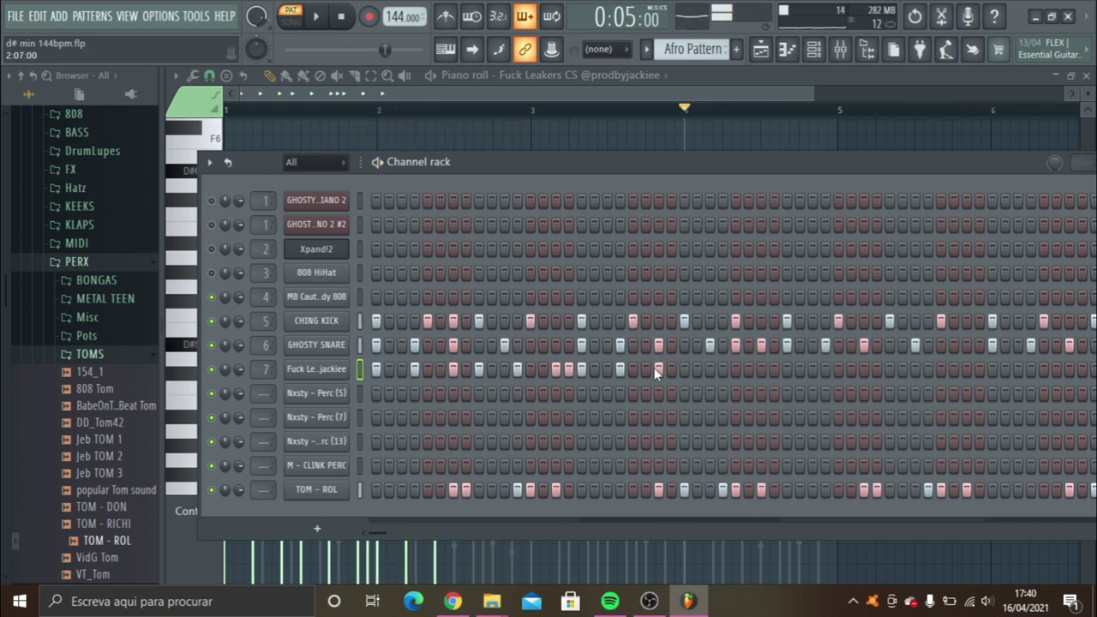
Continue the countersnare in bar 4 with C5 notes on steps 1, 4, 7, 9, 12 and 13.
key("F6")
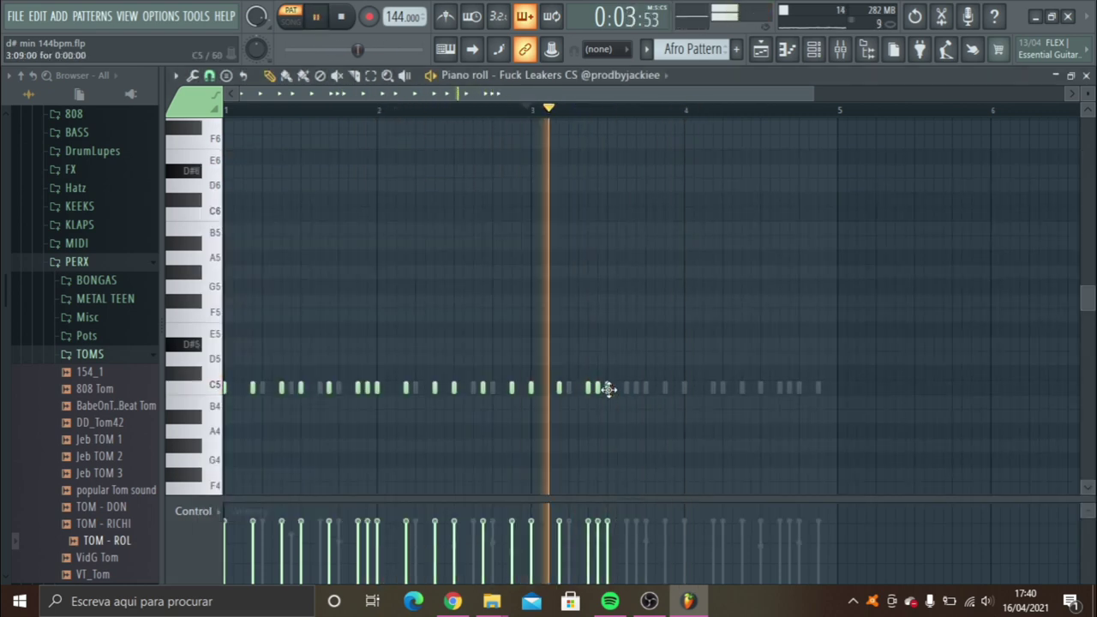
left_click(683, 388)
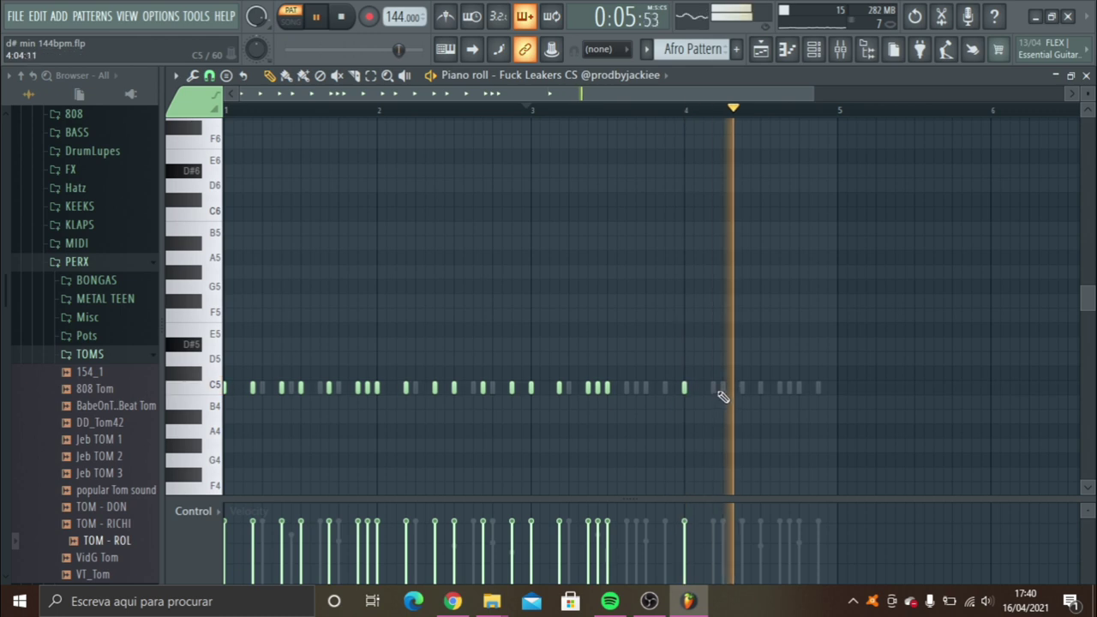
key("space")
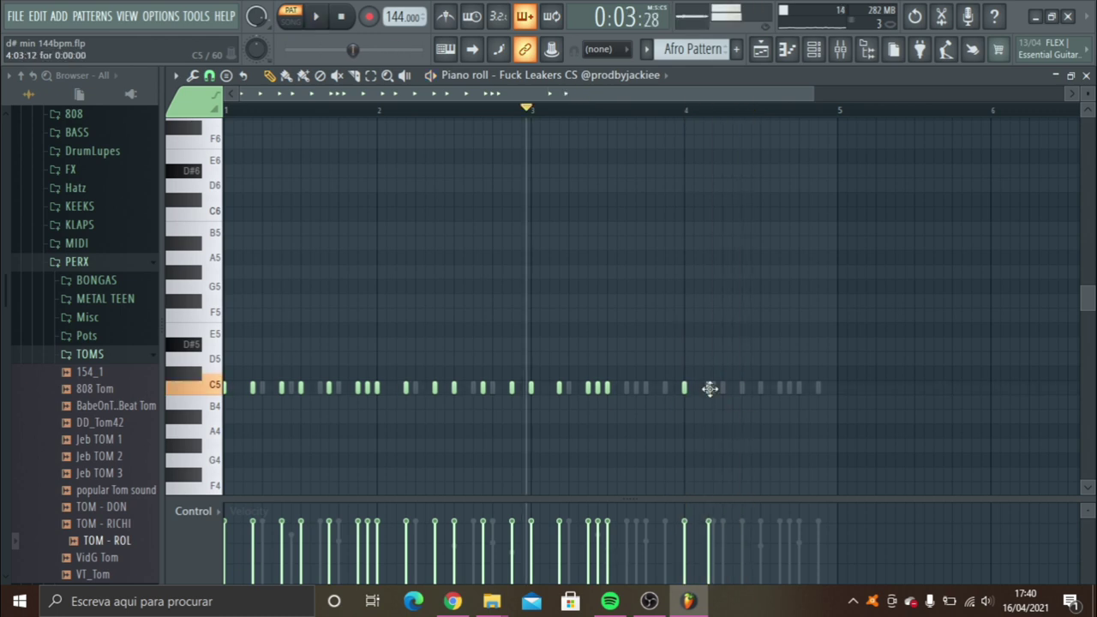
double_click(710, 389)
left_click(650, 189)
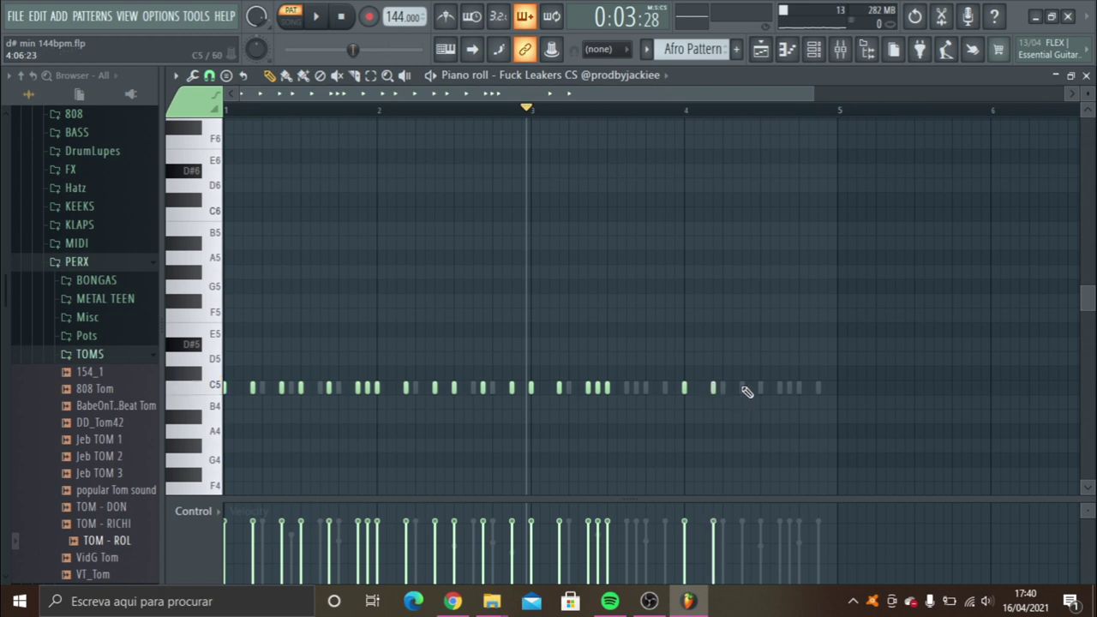
key("space")
left_click(763, 389)
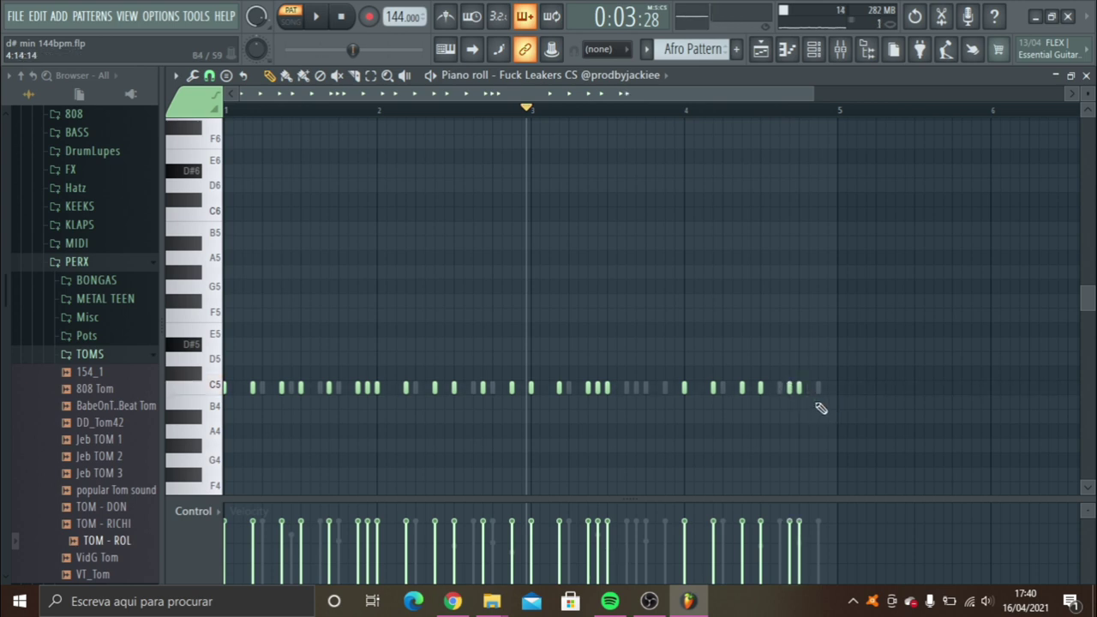
key("space")
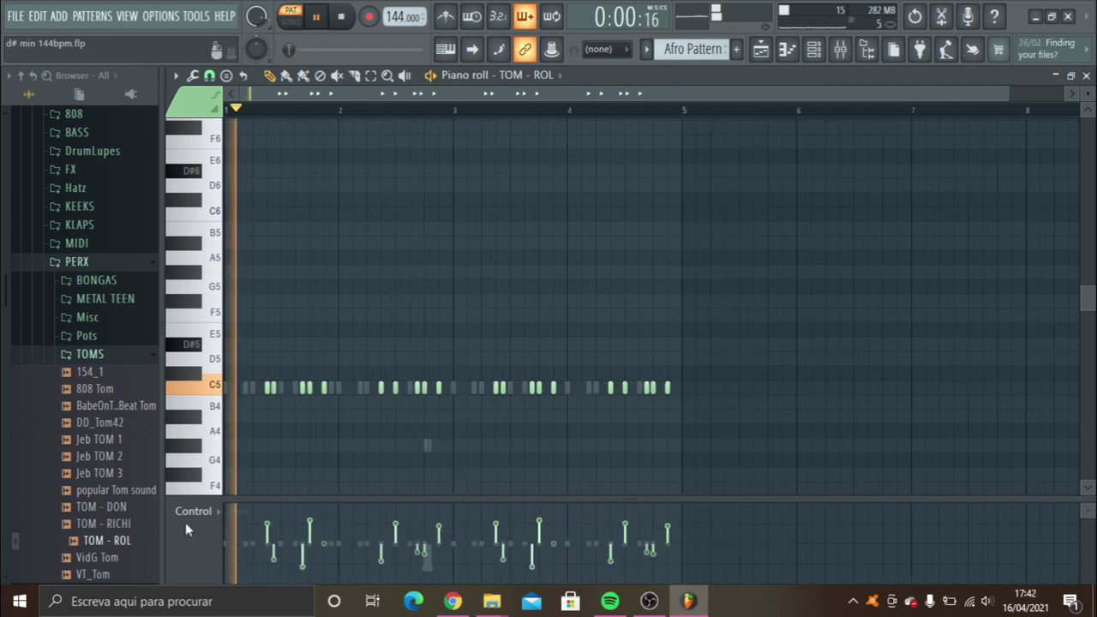
Display the note pan of TOM - ROL and repeat its four-bar line across bars 5 to 8.
left_click(190, 512)
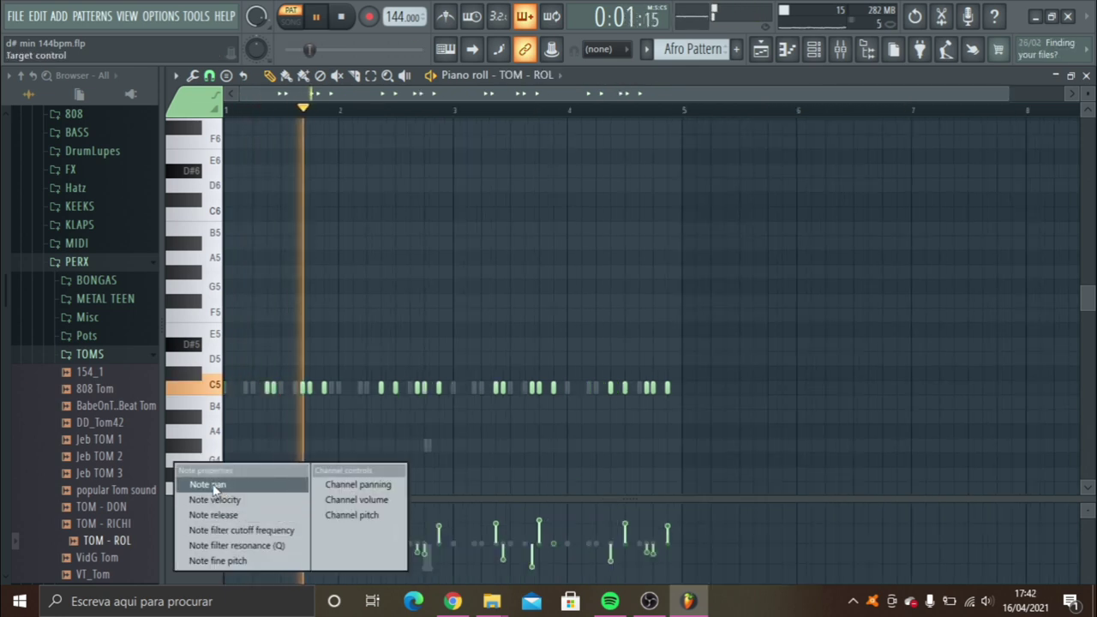
left_click(196, 485)
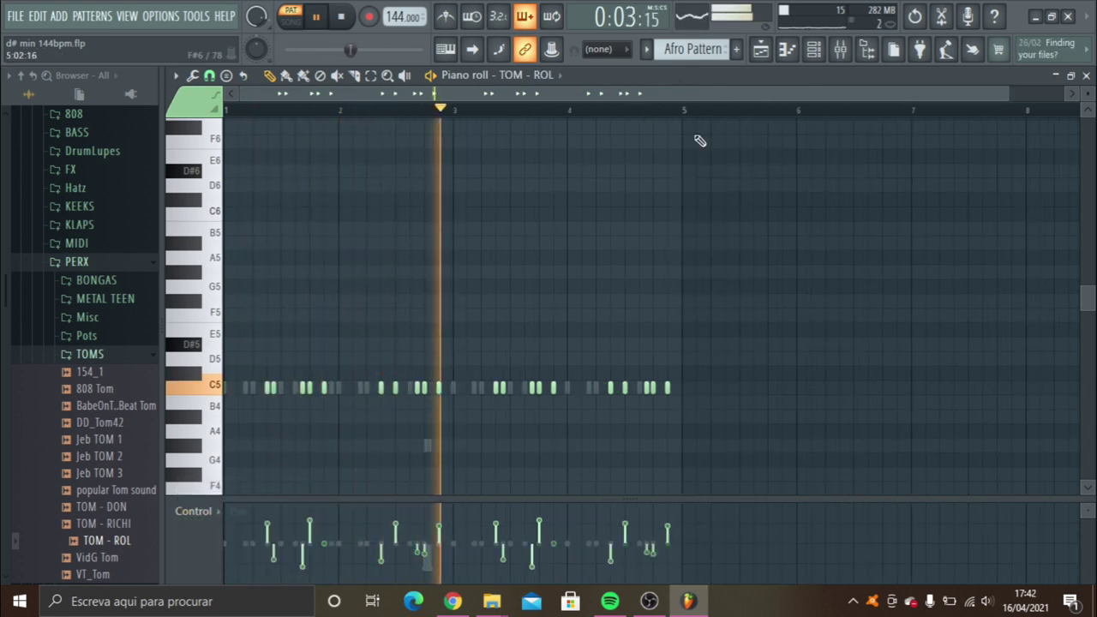
left_click_drag(686, 120, 177, 183)
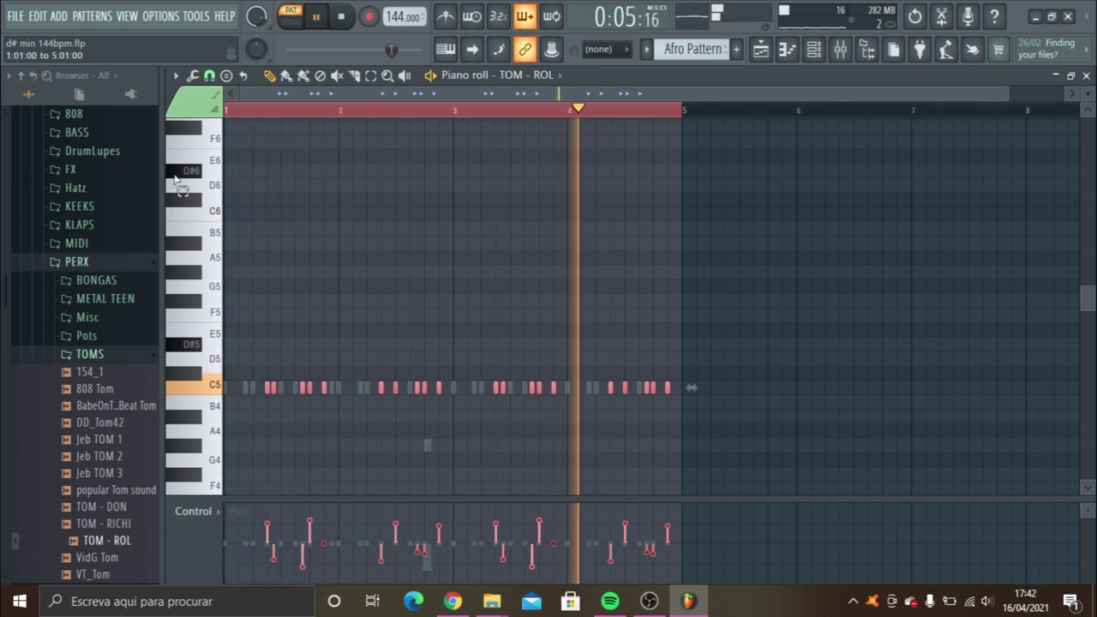
Duplicate the four-bar countersnare line of Afro Pattern into bars 5 to 8 and play it back.
left_click(559, 75)
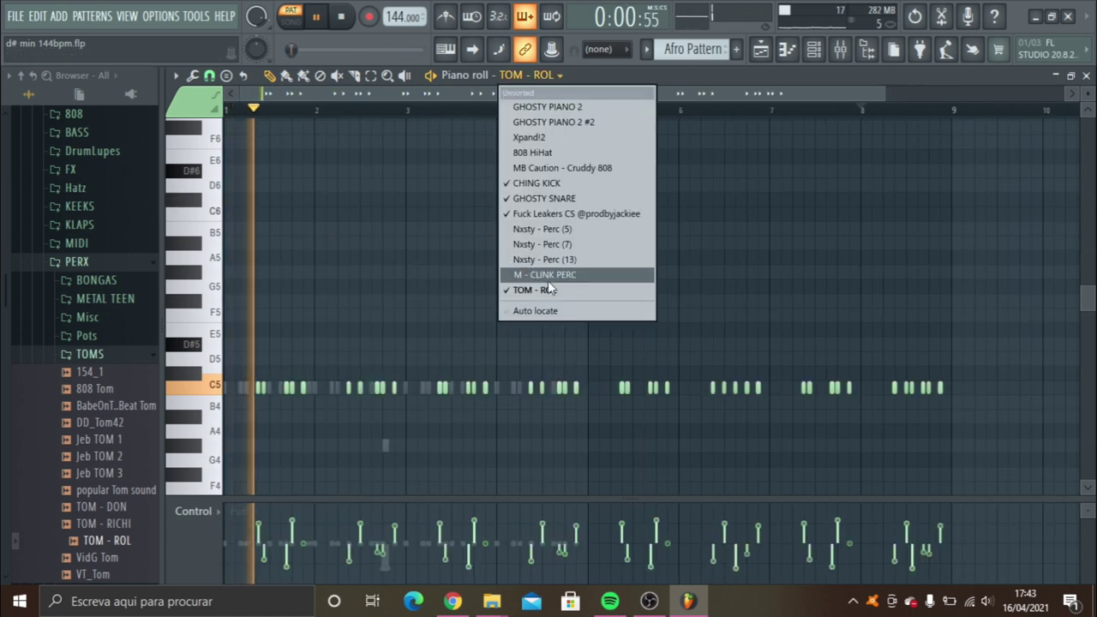
left_click(560, 215)
key("ctrl+b")
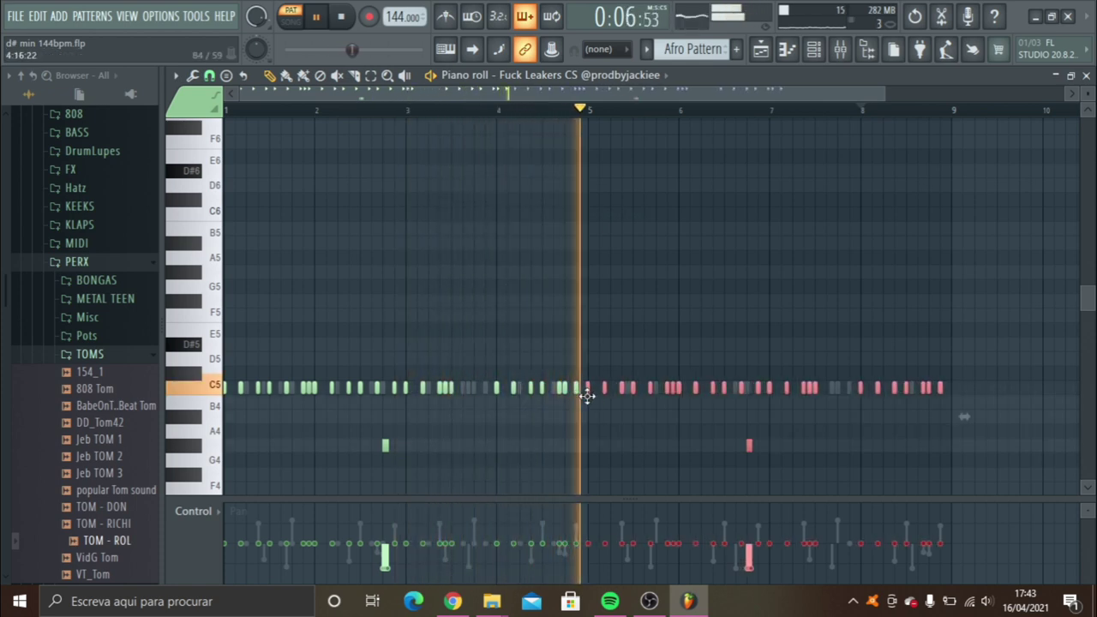
left_click_drag(583, 394, 595, 396)
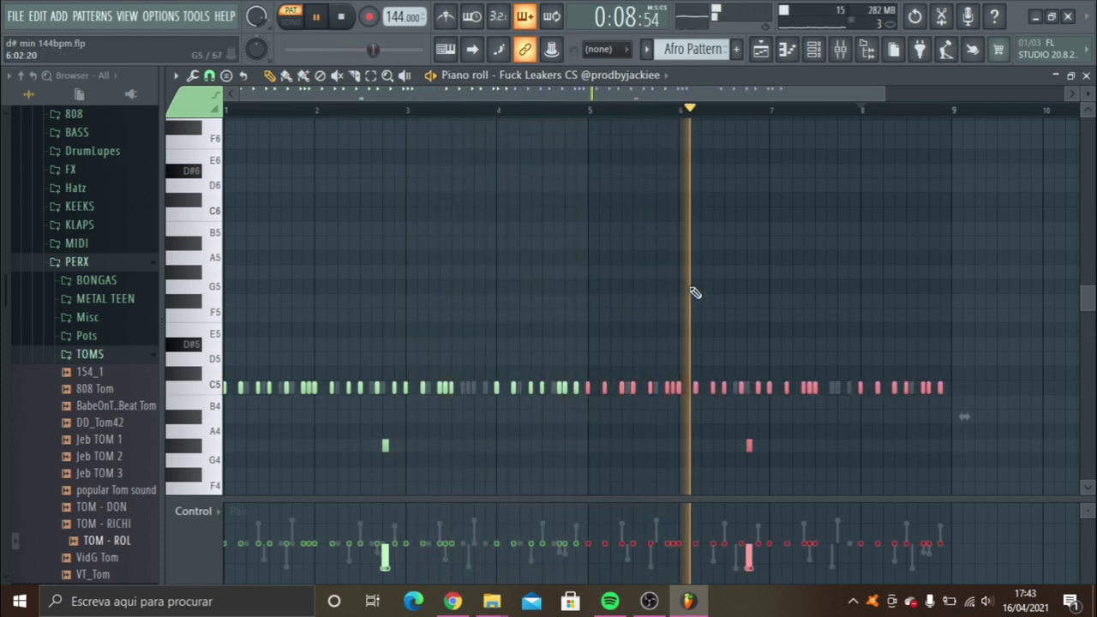
left_click(582, 91)
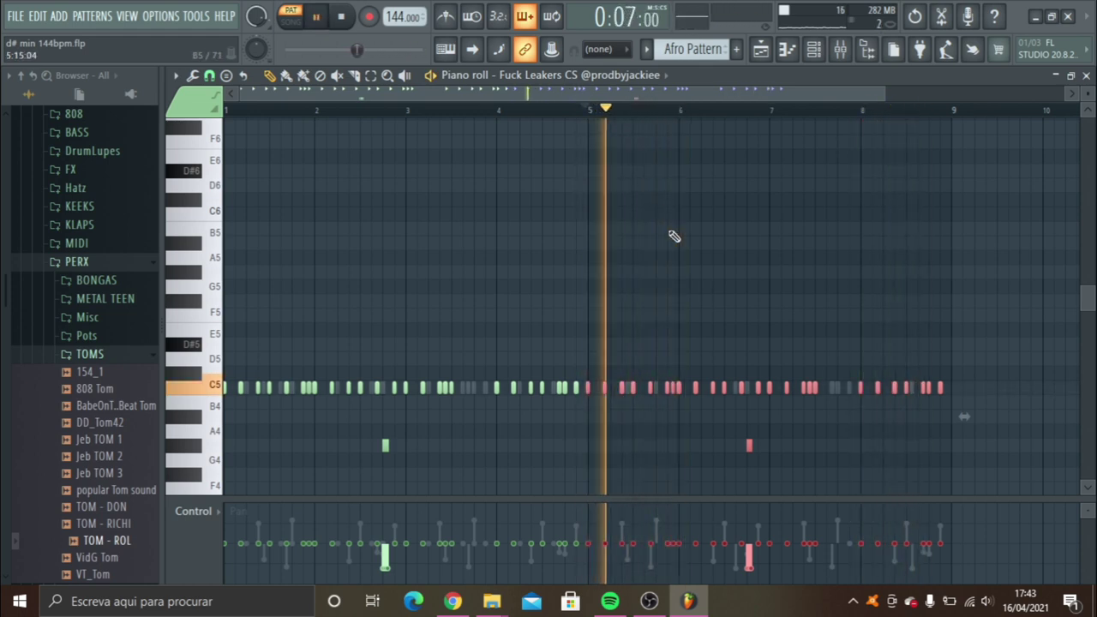
Add a short G5 countersnare note in the last quarter of bar 5 of Afro Pattern.
left_click(655, 288)
left_click(660, 286)
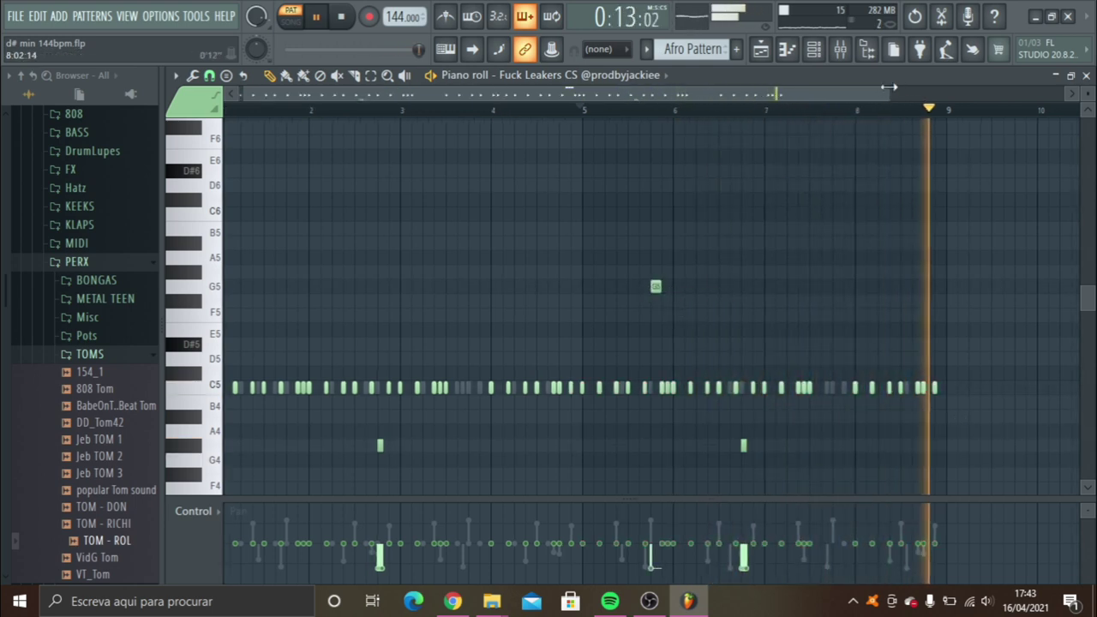
left_click_drag(890, 93, 437, 103)
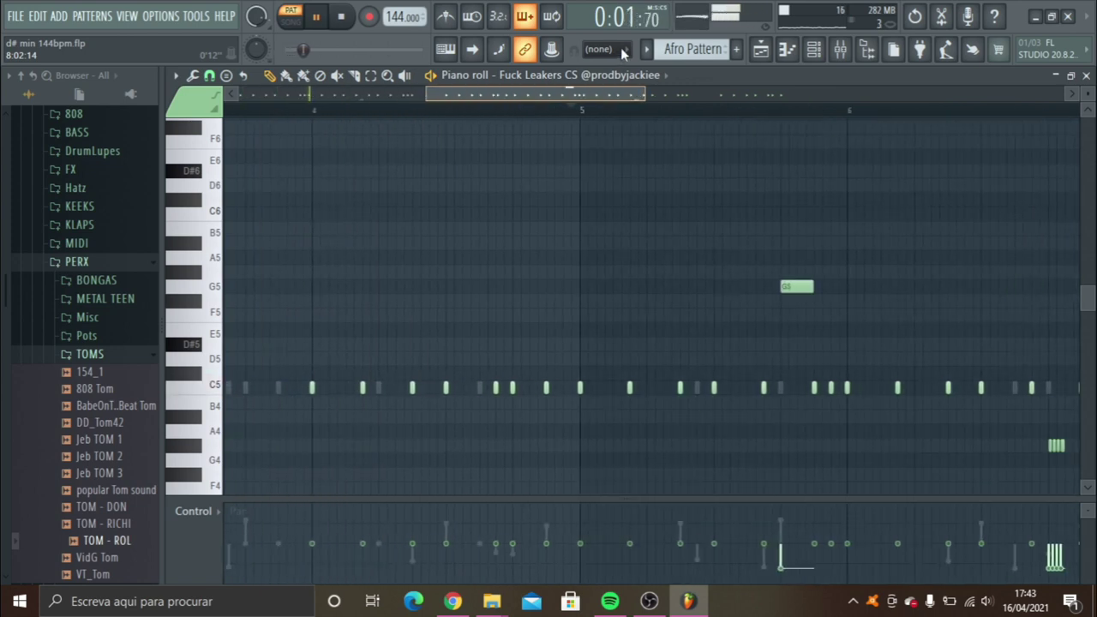
left_click(432, 110)
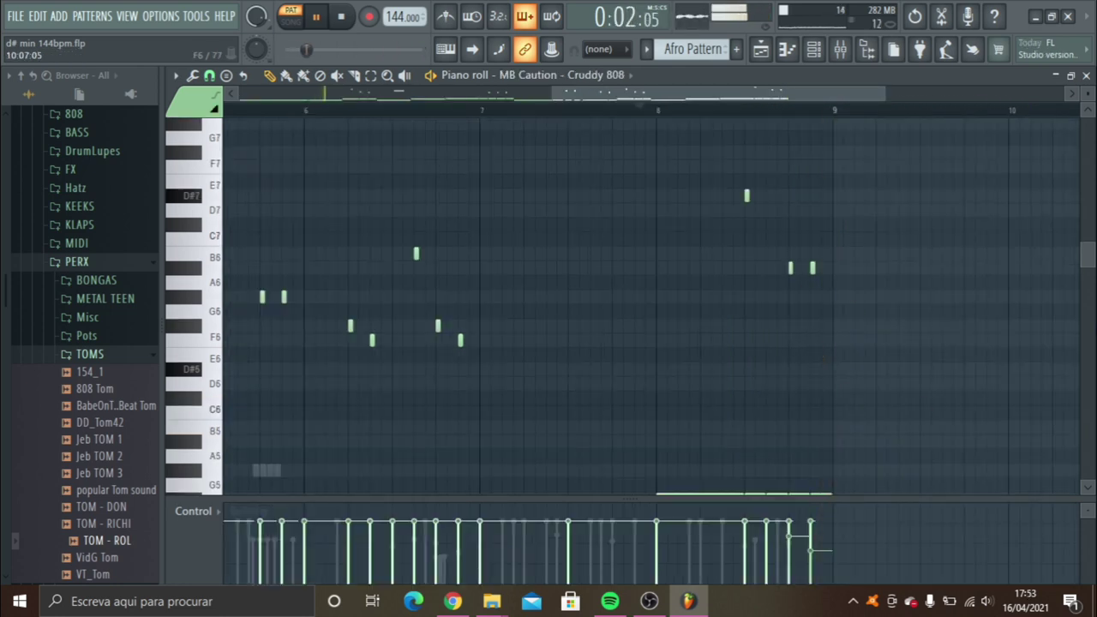
Review the MB Caution - Cruddy 808 notes across all eight bars of Afro Pattern during playback.
scroll(569, 152, "down", 2)
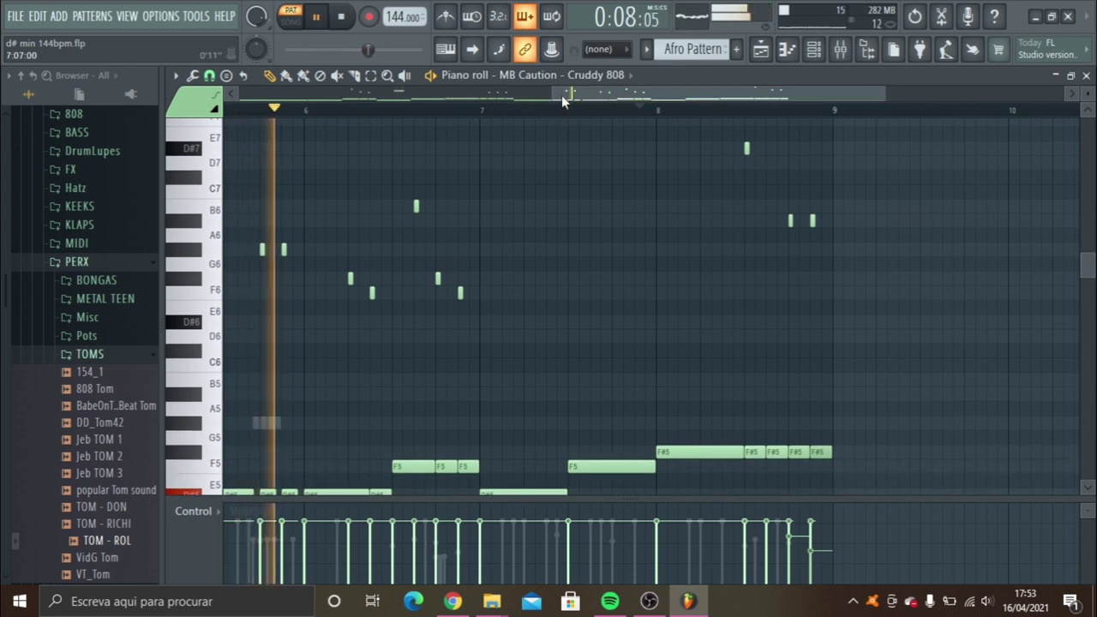
left_click_drag(551, 96, 228, 96)
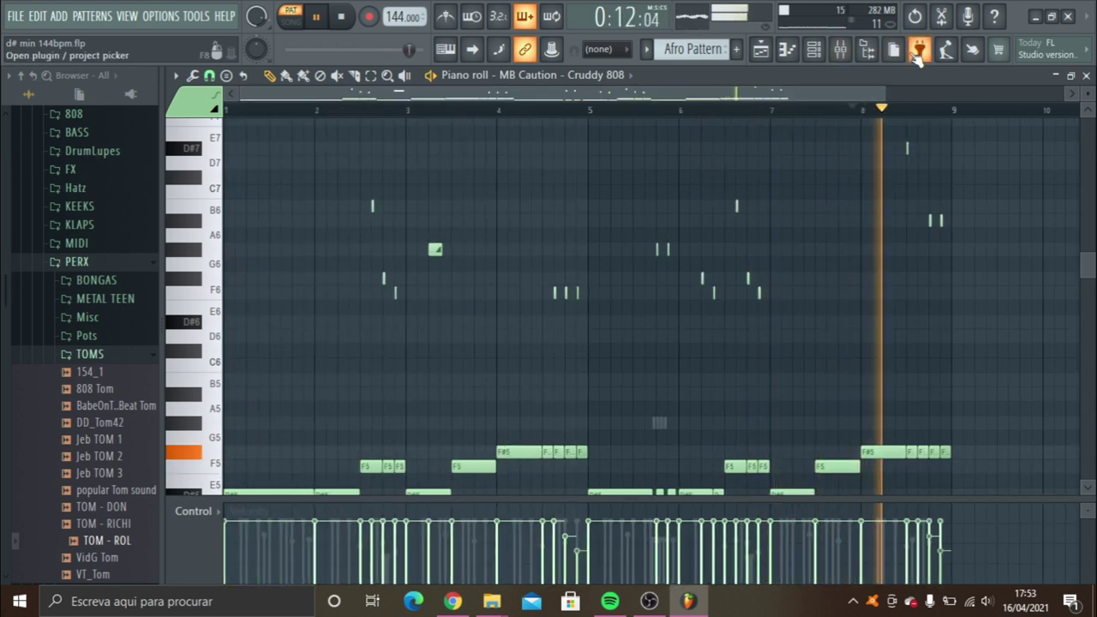
key("space")
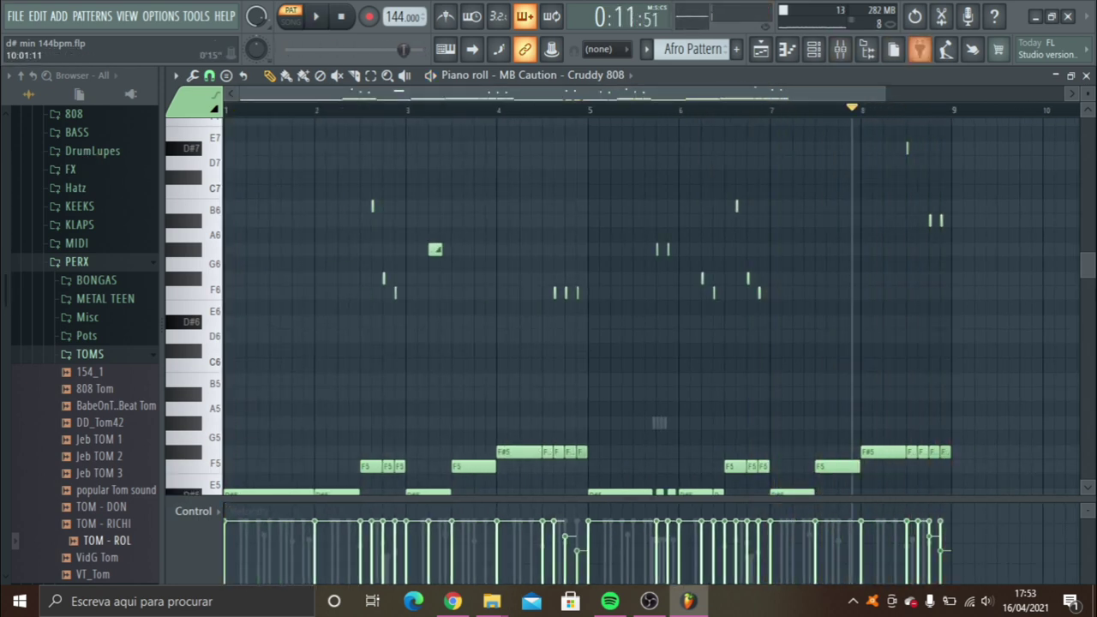
key("space")
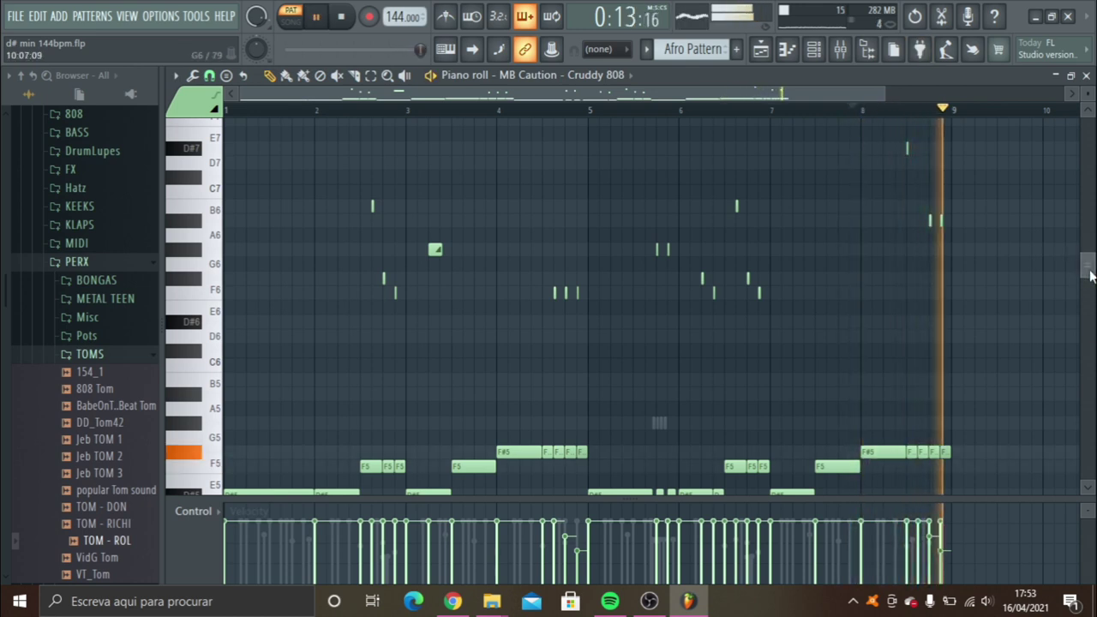
left_click_drag(1085, 273, 1089, 280)
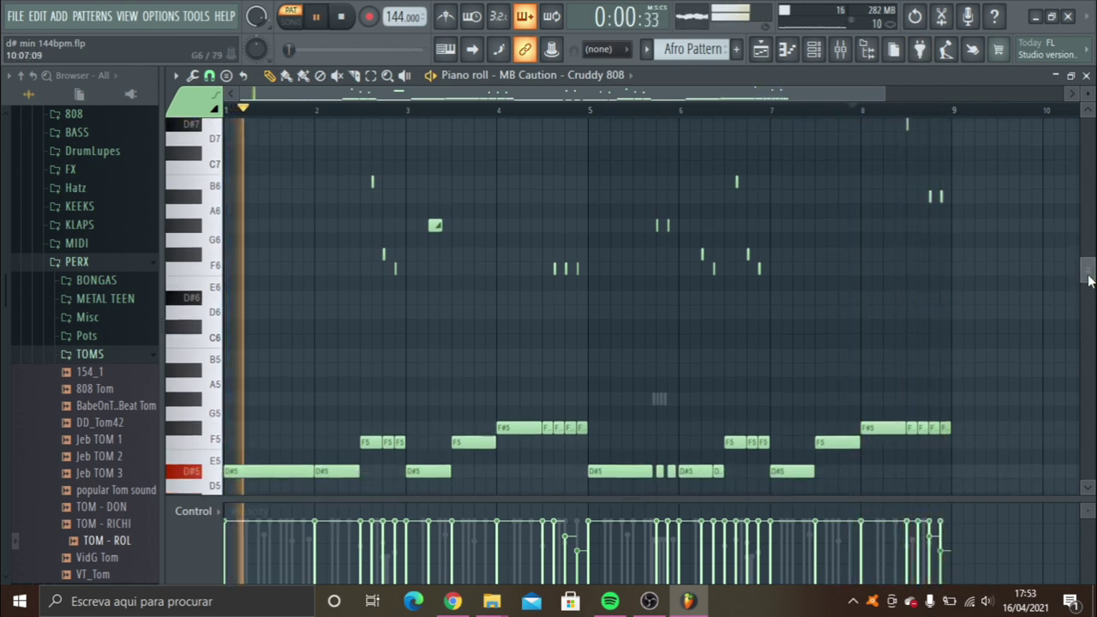
Route the Nxsty - Perc (5) channel to mixer track 8 in the channel rack.
left_click(813, 49)
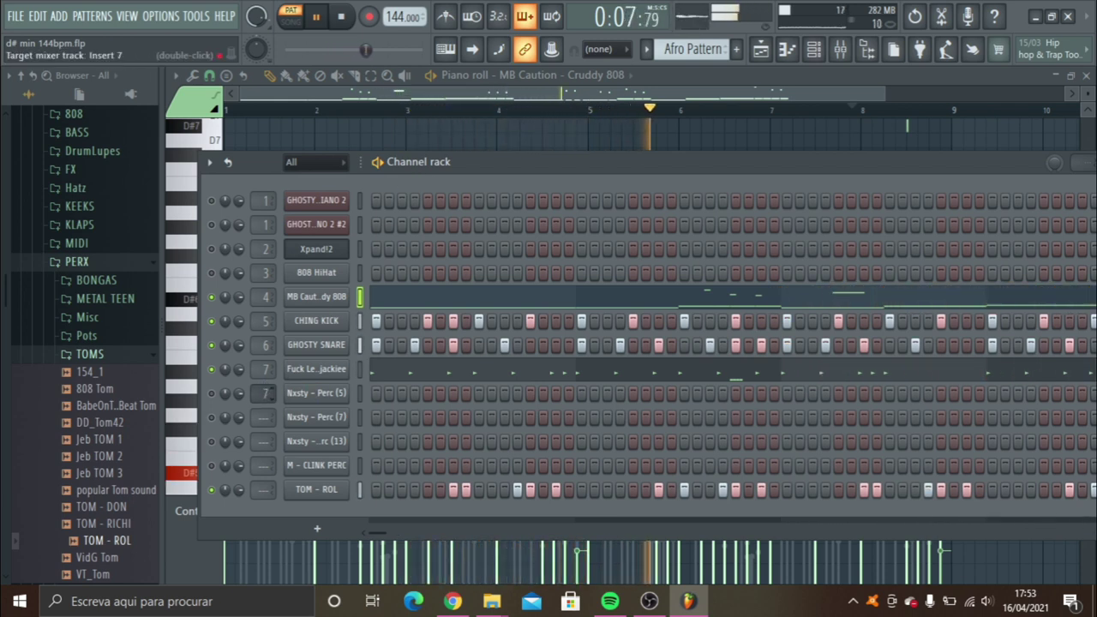
scroll(264, 393, "up", 4)
scroll(264, 391, "up", 1)
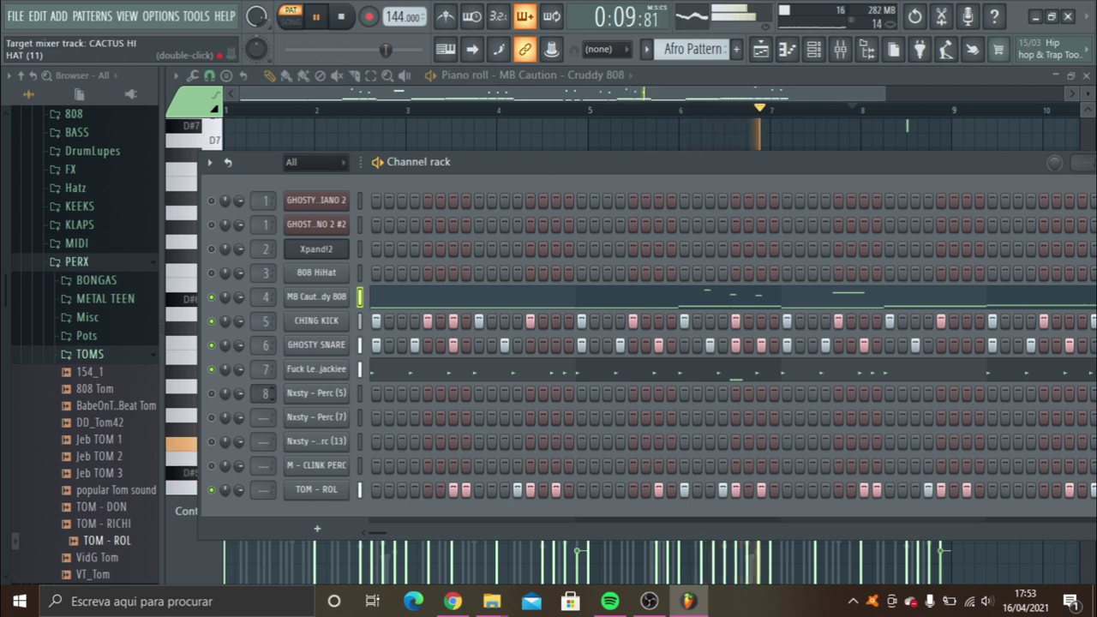
scroll(264, 391, "down", 3)
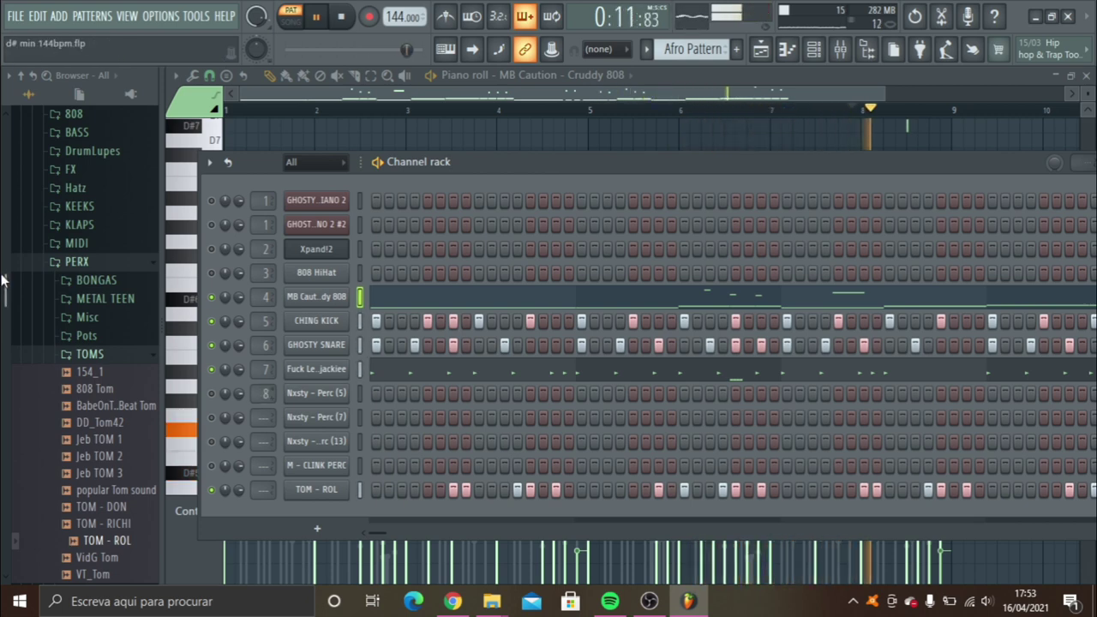
Collapse the KITSCARALHO sample folder and close the piano roll to return to the playlist.
scroll(103, 162, "up", 5)
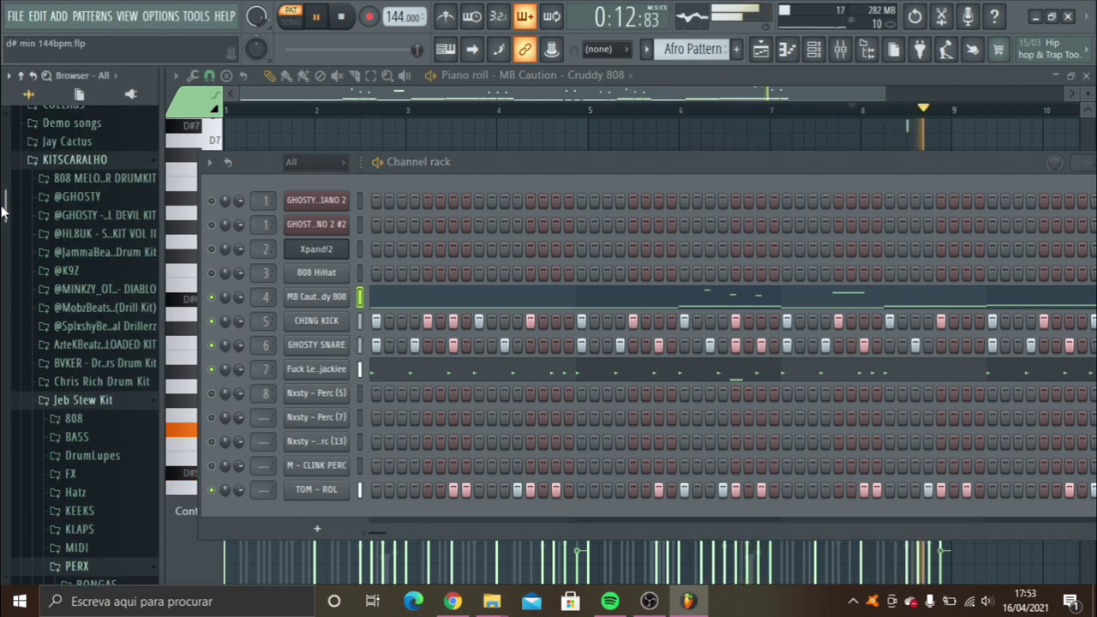
left_click(104, 160)
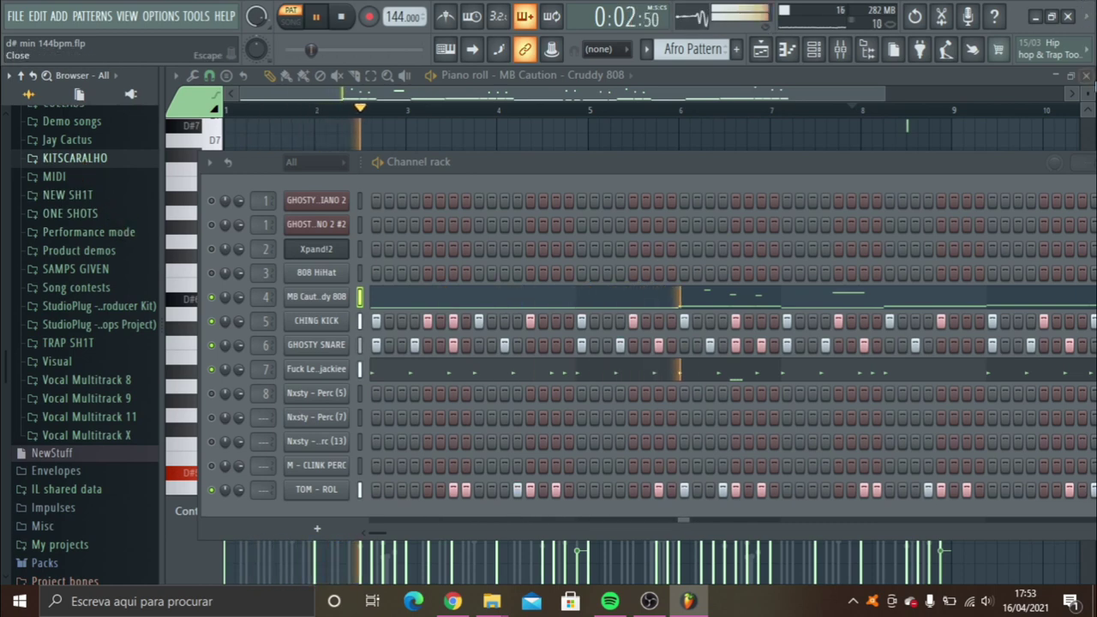
left_click(1088, 76)
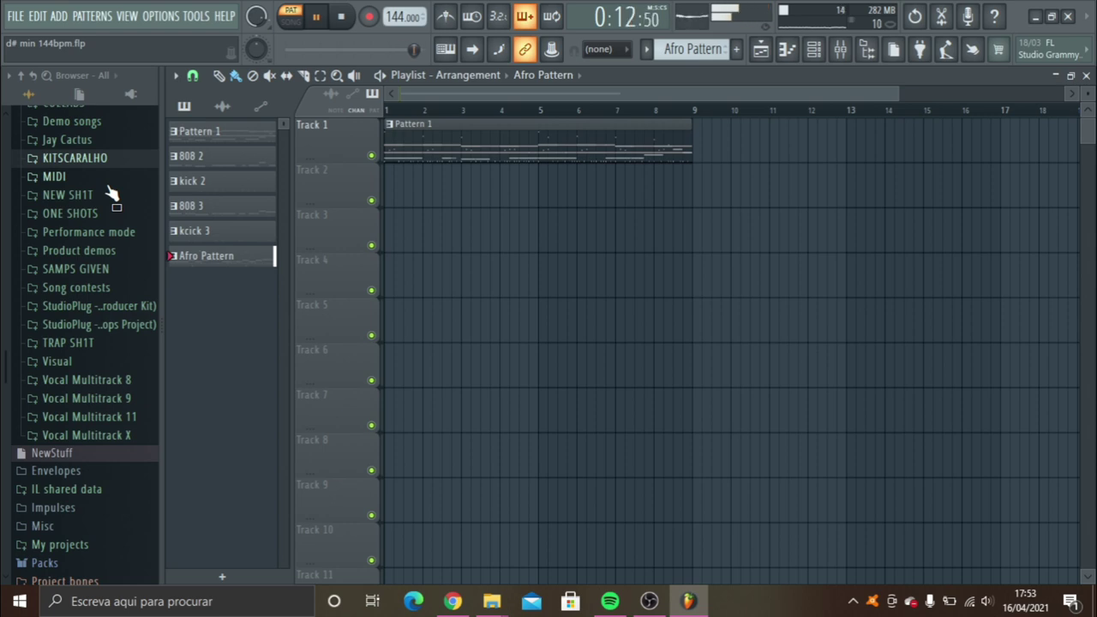
Search the NEW SH1T samples for "hyped" and place PABLO - HYPED RISER on playlist Track 5 in bar 3.
left_click(112, 195)
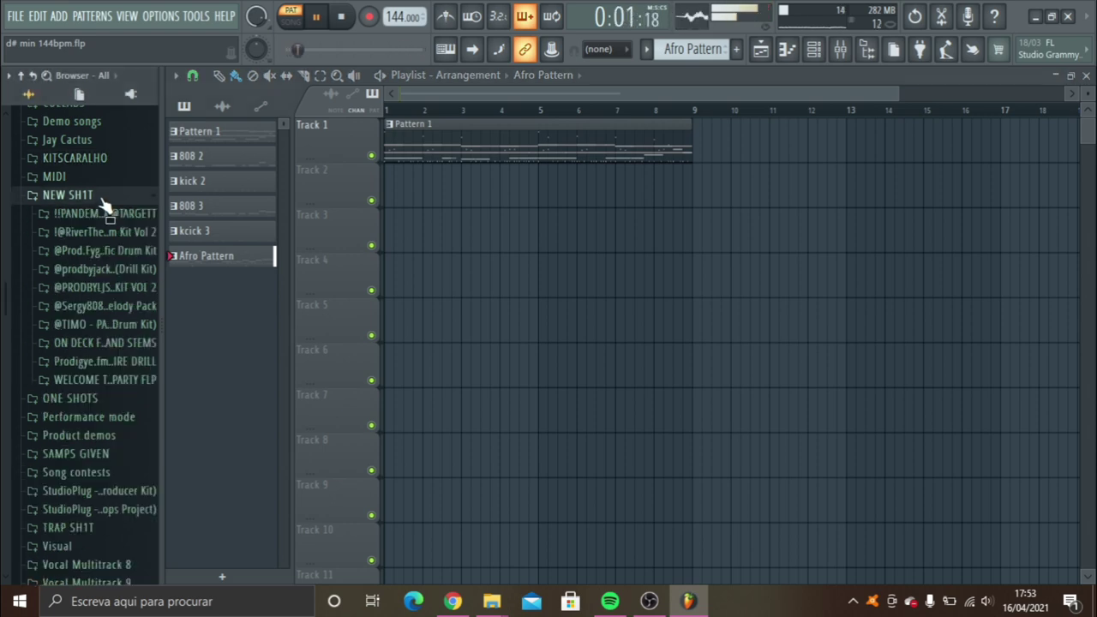
right_click(111, 195)
left_click(176, 226)
type("h")
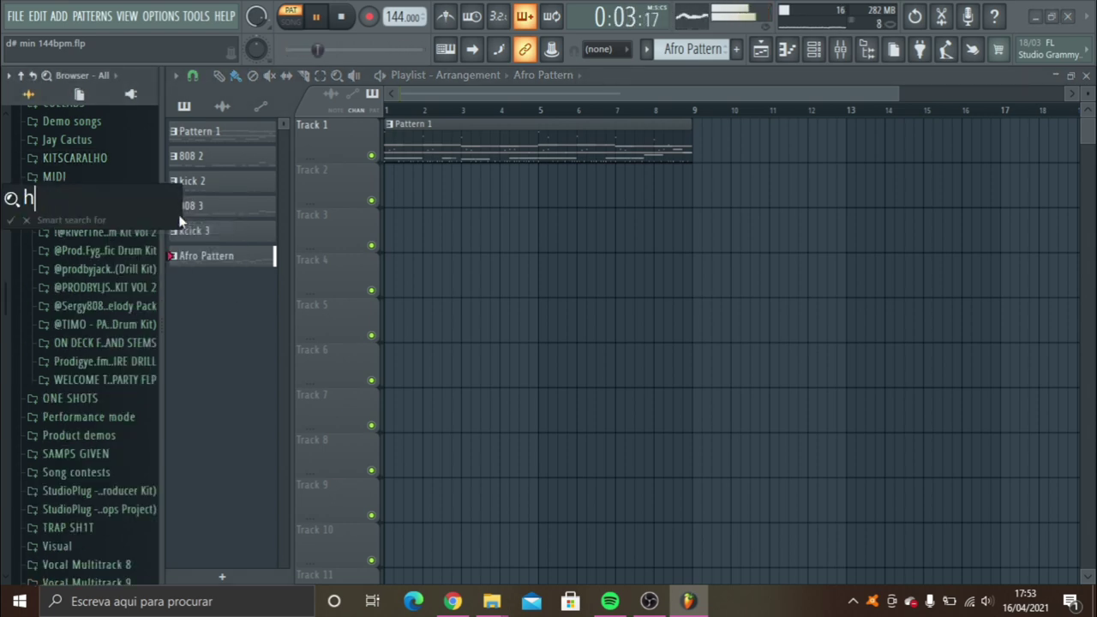
type("yped")
key("Return")
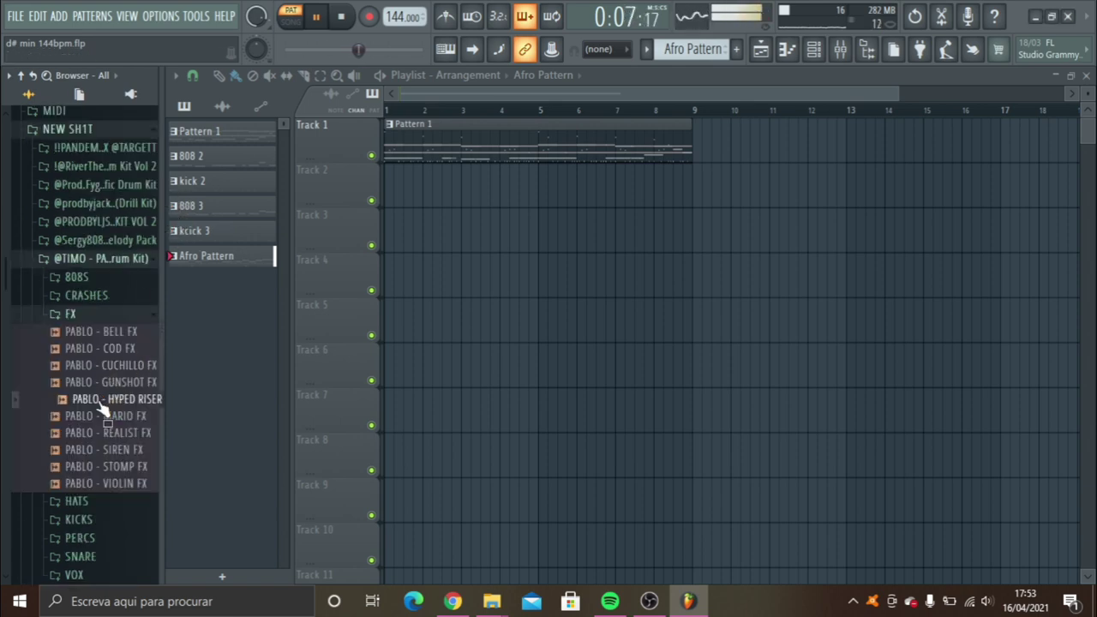
left_click_drag(99, 399, 482, 319)
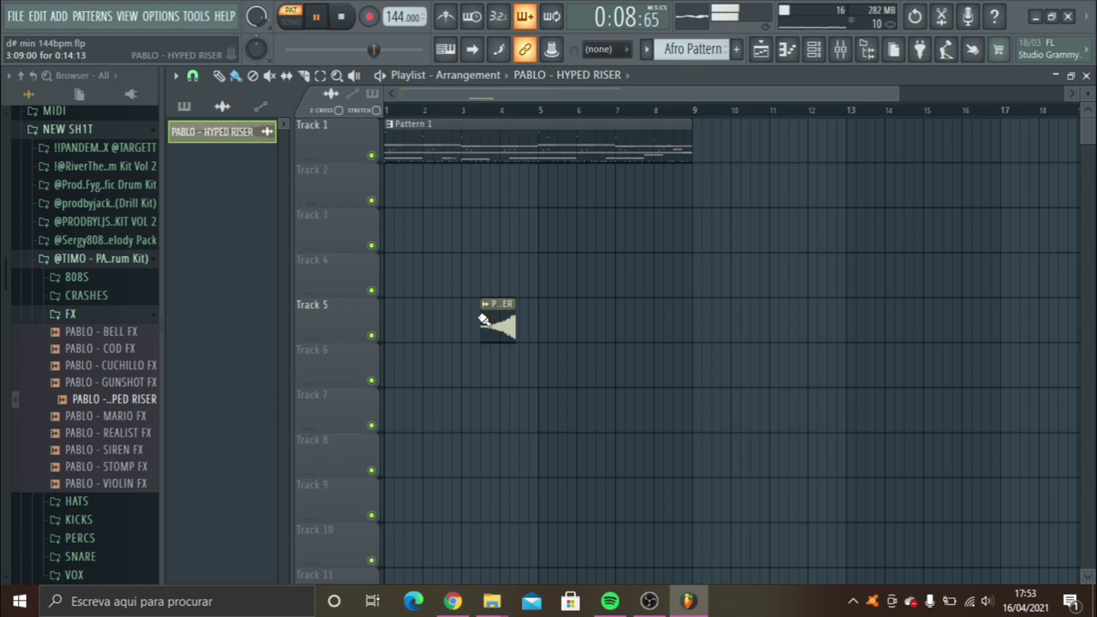
Collapse the NEW SH1T folder and place new karma - Part_1 from KITSCARALHO on playlist Track 3 at bar 3.
left_click(101, 240)
left_click(96, 225)
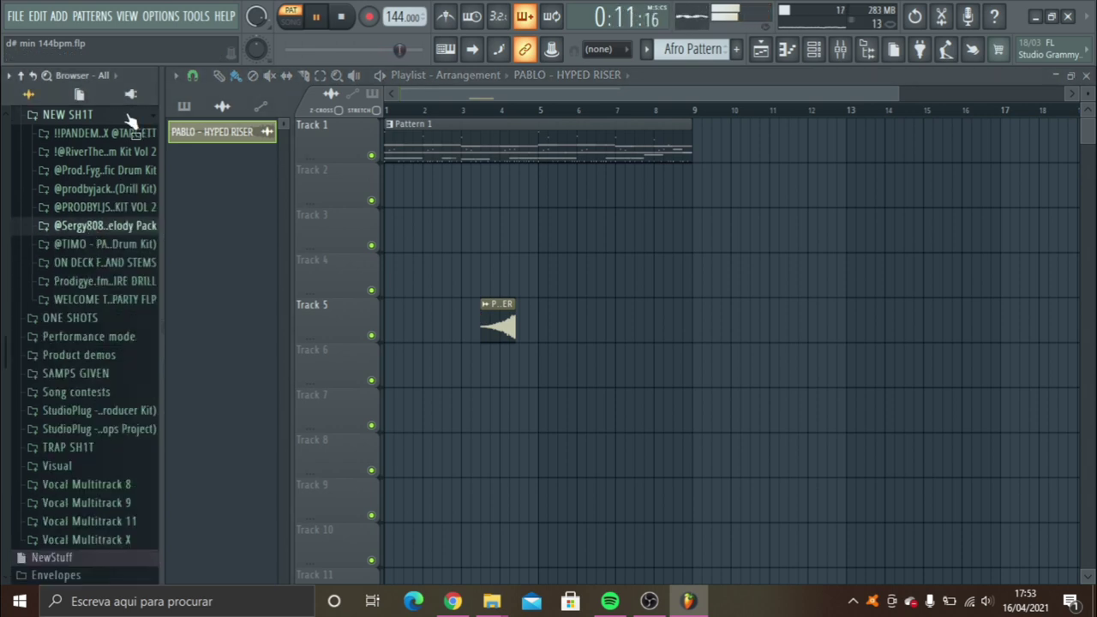
left_click(111, 114)
scroll(2, 249, "up", 5)
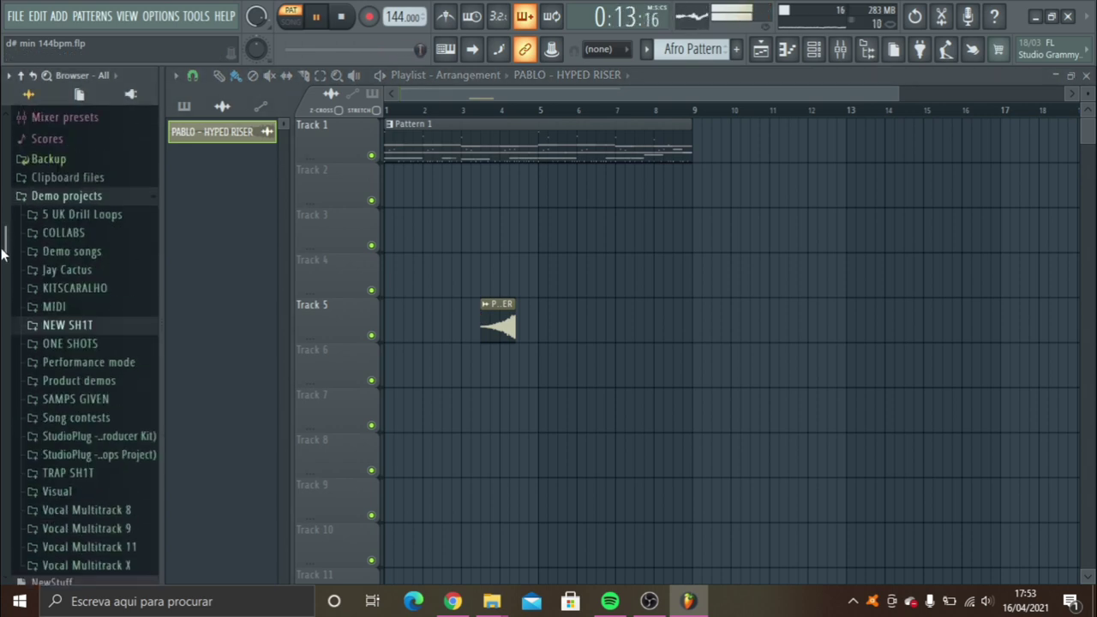
scroll(2, 249, "down", 2)
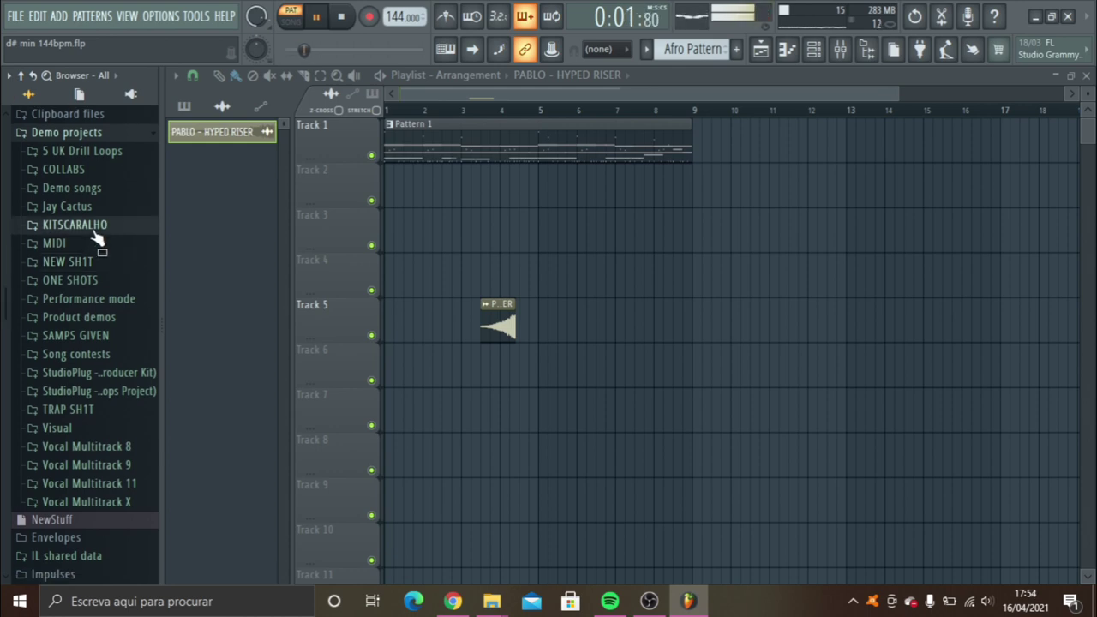
left_click(96, 230)
left_click_drag(5, 309, 12, 485)
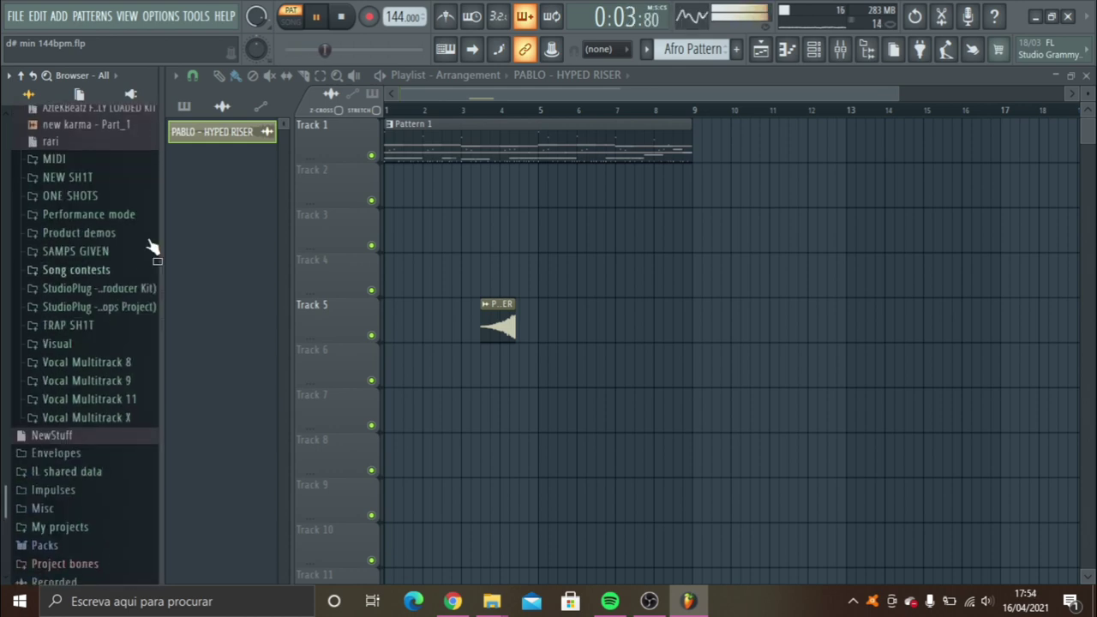
left_click_drag(85, 125, 466, 221)
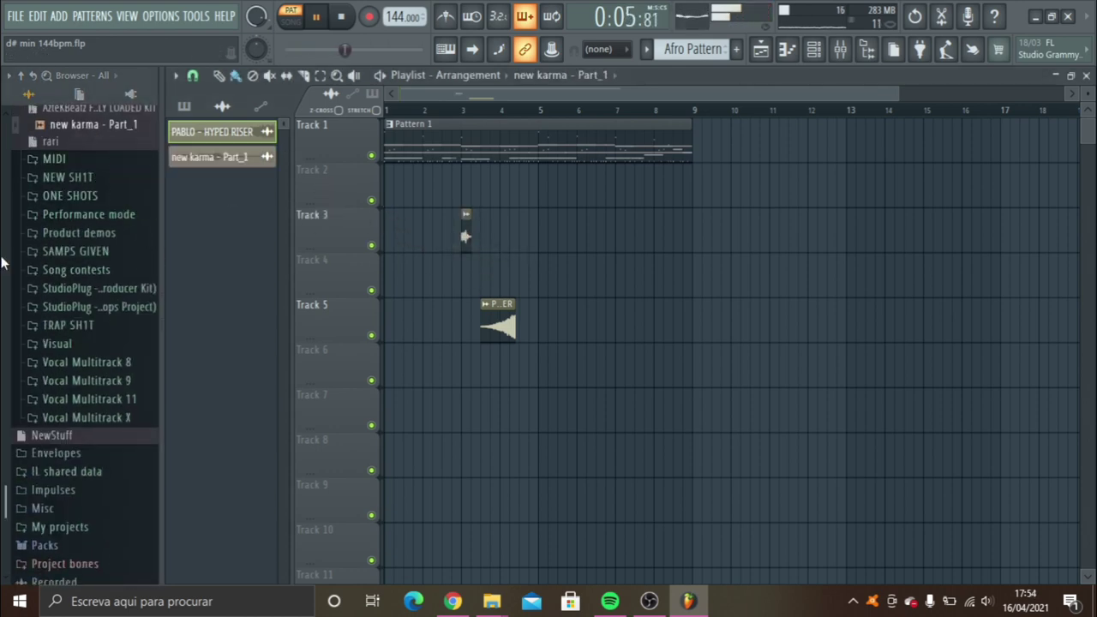
Collapse the Jeb Stew Kit within KITSCARALHO and expand the KizzaBeat Vol. 1 kit.
scroll(2, 264, "up", 10)
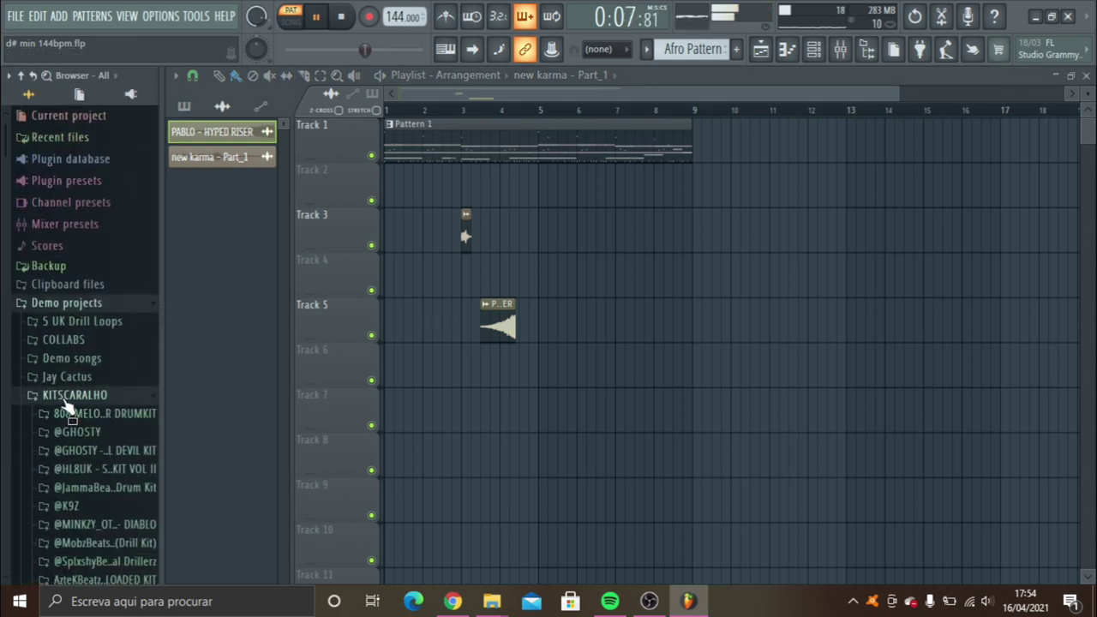
left_click(65, 398)
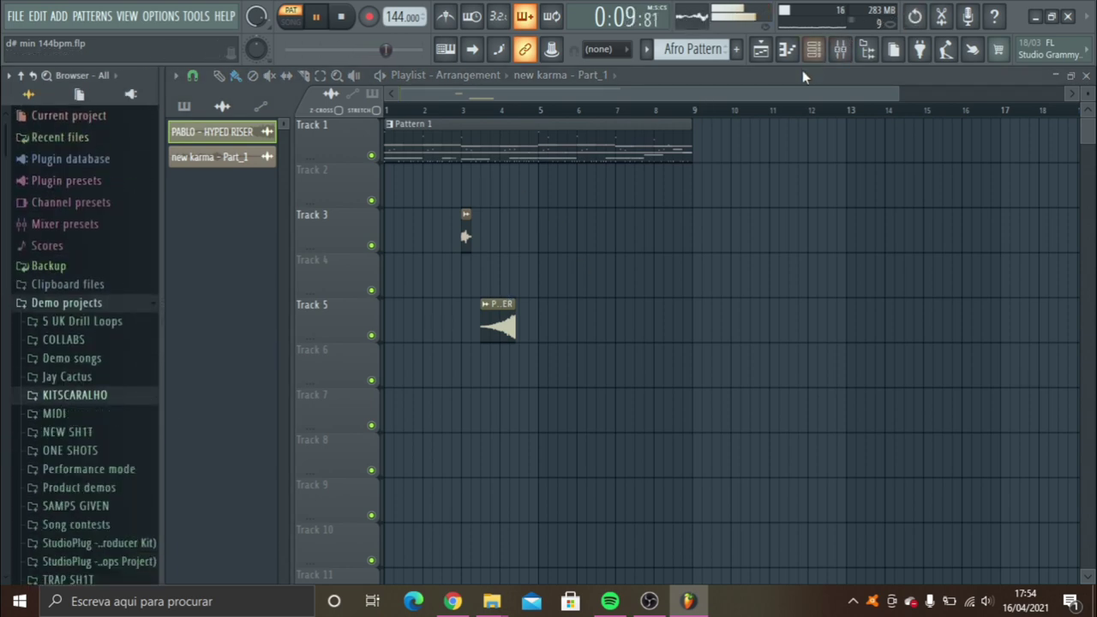
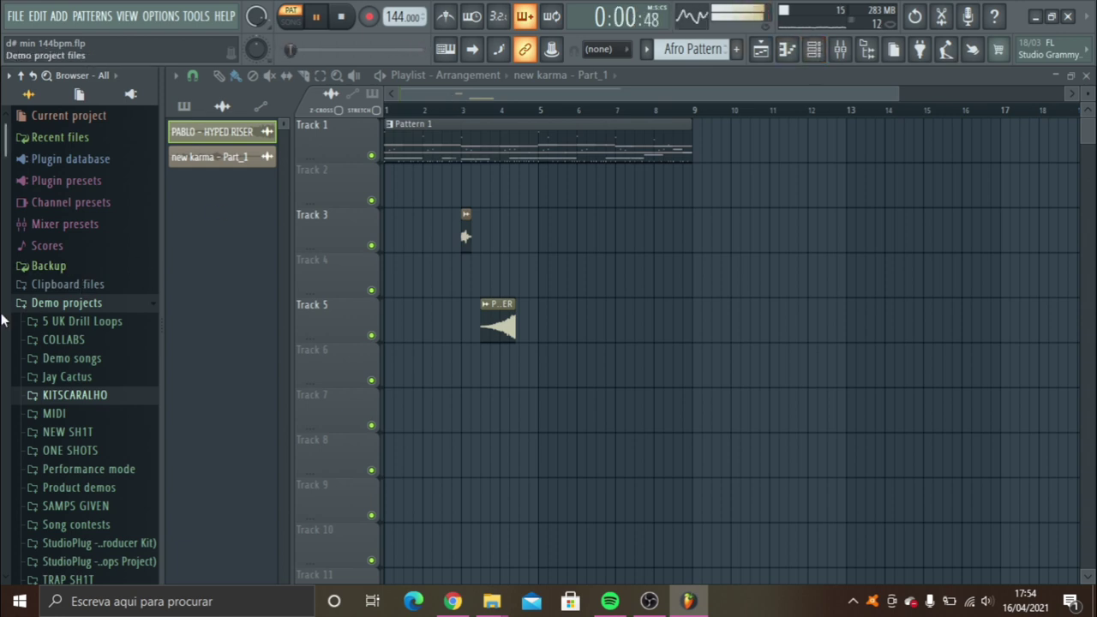
scroll(3, 315, "down", 5)
left_click(91, 224)
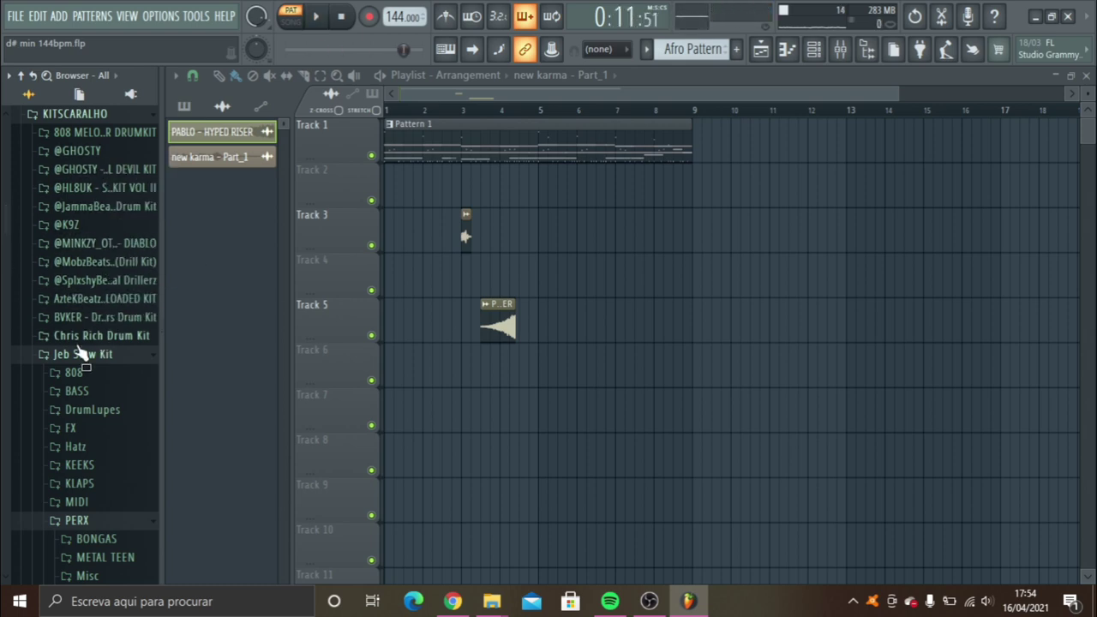
left_click(80, 354)
left_click(128, 391)
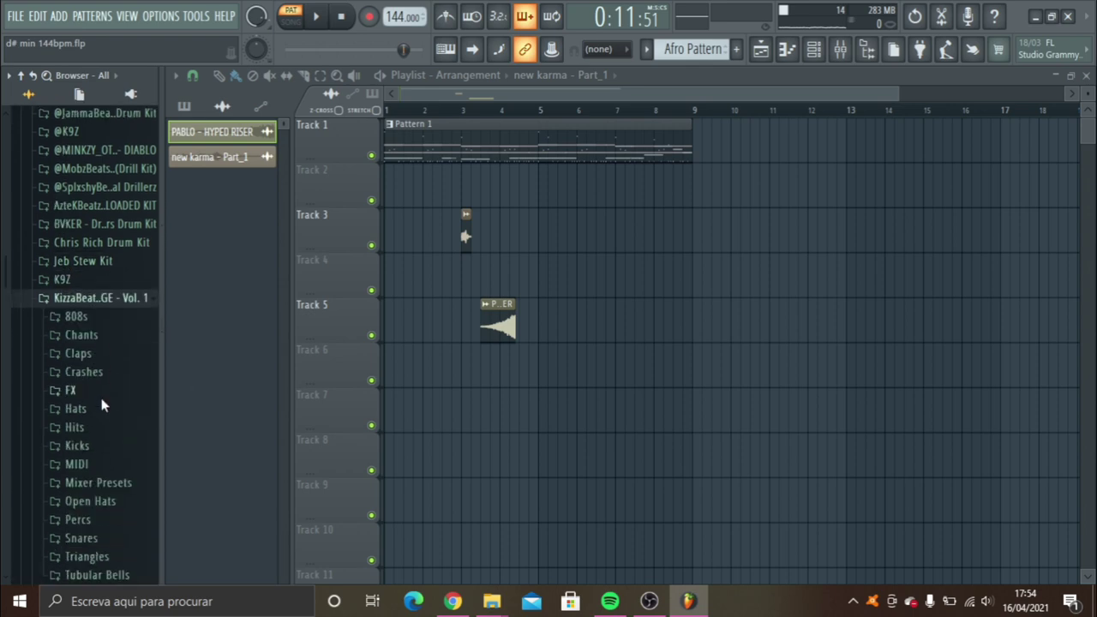
Preview Classic Crash from the kit's Crashes folder and place it on playlist Track 3.
left_click_drag(2, 278, 1, 322)
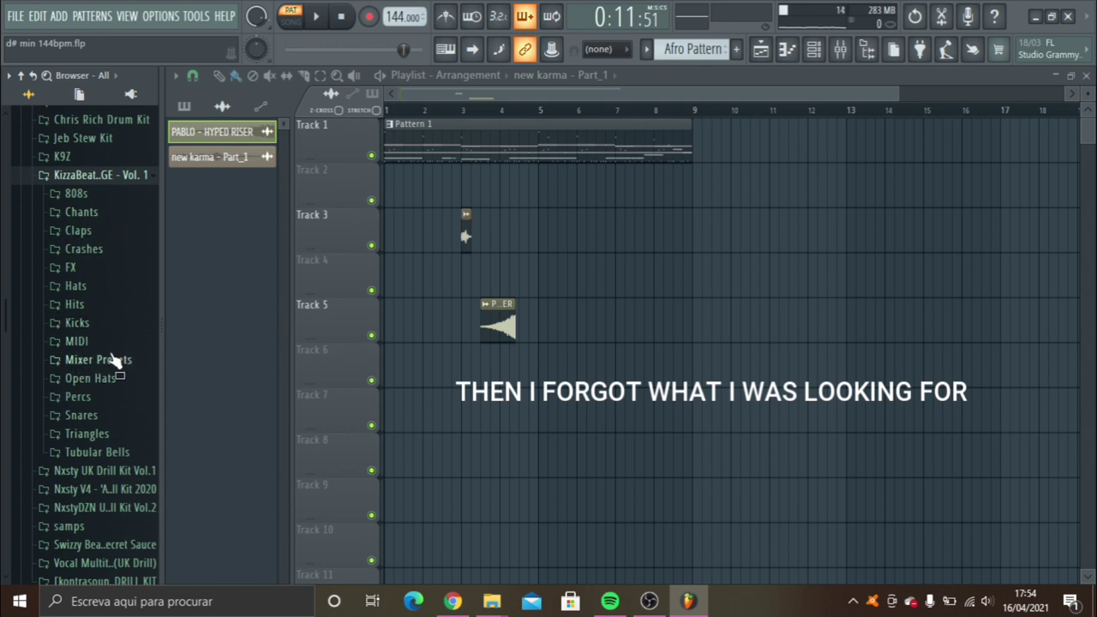
left_click(84, 248)
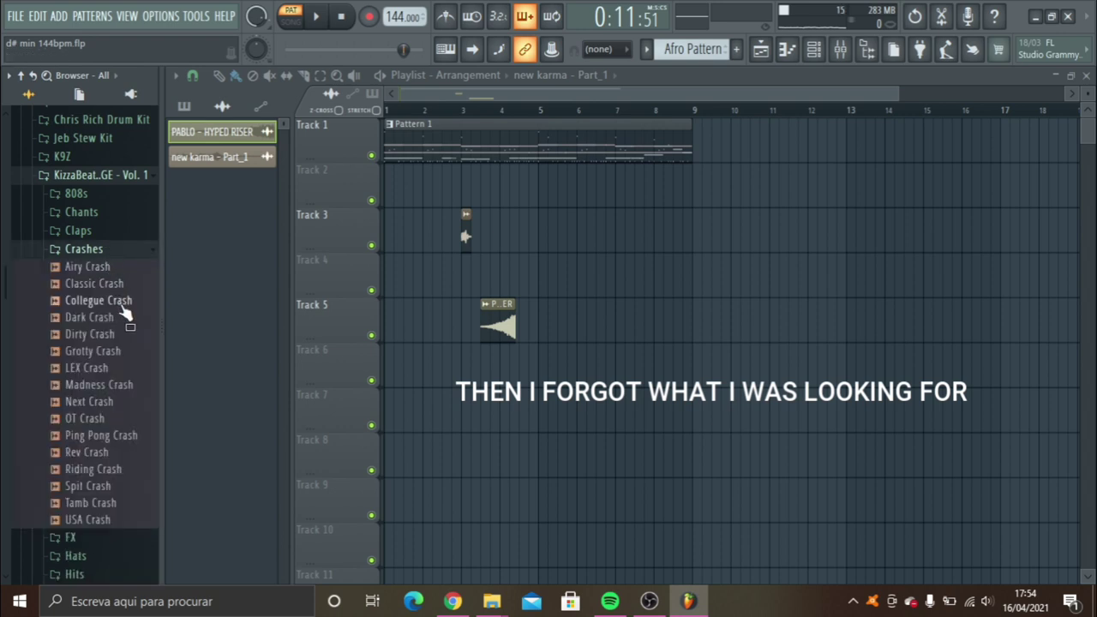
left_click(101, 284)
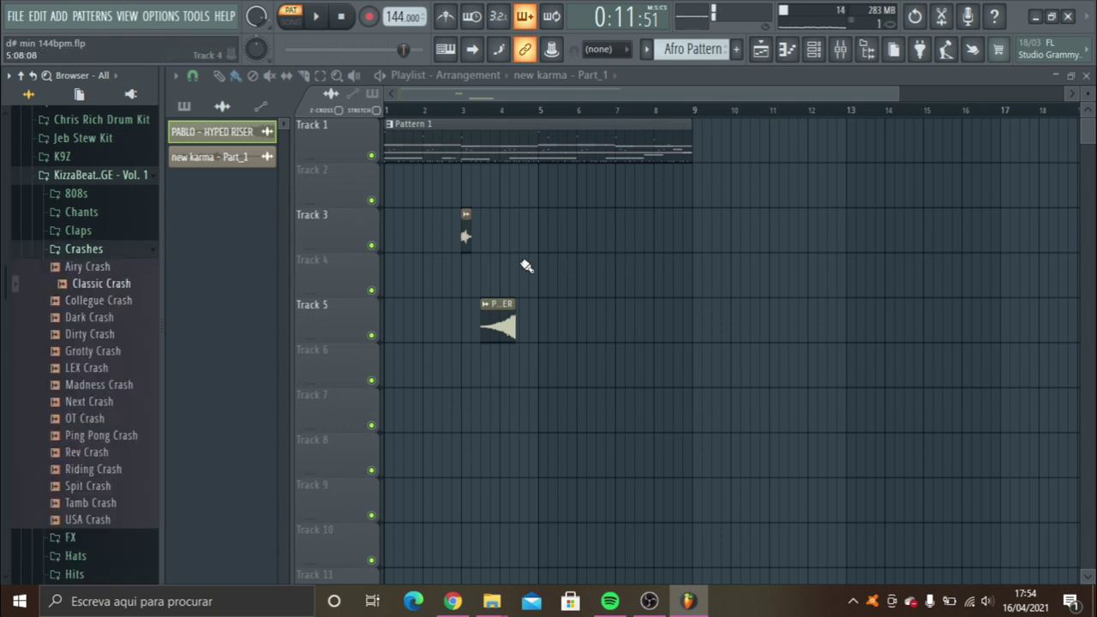
left_click_drag(85, 290, 606, 233)
left_click(218, 180)
left_click_drag(218, 171, 226, 163)
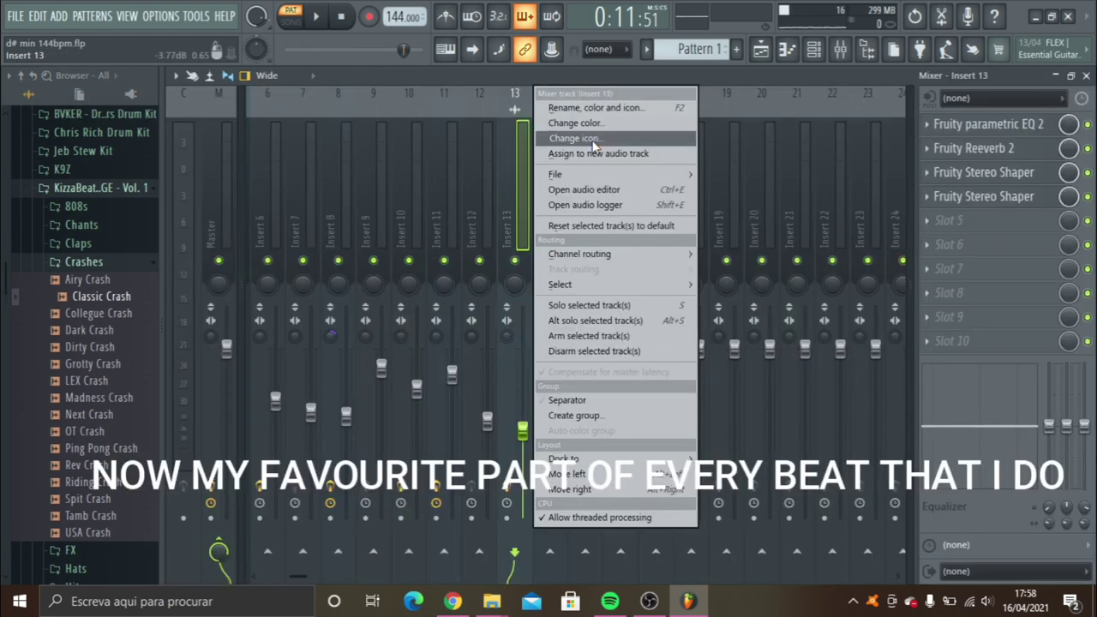
Set the icon of mixer track Insert 13 to None.
left_click(594, 143)
left_click(611, 56)
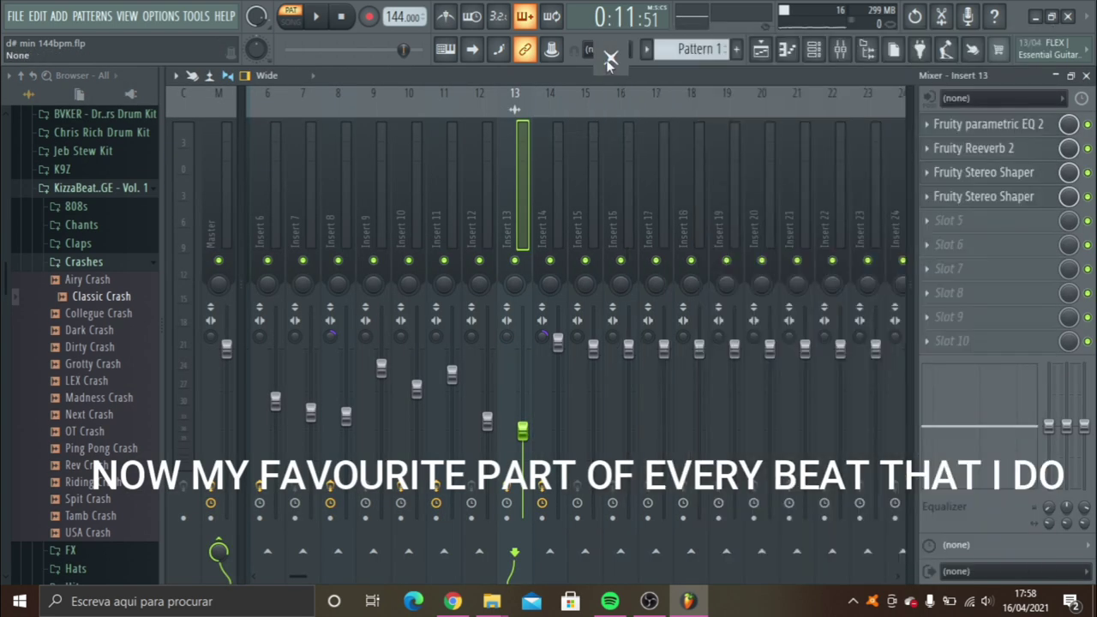
Start a color gradient across all channel rack channels, with first color Midnight blue #392C84 and last color Slate blue #763AAC.
left_click(814, 48)
left_click(224, 90)
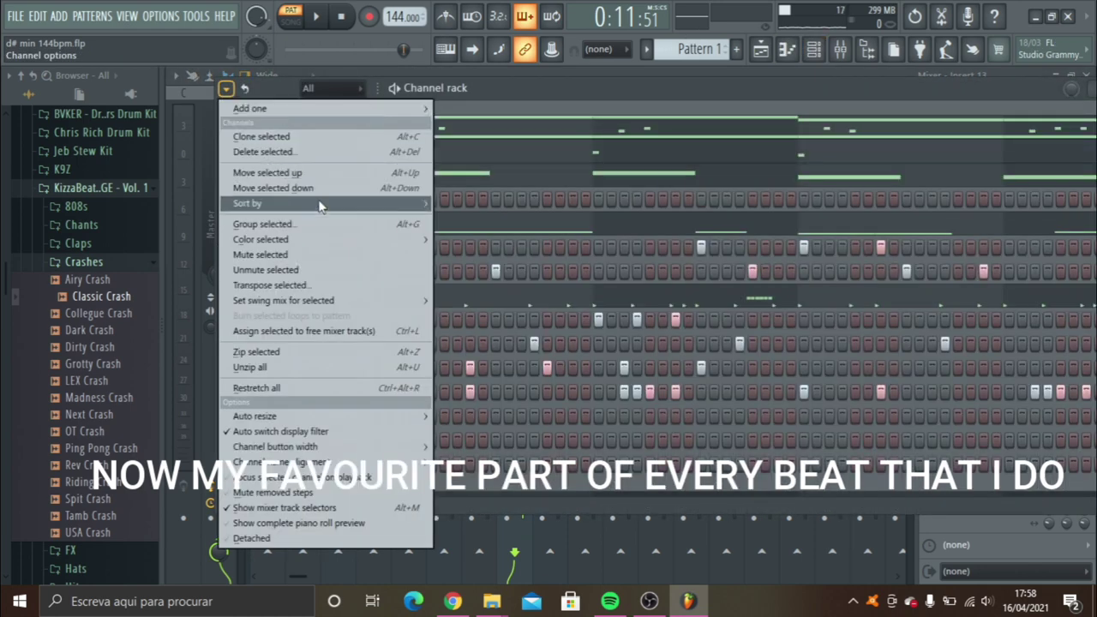
mouse_move(312, 238)
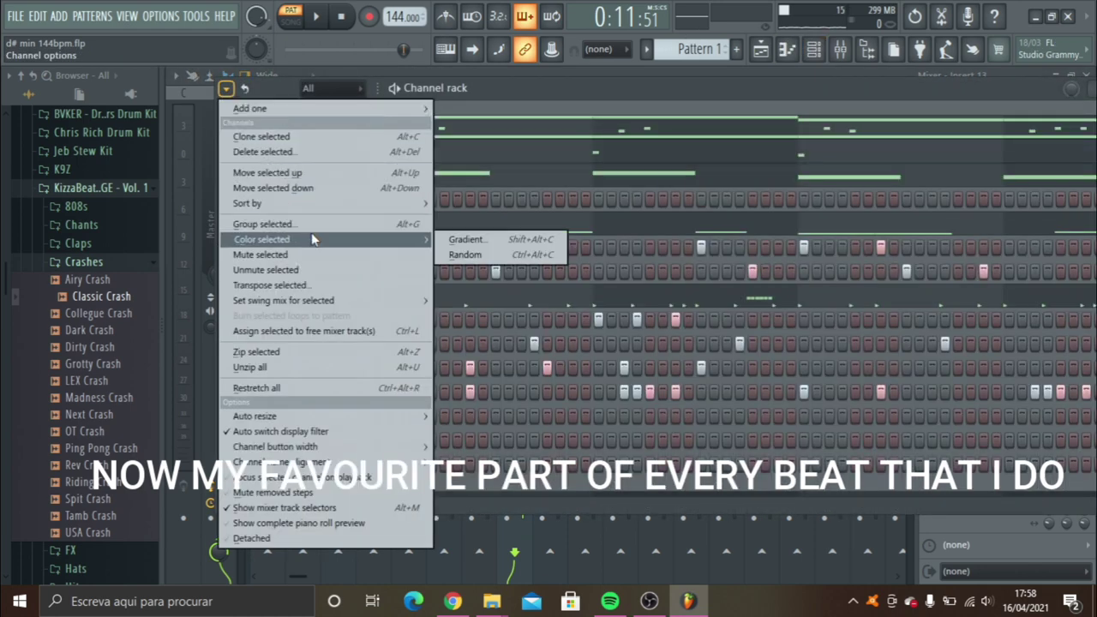
left_click(479, 240)
left_click(808, 251)
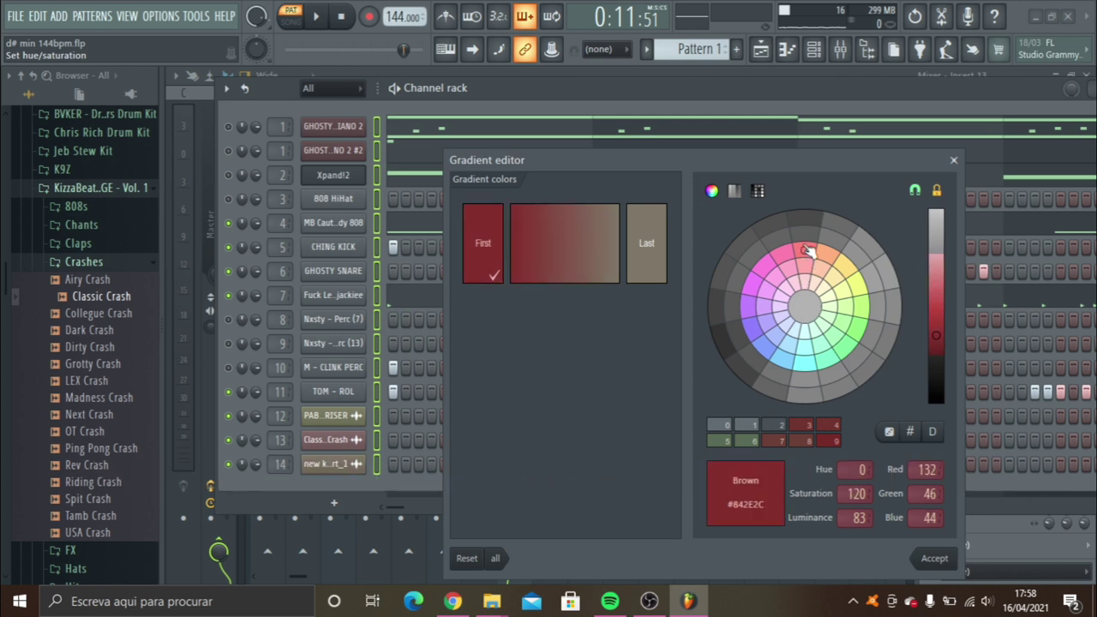
left_click(647, 234)
left_click(750, 309)
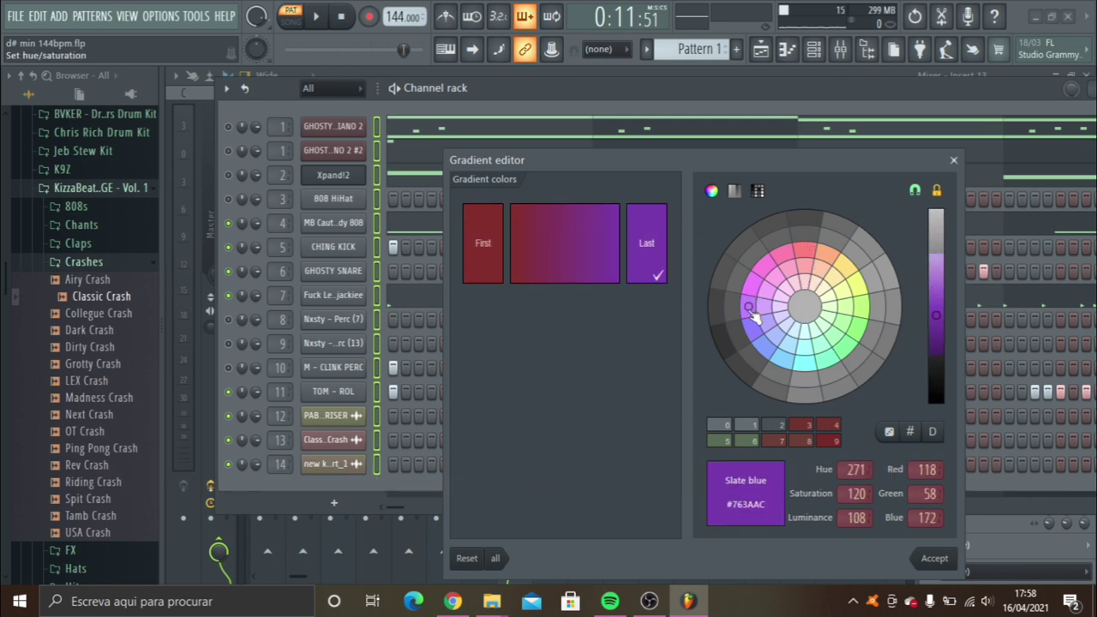
left_click(496, 262)
left_click(758, 343)
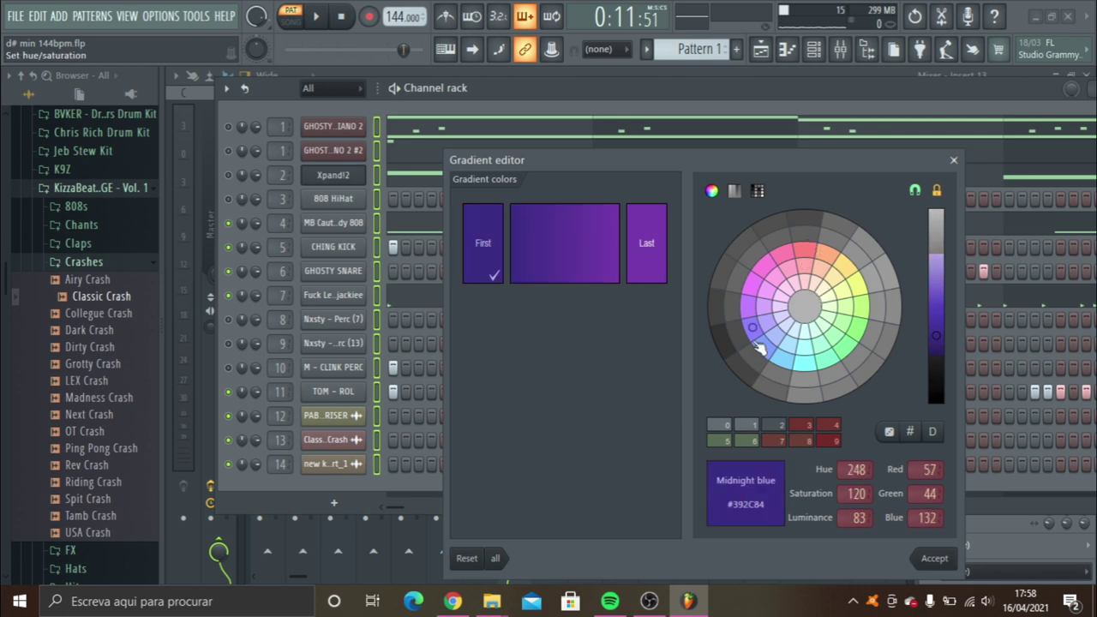
Try several last colors for the gradient, settle on Forest green #45AC3A, and apply the gradient to the channels.
left_click(663, 276)
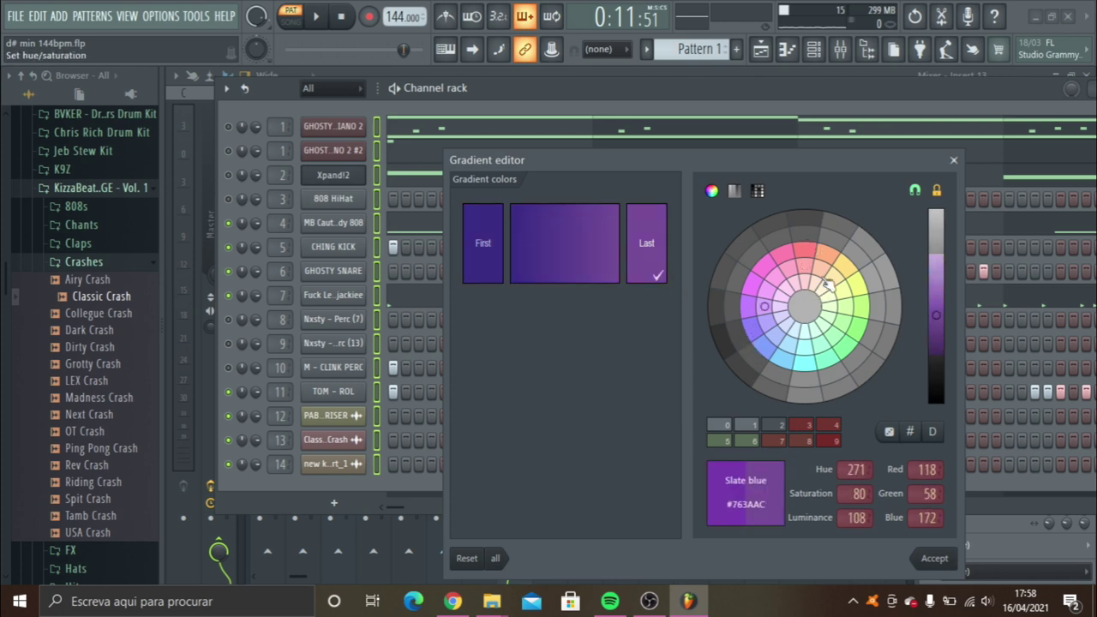
left_click(806, 252)
left_click(806, 267)
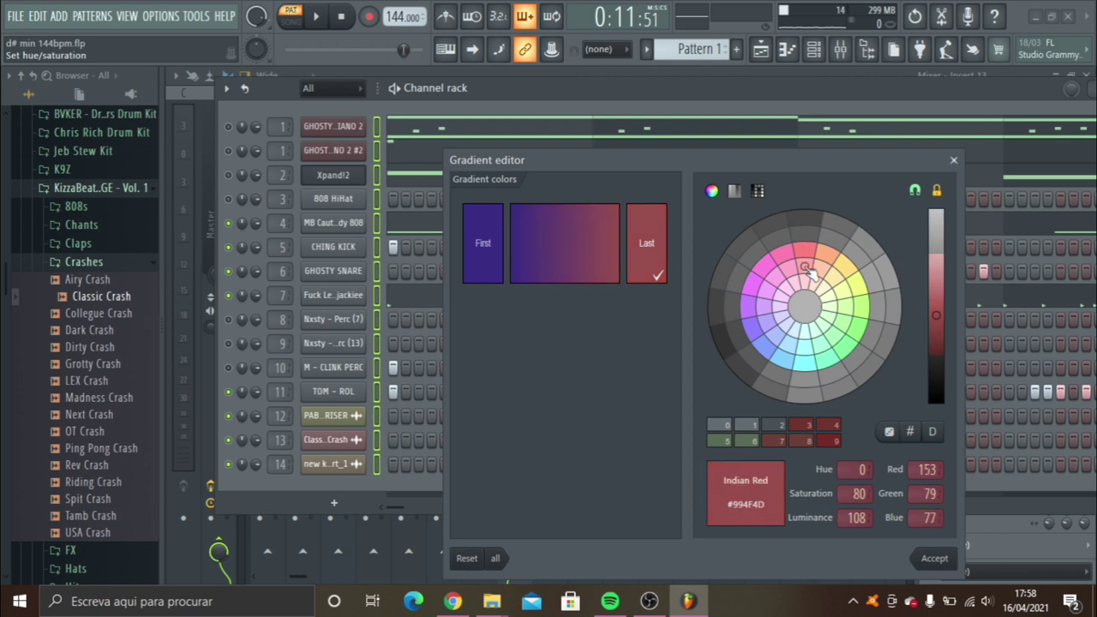
left_click(771, 267)
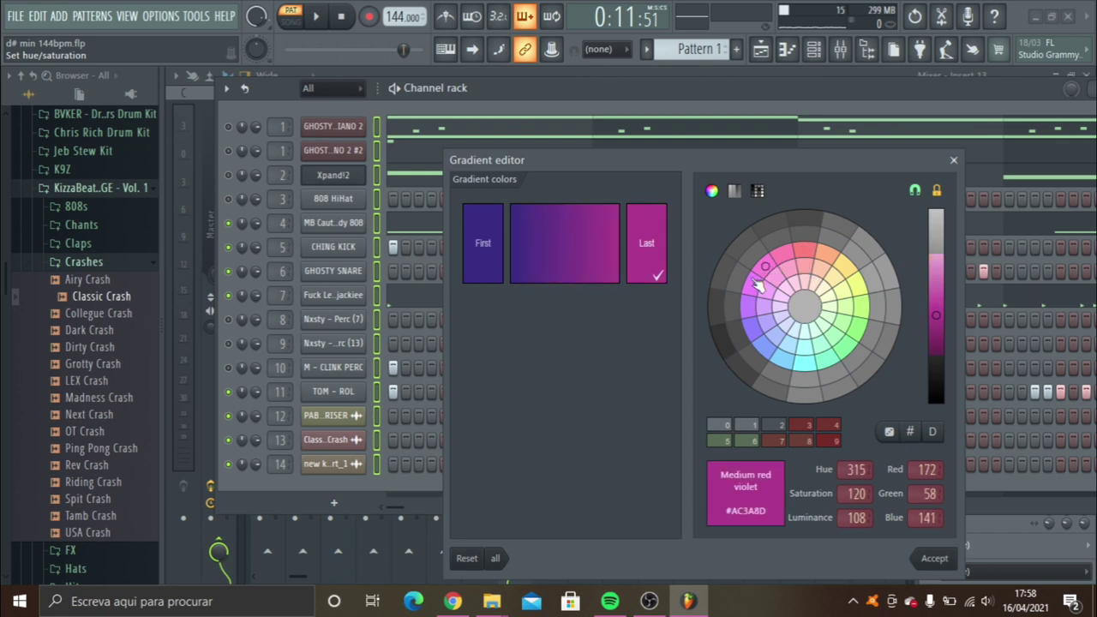
left_click(756, 284)
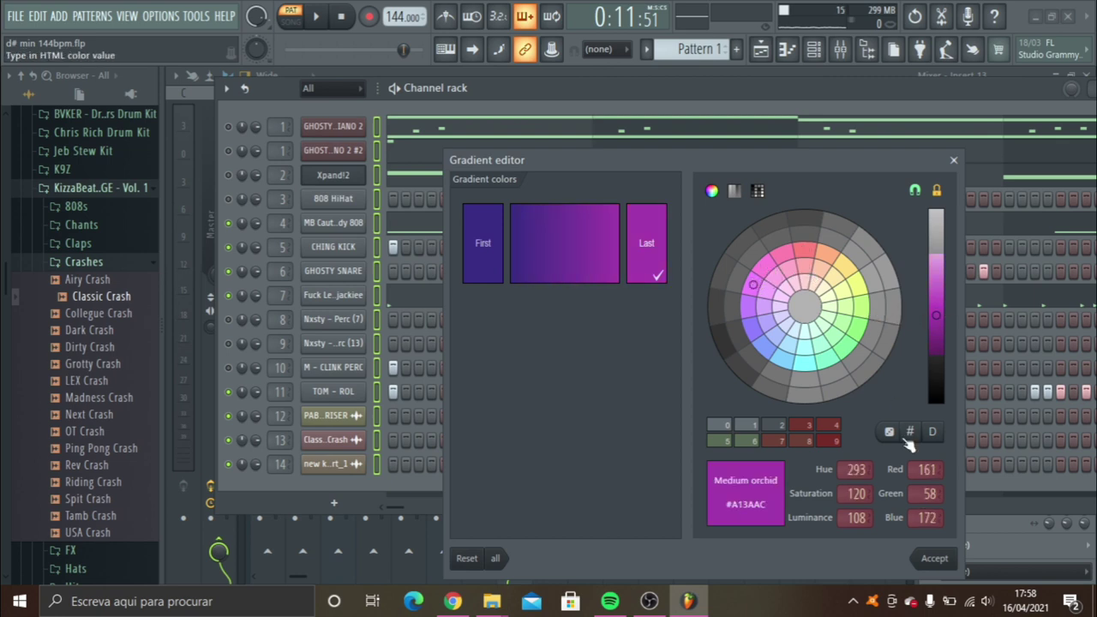
left_click(860, 292)
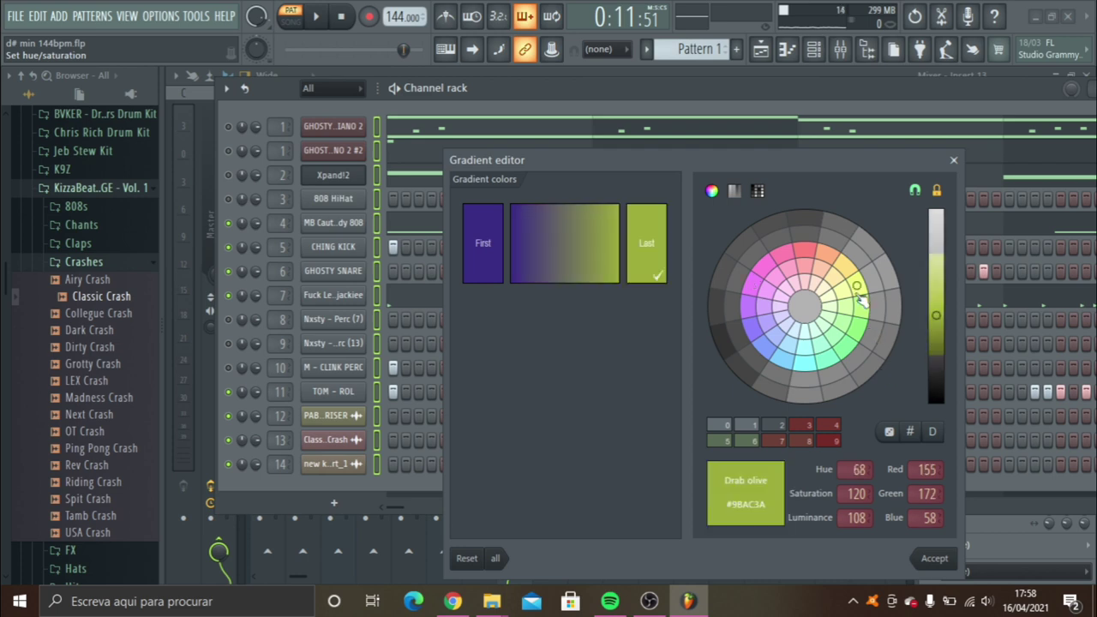
left_click(863, 316)
left_click(866, 332)
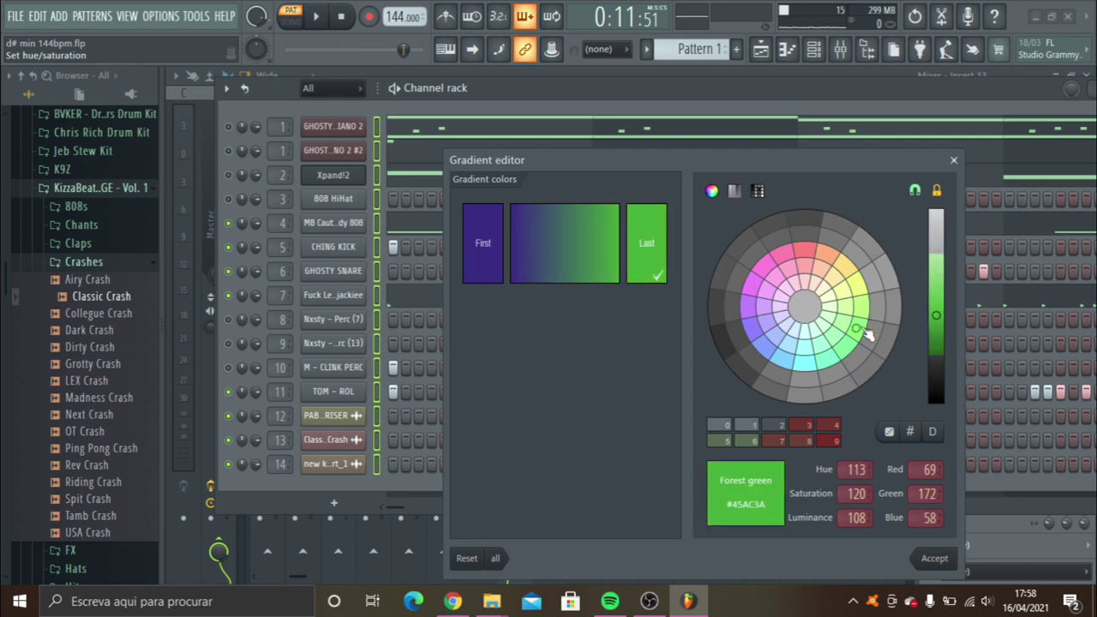
left_click(941, 560)
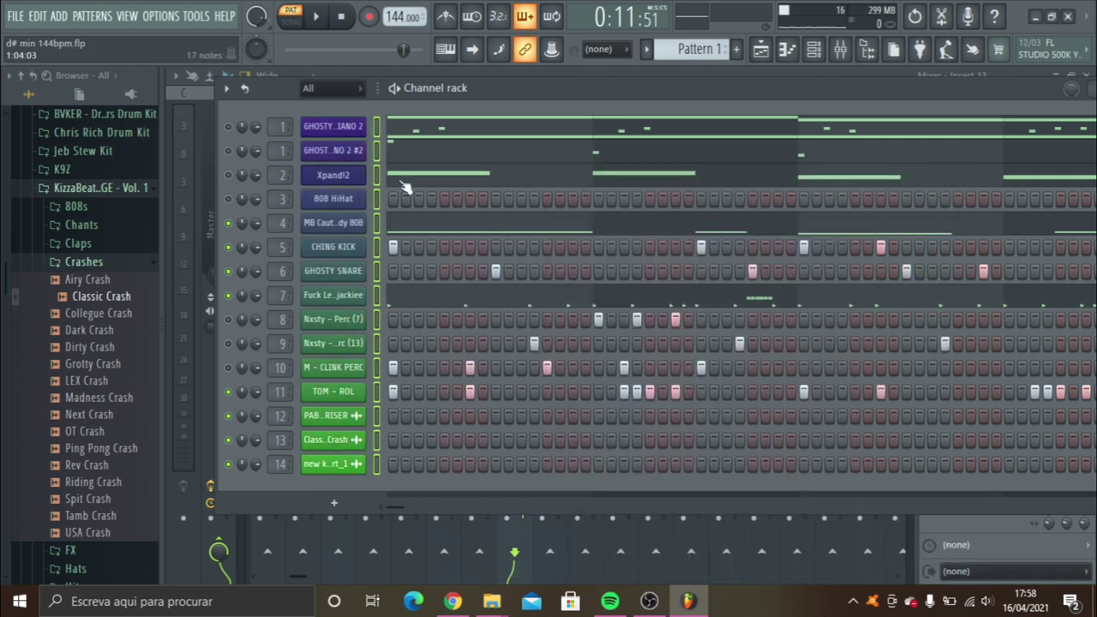
Close the mixer and delete the sample clips on playlist Track 3 and the riser clip on Track 5.
left_click_drag(519, 86, 591, 250)
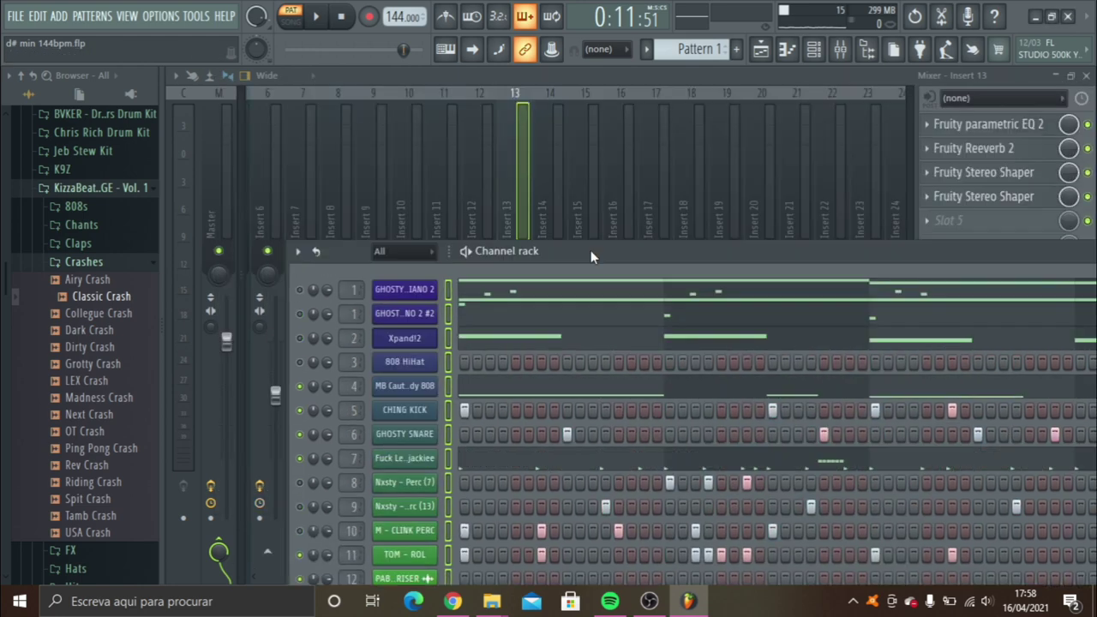
left_click(1088, 76)
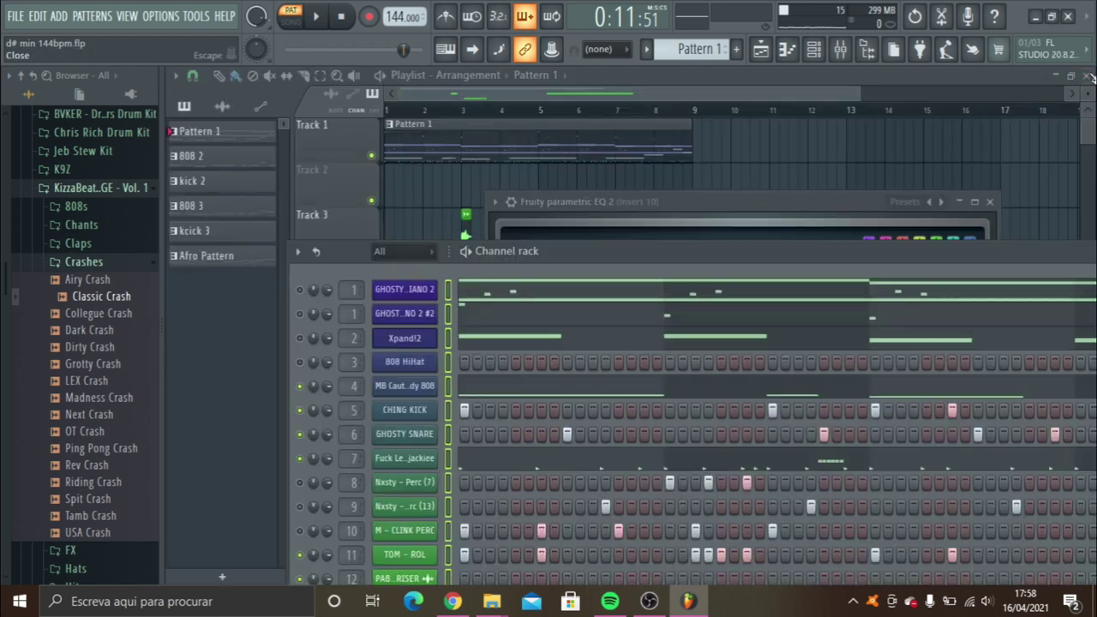
left_click(220, 133)
right_click(681, 222)
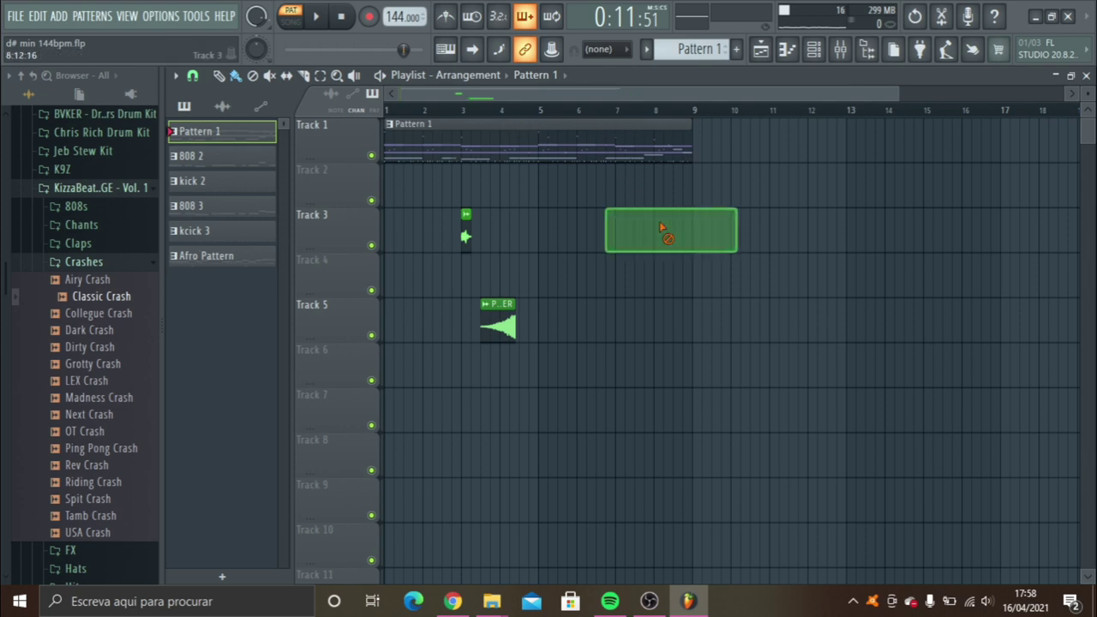
right_click(466, 225)
right_click(499, 324)
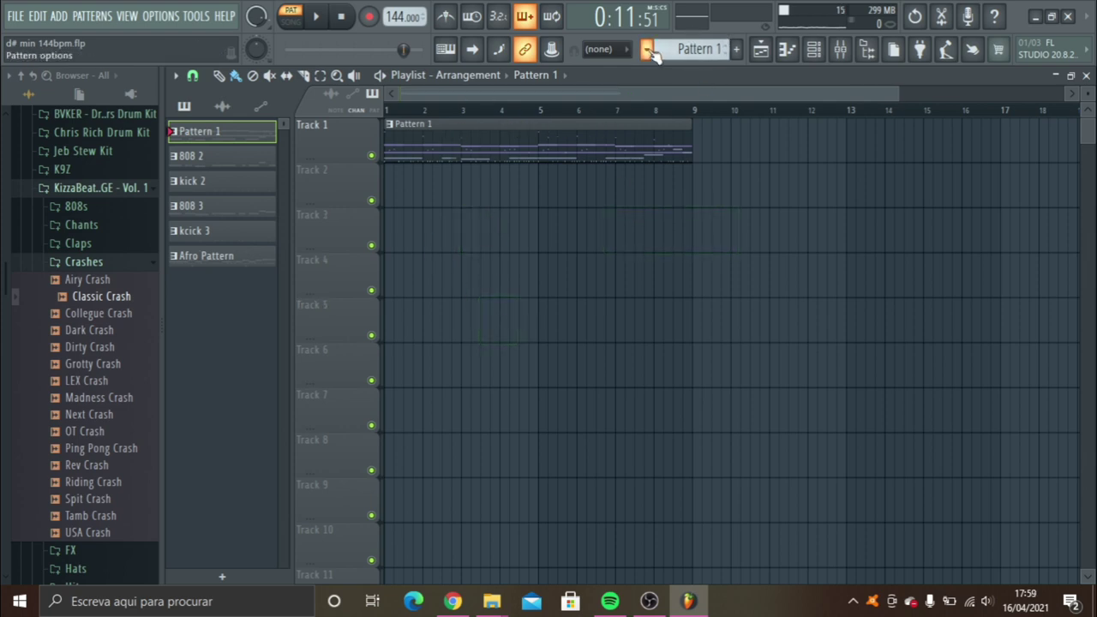
Split Pattern 1 by channel and replace the Track 1 clip by assigning the GHOSTY PIANO 2 pattern to that track.
left_click(648, 51)
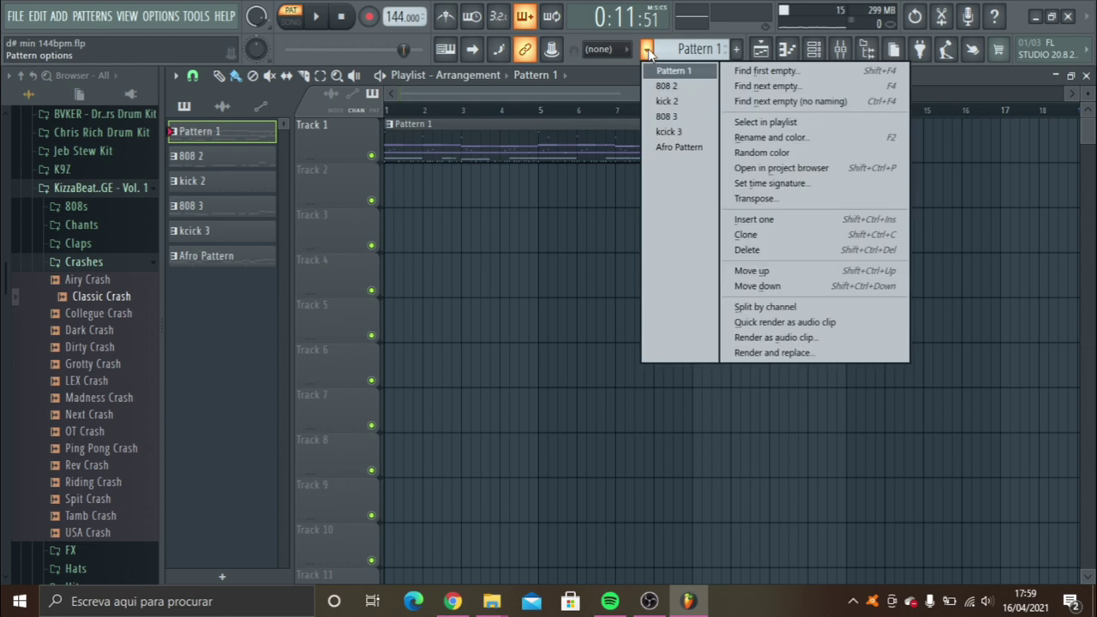
left_click(793, 308)
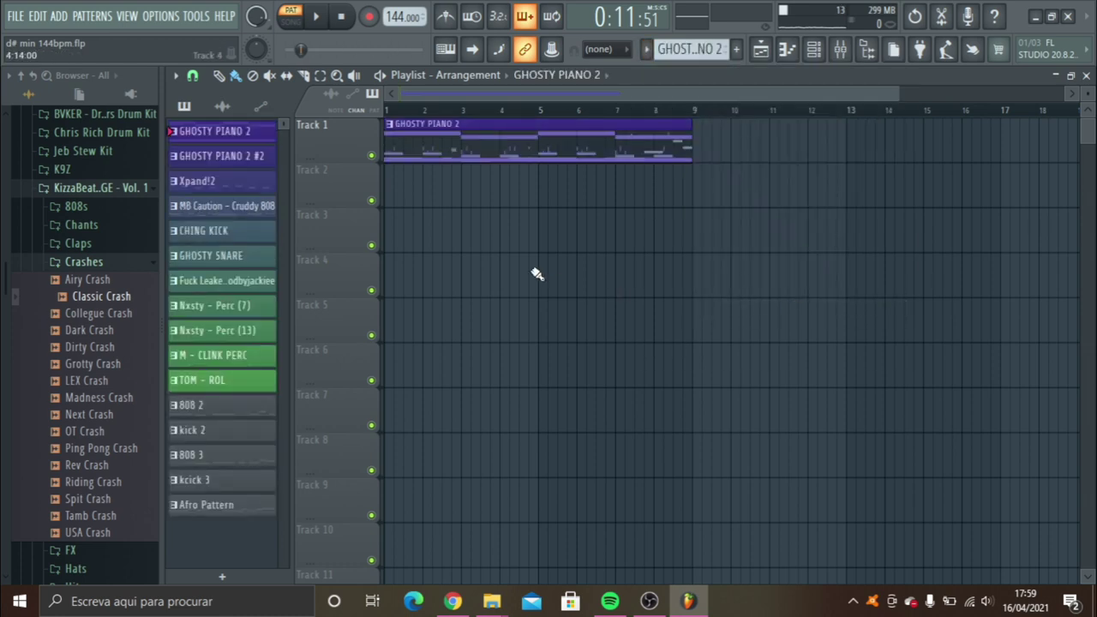
right_click(533, 141)
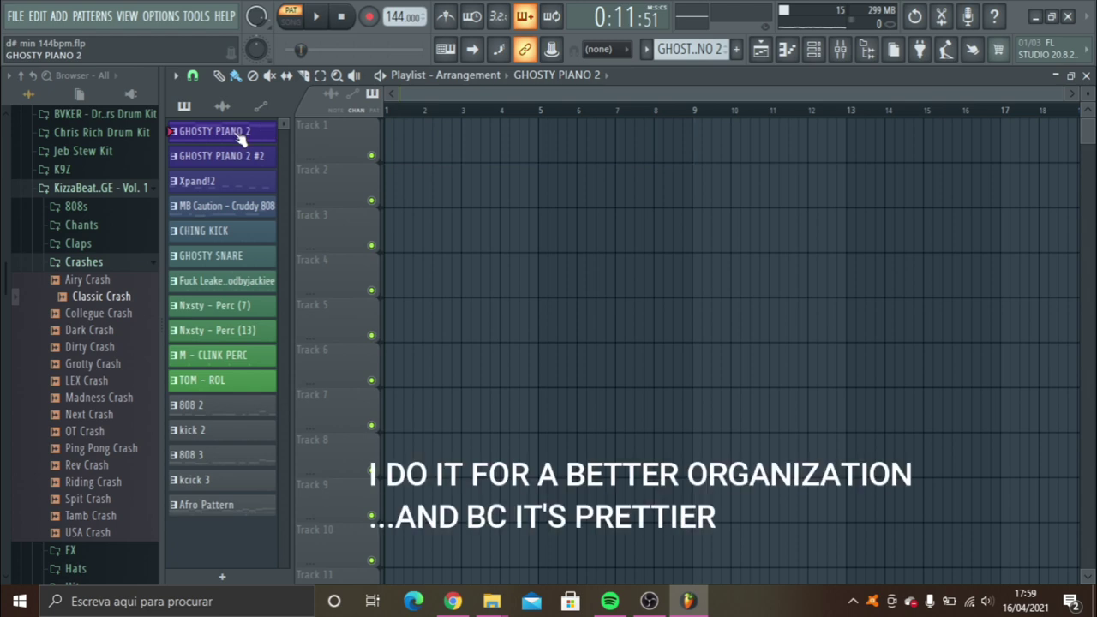
left_click_drag(216, 131, 325, 144)
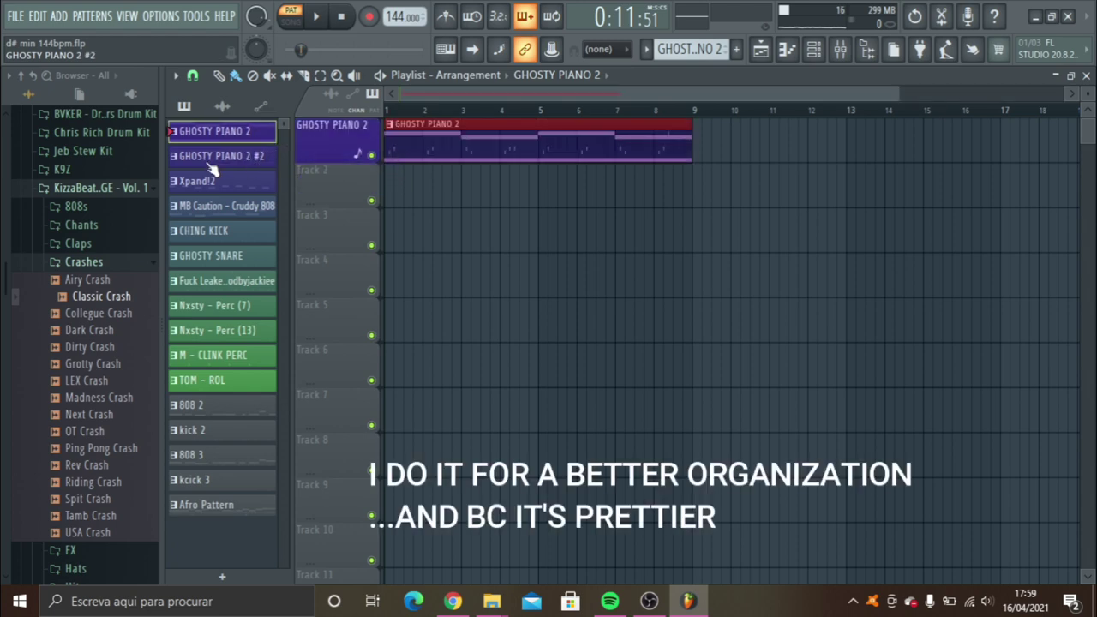
Play the GHOSTY PIANO 2 pattern, solo its channel, and re-enable all channels in the channel rack.
left_click(310, 18)
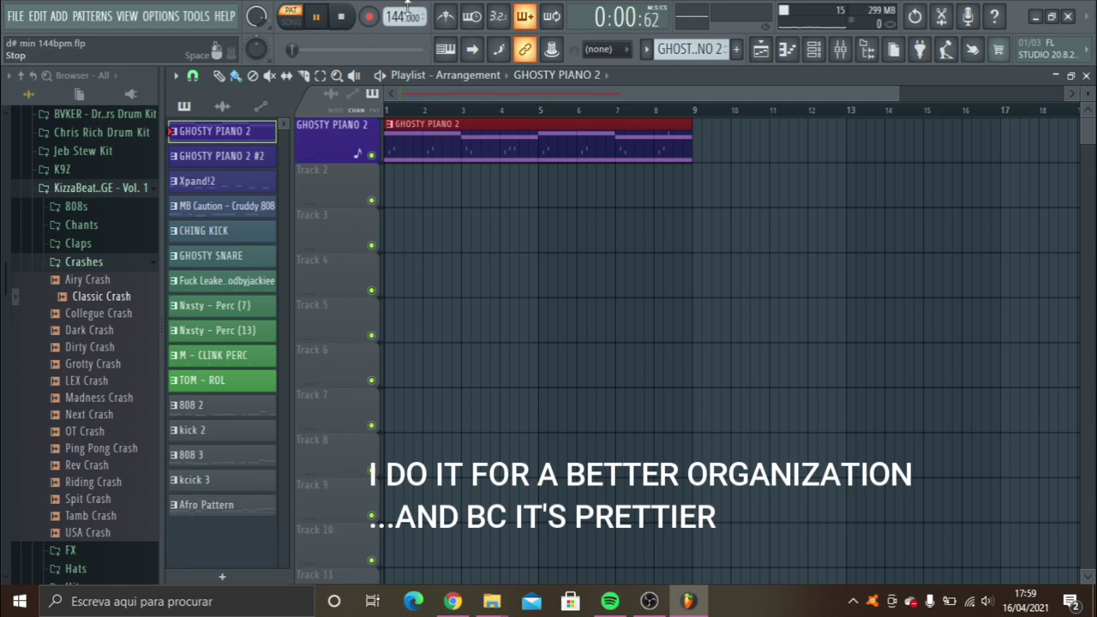
left_click(813, 50)
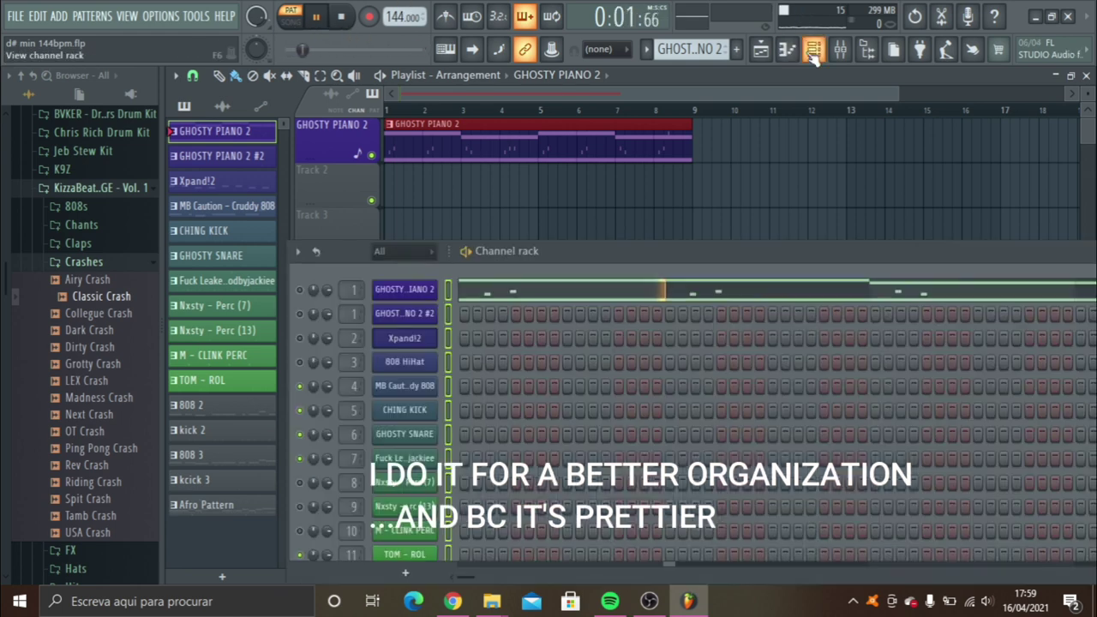
right_click(314, 293)
left_click(327, 304)
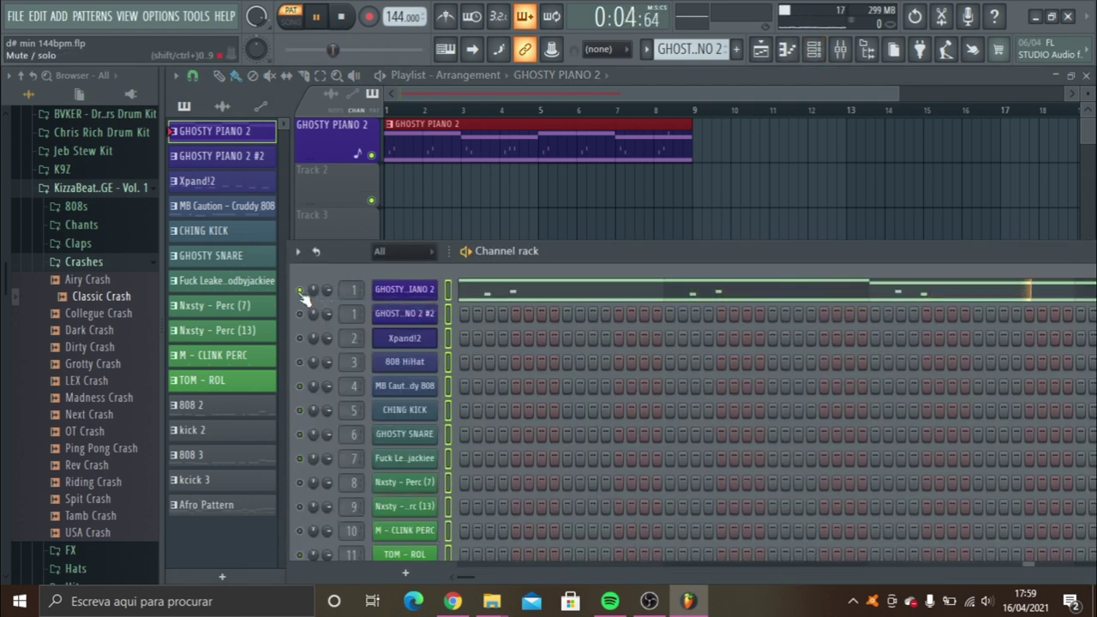
right_click(309, 292)
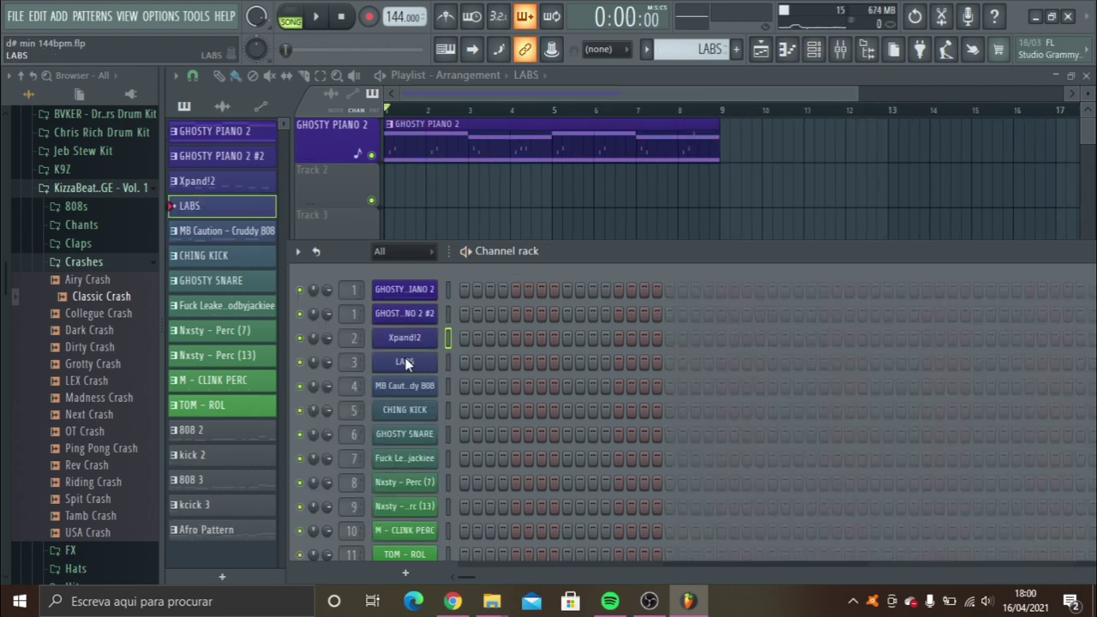
Check the LABS Choir: Long instrument, paste the copied melody into its channel, and play it with its piano roll open.
left_click(408, 364)
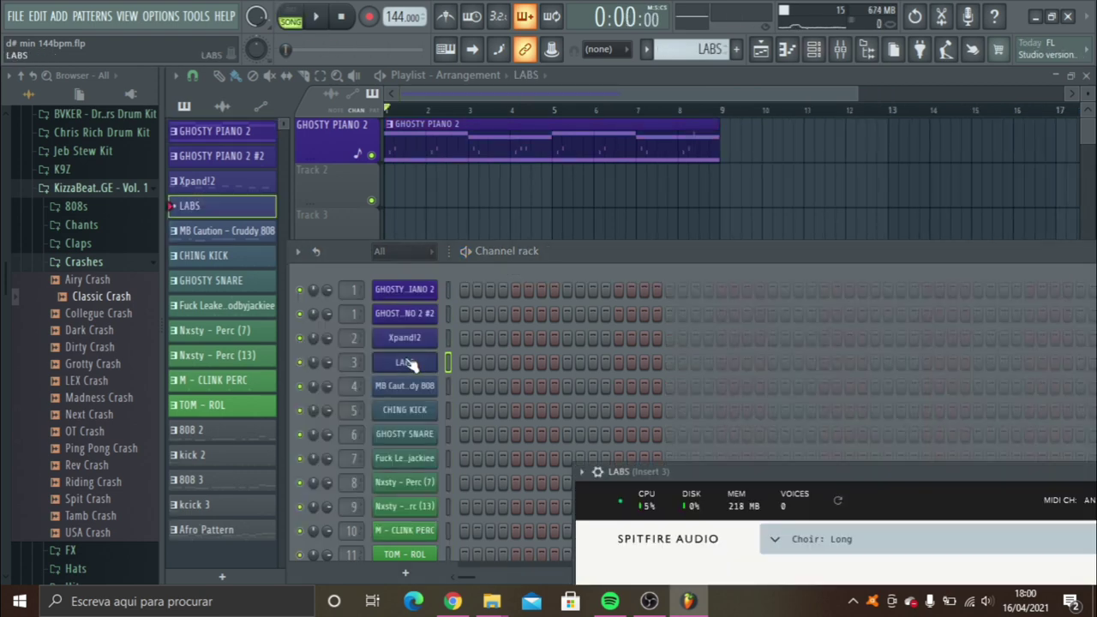
left_click_drag(735, 463, 517, 146)
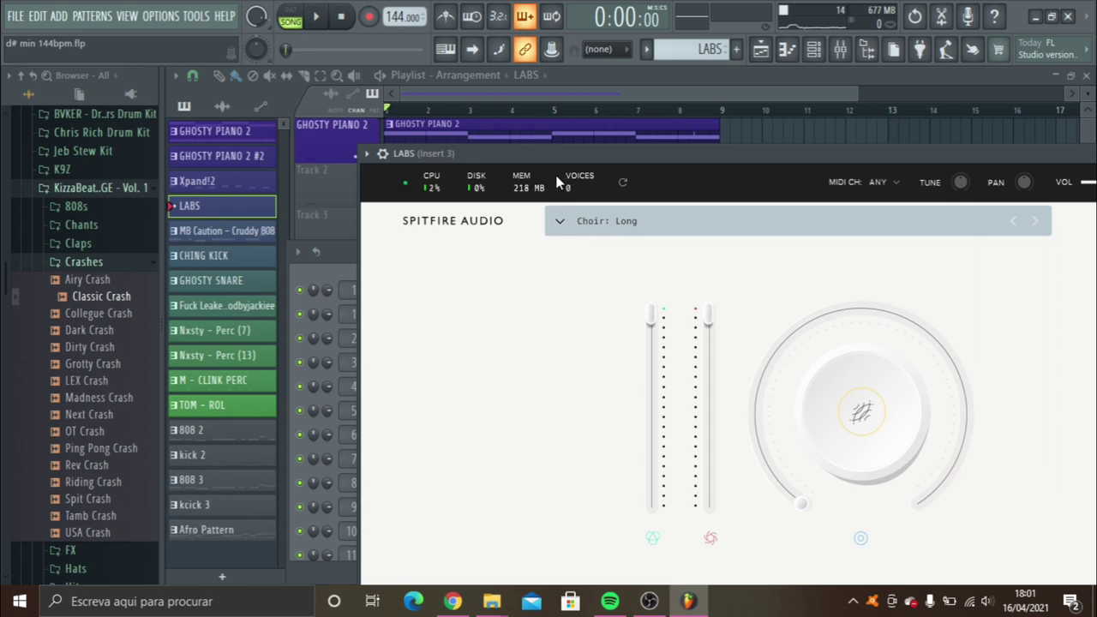
left_click_drag(524, 158, 596, 438)
right_click(423, 370)
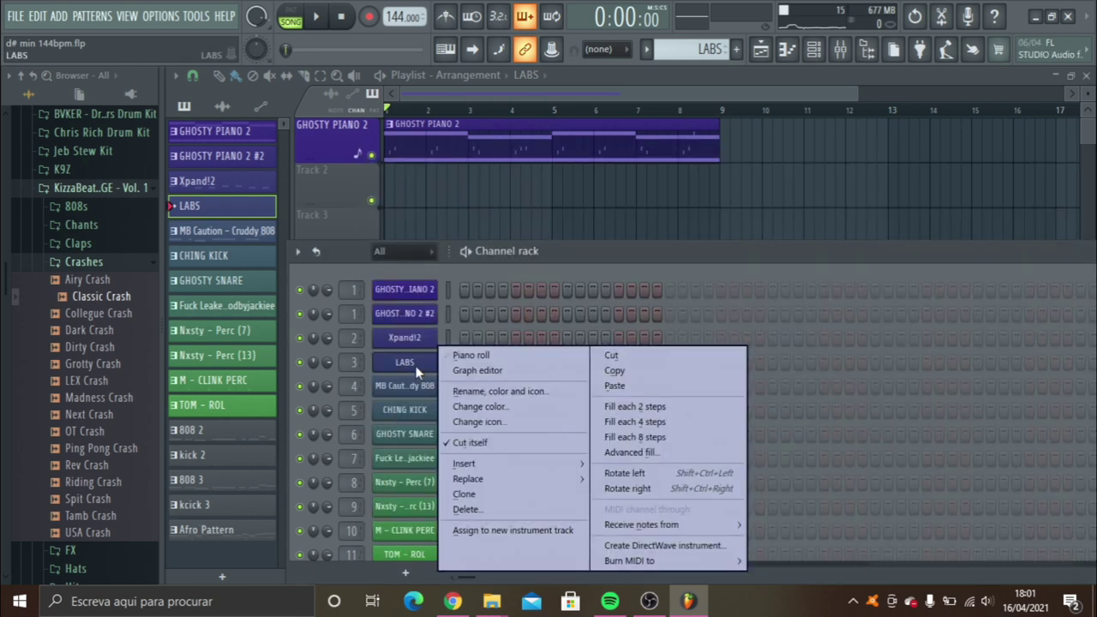
left_click(607, 388)
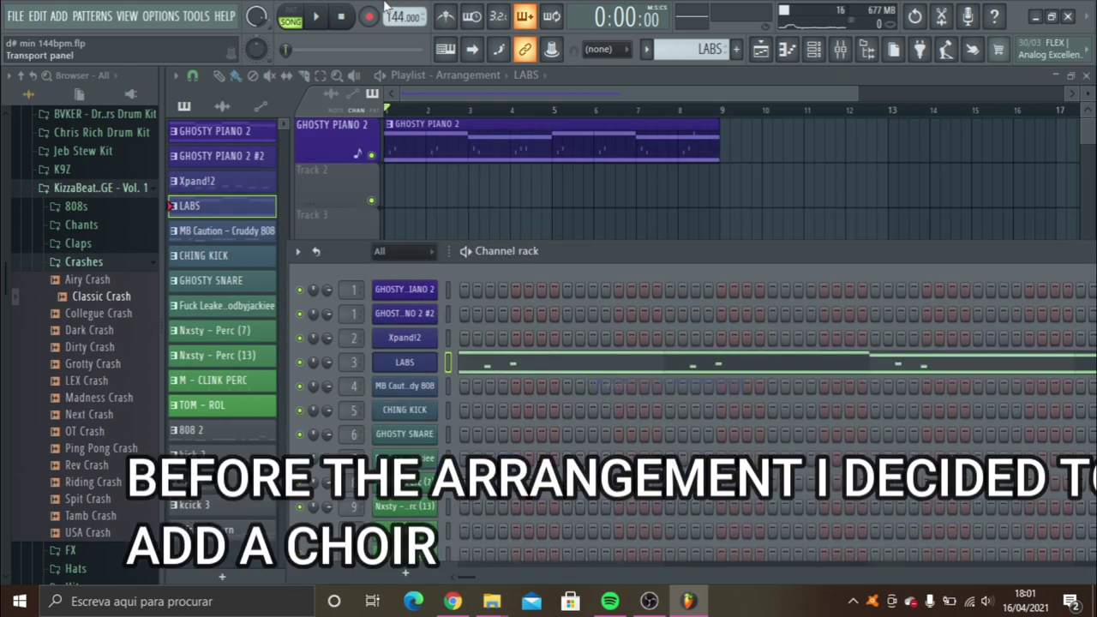
left_click(315, 16)
left_click(530, 365)
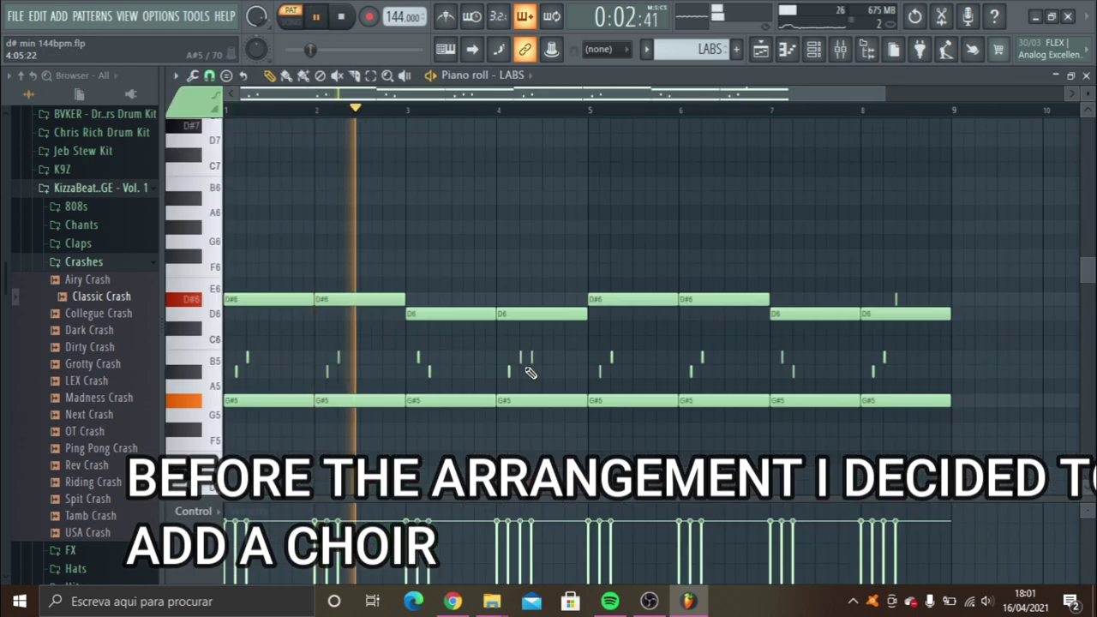
Look through the mixer presets and saved mixer track states for the LABS channel's track, Insert 3.
left_click(840, 53)
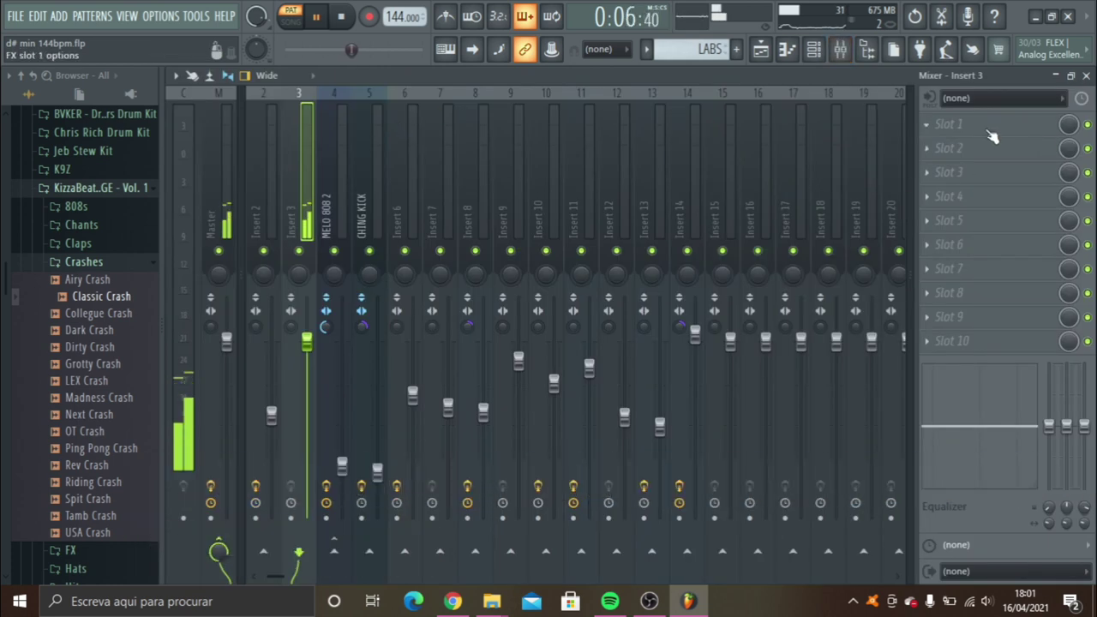
scroll(4, 275, "up", 1)
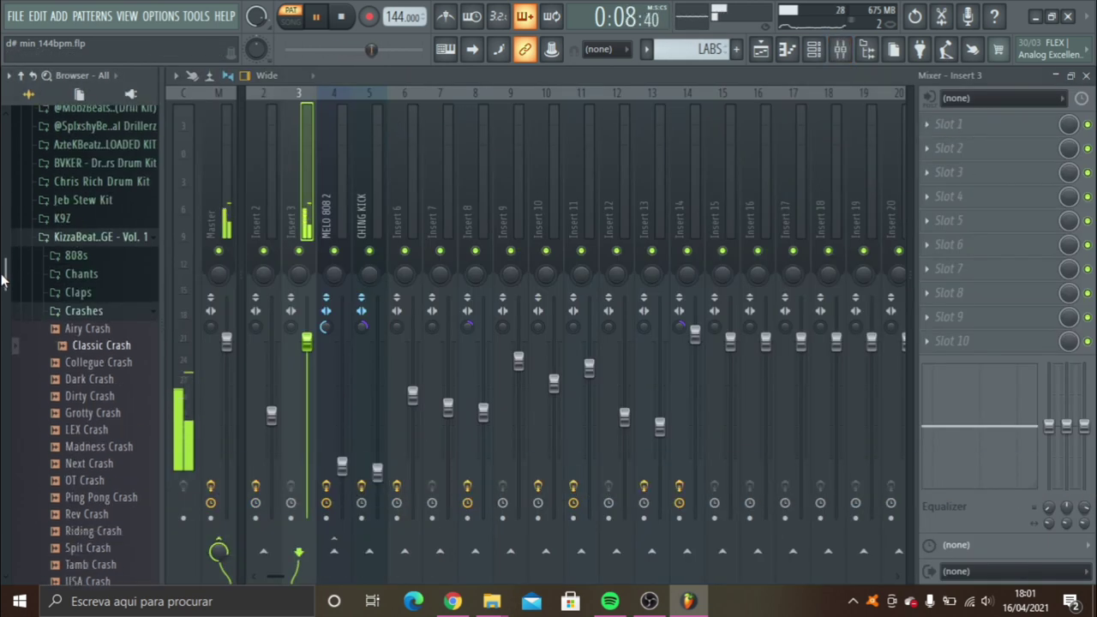
scroll(3, 309, "down", 4)
right_click(295, 202)
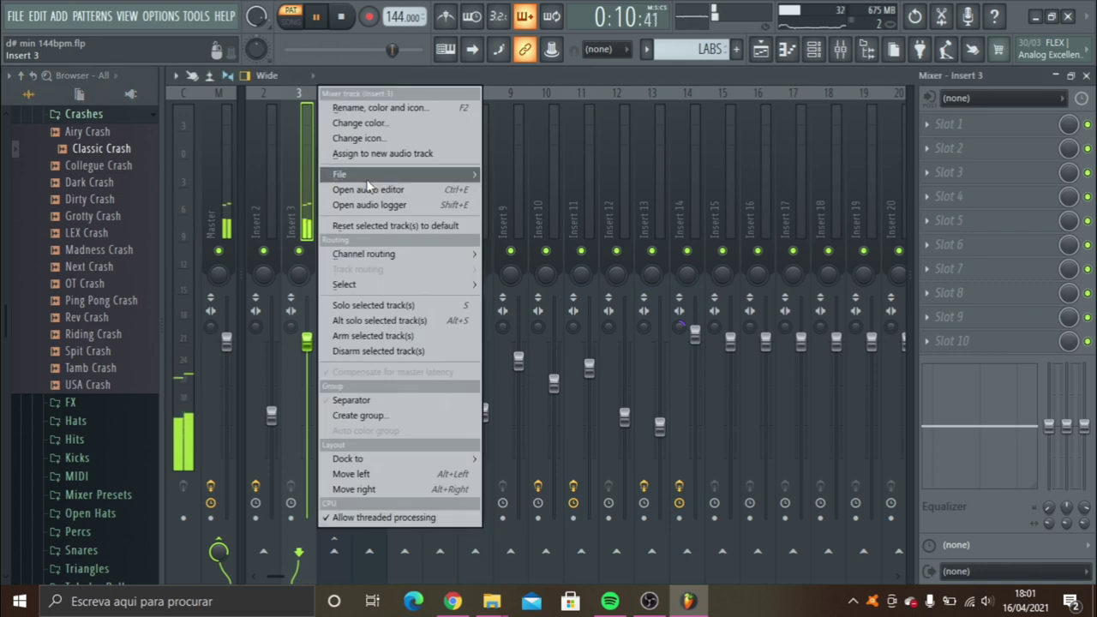
mouse_move(367, 176)
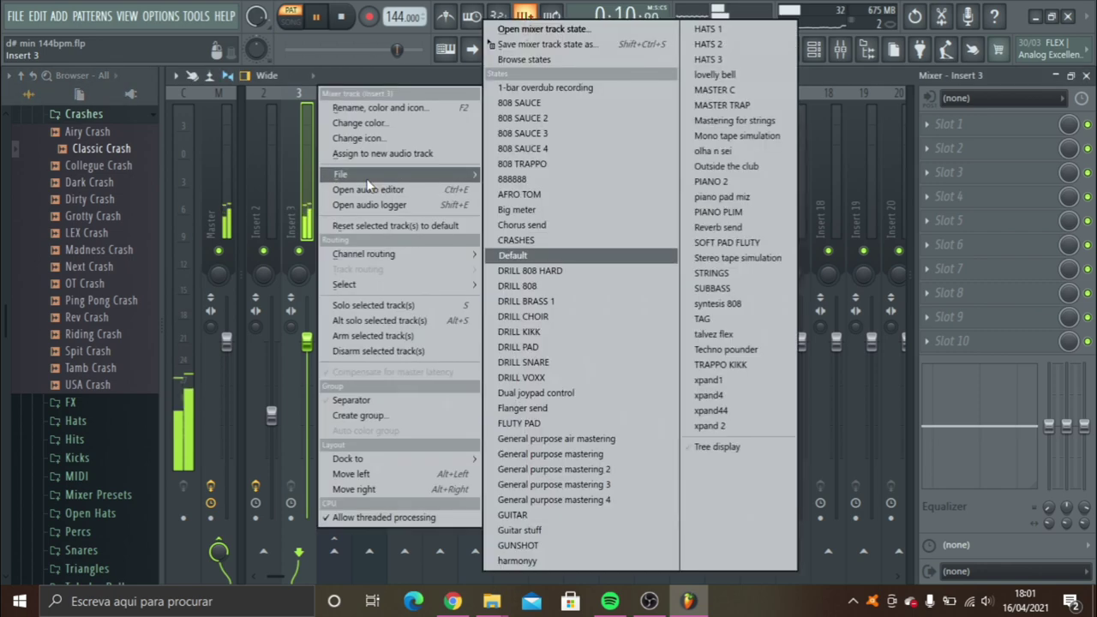
left_click(776, 354)
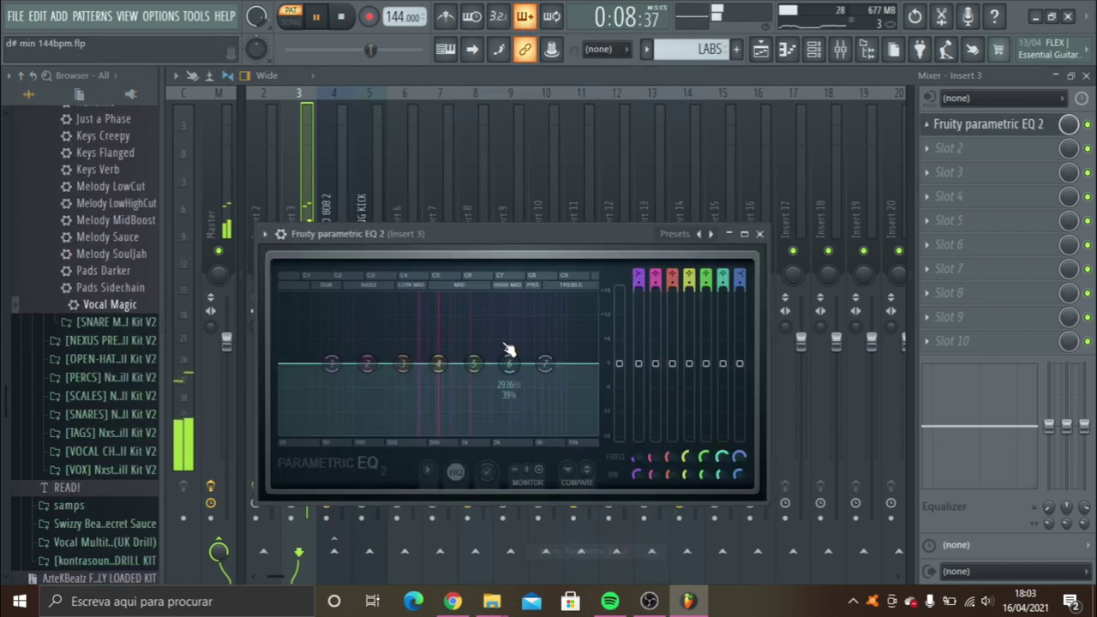
Cut the choir's lows with band 1 and its highs with band 7 at about 4435 Hz in Insert 3's Fruity parametric EQ 2.
left_click_drag(317, 364, 431, 433)
left_click_drag(543, 363, 554, 420)
left_click_drag(556, 439, 534, 440)
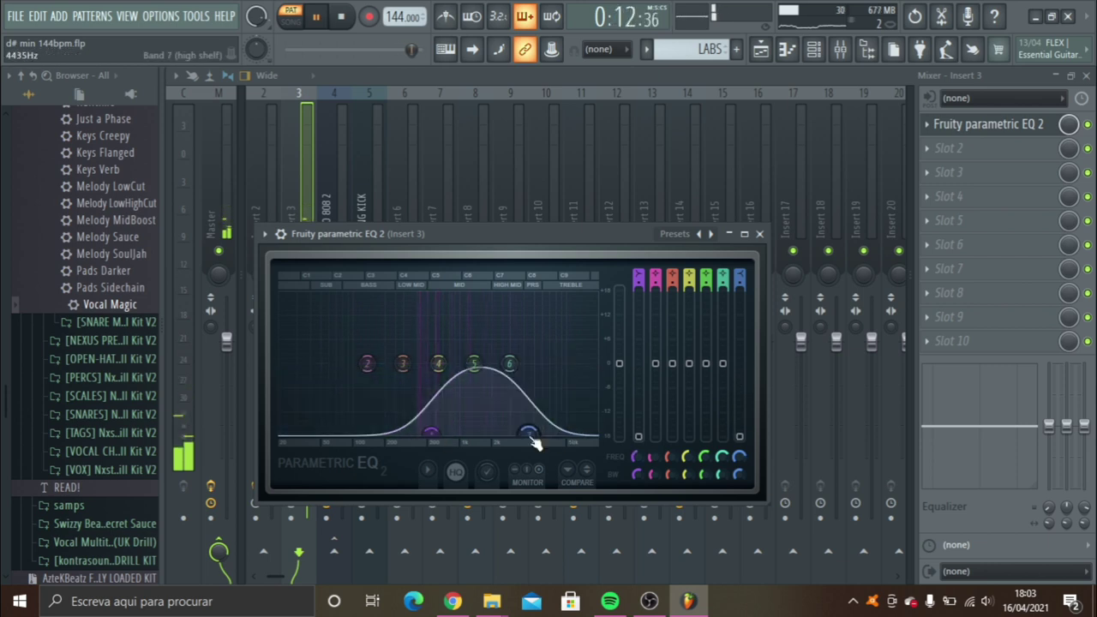
Load the Radio preset in Insert 3's Fruity parametric EQ 2, moving band 6 to about 1978 Hz, band 1 to about 449 Hz, and bands 3 and 5 higher.
left_click(674, 238)
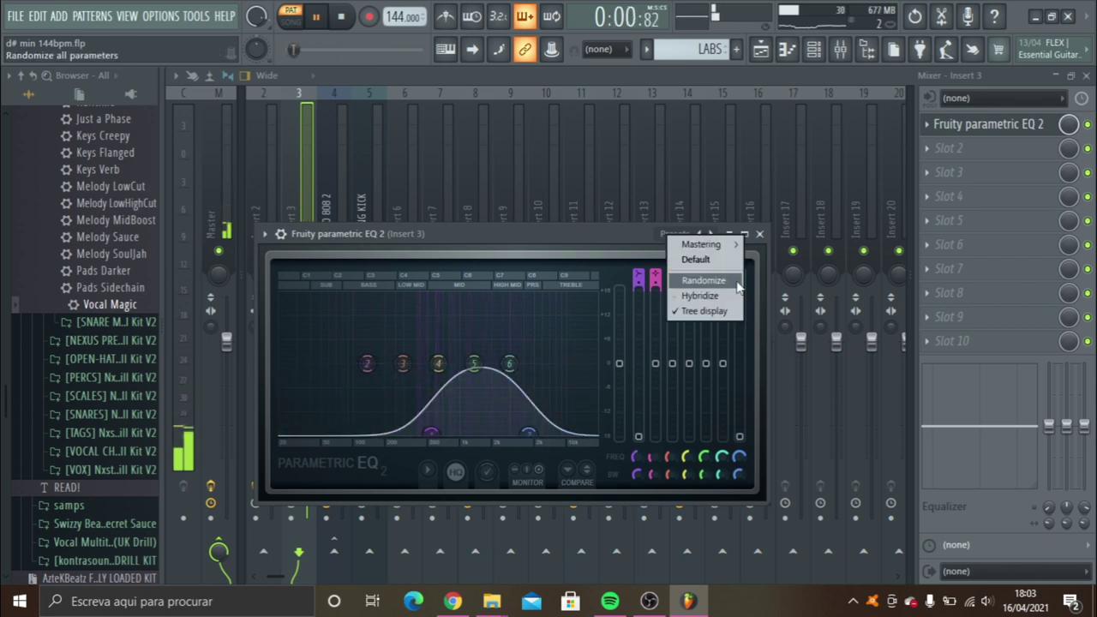
mouse_move(710, 246)
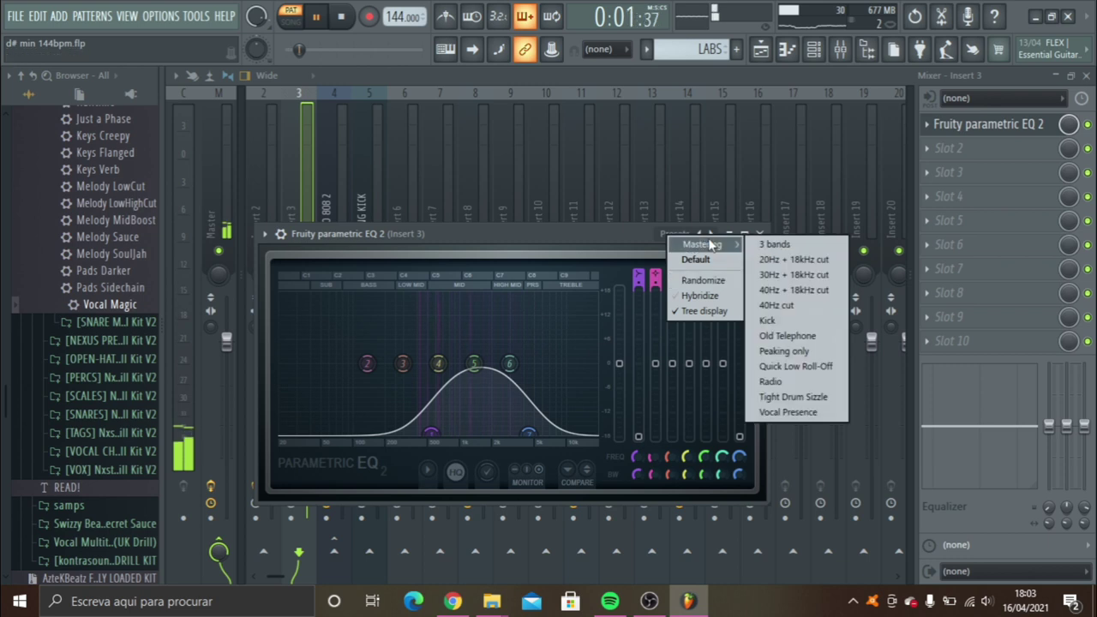
left_click(811, 385)
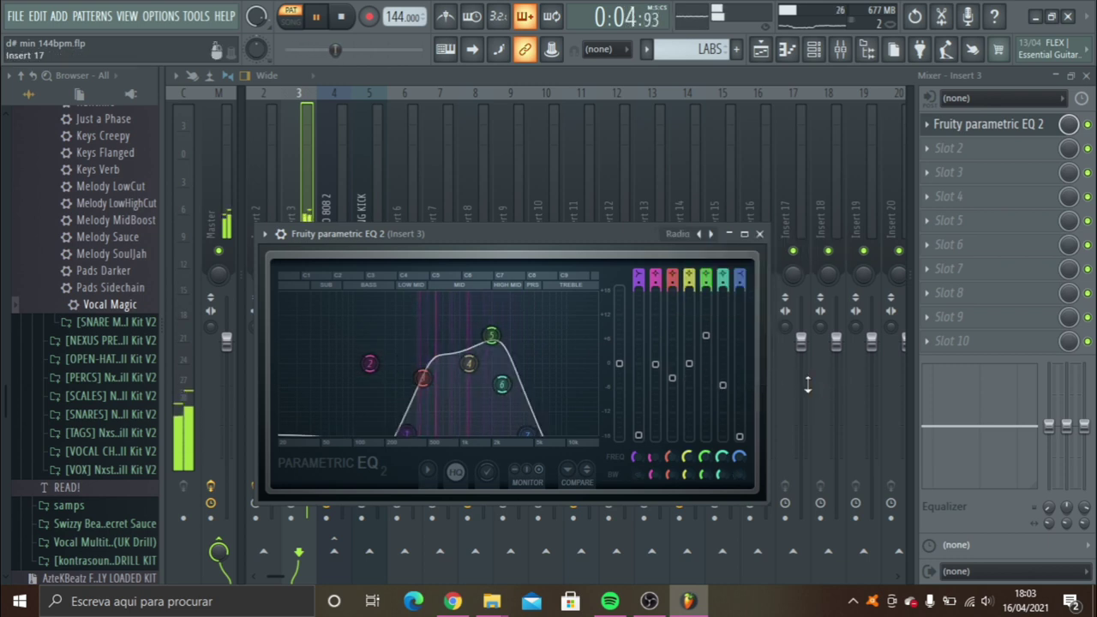
left_click_drag(506, 385, 491, 386)
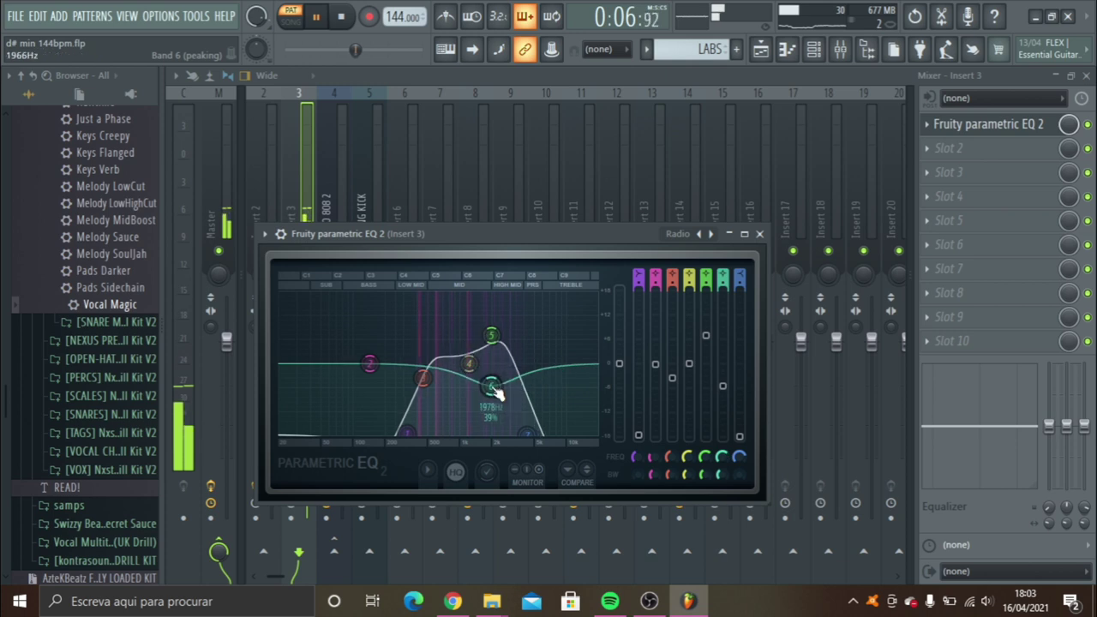
mouse_move(491, 335)
left_mouse_down()
mouse_move(516, 336)
mouse_move(500, 354)
left_mouse_up()
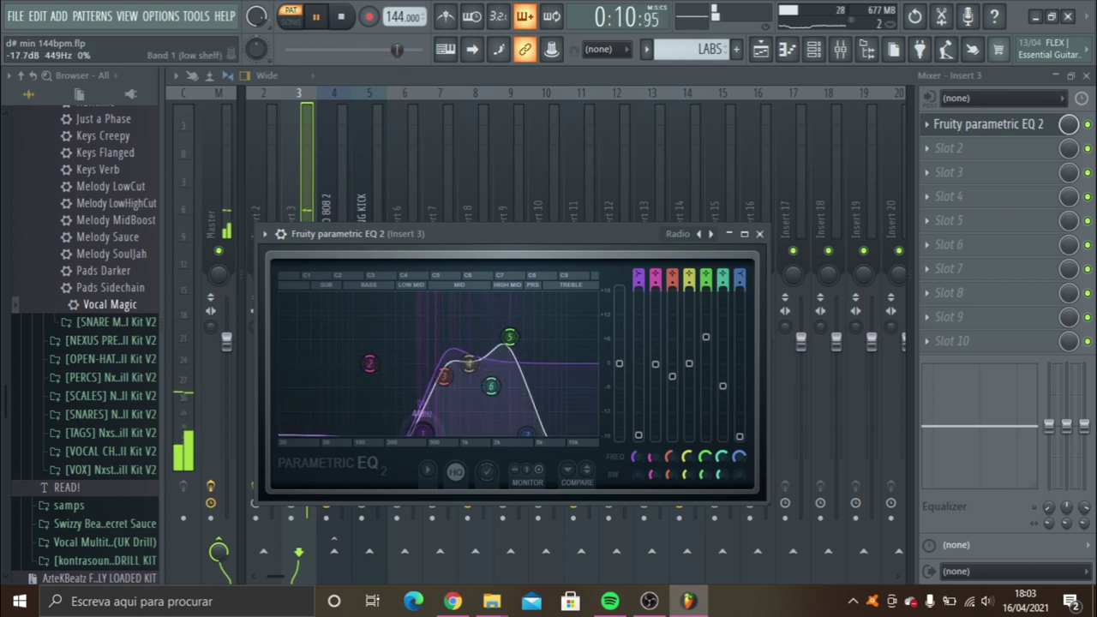
Add Fruity Stereo Shaper to Insert 3's second effect slot and close its window.
left_click(969, 155)
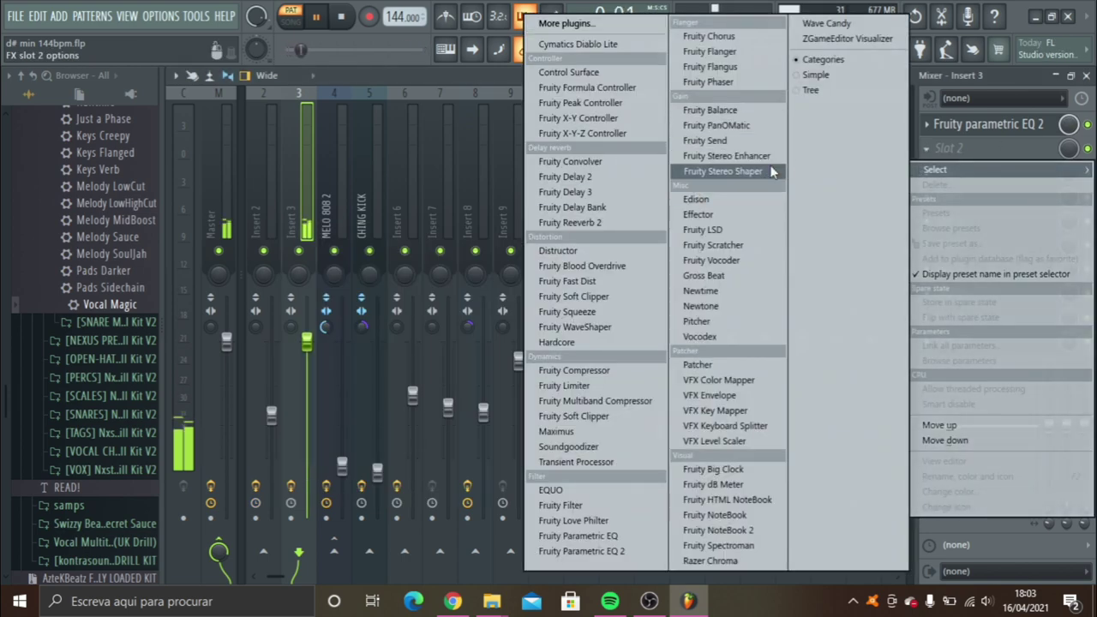
left_click(770, 172)
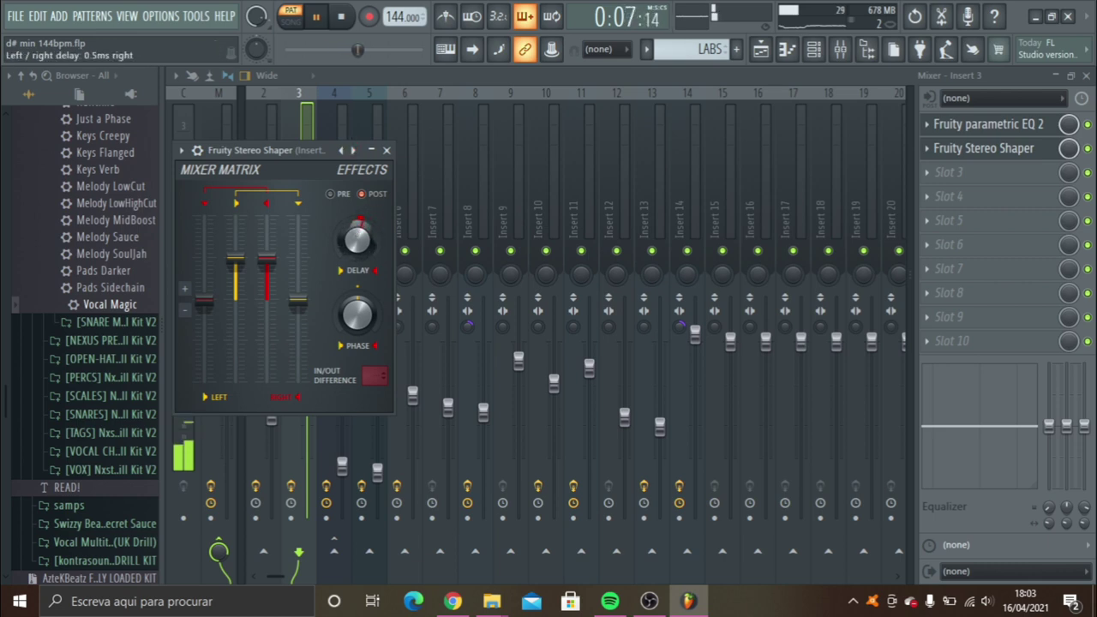
left_click(387, 151)
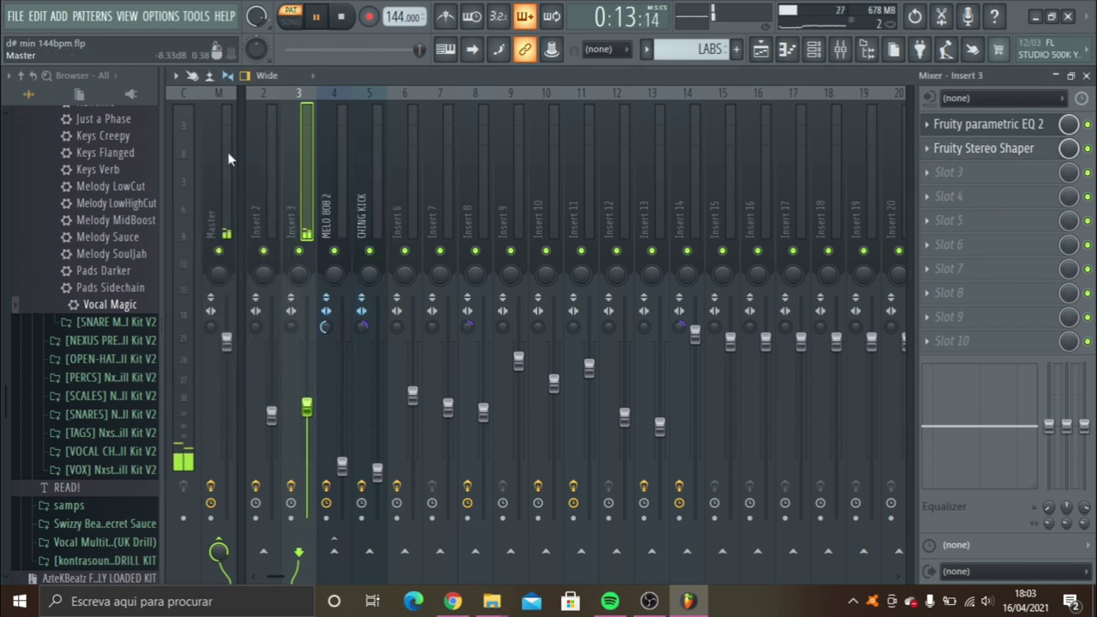
Collapse the NxstyDZN kit Vol.2 folder in the browser and lower Insert 3's volume fader.
scroll(4, 273, "up", 10)
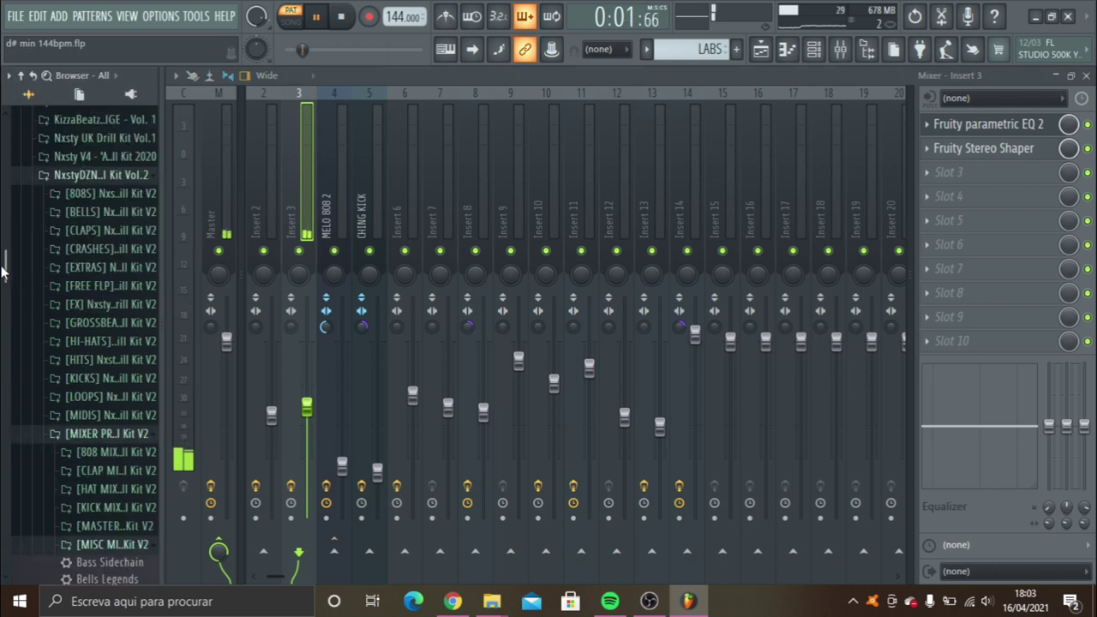
left_click(111, 184)
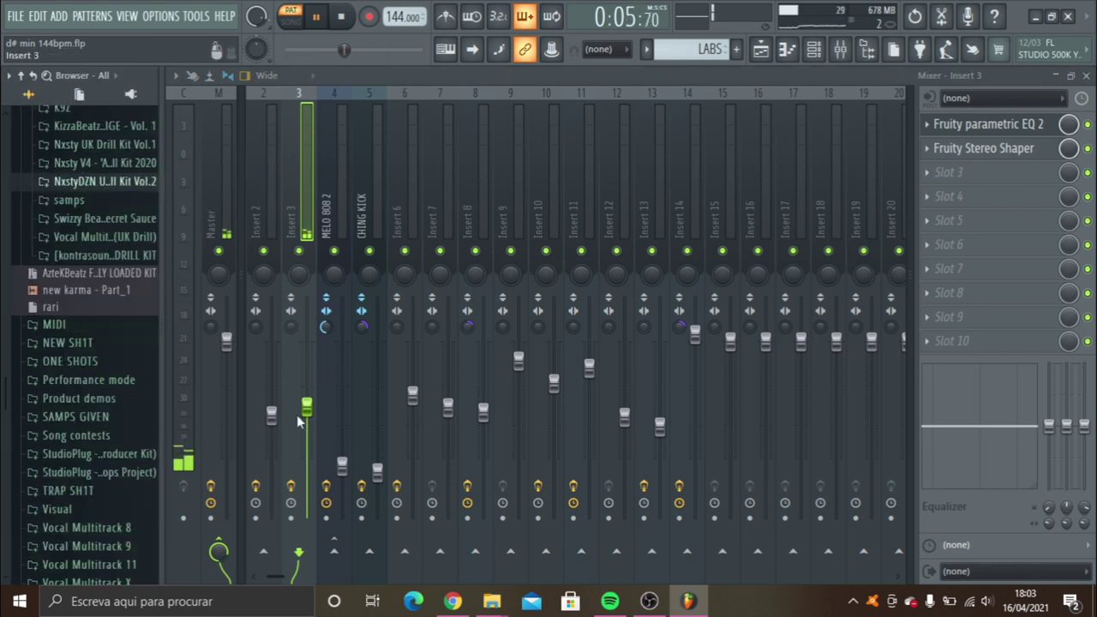
left_click_drag(306, 407, 306, 429)
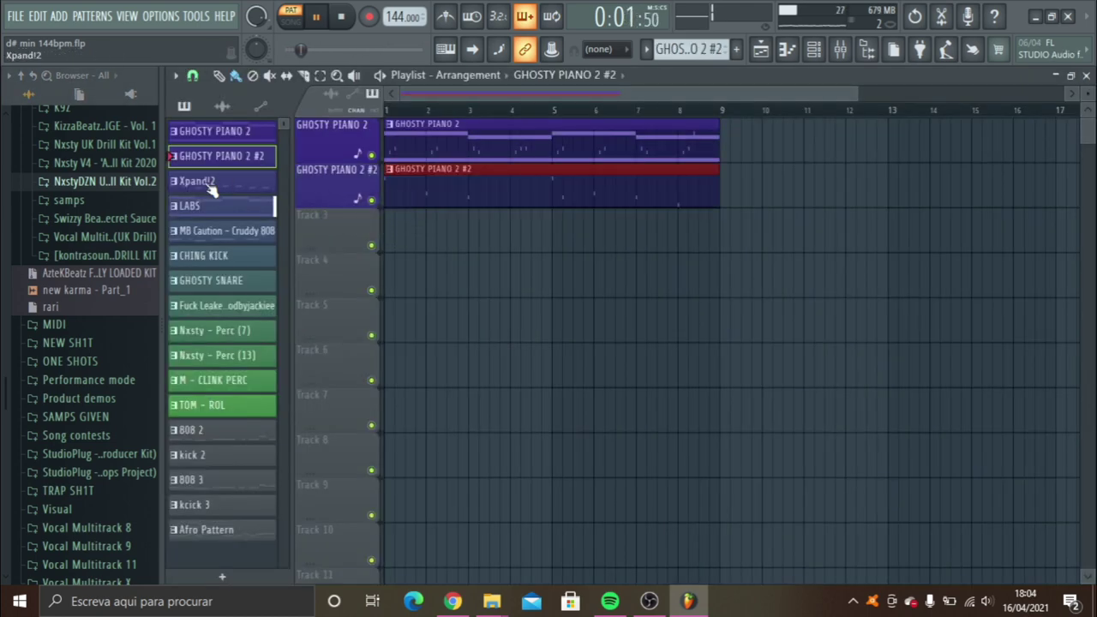
Assign the Xpand!2, LABS, MB Caution - Cruddy 808 and CHING KICK patterns to playlist tracks 3 to 6.
left_click_drag(212, 189, 319, 231)
left_click_drag(344, 273, 345, 268)
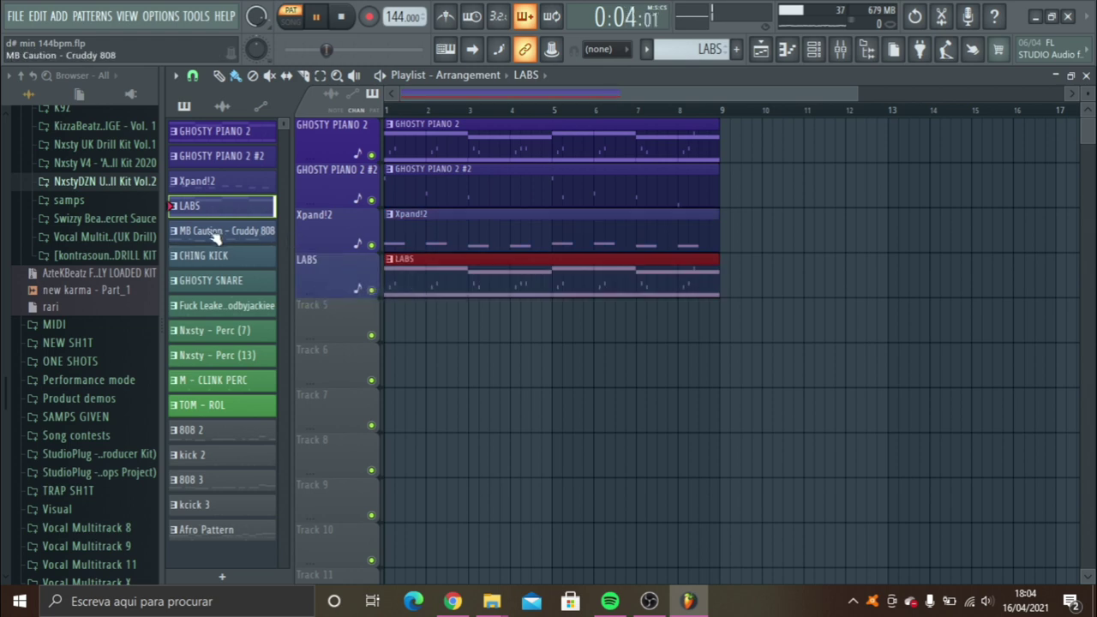
left_click_drag(210, 230, 284, 316)
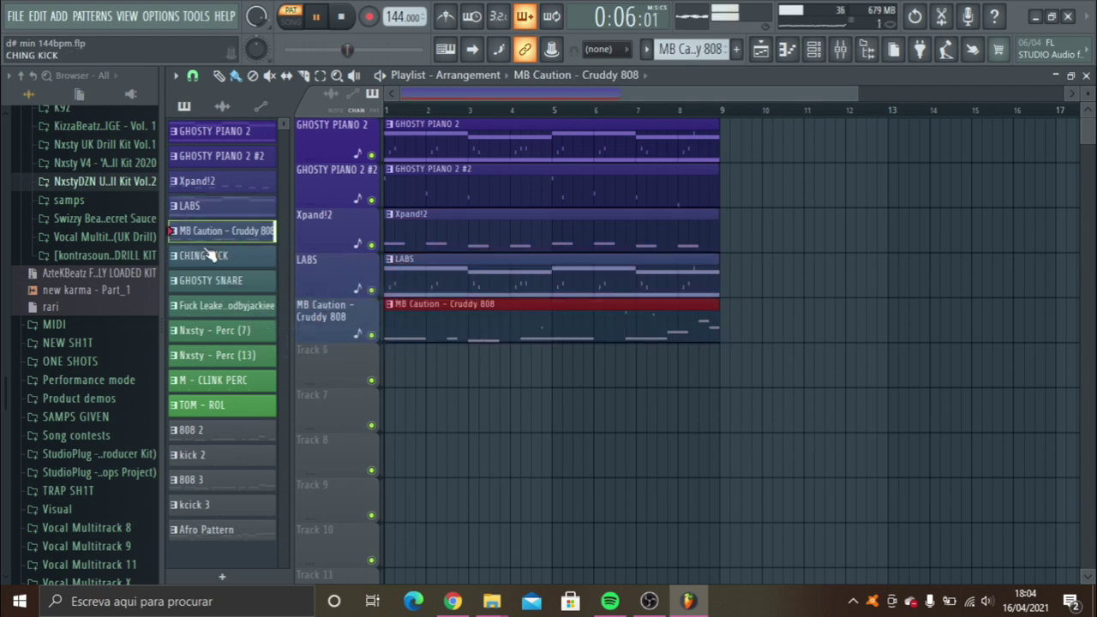
left_click_drag(211, 255, 316, 327)
left_click_drag(347, 366, 341, 367)
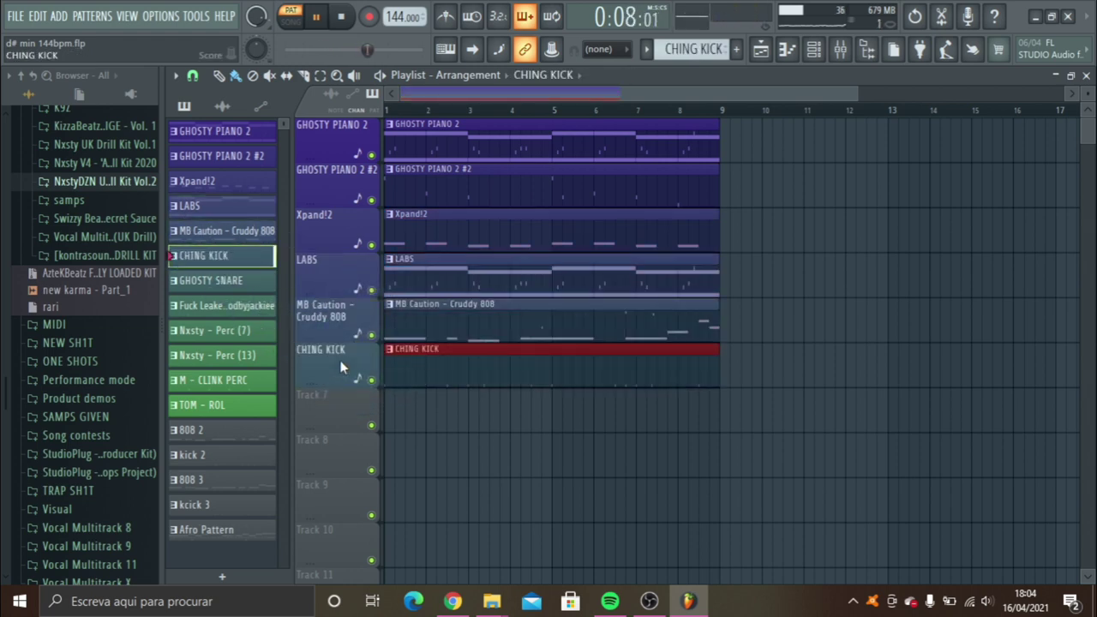
Assign the Fuck Leakers CS, Nxsty - Perc (7), Nxsty - Perc (13), M - CLINK PERC and TOM - ROL patterns to playlist tracks 7 to 11.
left_click_drag(224, 311, 351, 411)
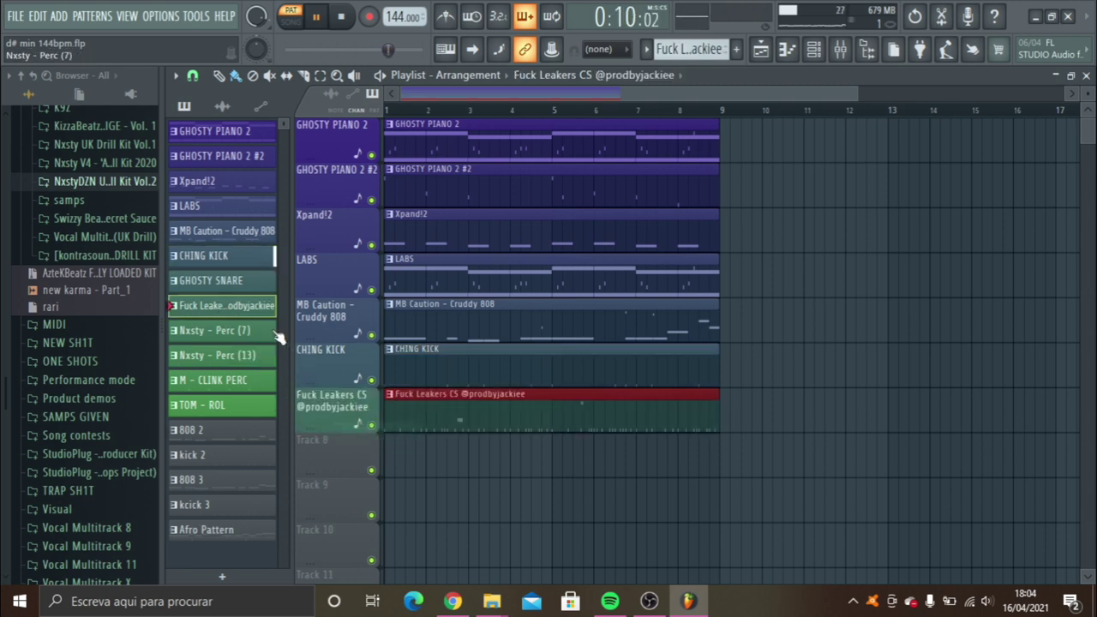
left_click_drag(225, 336, 336, 462)
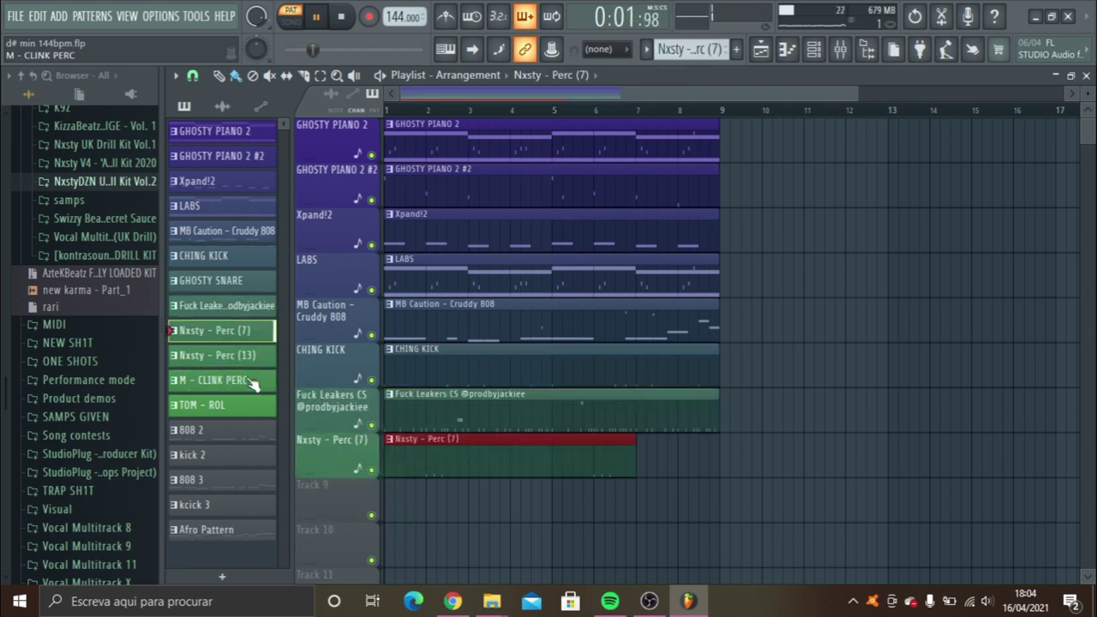
left_click_drag(299, 497, 320, 497)
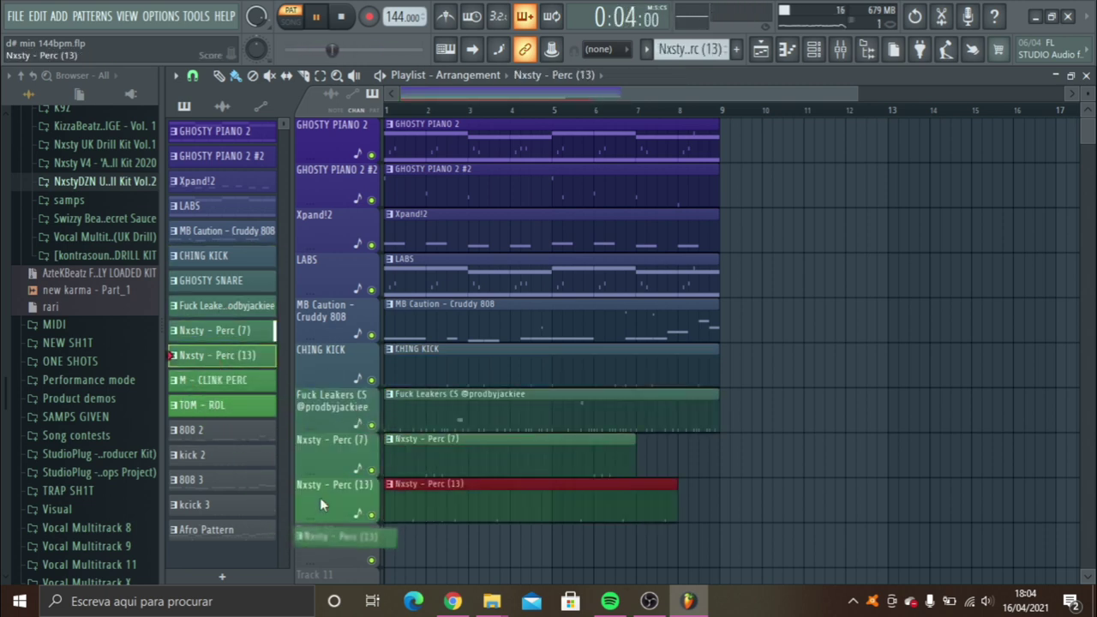
left_click_drag(216, 380, 331, 538)
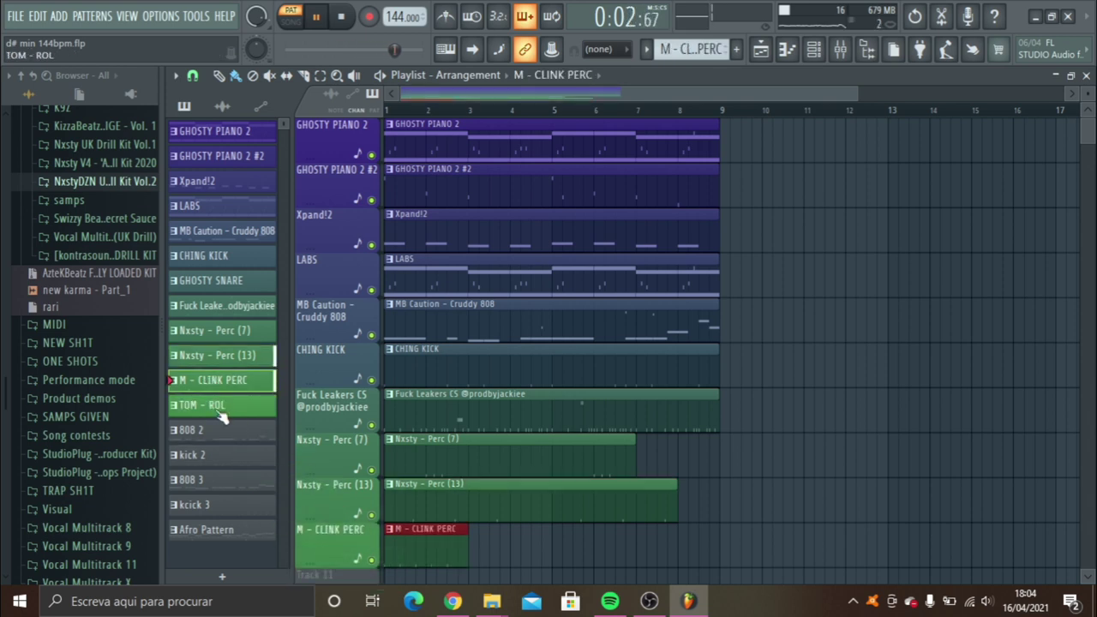
left_click_drag(215, 405, 332, 576)
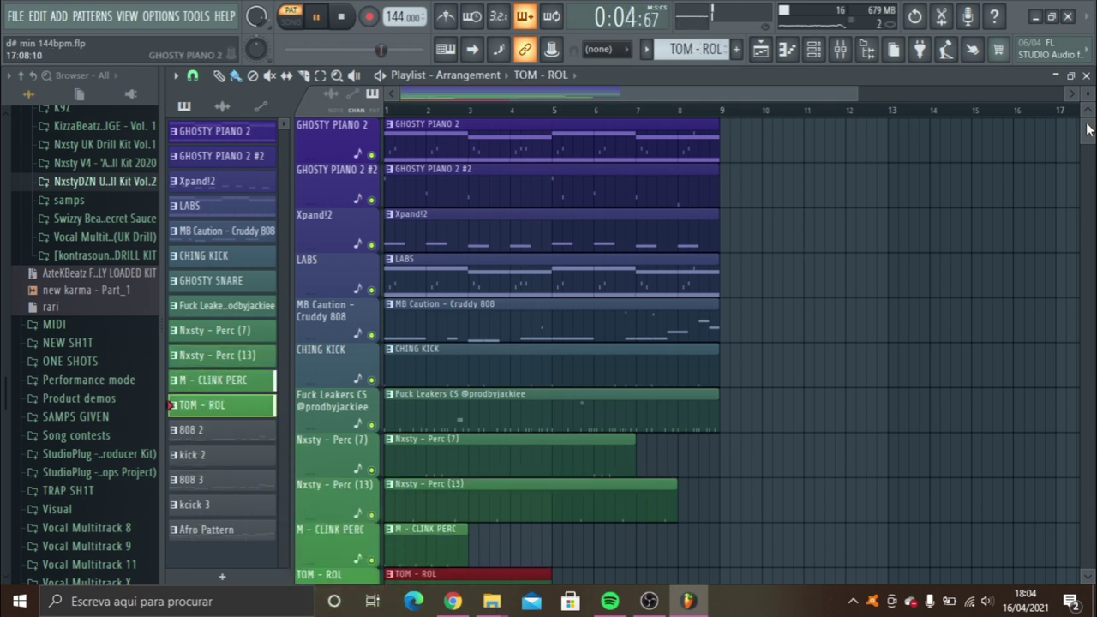
Split the Afro Pattern by channel into separate patterns.
scroll(1083, 128, "down", 3)
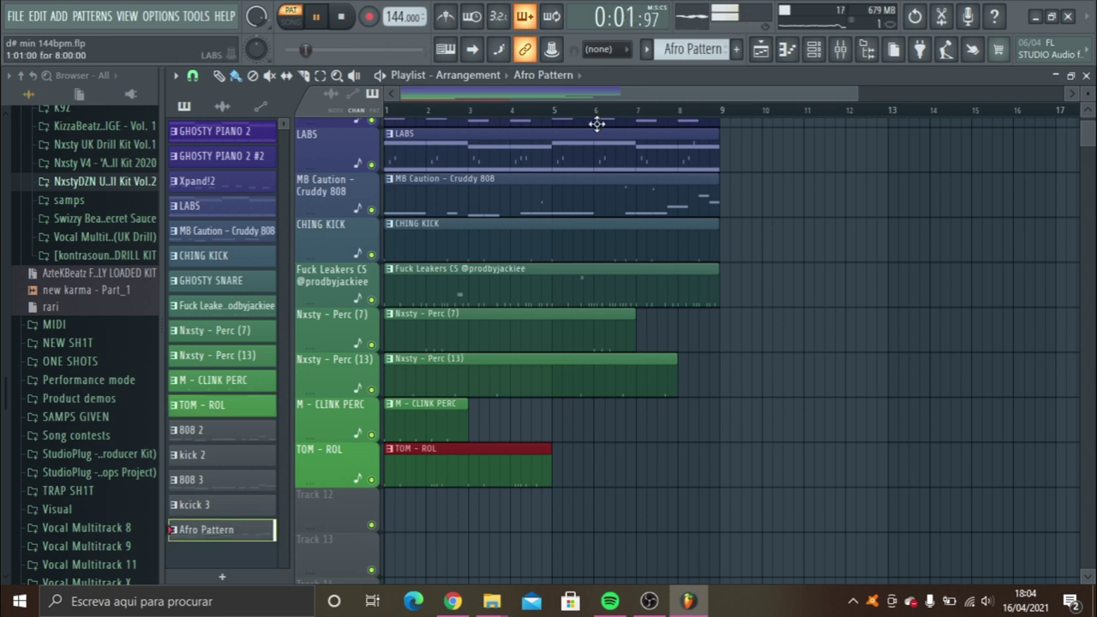
left_click(647, 51)
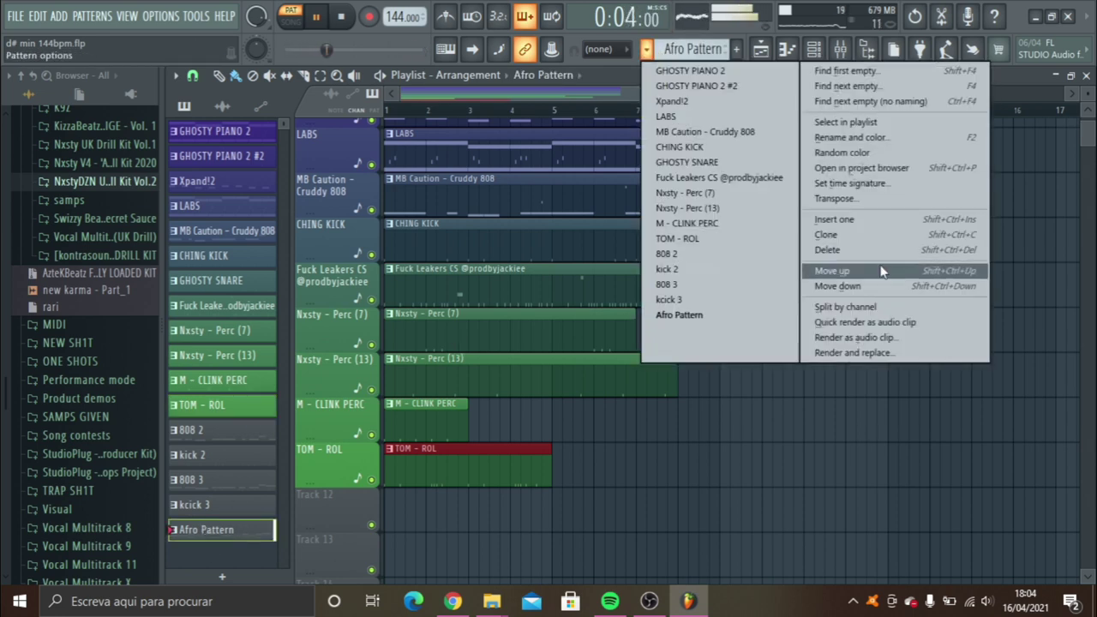
left_click(858, 307)
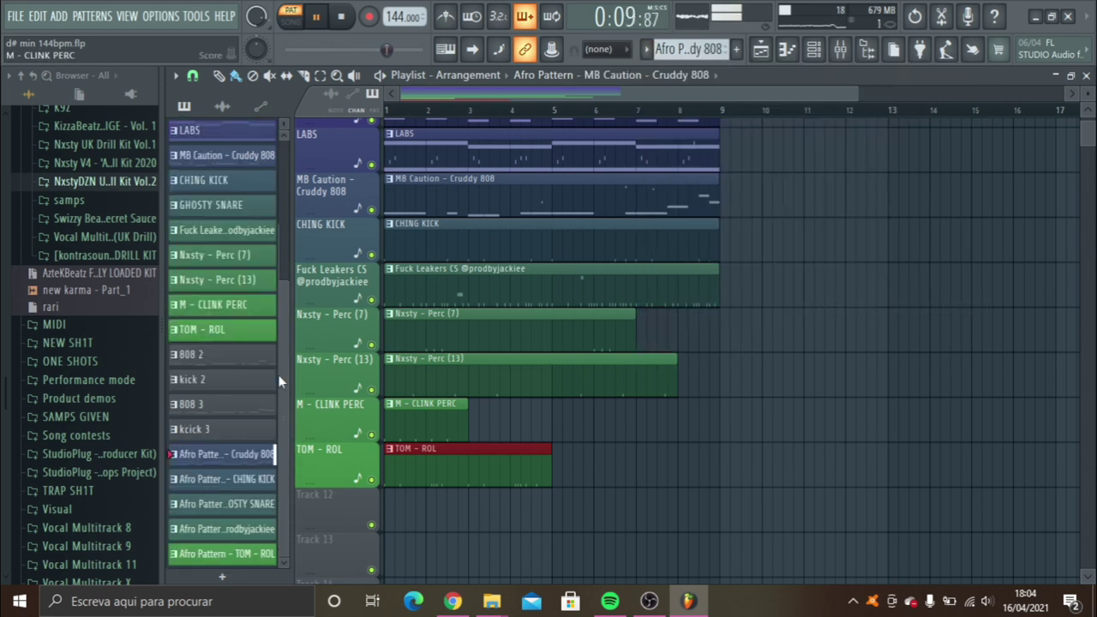
Reorder the patterns with 808 2 and 808 3 below the Cruddy 808 and kick 2 and kcick 3 below CHING KICK, and switch to song mode.
left_click_drag(280, 382, 281, 347)
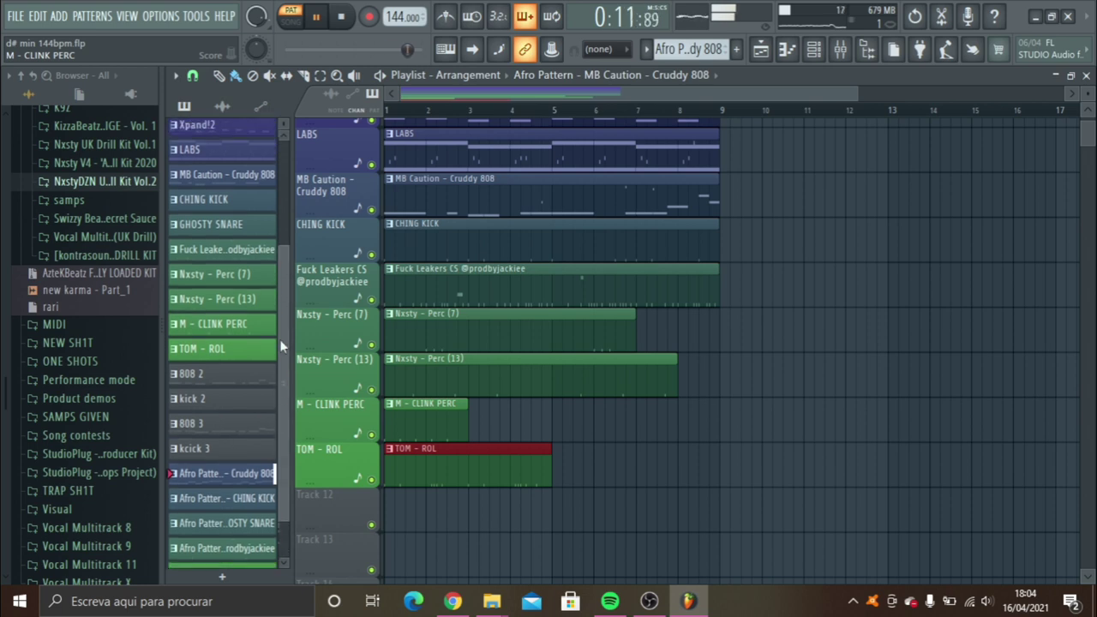
left_click_drag(229, 311, 227, 202)
left_click_drag(211, 432, 218, 224)
left_click_drag(204, 429, 210, 273)
left_click_drag(214, 457, 210, 298)
key("l")
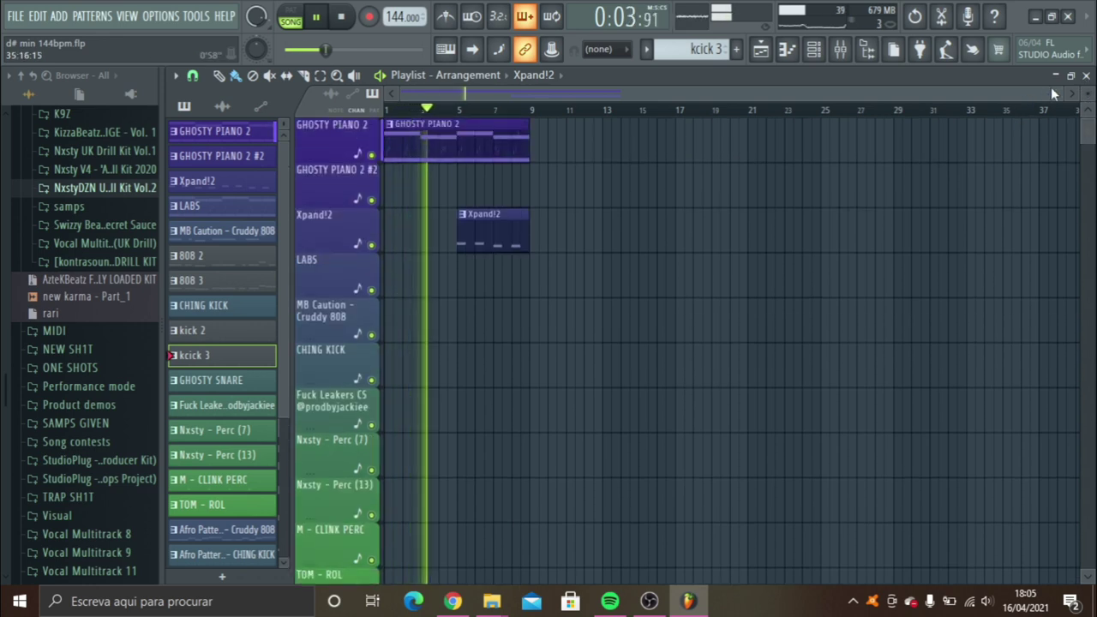
scroll(719, 147, "up", 5)
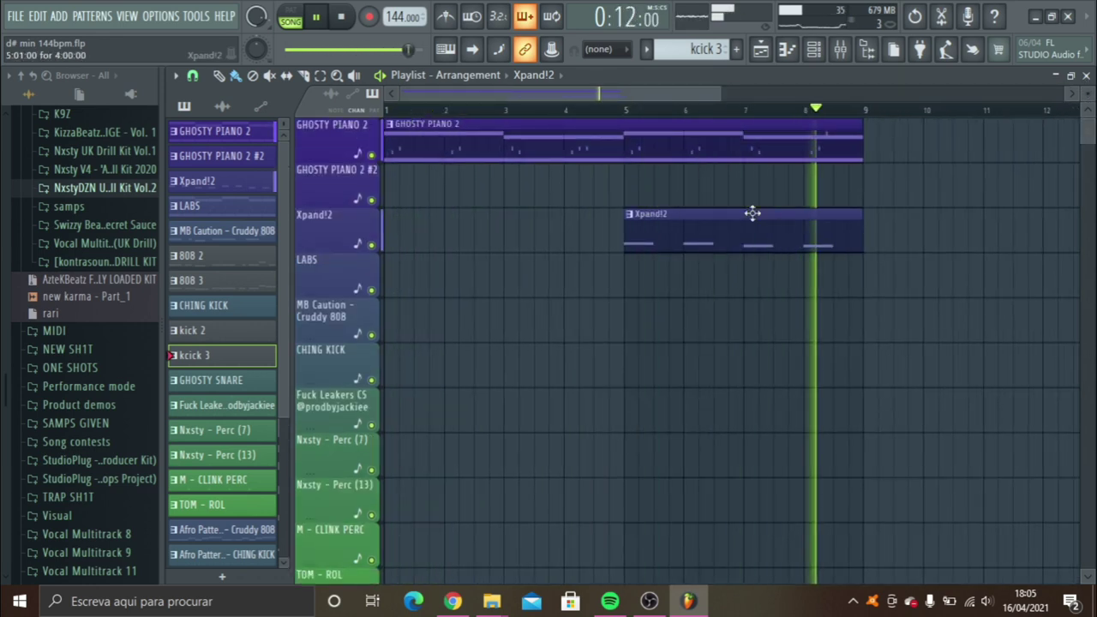
right_click(347, 139)
left_click(886, 155)
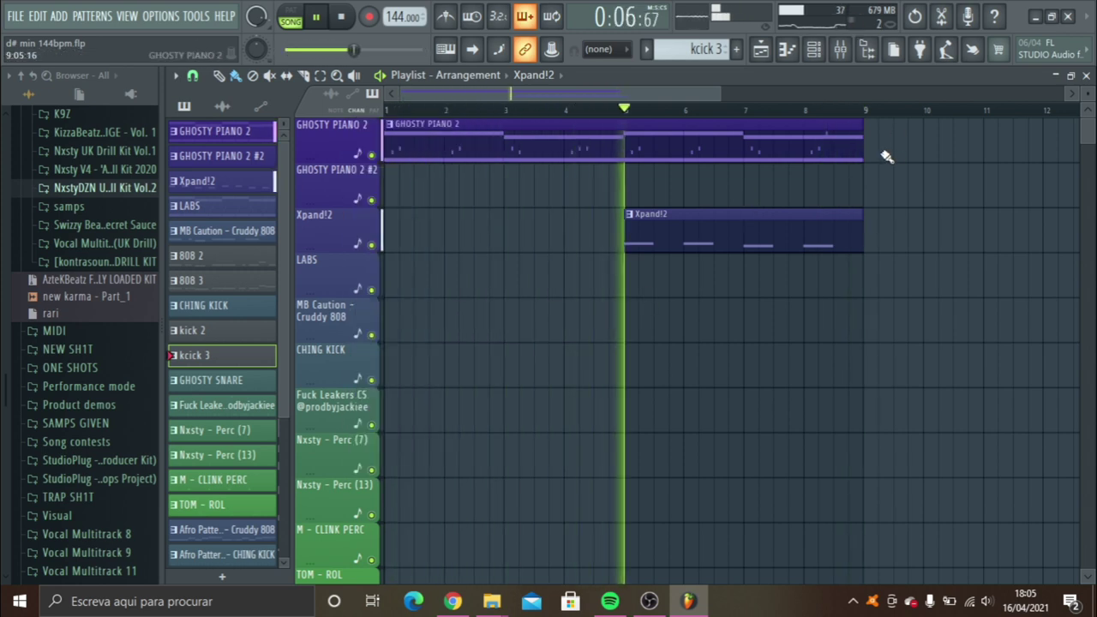
left_click(868, 157)
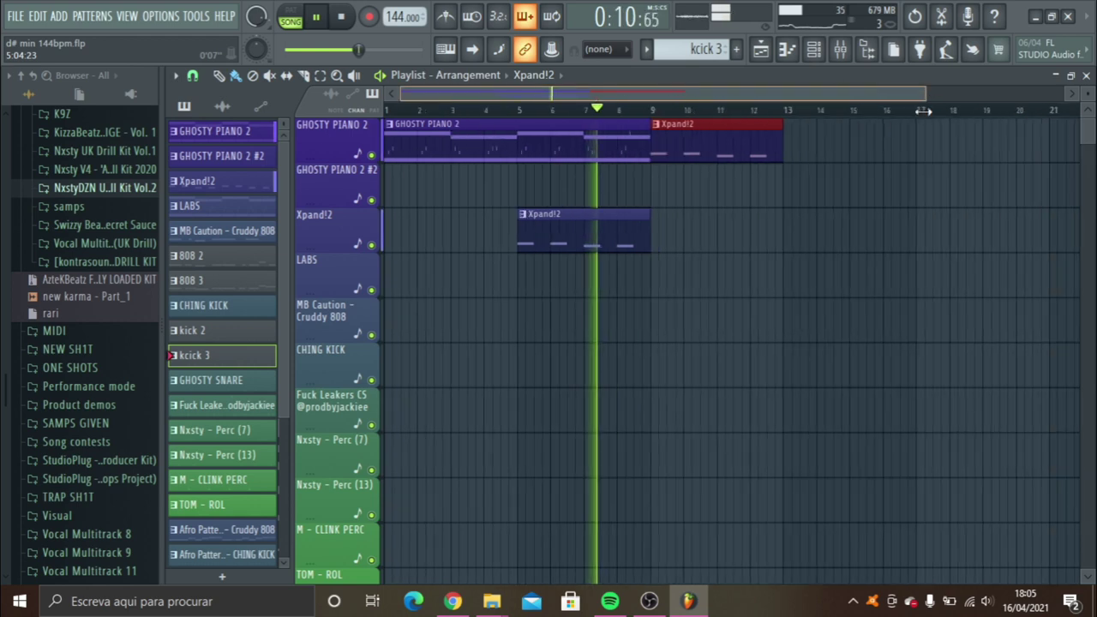
scroll(649, 94, "down", 3)
left_click_drag(742, 137, 644, 156)
right_click(612, 166)
Repeat the GHOSTY PIANO 2 pattern on its track at bars 9 and 17.
left_click(595, 154)
left_click(658, 155)
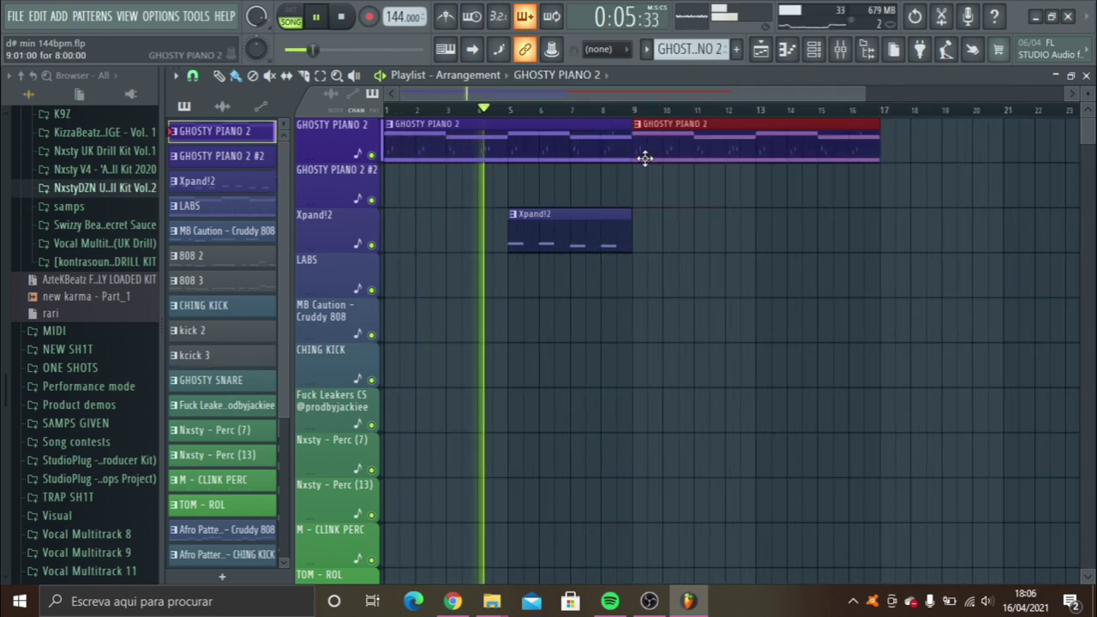
left_click(896, 149)
left_click_drag(921, 140, 907, 140)
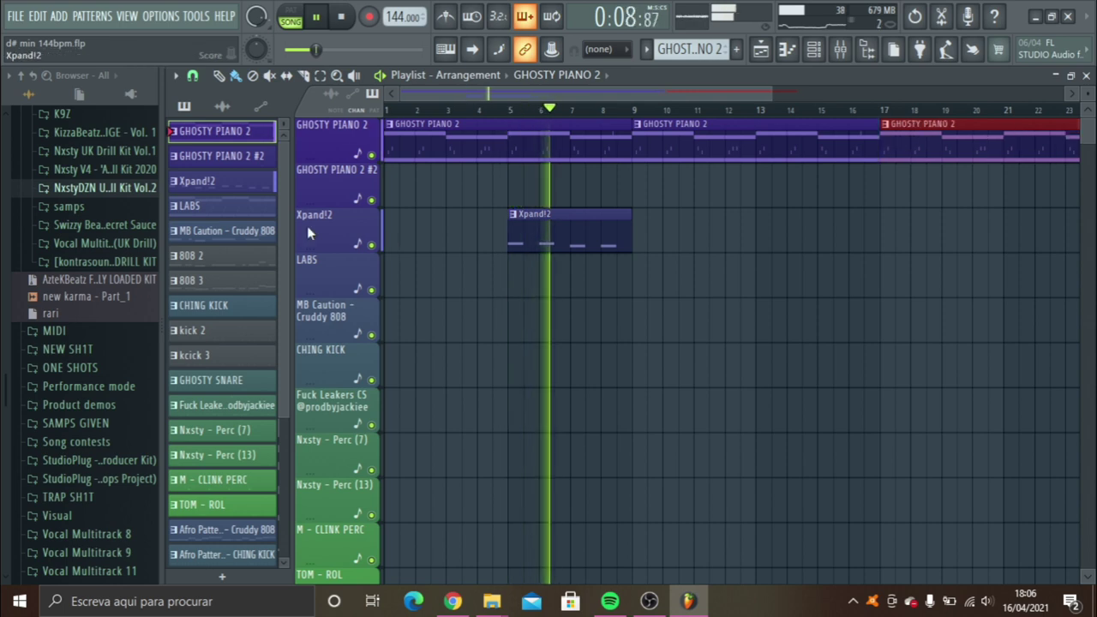
Place one-bar MB Caution - Cruddy 808 clips on their track at bars 9, 11, 13 and 15.
left_click(225, 230)
left_click(663, 318)
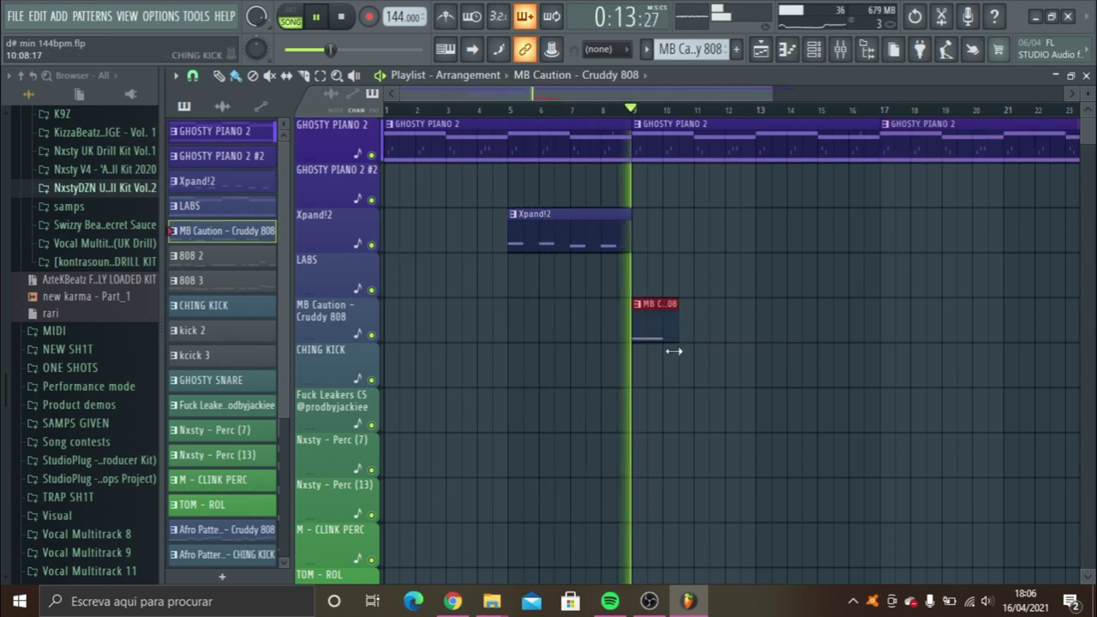
left_click(699, 319)
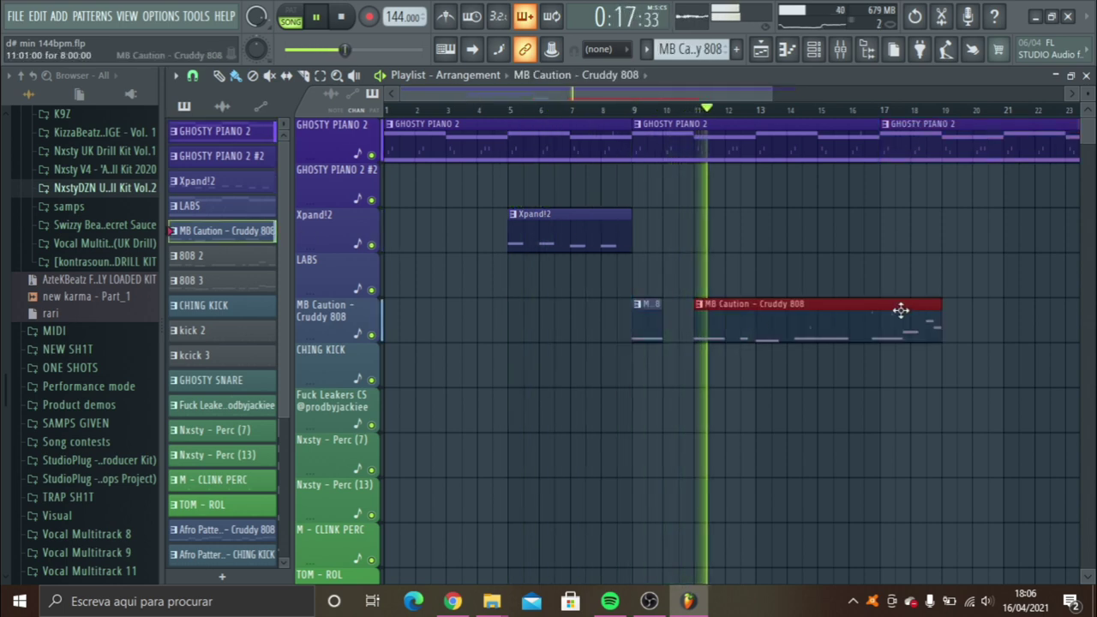
left_click_drag(912, 320, 725, 320)
left_click(789, 331)
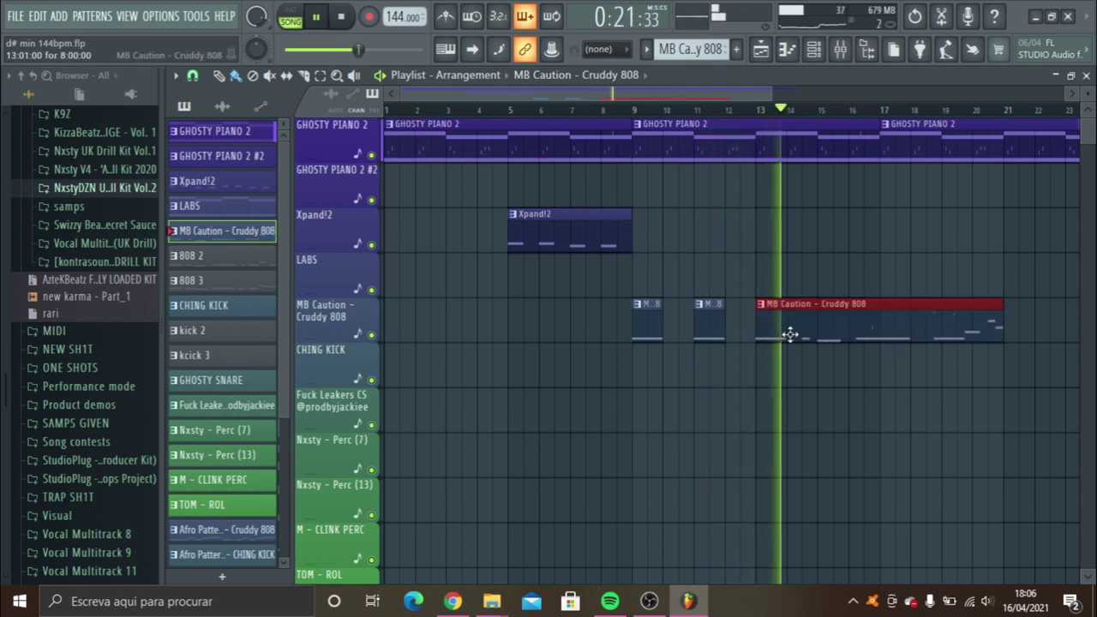
right_click(789, 331)
left_click(761, 325)
left_click(820, 330)
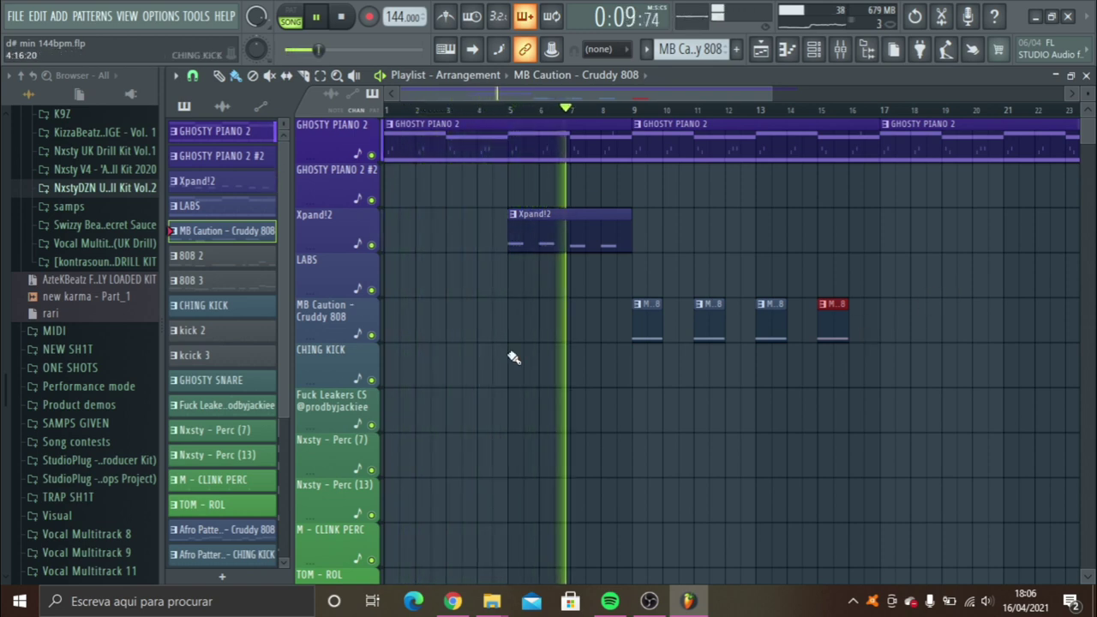
Place the Fuck Leakers CS pattern on its own track from bar 9 to bar 17.
left_click(240, 405)
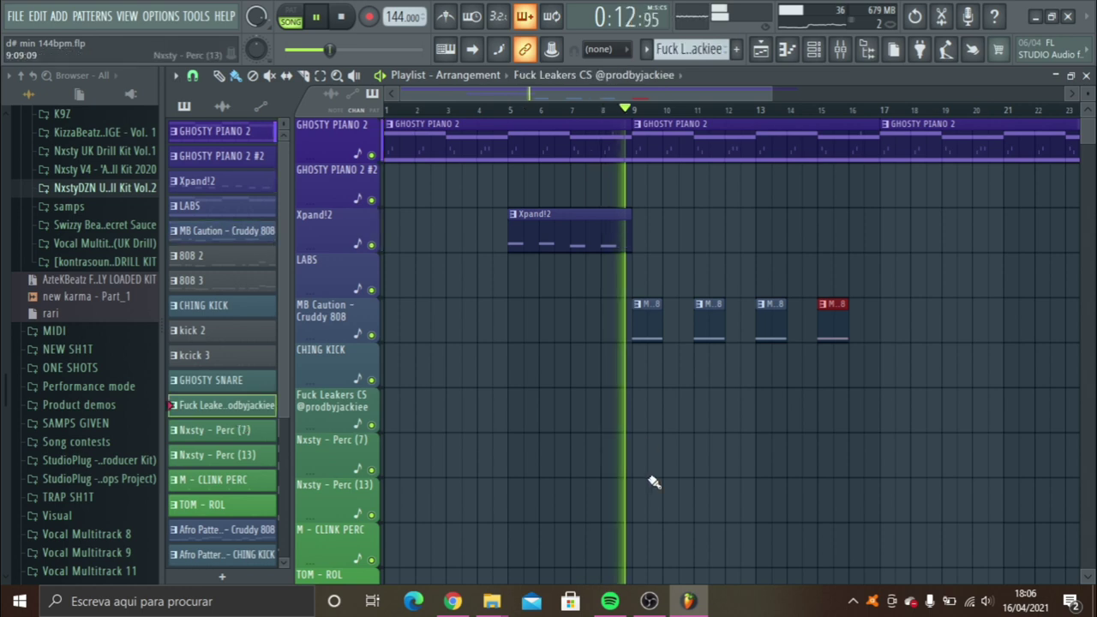
mouse_move(652, 482)
left_mouse_down()
mouse_move(701, 417)
mouse_move(703, 382)
left_mouse_up()
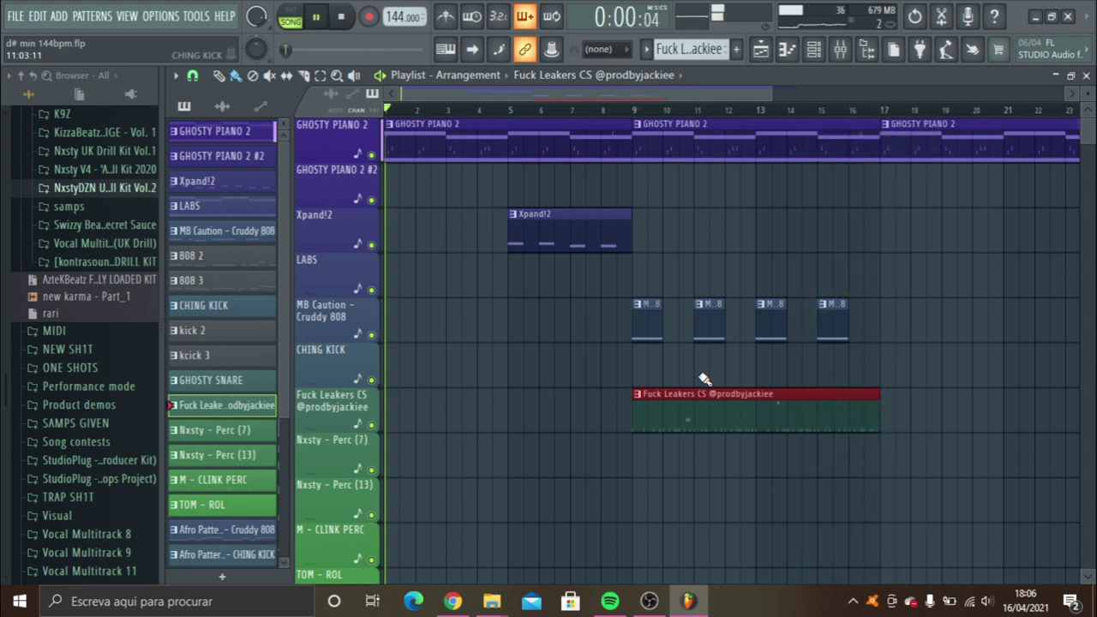
Play the arrangement from bar 9 and listen through to the end of the percussion section.
left_click(634, 104)
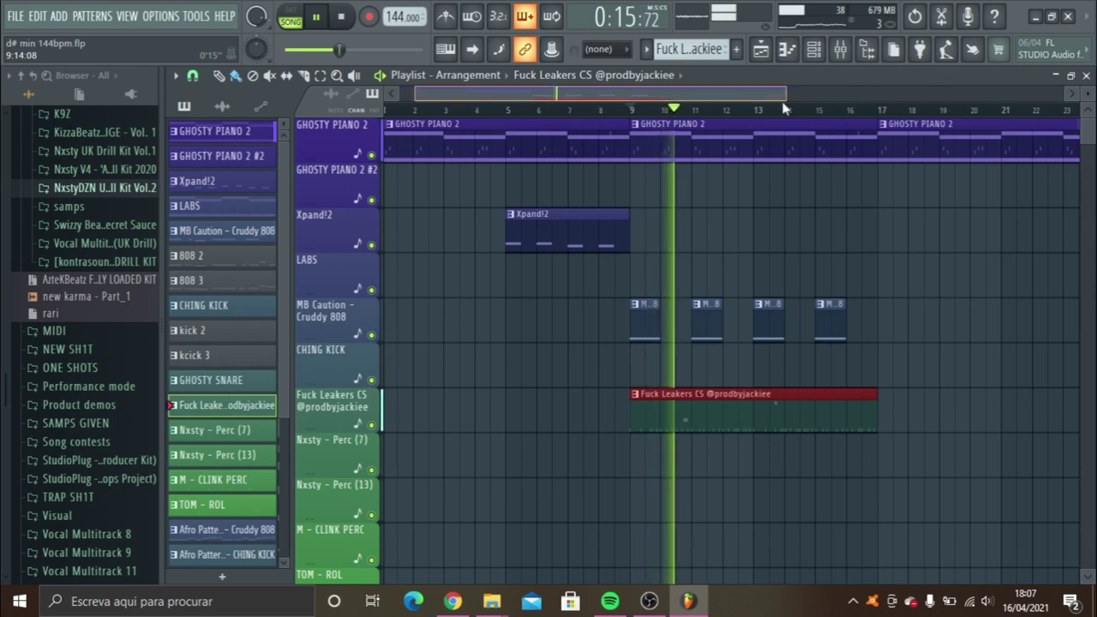
scroll(708, 104, "right", 5)
left_click_drag(718, 101, 403, 93)
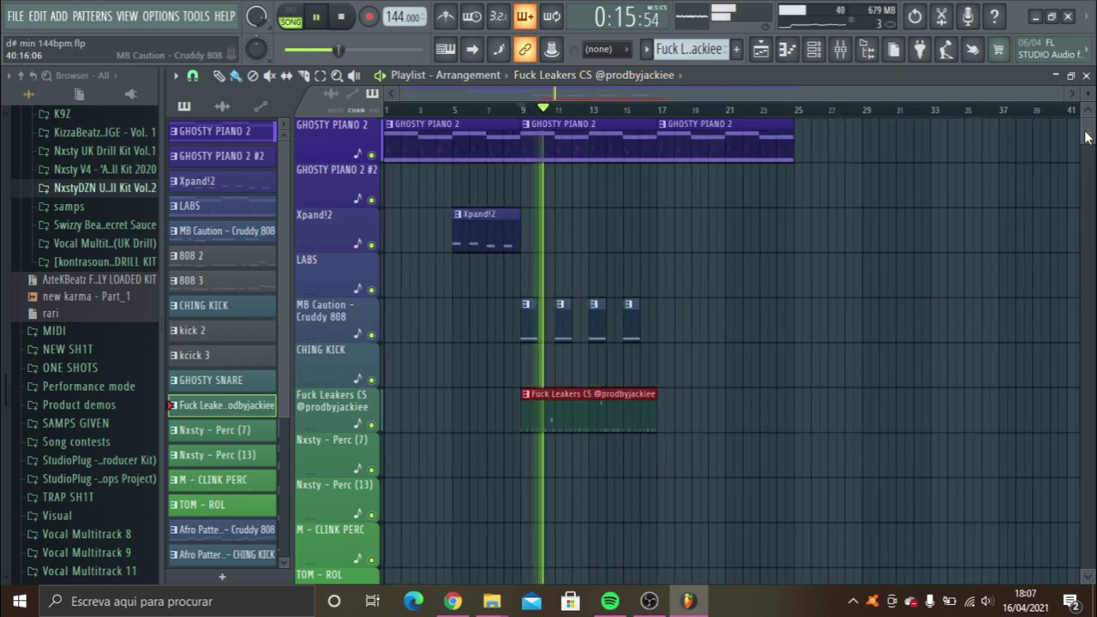
scroll(1087, 137, "down", 3)
scroll(1092, 130, "up", 3)
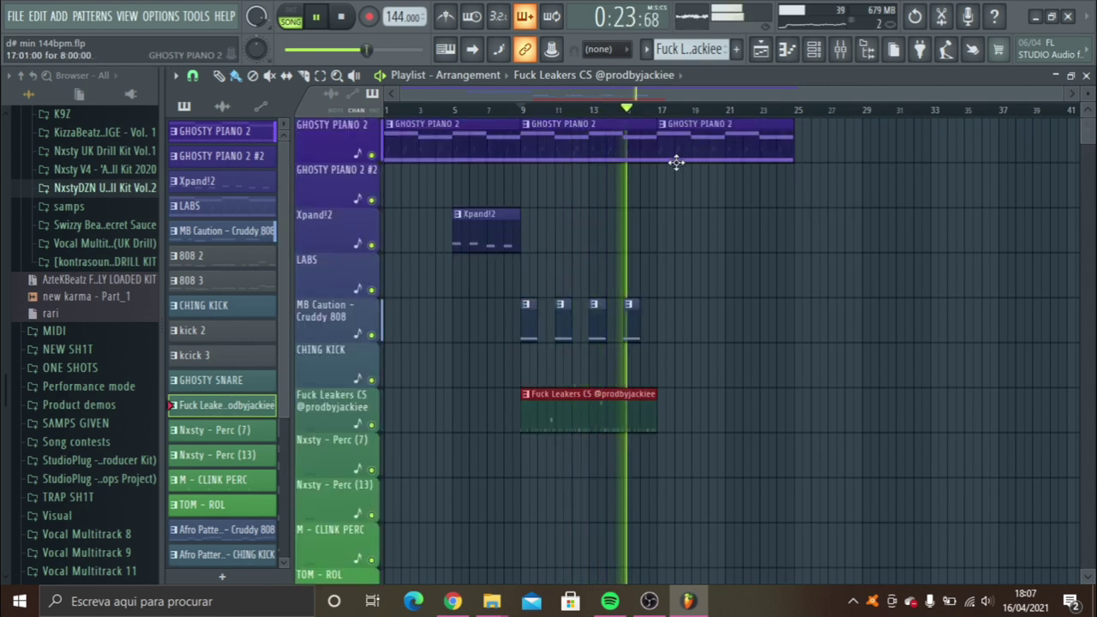
key("space")
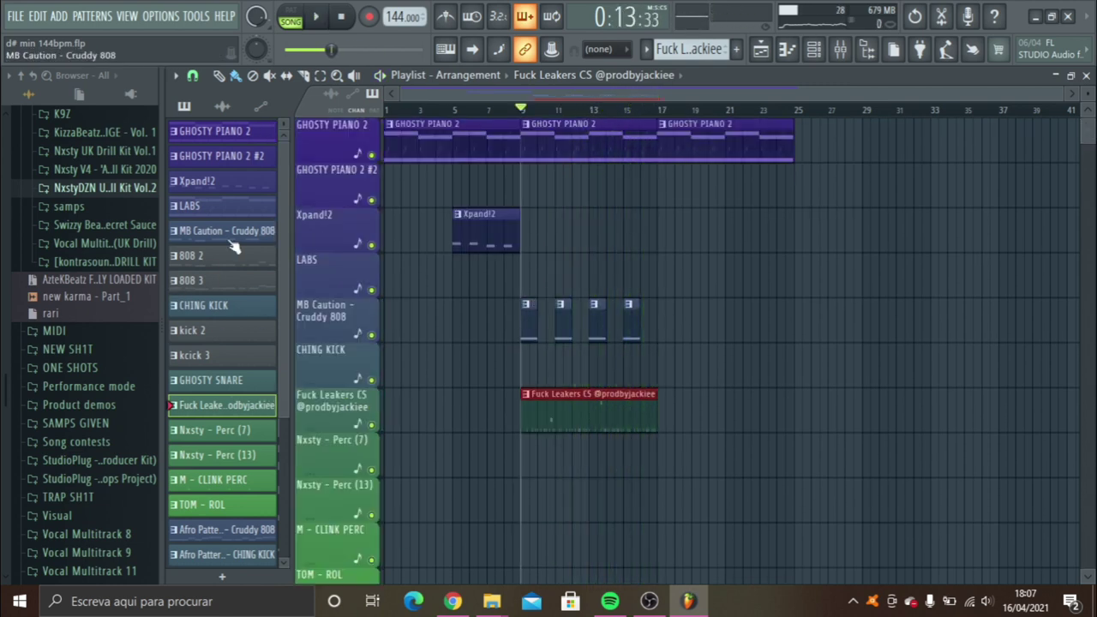
Place the CHING KICK pattern on its track from bar 17 to 25 and a one-bar MB Caution - Cruddy 808 clip at bar 17.
left_click(234, 307)
left_click(677, 319)
left_click_drag(705, 321, 705, 365)
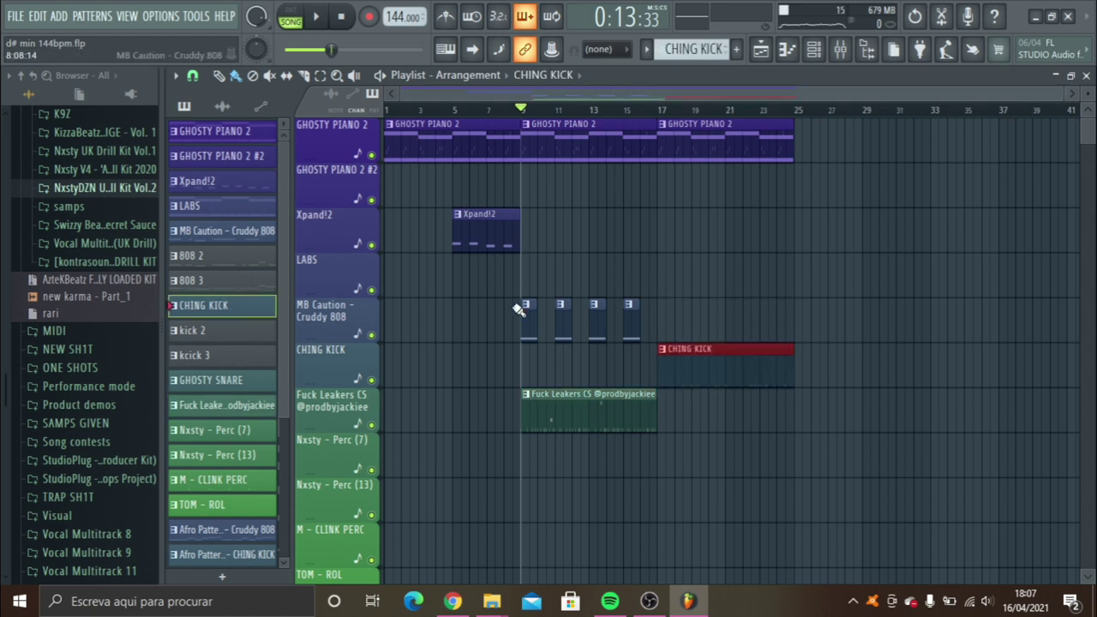
left_click(525, 310)
left_click(664, 306)
key("space")
Place a four-bar Xpand!2 clip at bar 13 on its track and play back the section from there.
left_click(505, 243)
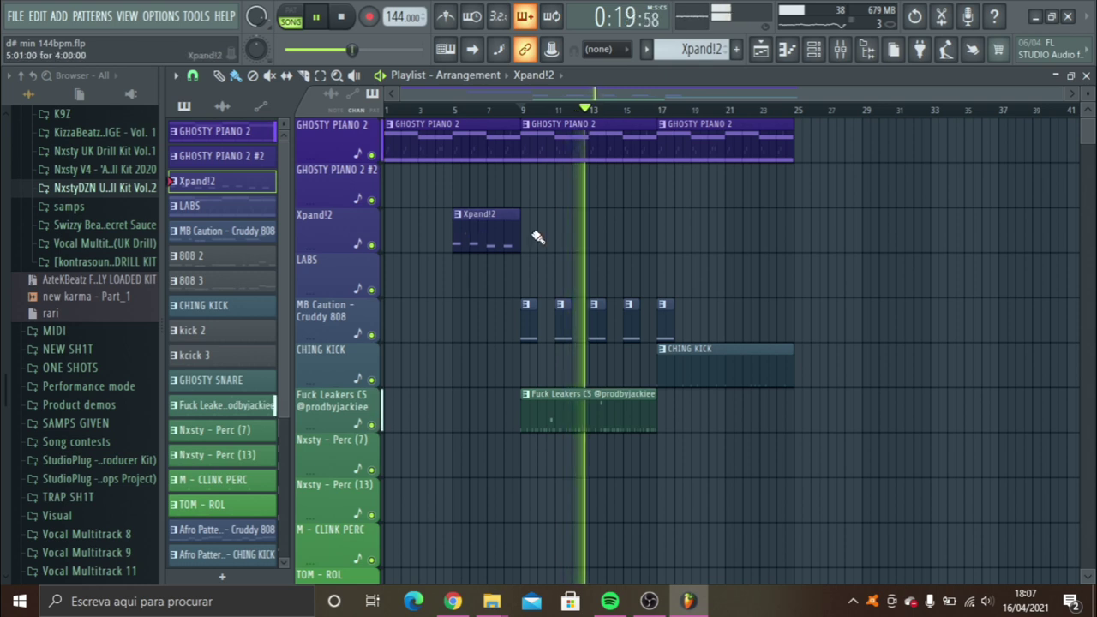
left_click(591, 241)
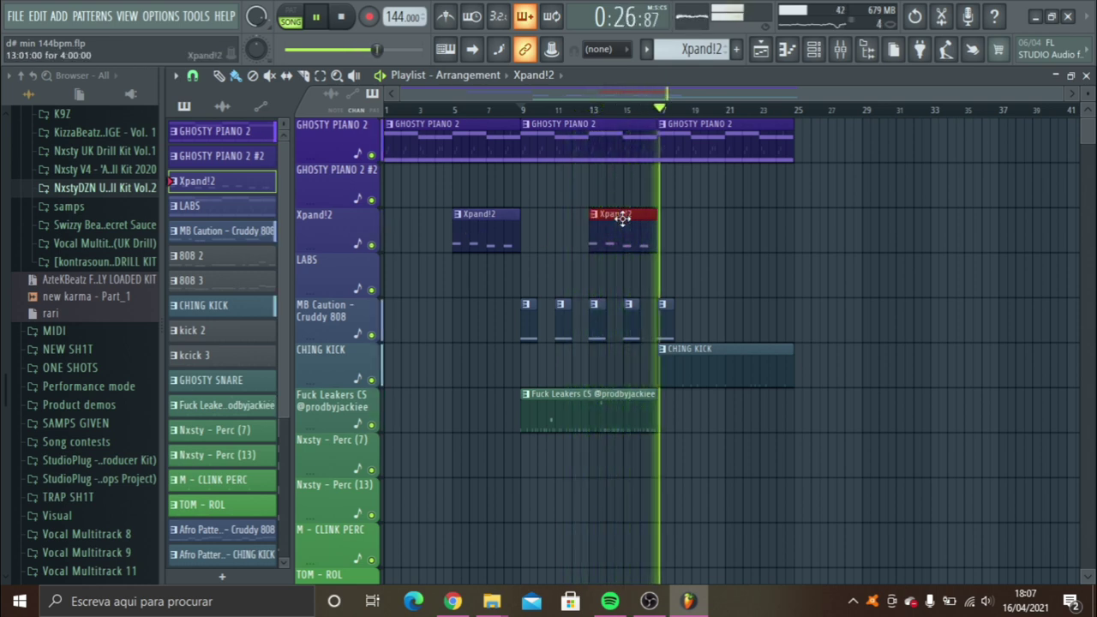
key("space")
key("space")
left_click(590, 110)
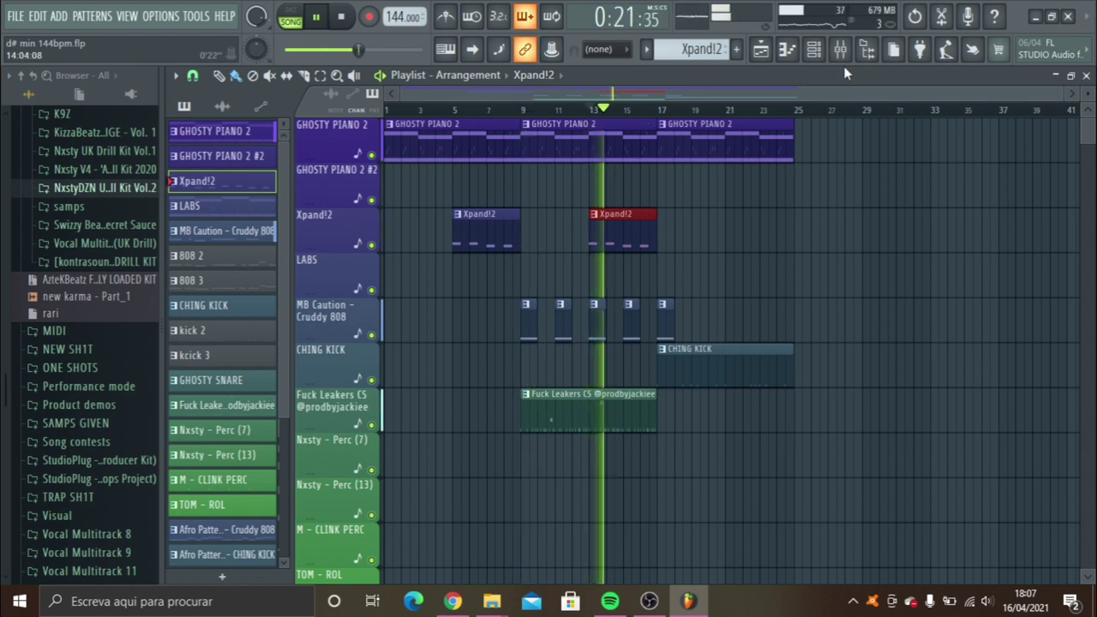
scroll(1070, 106, "up", 2)
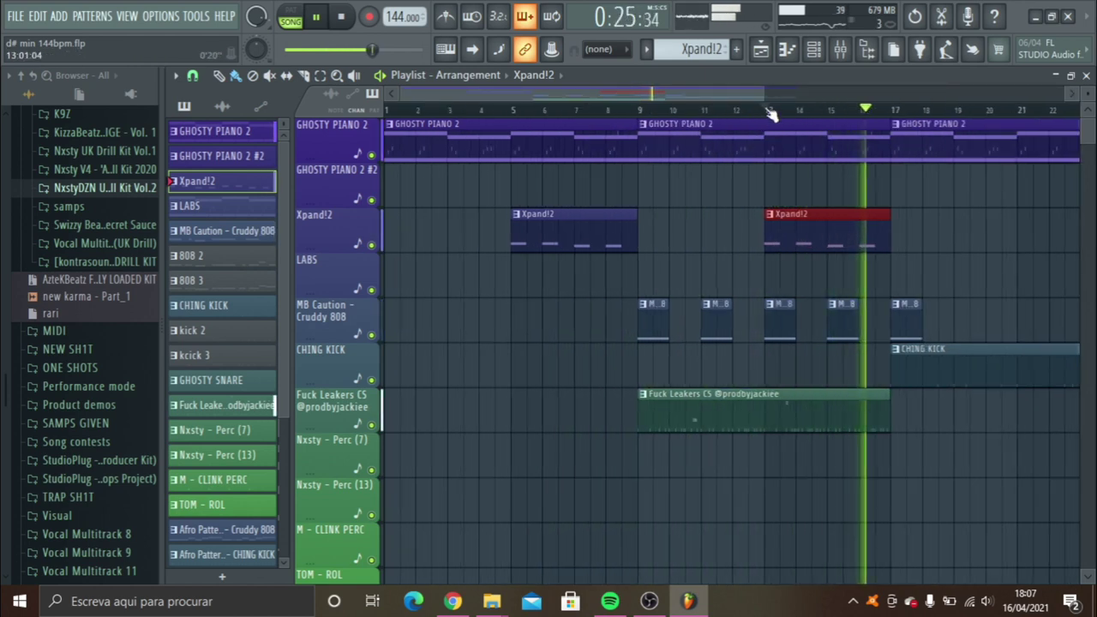
left_click(770, 110)
key("space")
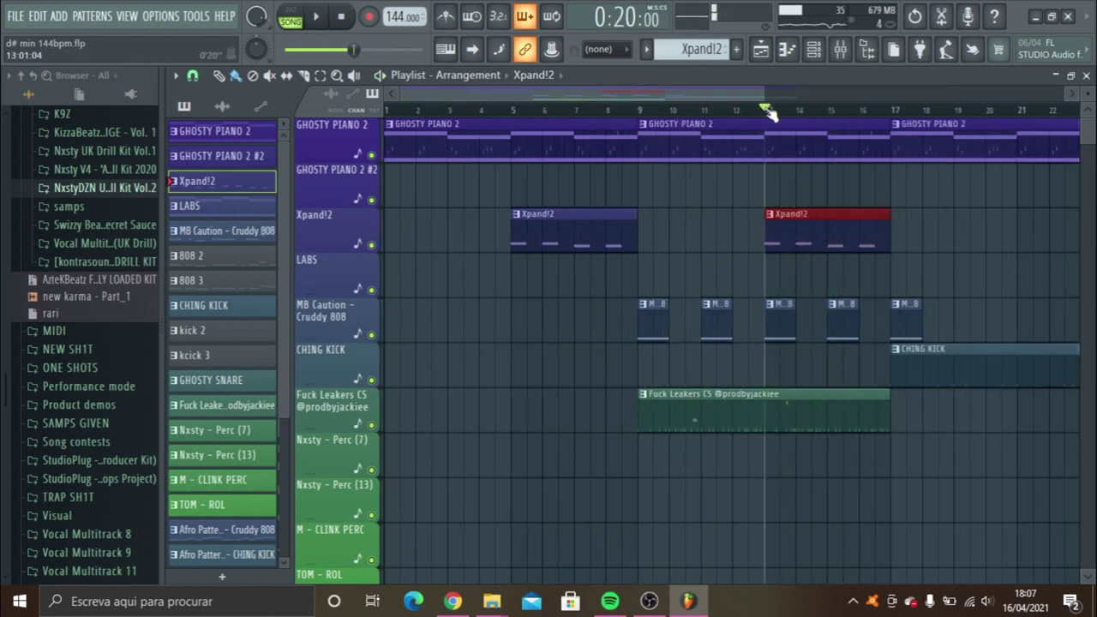
Extend the first Xpand!2 clip back to bar 1 and open the track's consolidation options.
left_click_drag(511, 231, 367, 268)
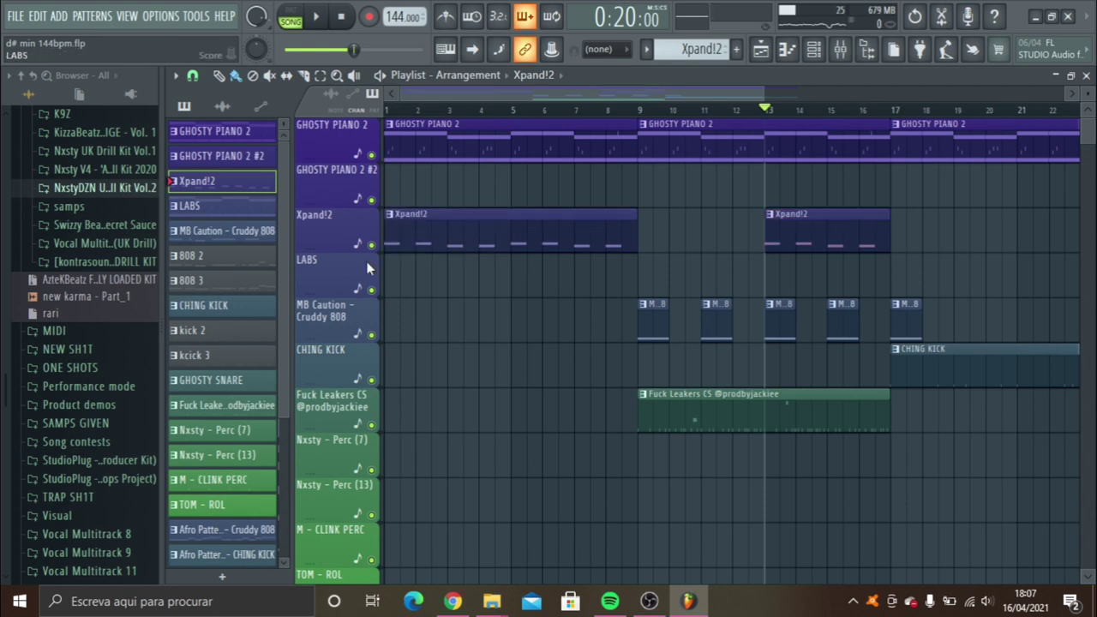
right_click(337, 239)
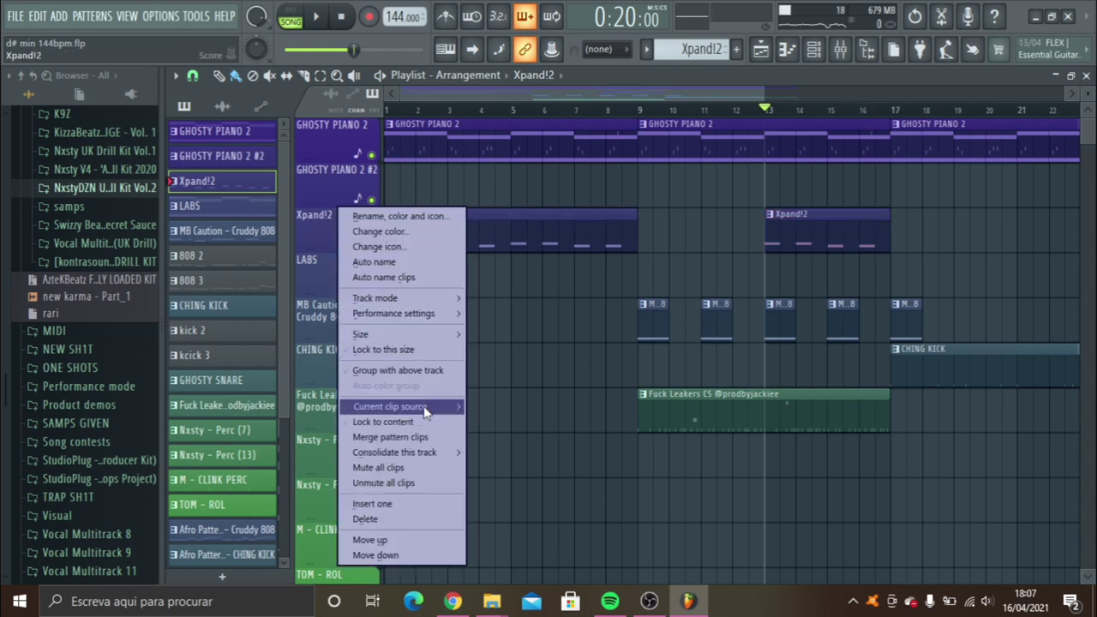
mouse_move(433, 456)
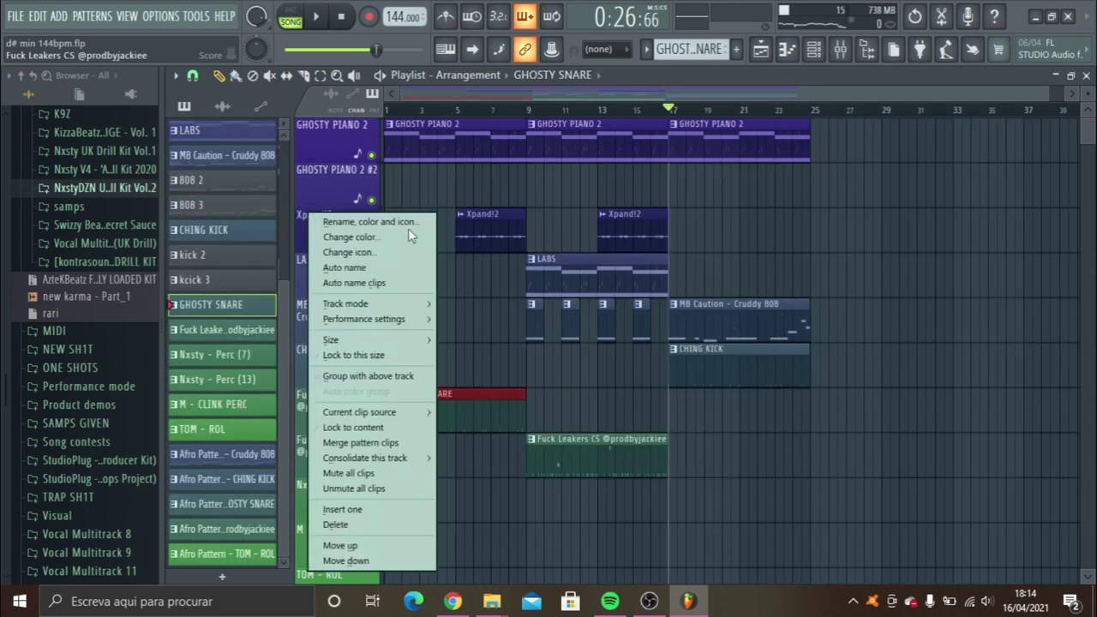
Auto-name the snare track GHOSTY SNARE, move its clip from bar 1 to bar 17 and play it back.
left_click(390, 268)
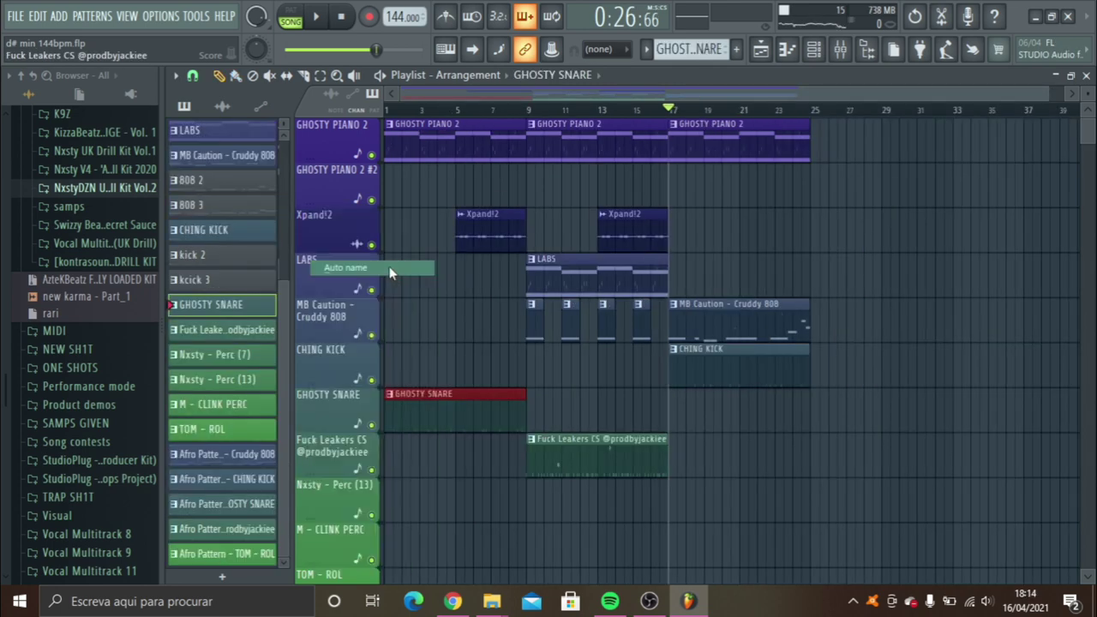
left_click_drag(418, 406, 703, 406)
key("space")
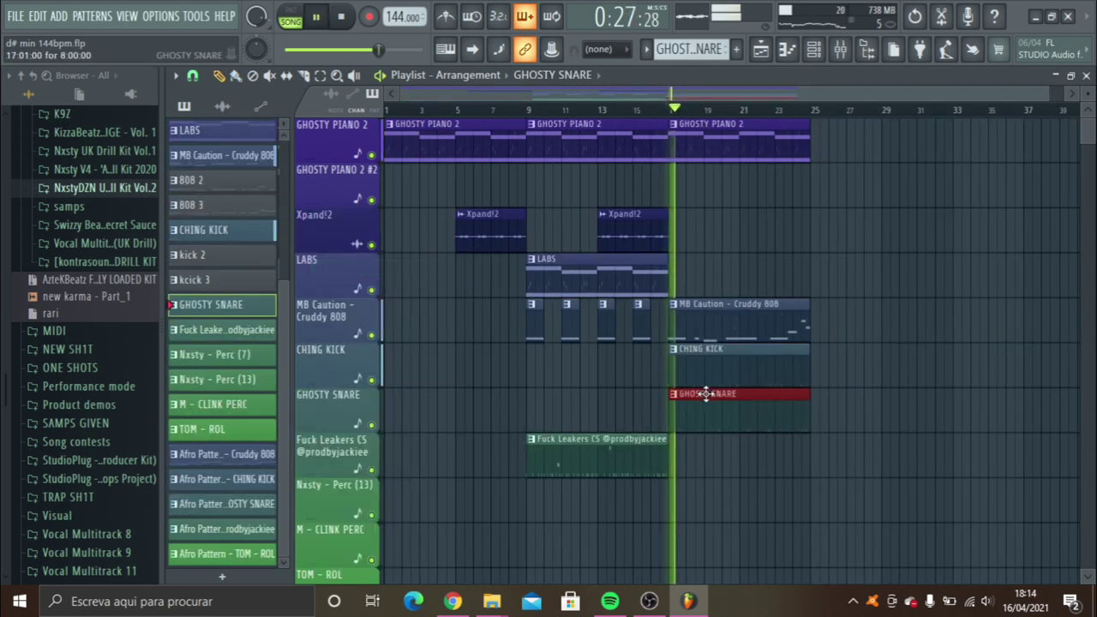
Delete the empty Nxsty - Perc (13) track from the playlist.
right_click(347, 491)
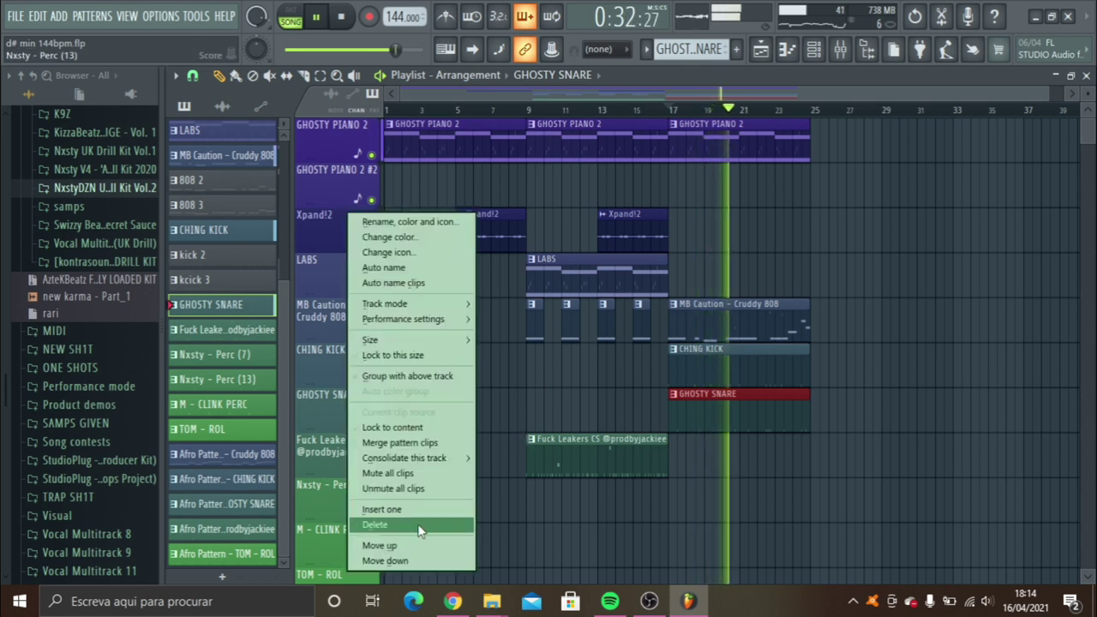
left_click(422, 523)
left_click(623, 343)
Place Fuck Leakers CS clips at bars 17 and 25, and repeat the GHOSTY SNARE, CHING KICK and Cruddy 808 clips at bar 25.
left_click(698, 458)
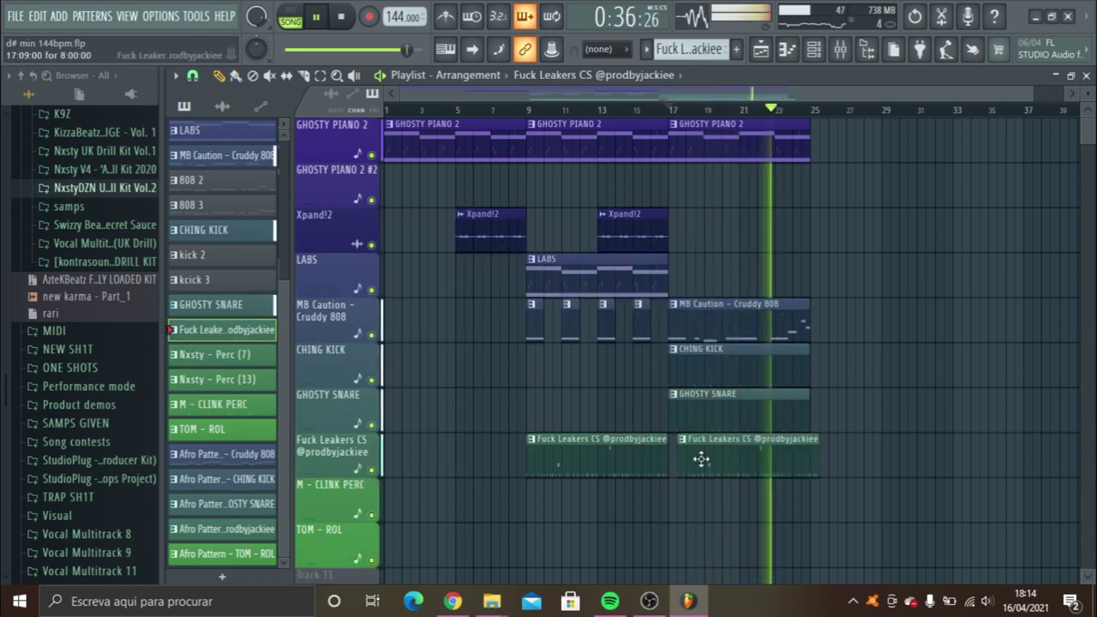
left_click(823, 453)
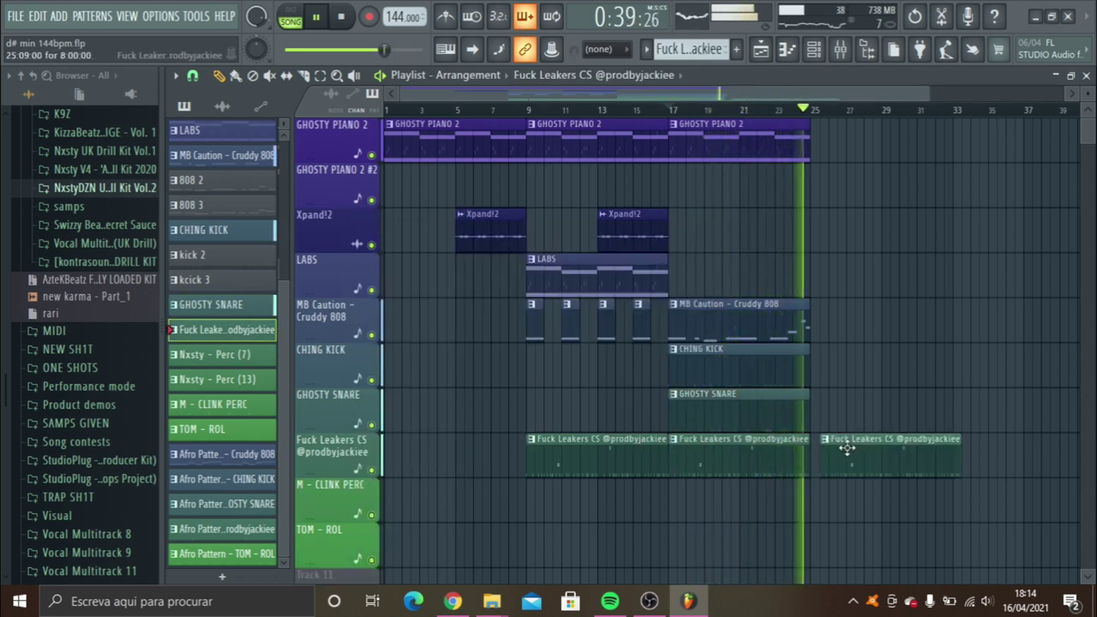
left_click(750, 409)
left_click(823, 421)
left_click(798, 369)
left_click(816, 364)
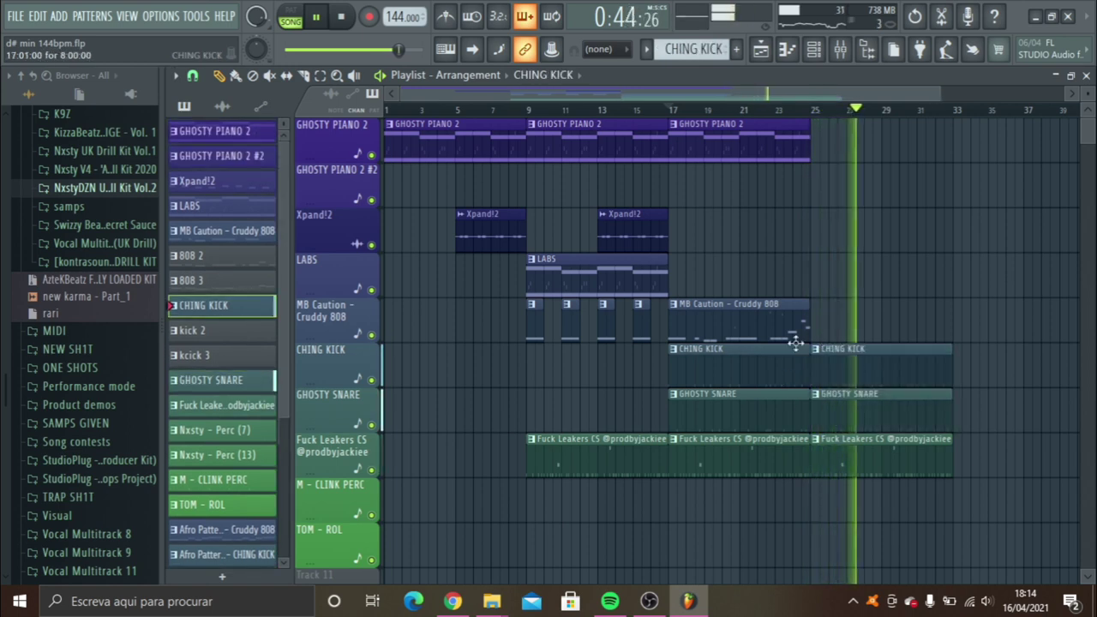
left_click(809, 323)
left_click(818, 323)
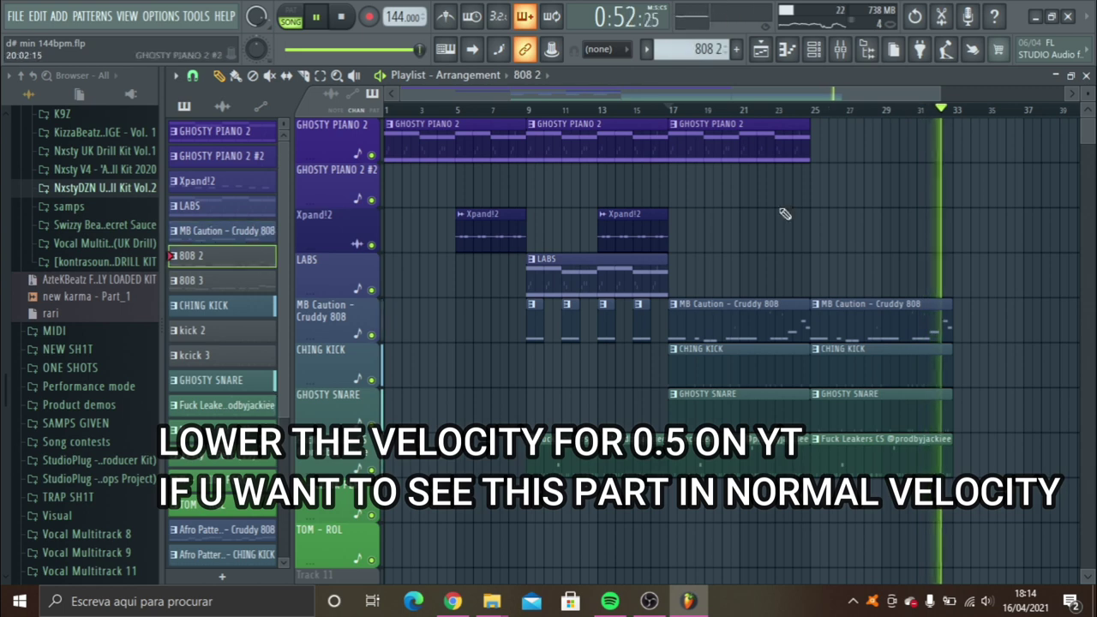
Place the 808 2 pattern on the Cruddy 808 track at bar 33.
key("KP_Add")
left_click(961, 324)
scroll(702, 274, "right", 4)
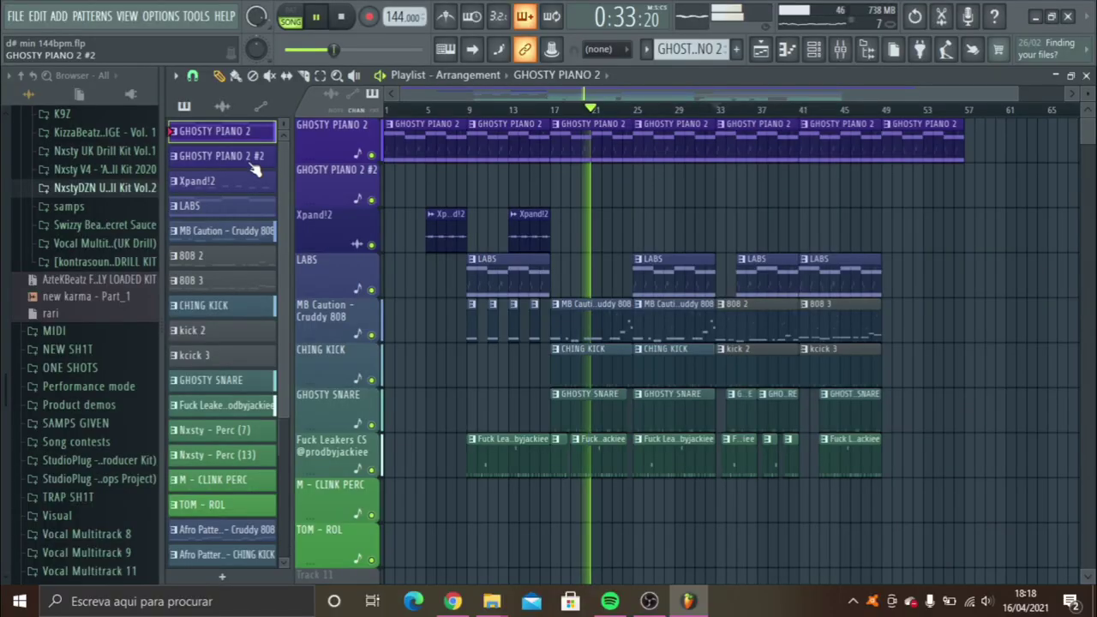
Shorten the first GHOSTY PIANO 2 clip to end at bar 5 and fill bars 5 to 9 with a separate four-bar clip.
left_click(228, 162)
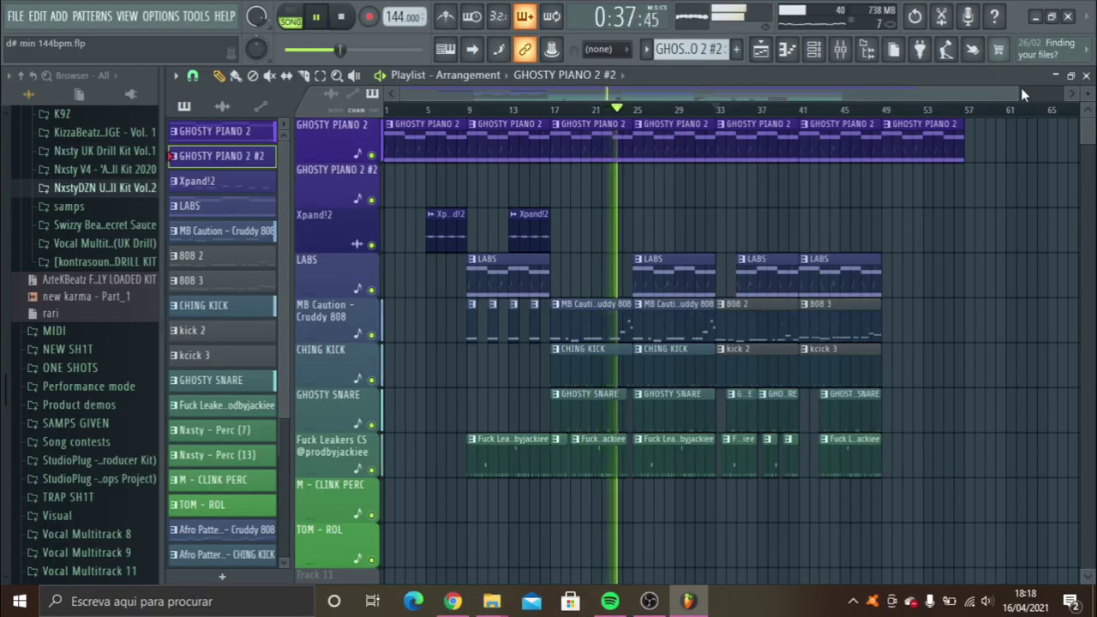
left_click_drag(1018, 87, 847, 102)
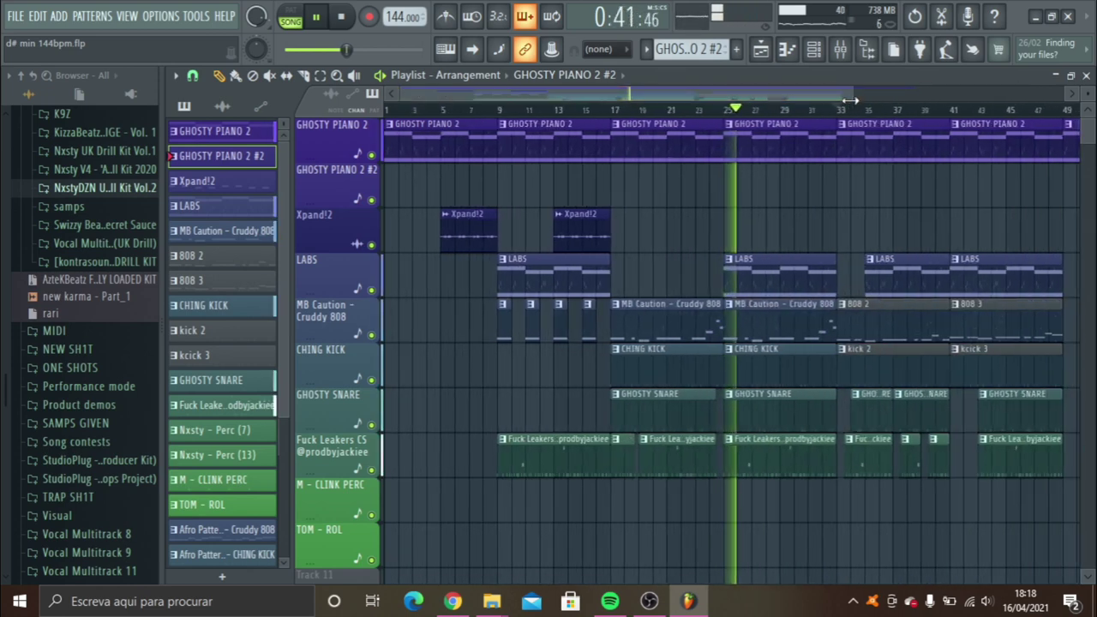
left_click(489, 145)
left_click_drag(496, 145, 461, 123)
left_click(457, 176)
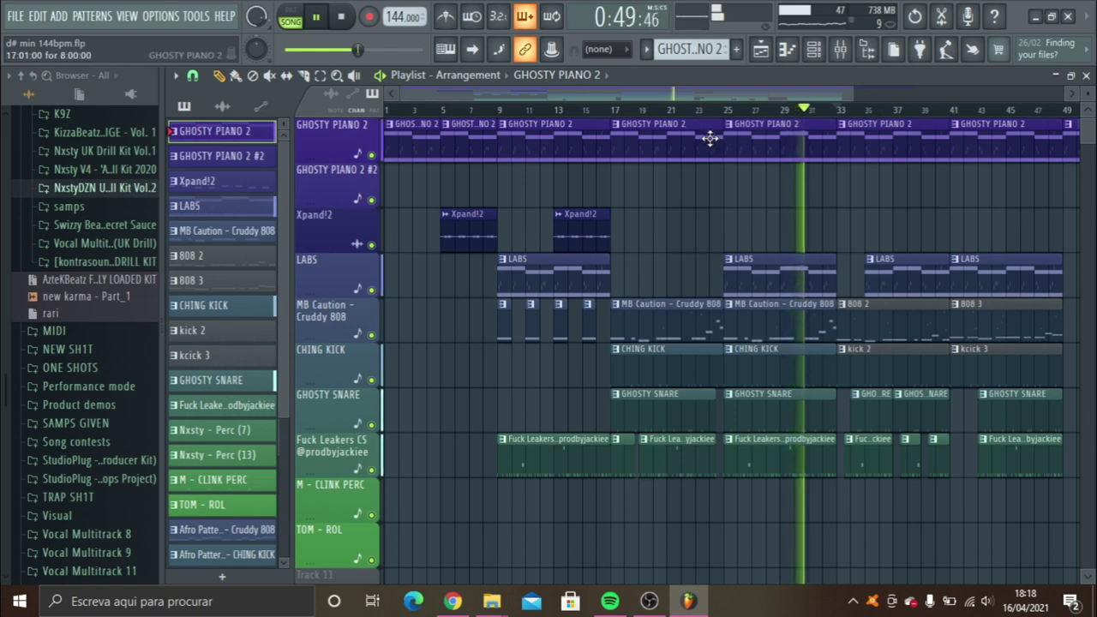
Shorten the GHOSTY PIANO 2 clip at bar 17 to end at bar 21 and fill bars 21 to 25 with a four-bar copy.
left_click_drag(723, 145, 671, 146)
left_click(674, 182)
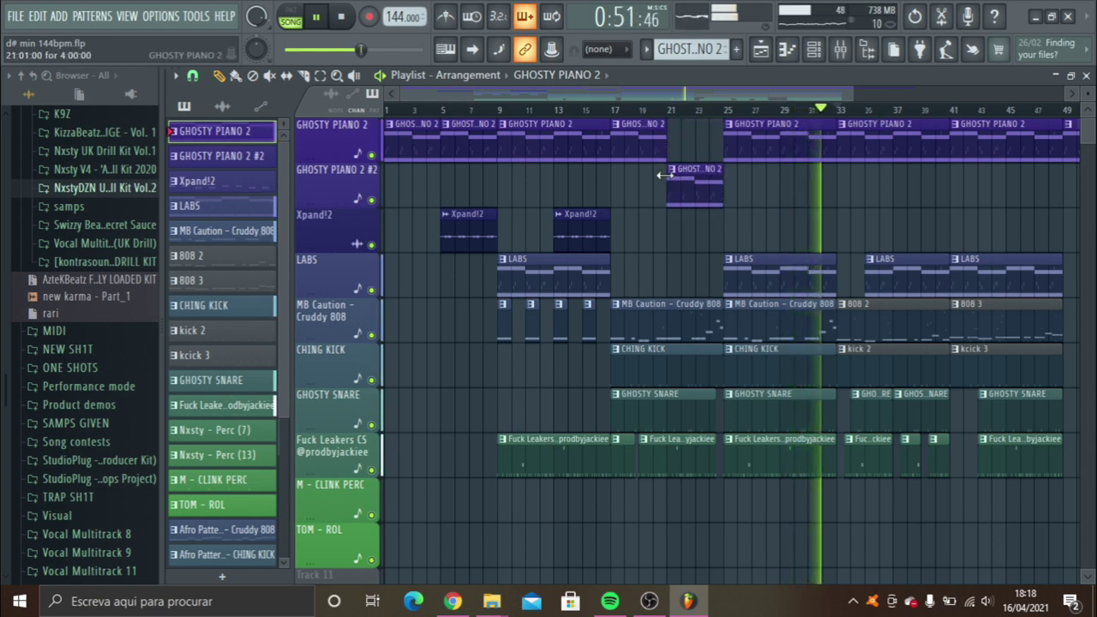
left_click_drag(681, 184, 684, 140)
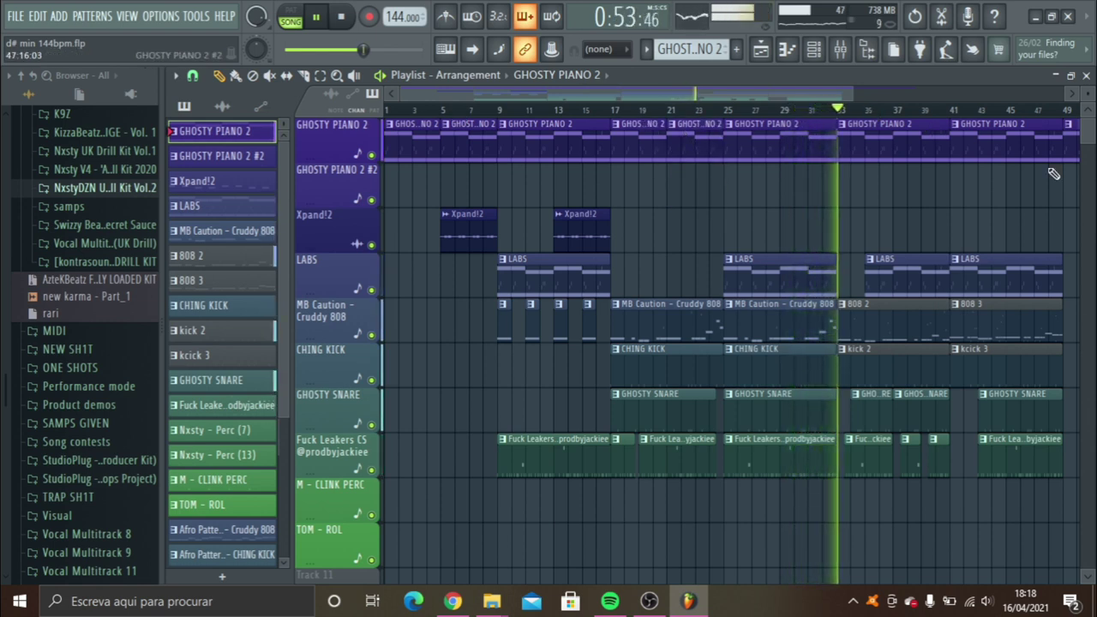
Play the song from bar 1 and place the new karma - Part_1 audio clip at bar 5 on the Fuck Leakers CS track.
left_click(388, 109)
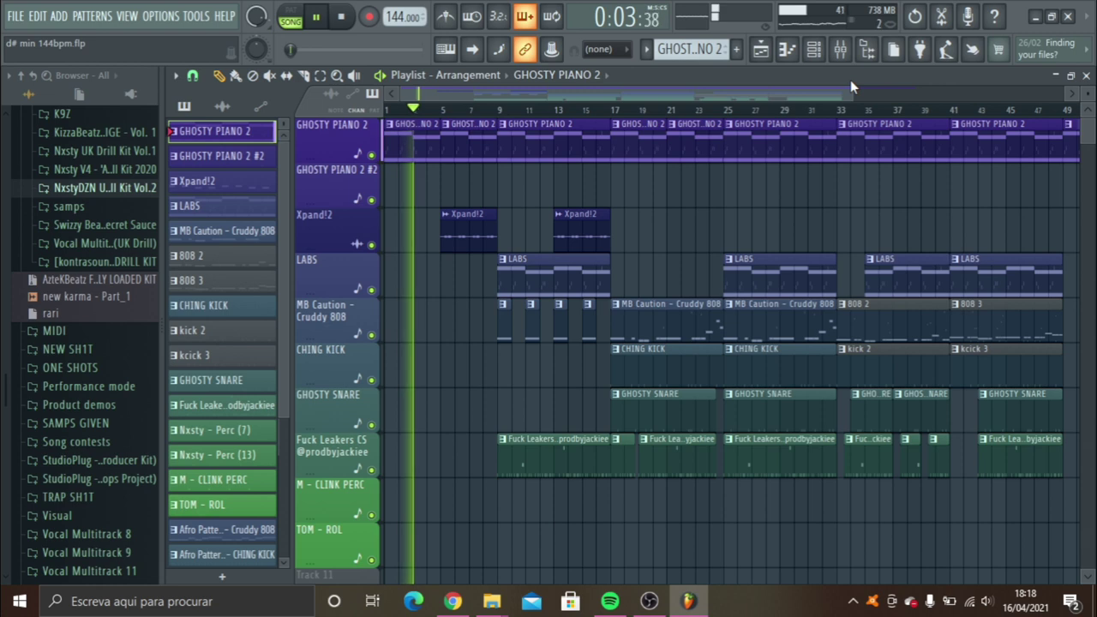
left_click(222, 106)
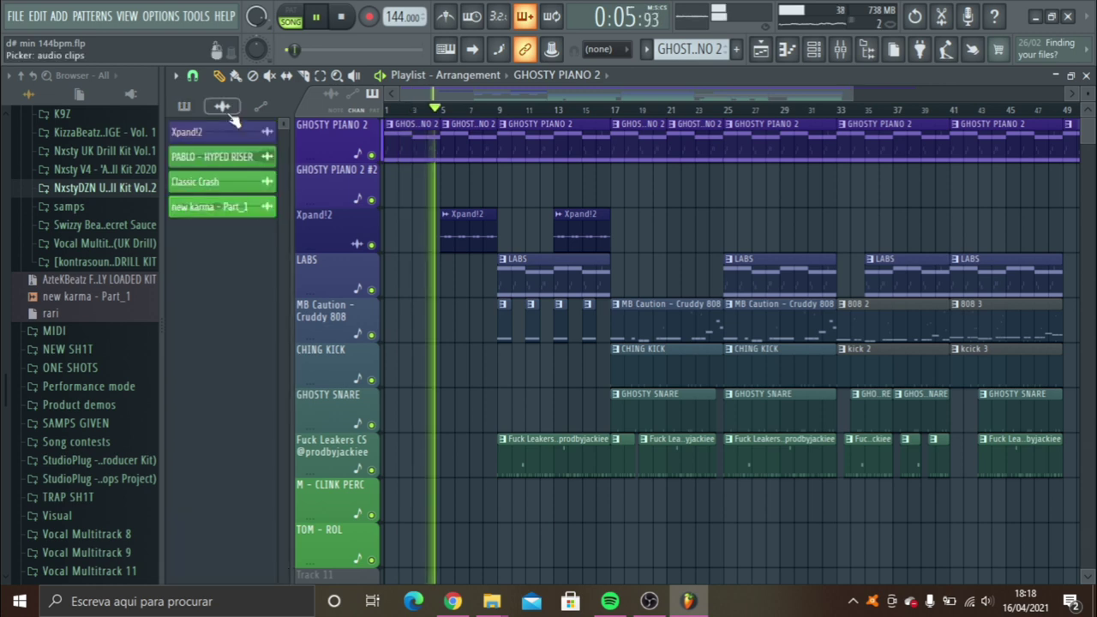
left_click(239, 215)
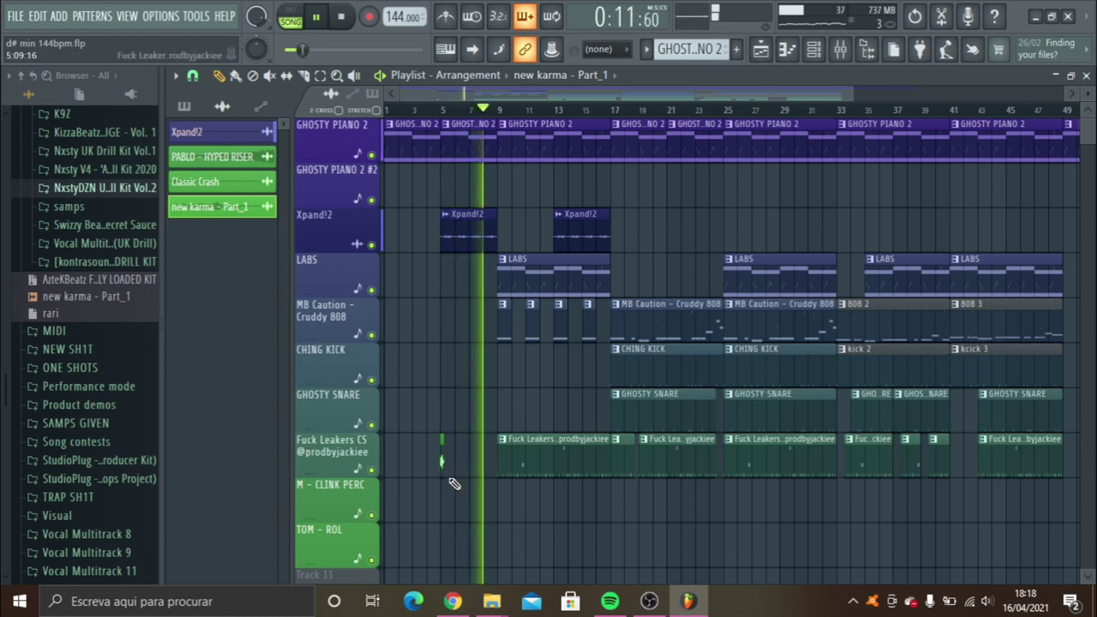
double_click(470, 233)
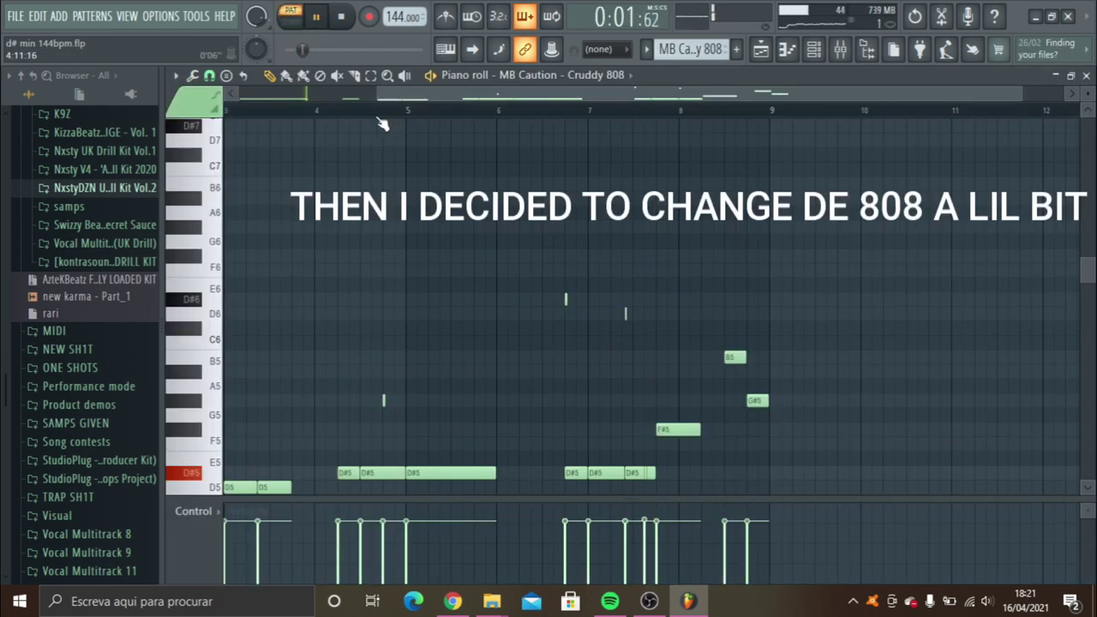
In the Cruddy 808 piano roll, delete the short D6 note in bar 7 and lower the B5 note in bar 8 to F#5.
left_click(382, 109)
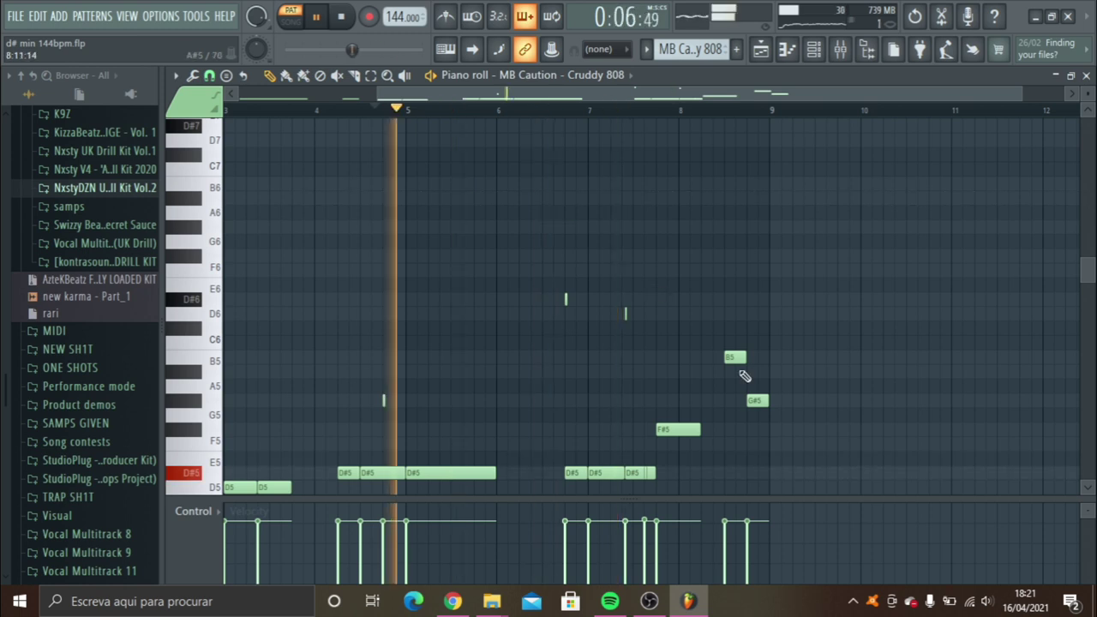
right_click(626, 313)
left_click_drag(735, 357, 735, 428)
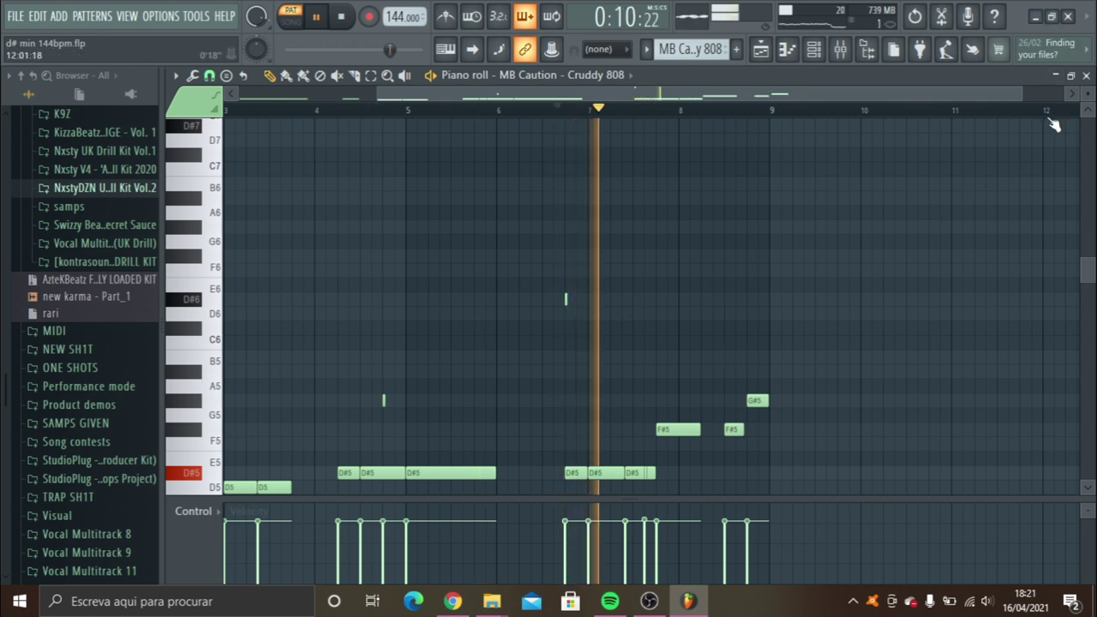
left_click(1086, 76)
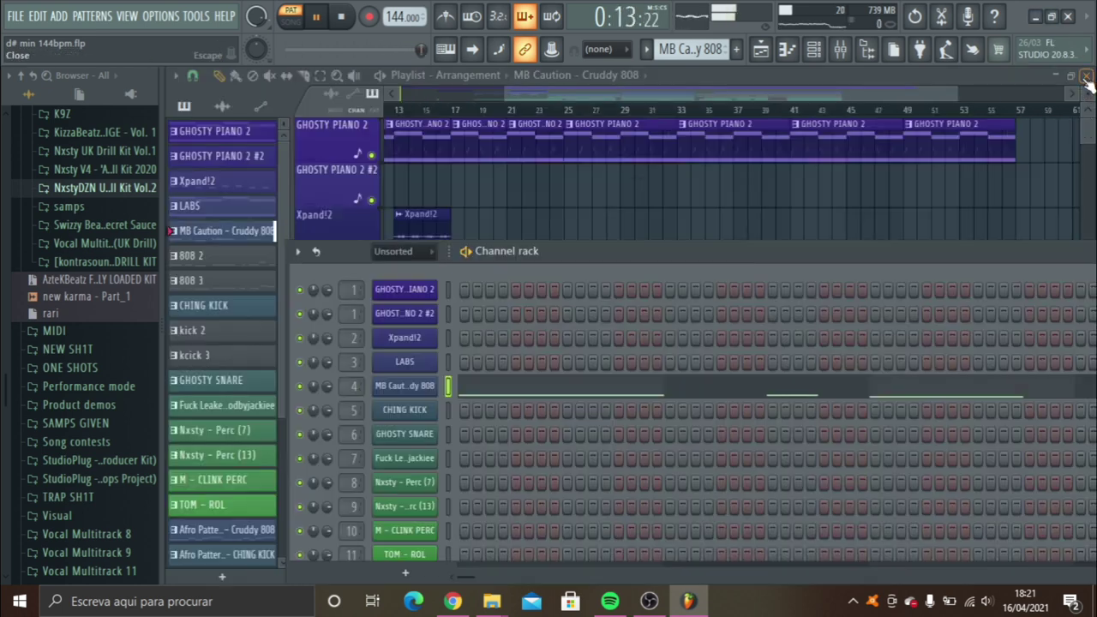
Place Nxsty - Perc (7) on the M - CLINK PERC track and Nxsty - Perc (13) on the TOM - ROL track, both at bar 49.
left_click(600, 75)
left_click(591, 378)
left_click(793, 502)
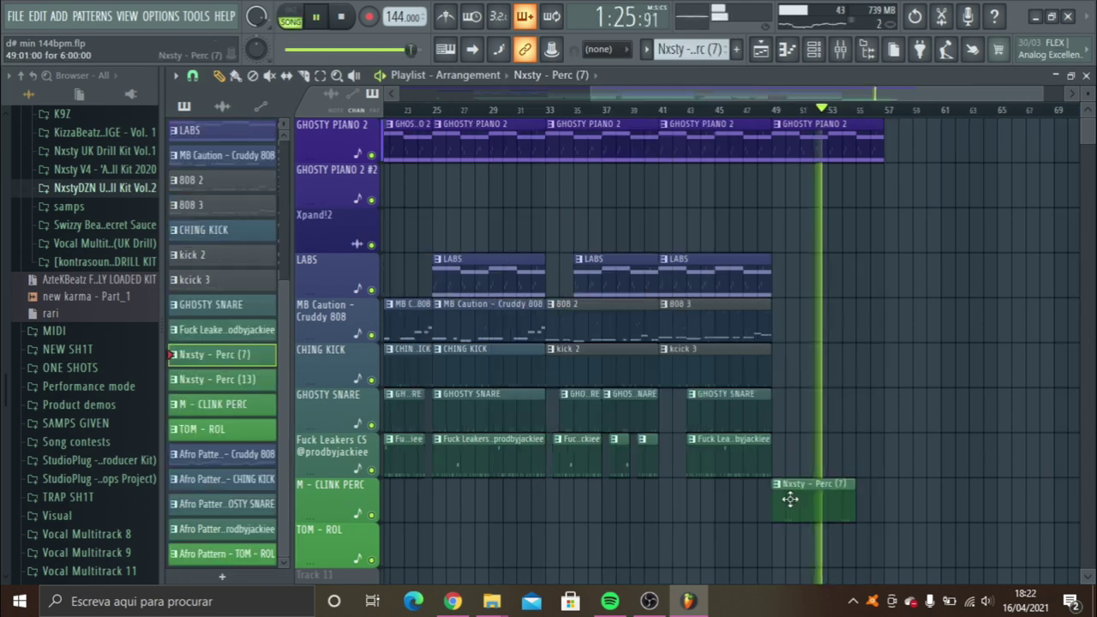
left_click(216, 379)
left_click(778, 542)
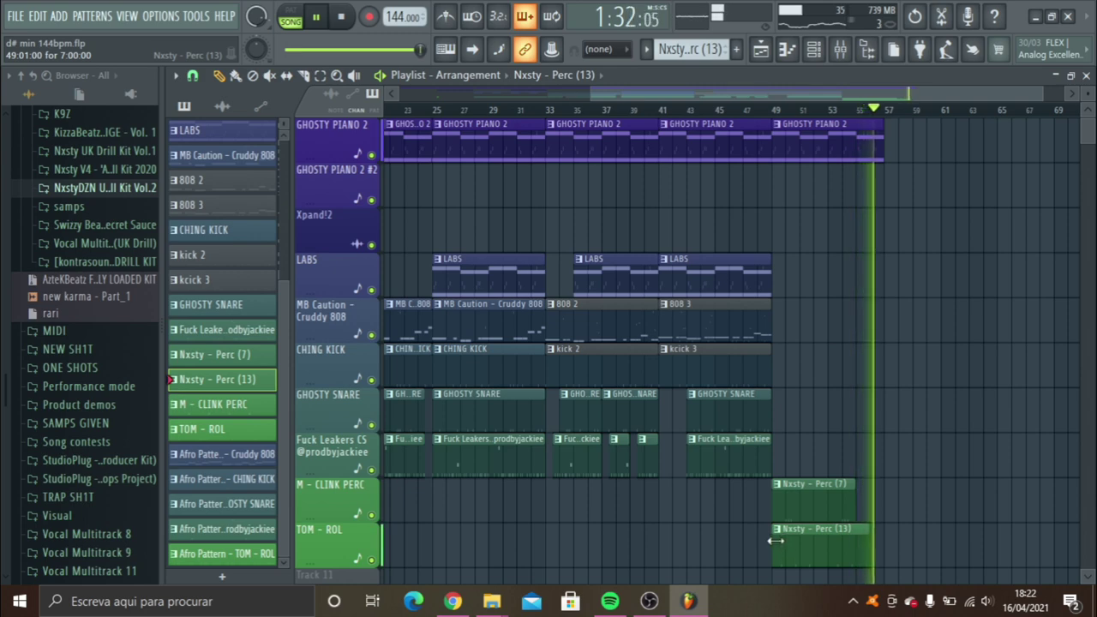
Trim the start of the Nxsty - Perc (13) clip placed at bar 49 on the TOM - ROL track.
left_click_drag(774, 539, 793, 539)
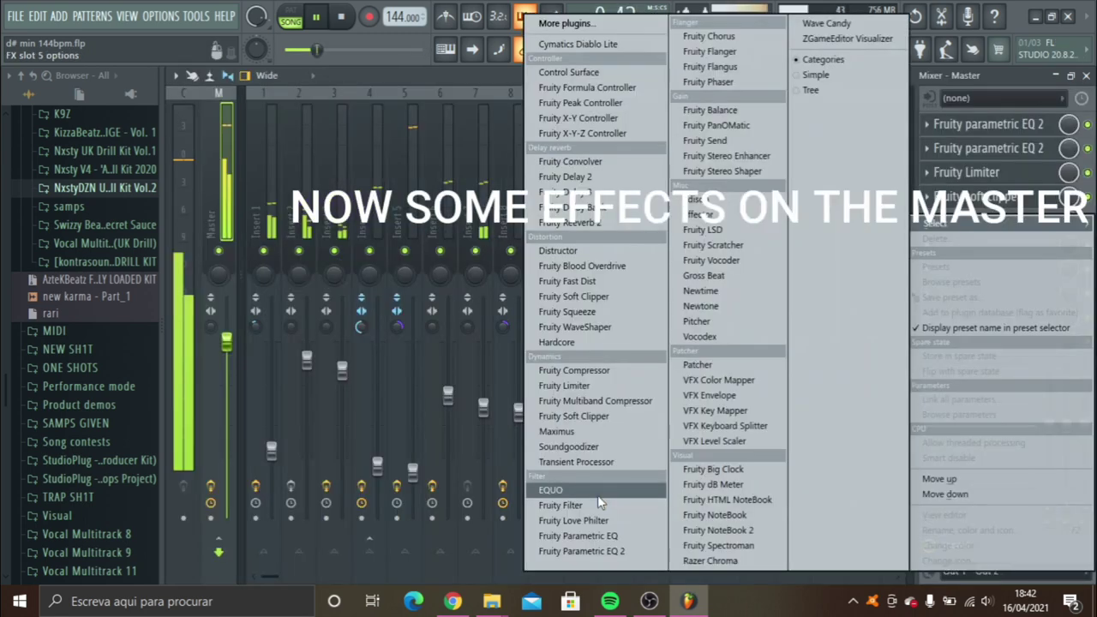
Load Fruity Love Philter on the master and create an automation clip for its filter 1 cutoff frequency, set to 100%.
left_click(621, 523)
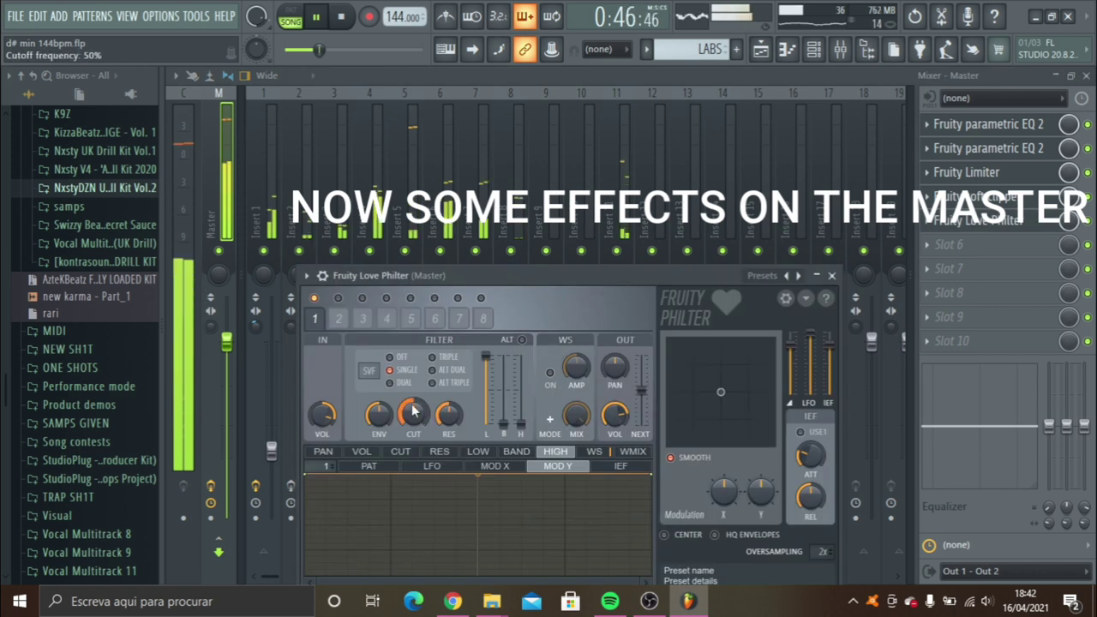
scroll(414, 411, "up", 5)
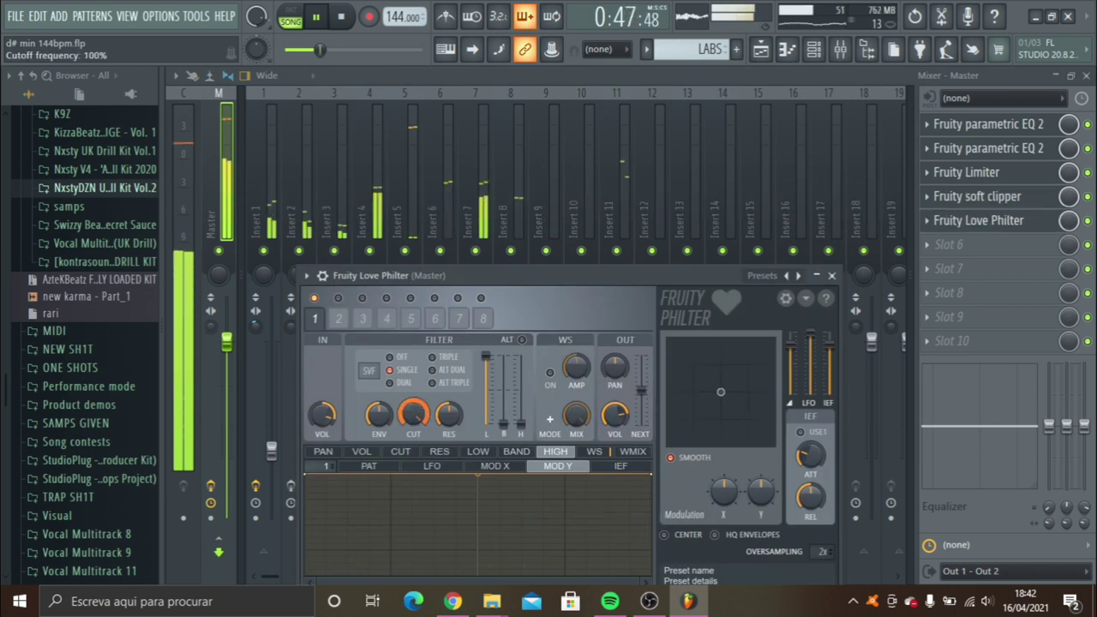
right_click(415, 412)
left_click(463, 446)
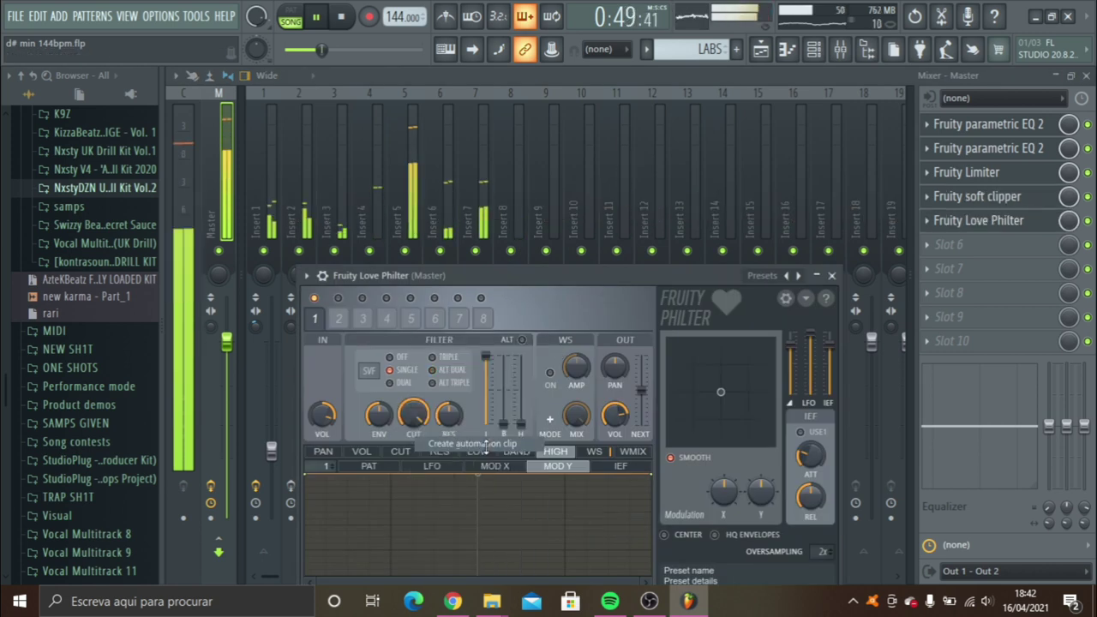
left_click(1086, 75)
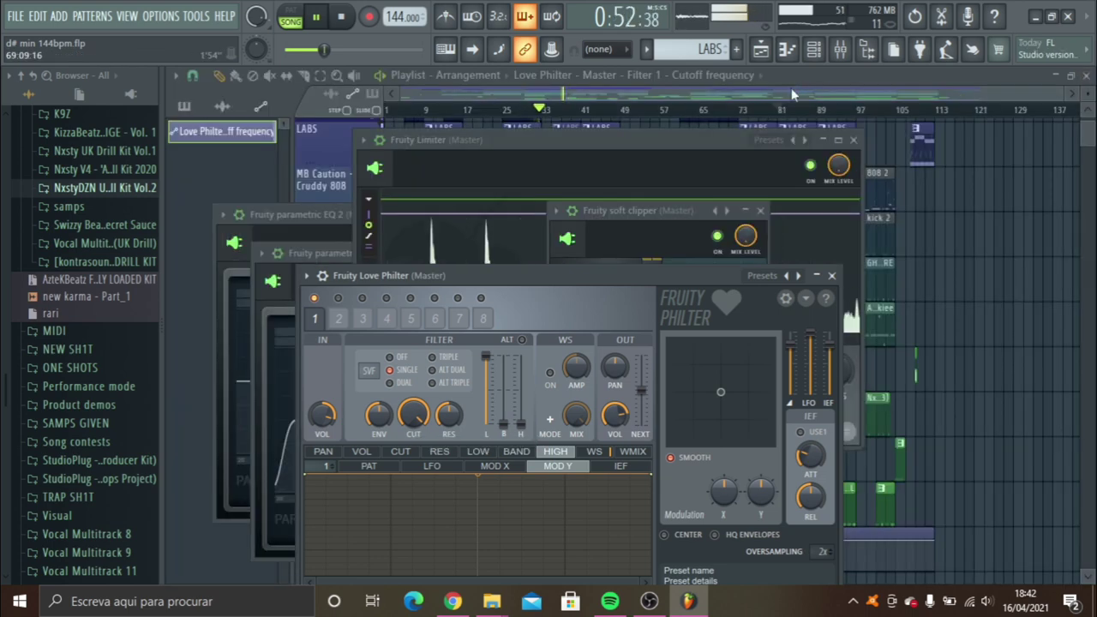
left_click(792, 80)
scroll(473, 574, "up", 2)
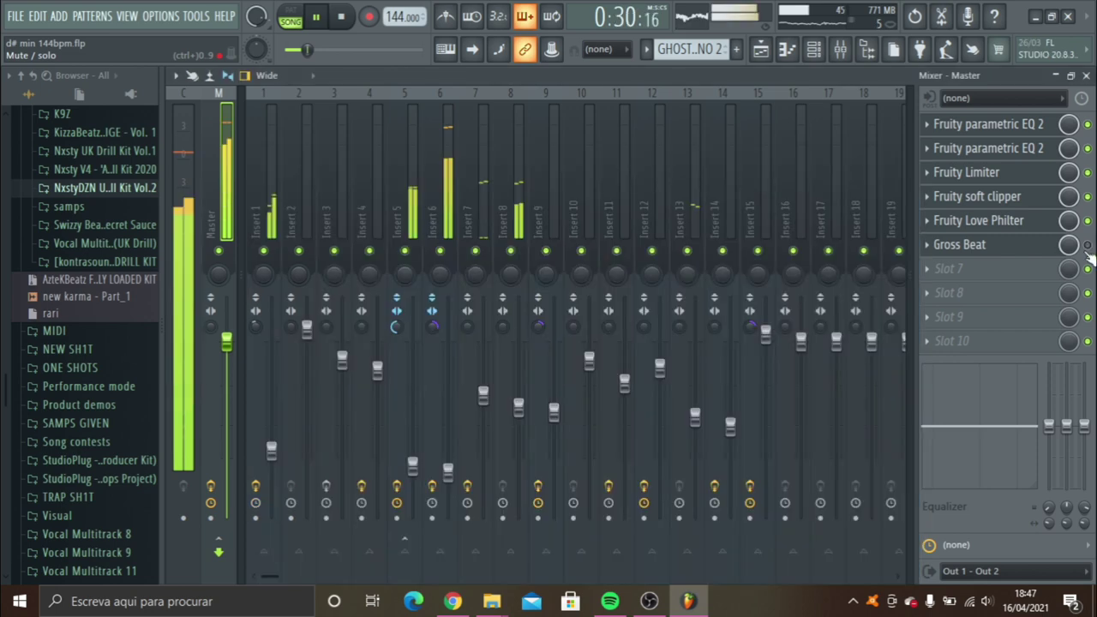
Create an automation clip for the mute state of Gross Beat on the master.
right_click(1087, 247)
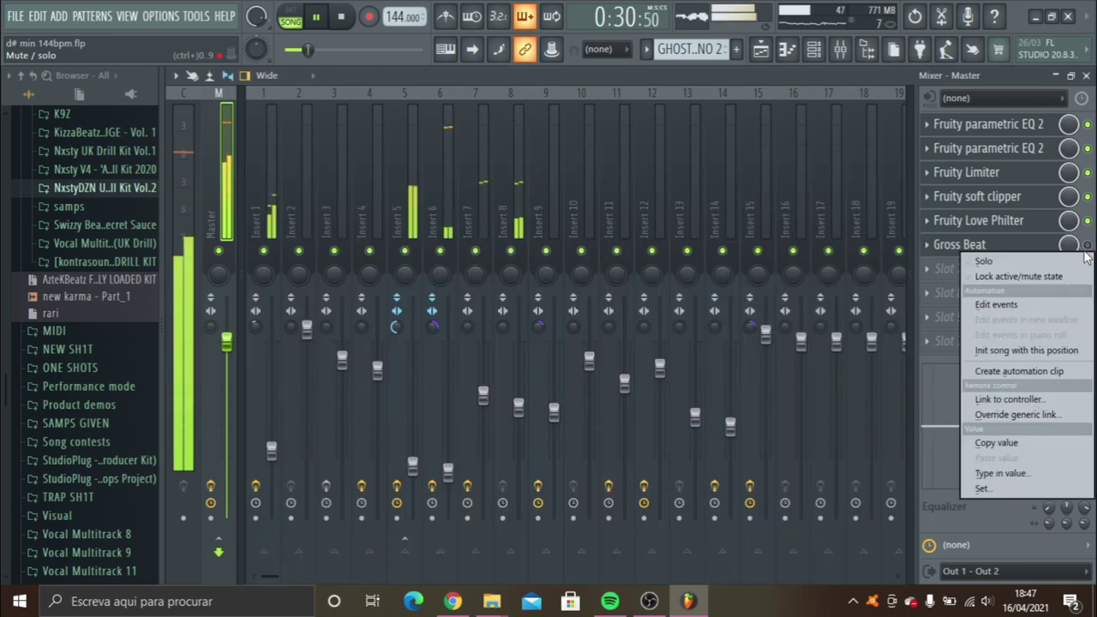
left_click(1030, 371)
left_click(1086, 75)
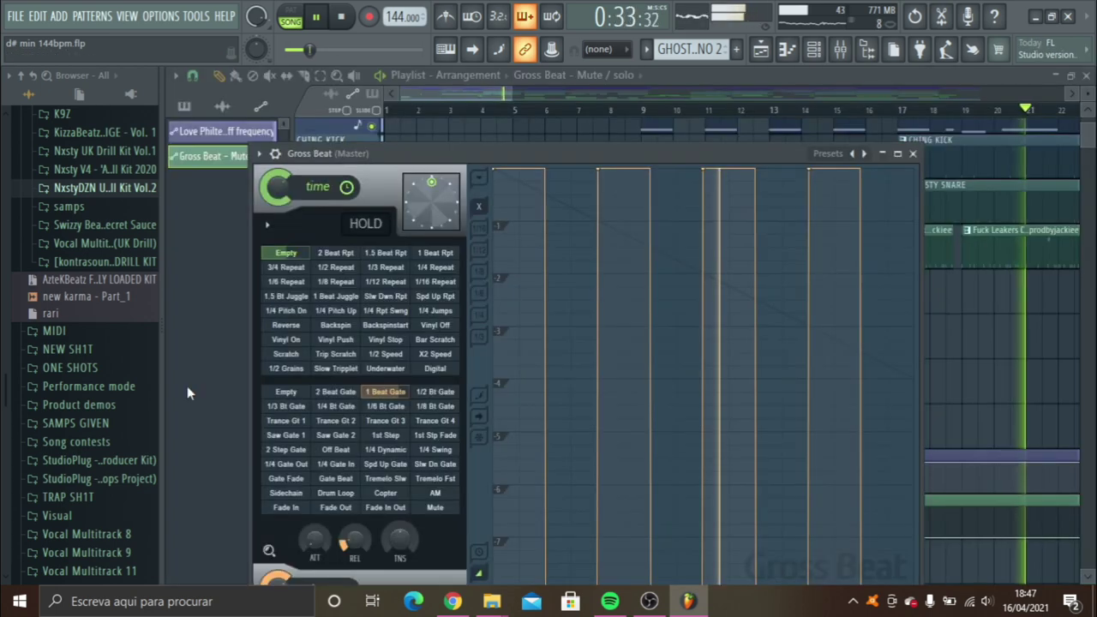
Raise the Gross Beat - Mute / solo automation to its upper level between bars 8 and 9, and play from bar 7.
left_click(624, 521)
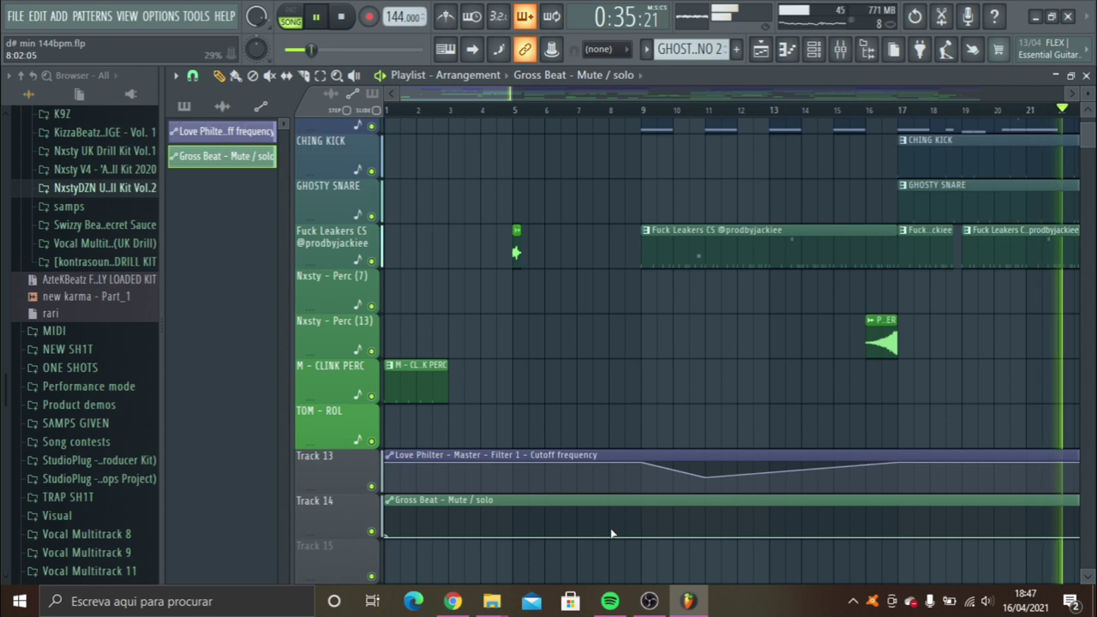
right_click(610, 520)
right_click(641, 514)
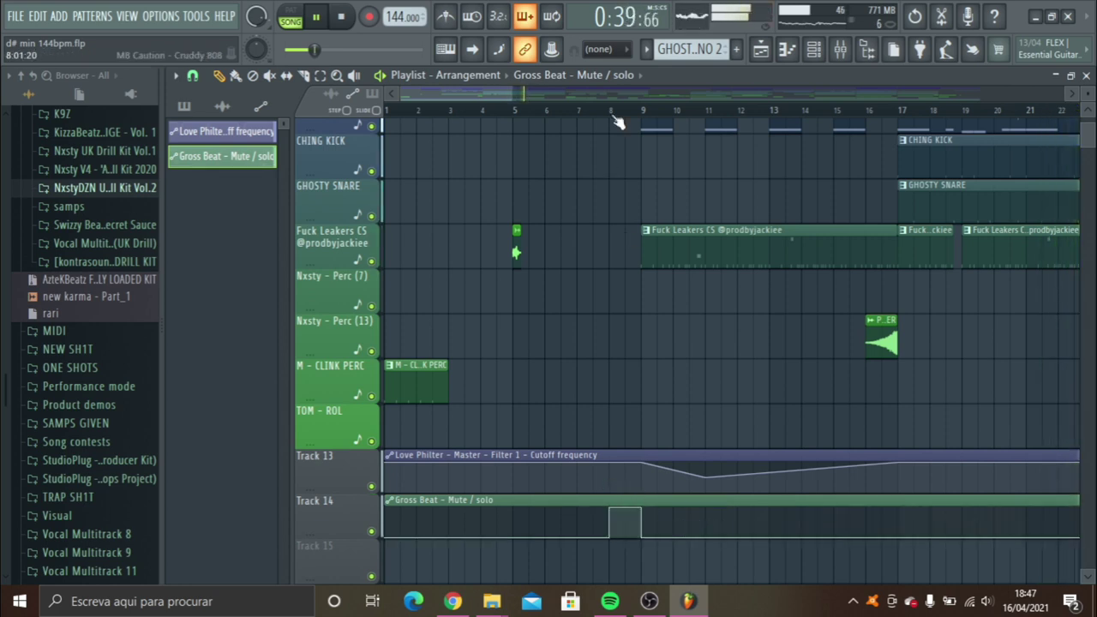
left_click(578, 110)
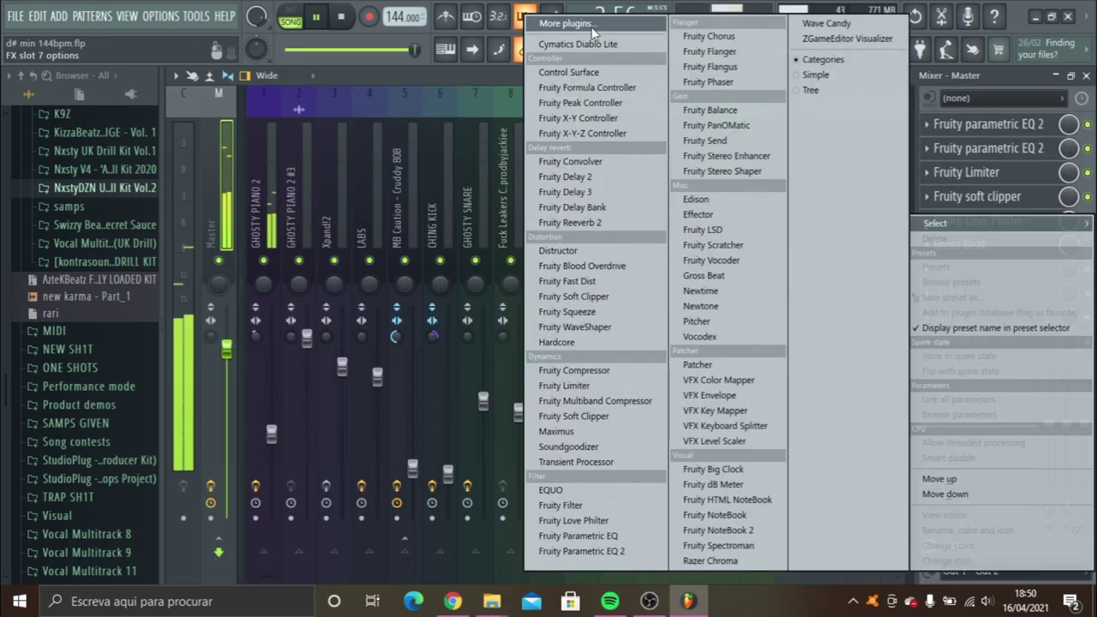
Load PanCake2 in the master's effect slot 7 and lower its Mix to 26%.
left_click(592, 26)
type("P")
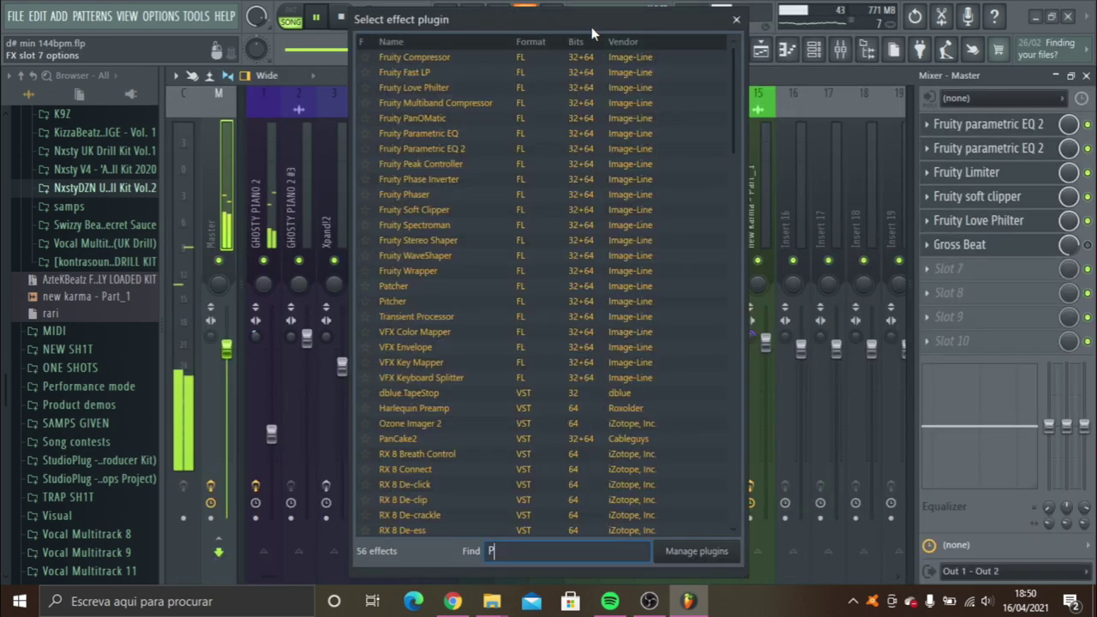
left_click(397, 438)
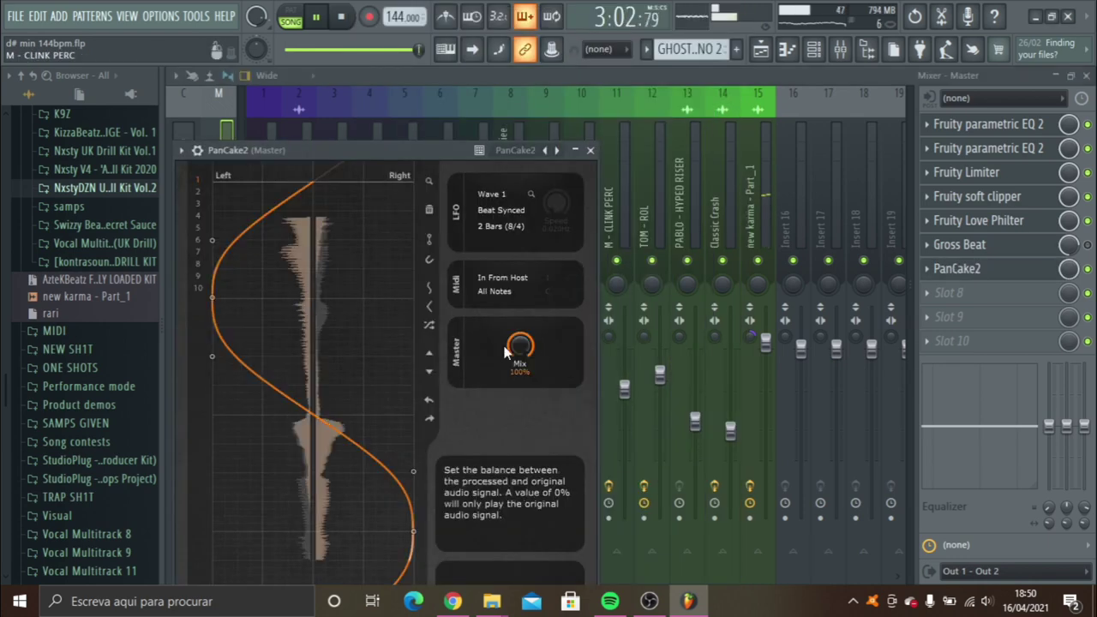
left_click_drag(520, 347, 519, 362)
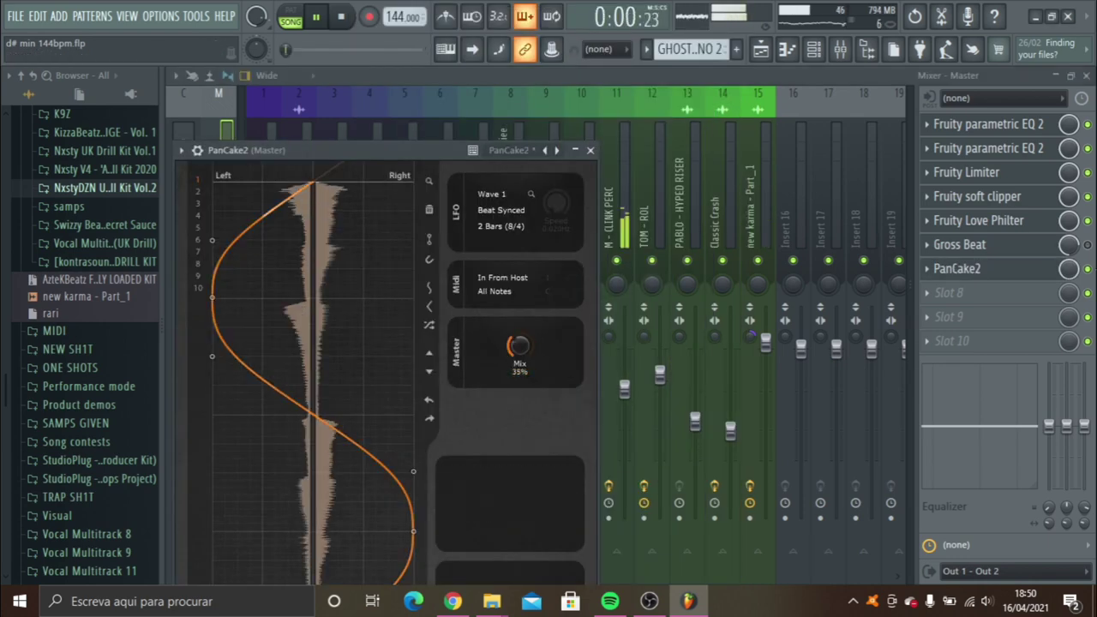
left_click(590, 150)
Create an automation clip for PanCake2's mute state and bring the playlist into view.
right_click(1069, 270)
left_click(1057, 397)
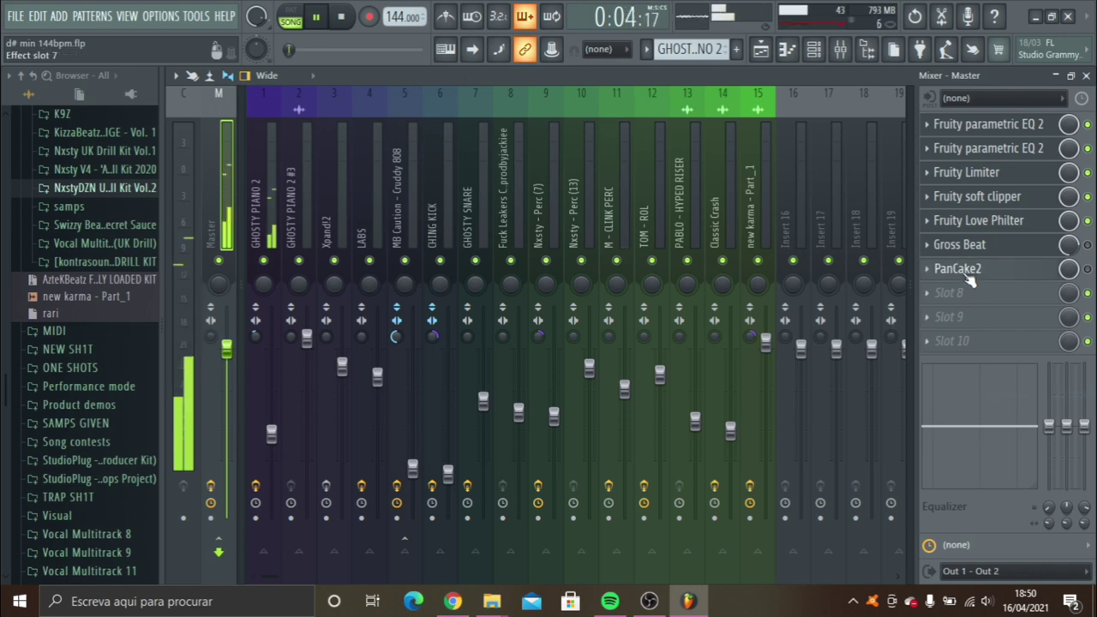
left_click(960, 269)
left_click(1086, 76)
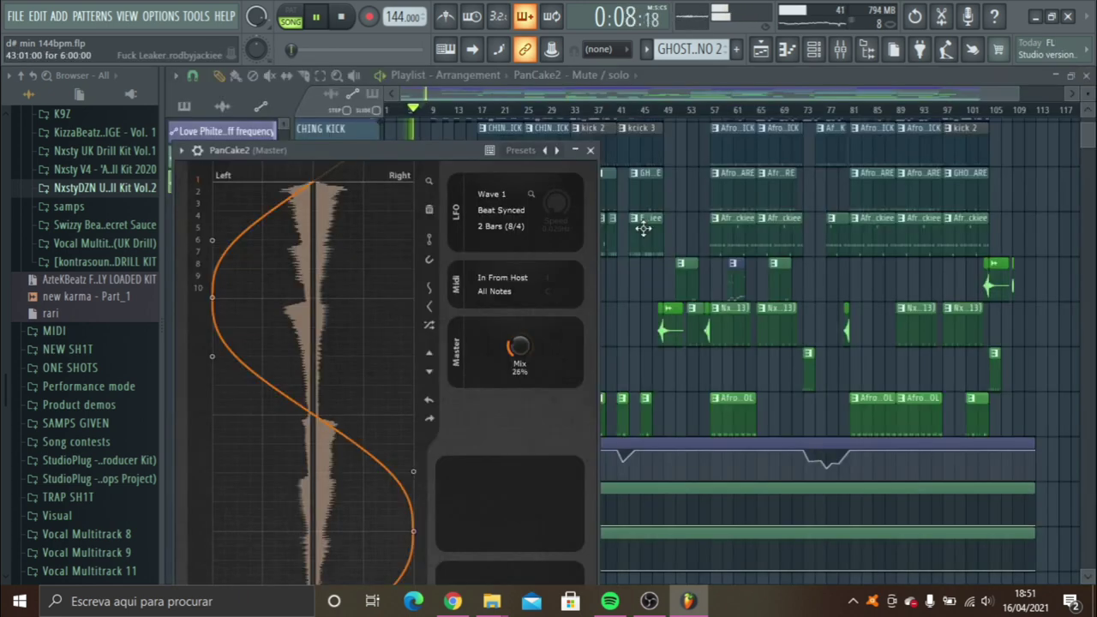
left_click(592, 82)
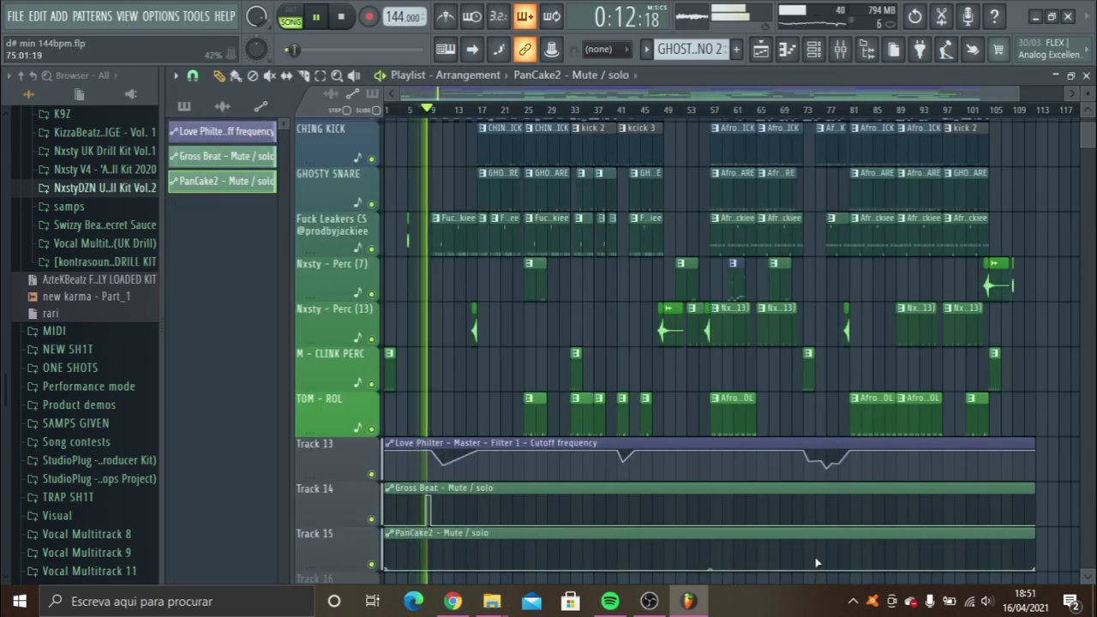
Shape the PanCake2 - Mute / solo automation into a raised block from bar 73 to bar 81.
left_click_drag(804, 566, 818, 552)
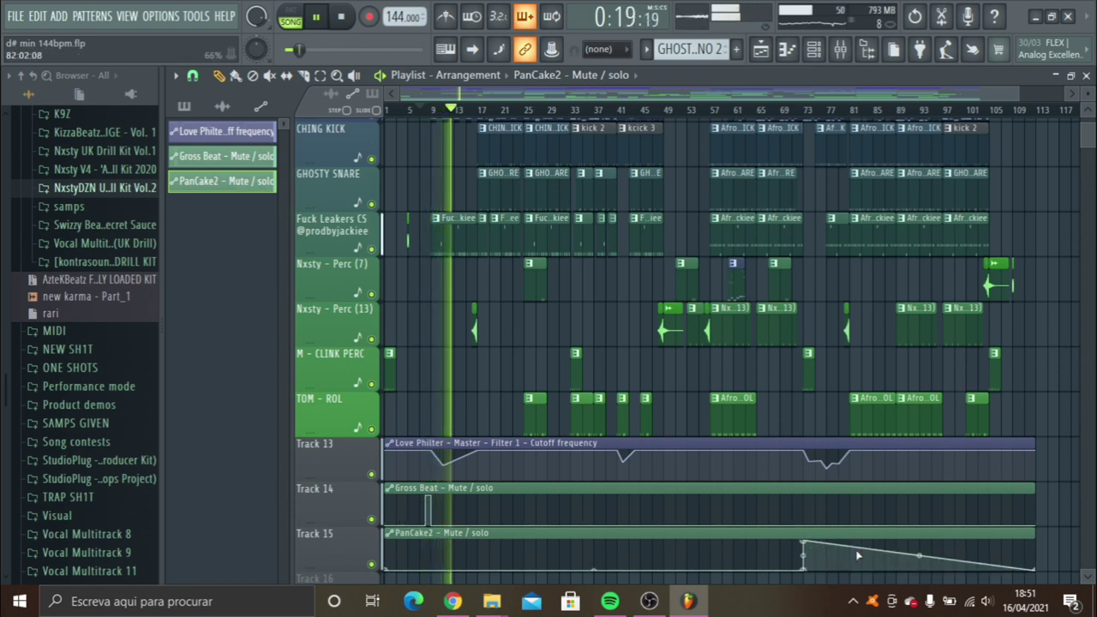
left_click_drag(858, 555, 850, 531)
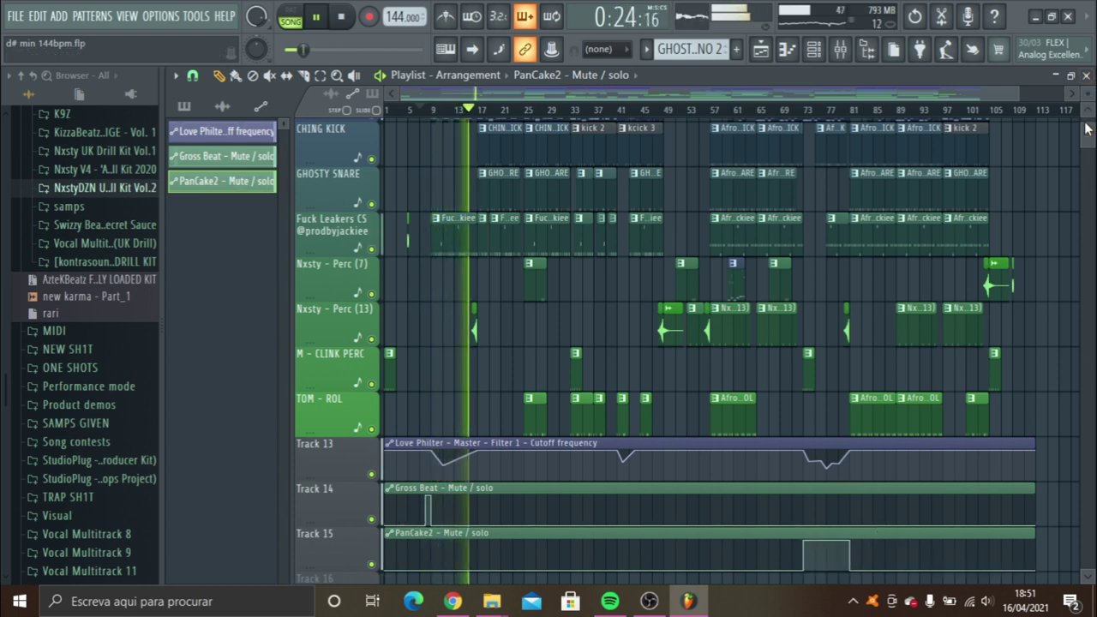
scroll(1087, 128, "down", 3)
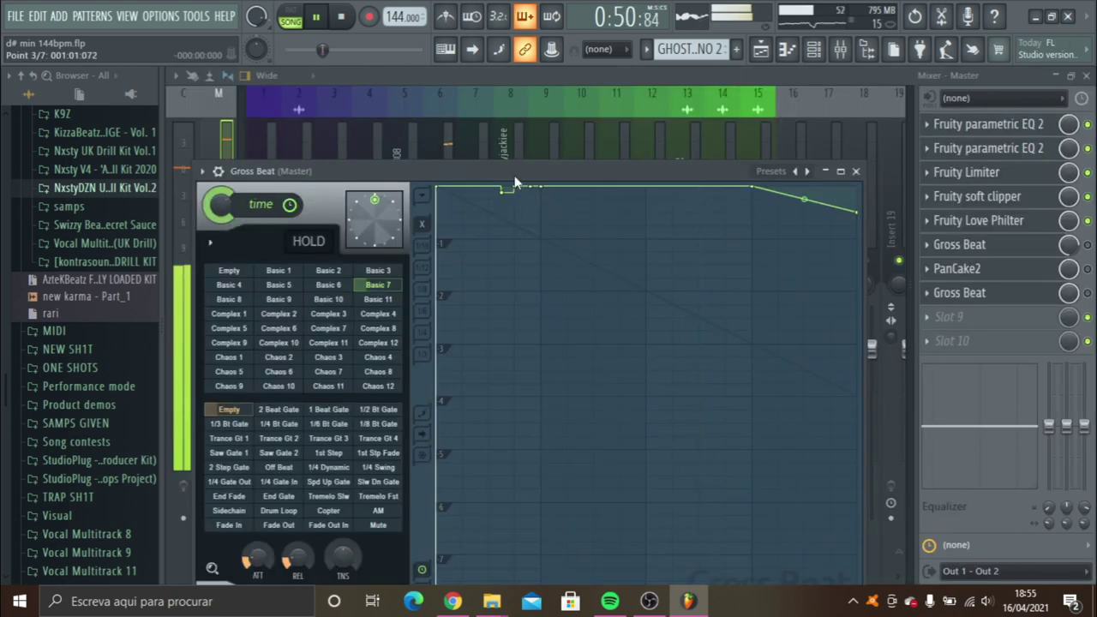
Flatten the small dip near the start of the second master Gross Beat's time envelope in the Basic 7 slot.
left_click_drag(515, 182, 502, 171)
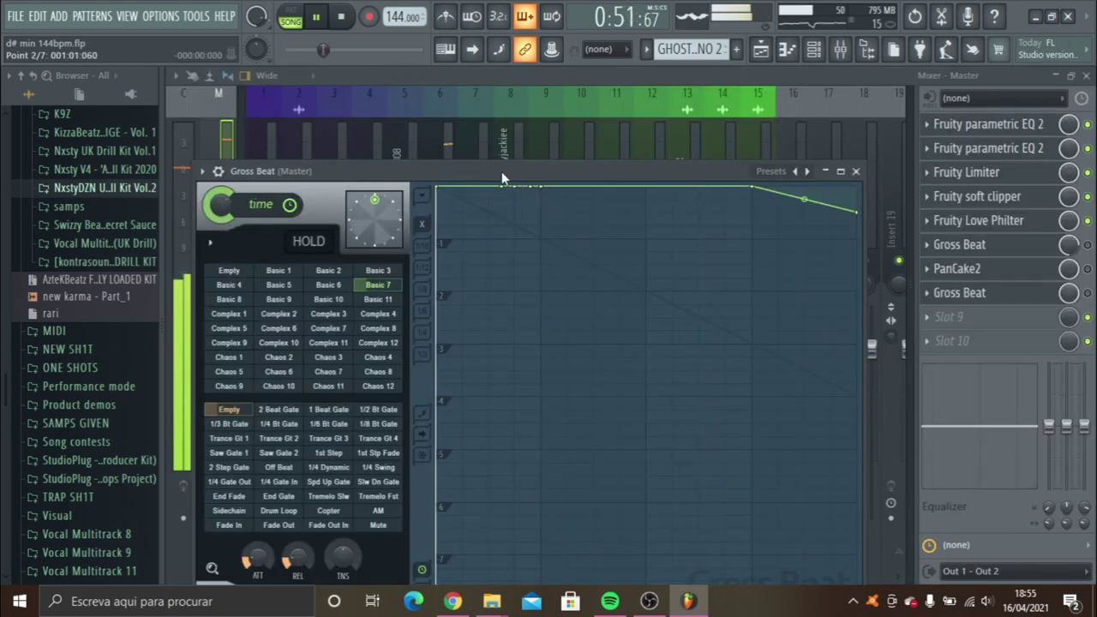
left_click(1087, 77)
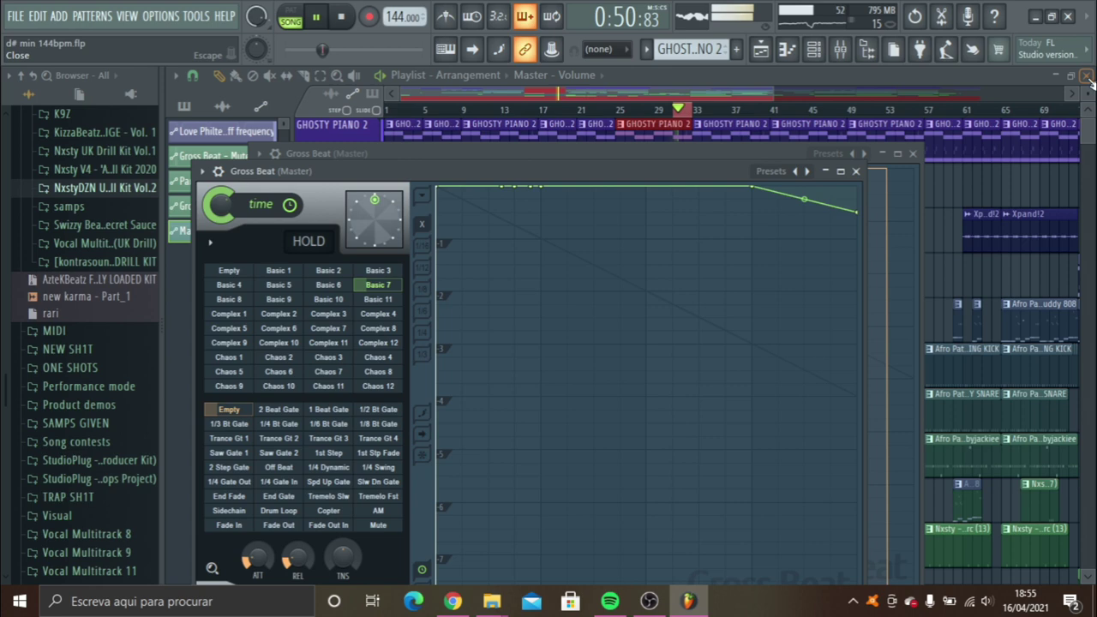
key("Escape")
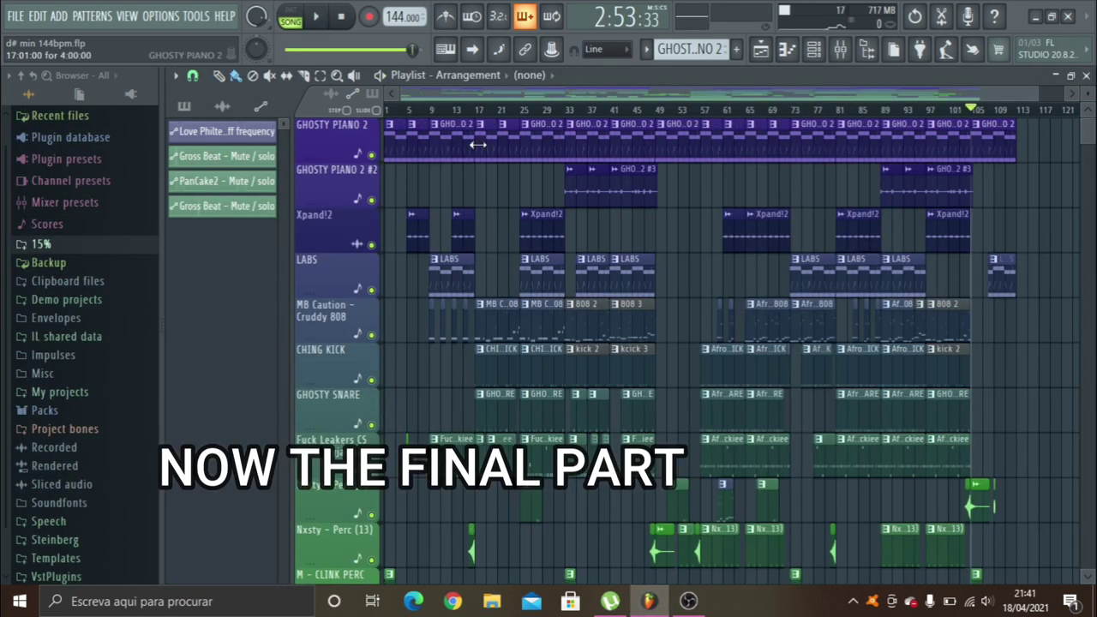
Copy the master fader's 80% volume value and create an automation clip for the master volume.
left_click(842, 49)
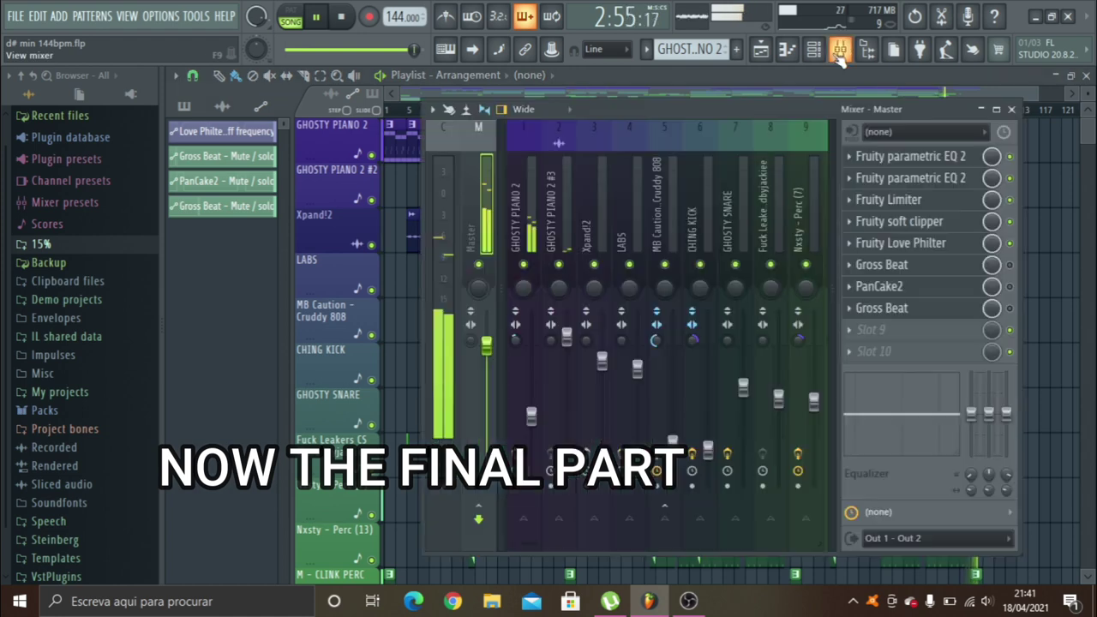
right_click(486, 345)
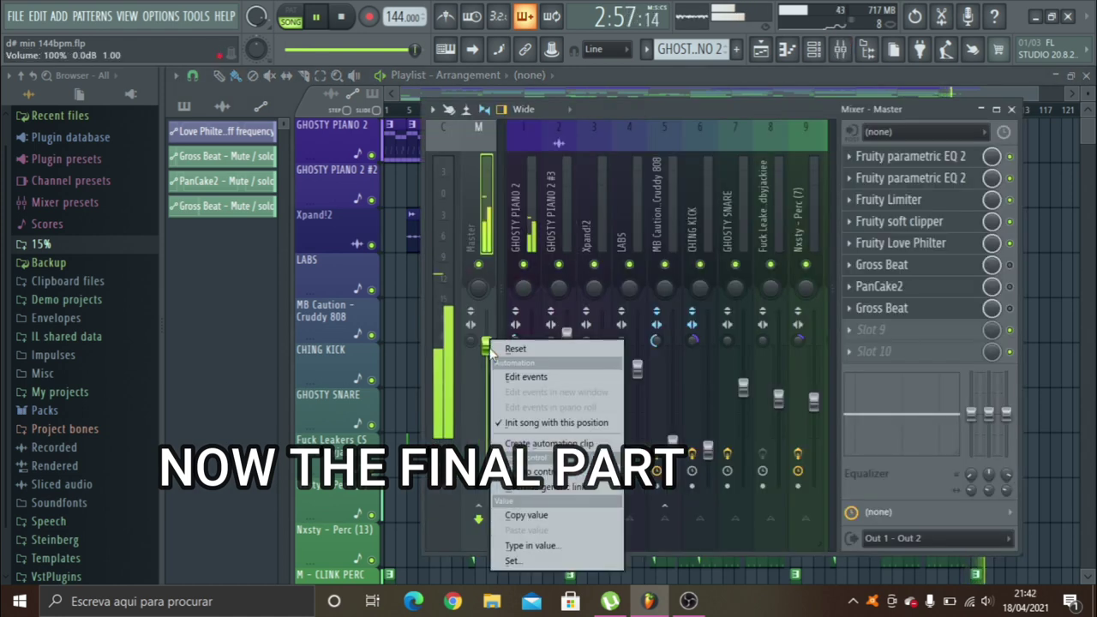
left_click(542, 515)
right_click(504, 351)
right_click(486, 345)
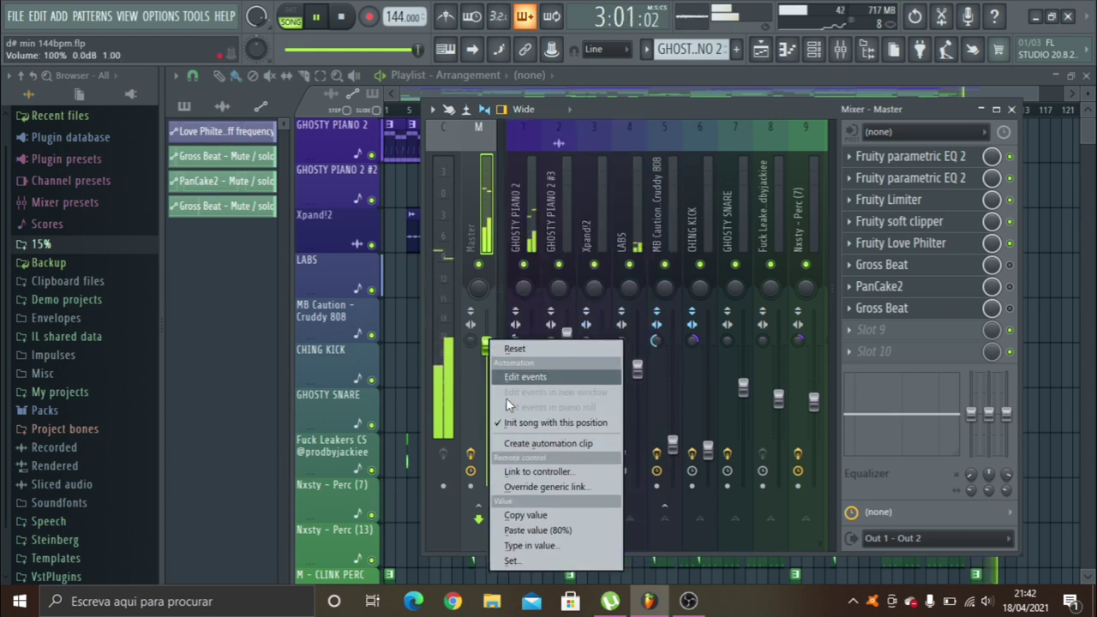
left_click(558, 444)
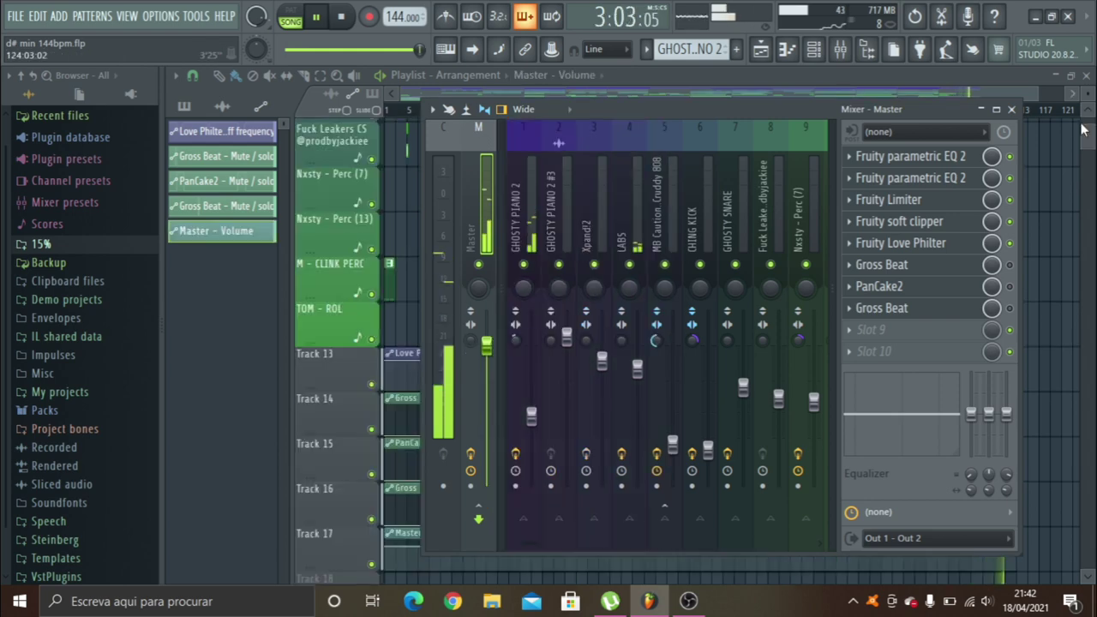
key("F9")
Shape the Master - Volume automation to hold the copied 80% until bar 107 and fade out in a curve, and play that ending.
key("space")
scroll(1087, 135, "down", 2)
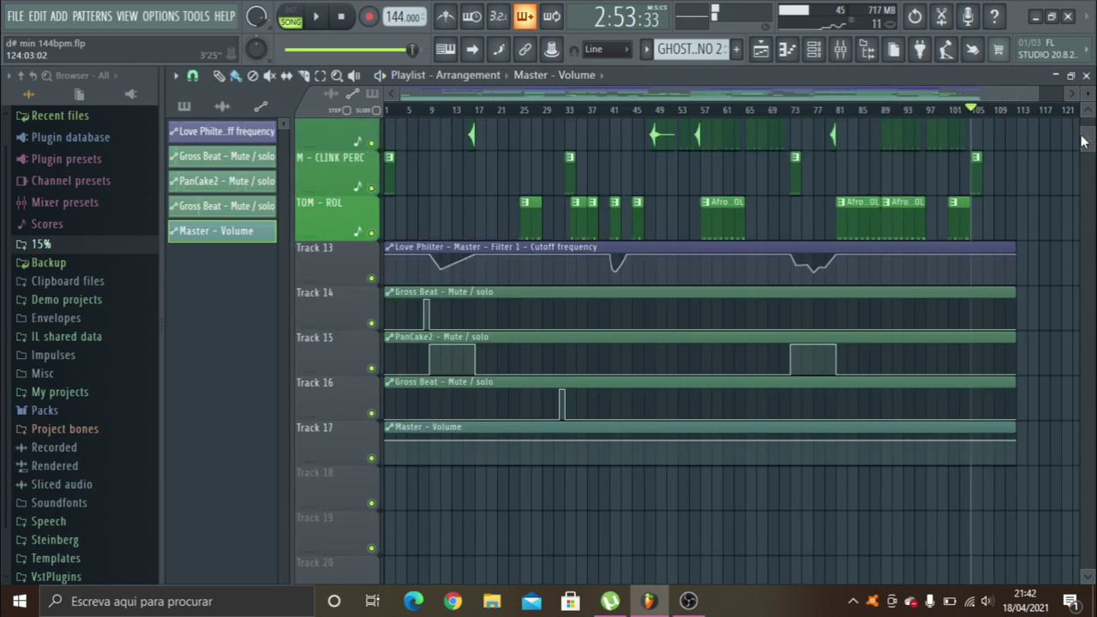
right_click(984, 440)
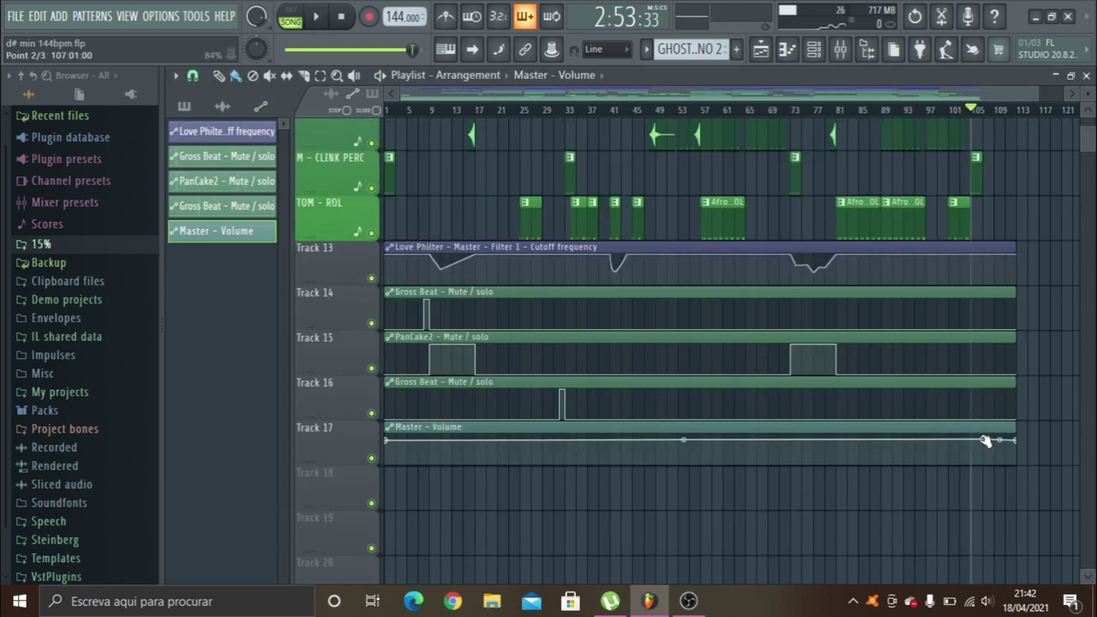
right_click(983, 441)
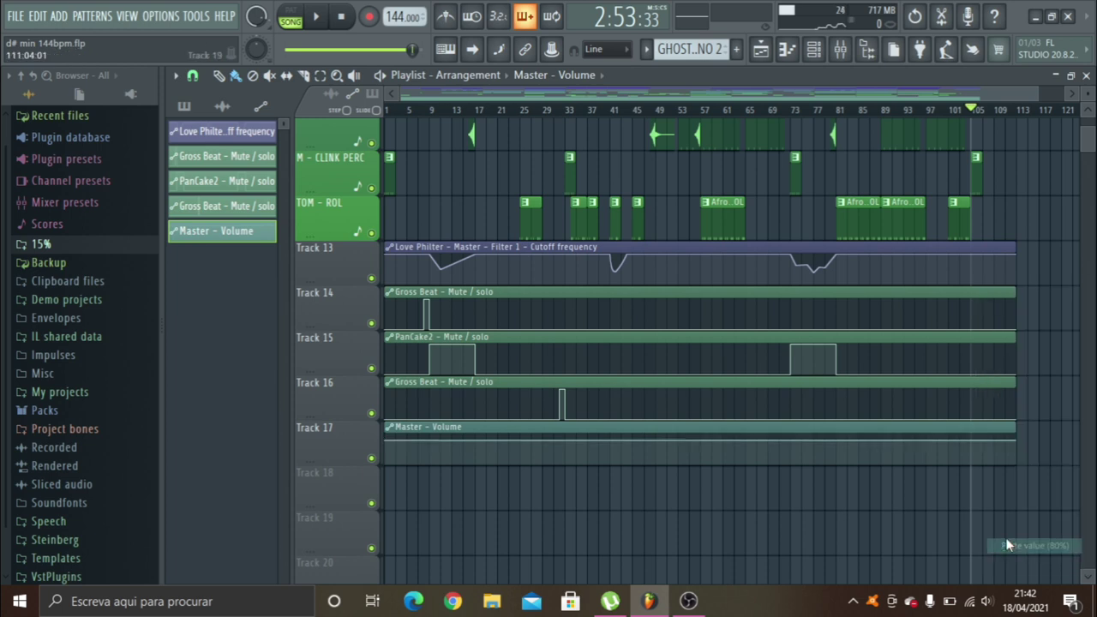
left_click(1037, 544)
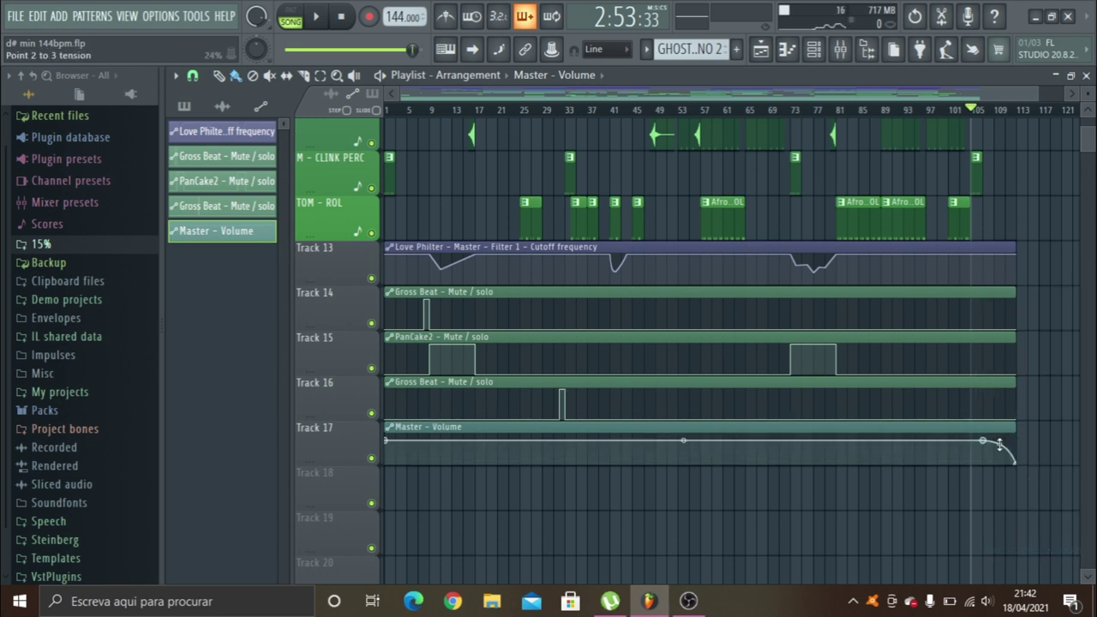
left_click_drag(1035, 92, 964, 85)
key("space")
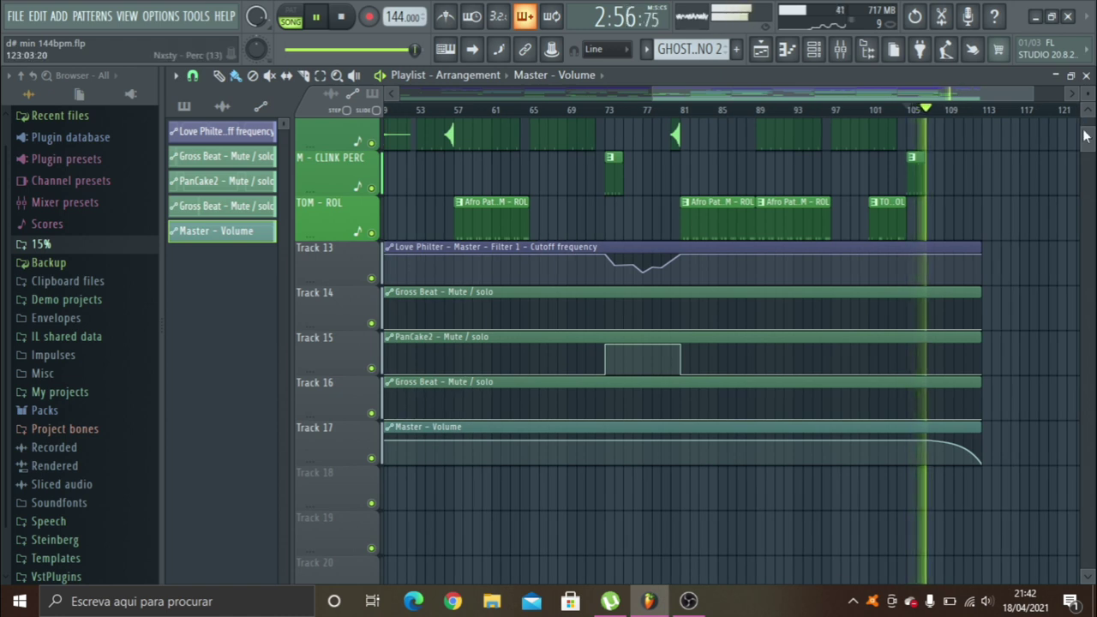
Play the song from bar 1 with the whole arrangement in view, and pause playback.
scroll(1084, 135, "up", 3)
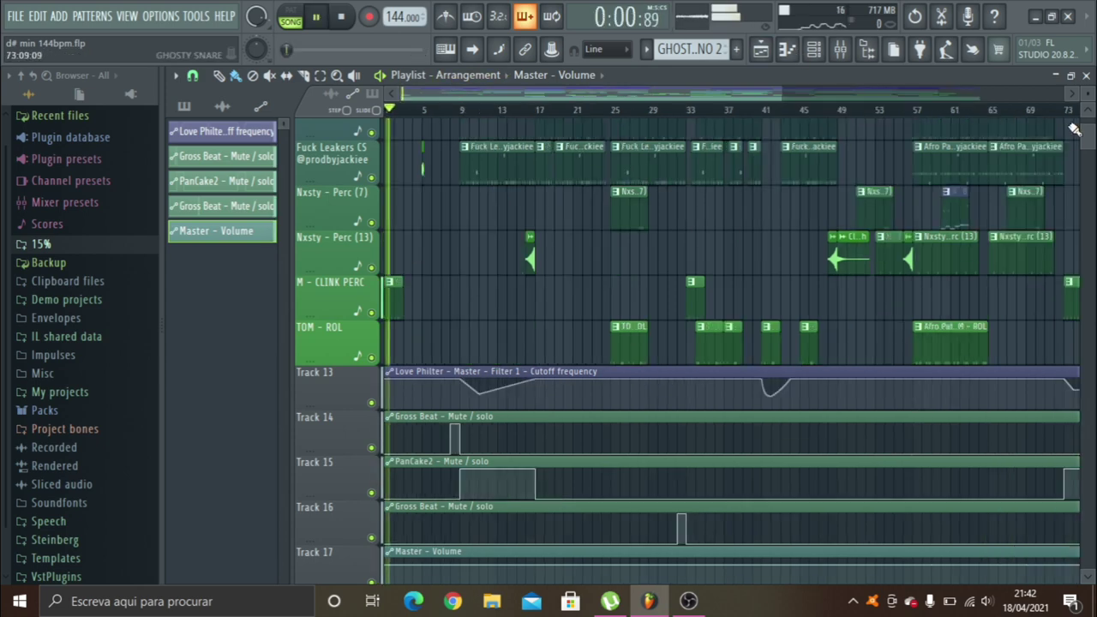
scroll(1089, 149, "up", 5)
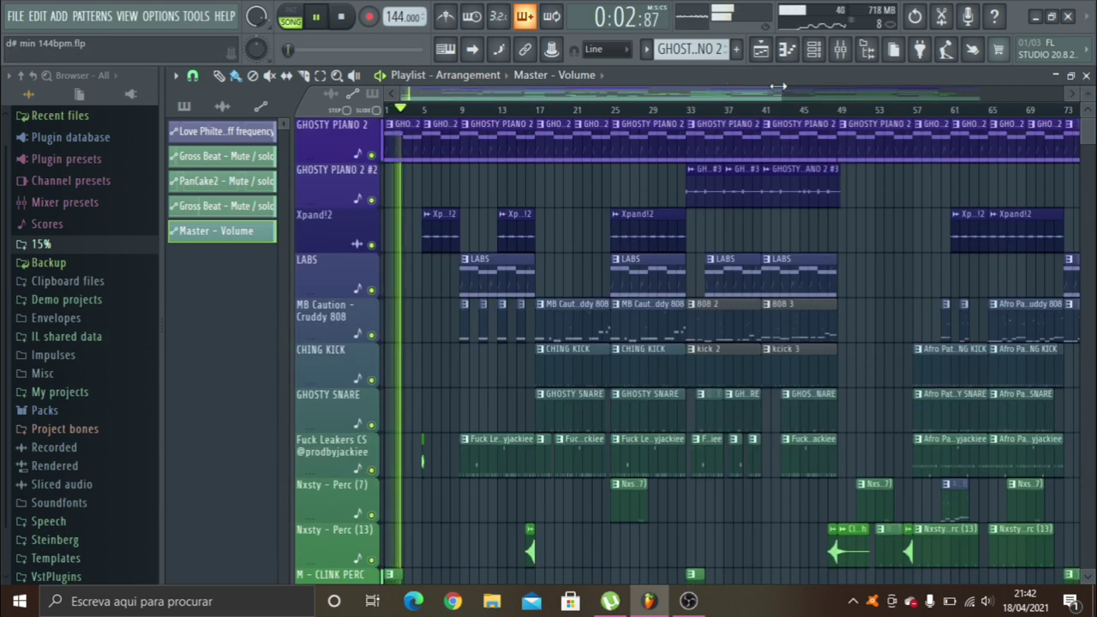
left_click_drag(776, 90, 970, 83)
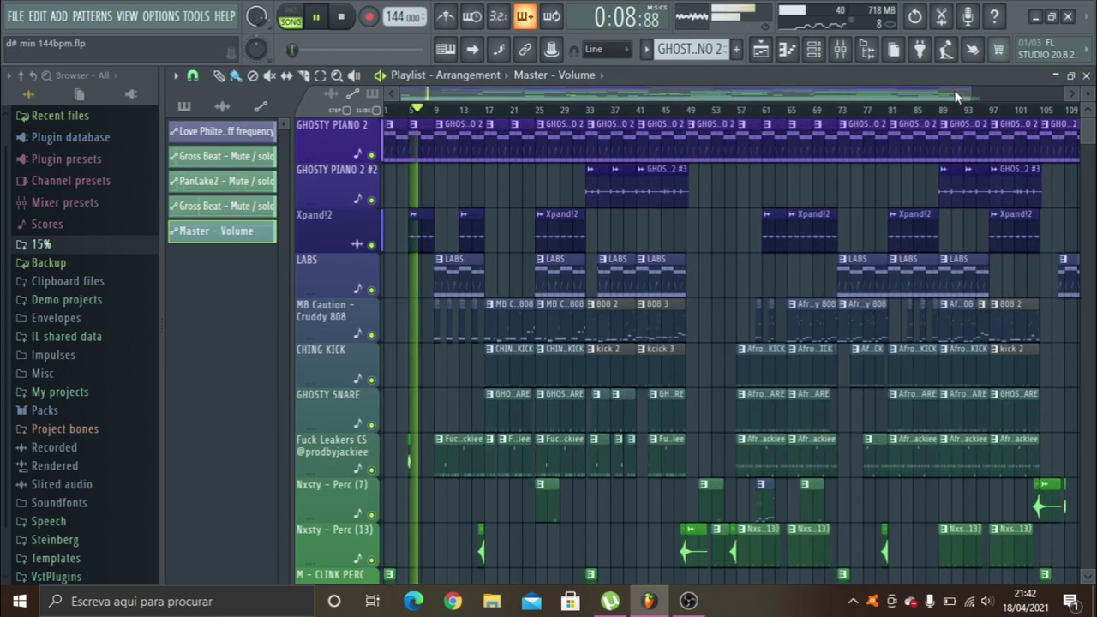
mouse_move(974, 95)
left_mouse_down()
mouse_move(990, 103)
mouse_move(974, 93)
left_mouse_up()
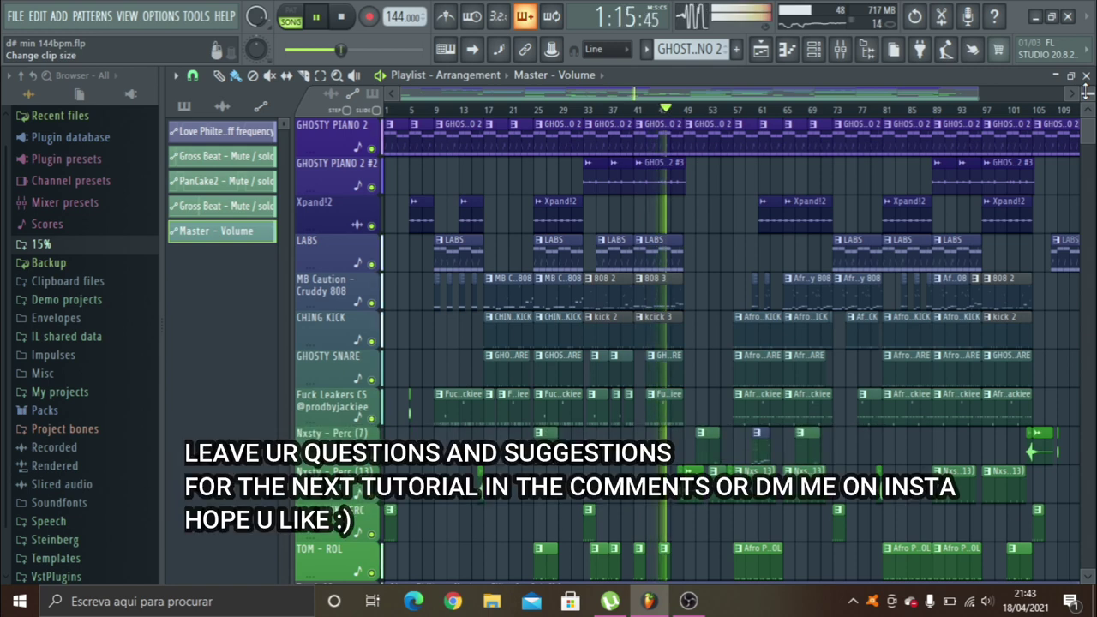
left_click(316, 20)
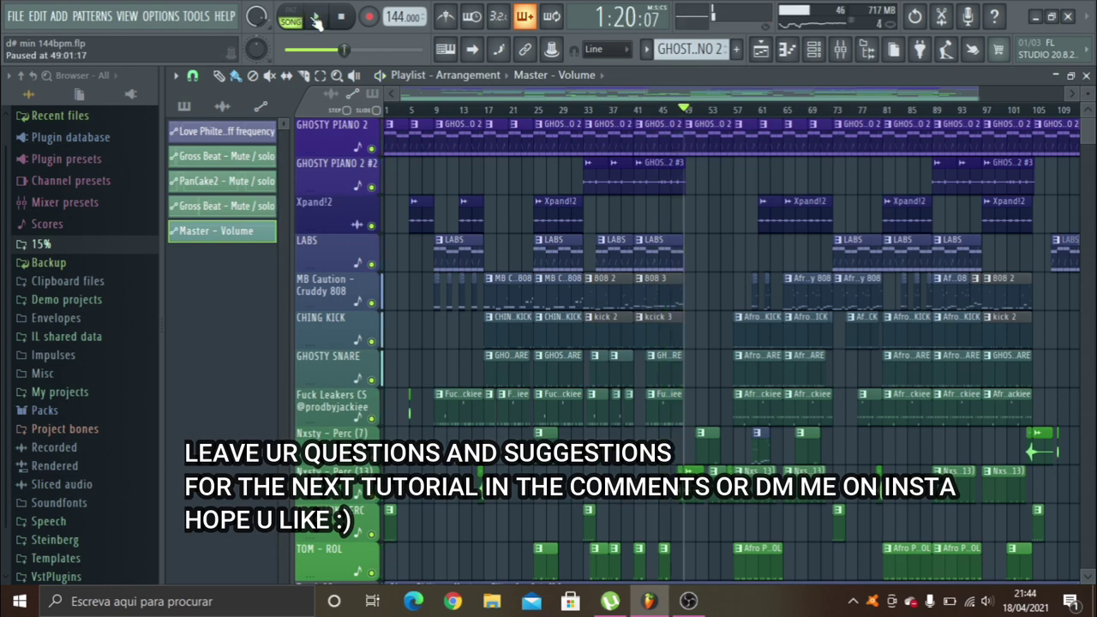